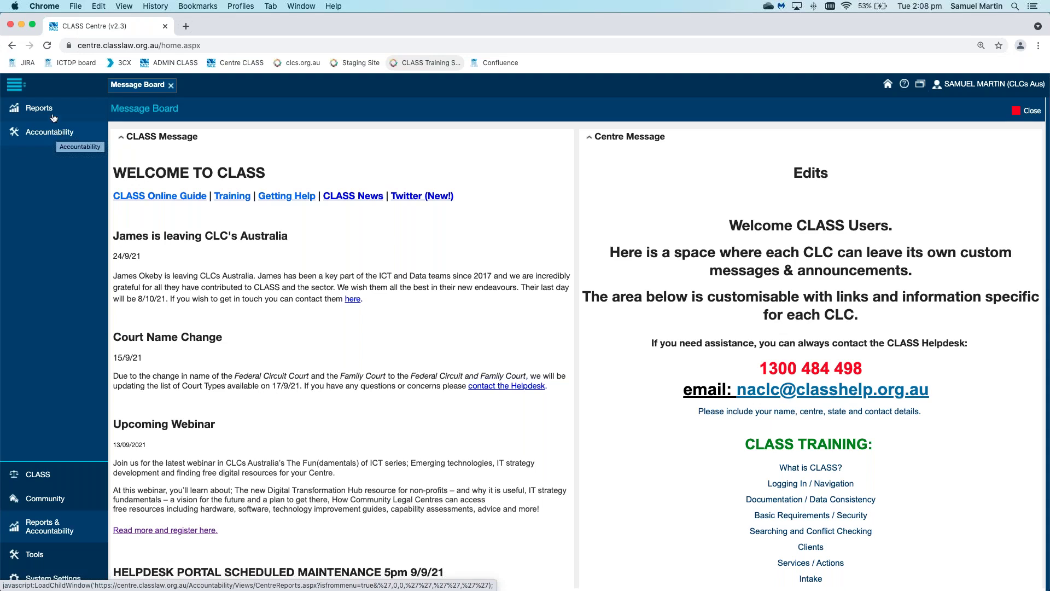
- Open the Reports list and check how many pages and items it contains
left_click(53, 114)
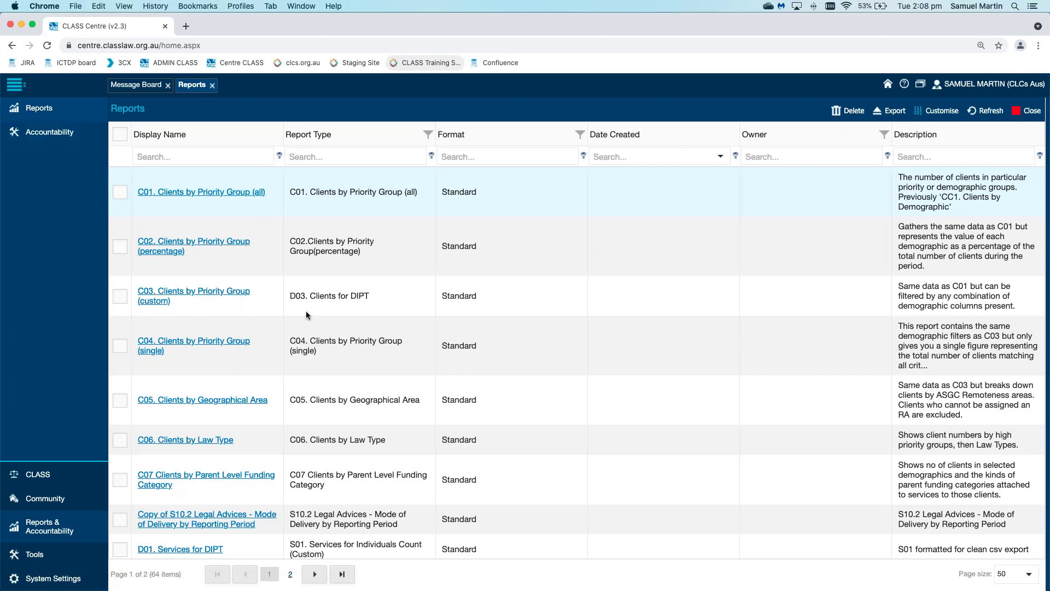
triple_click(191, 578)
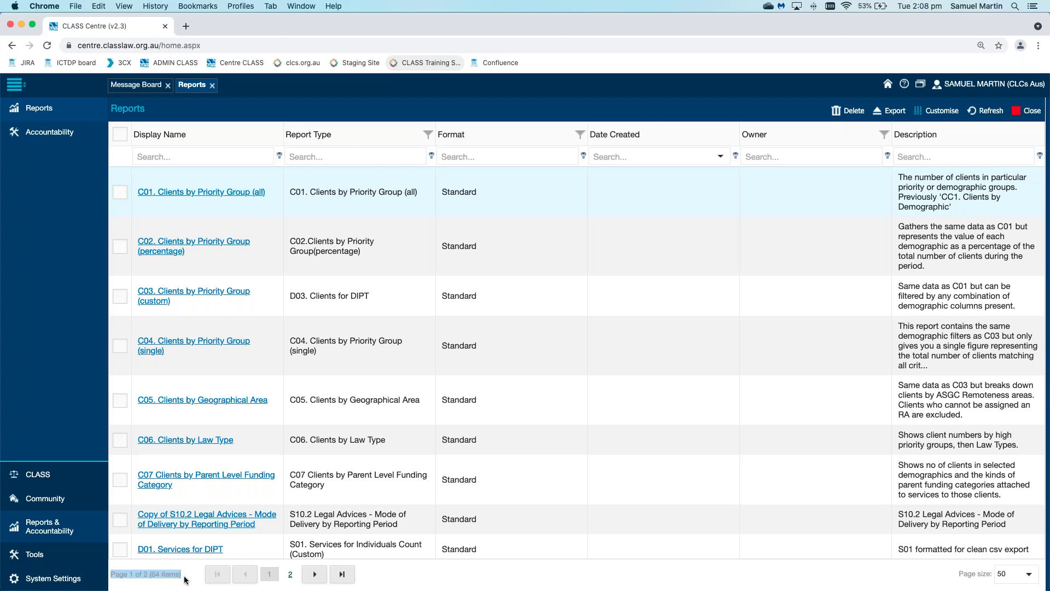
left_click(186, 579)
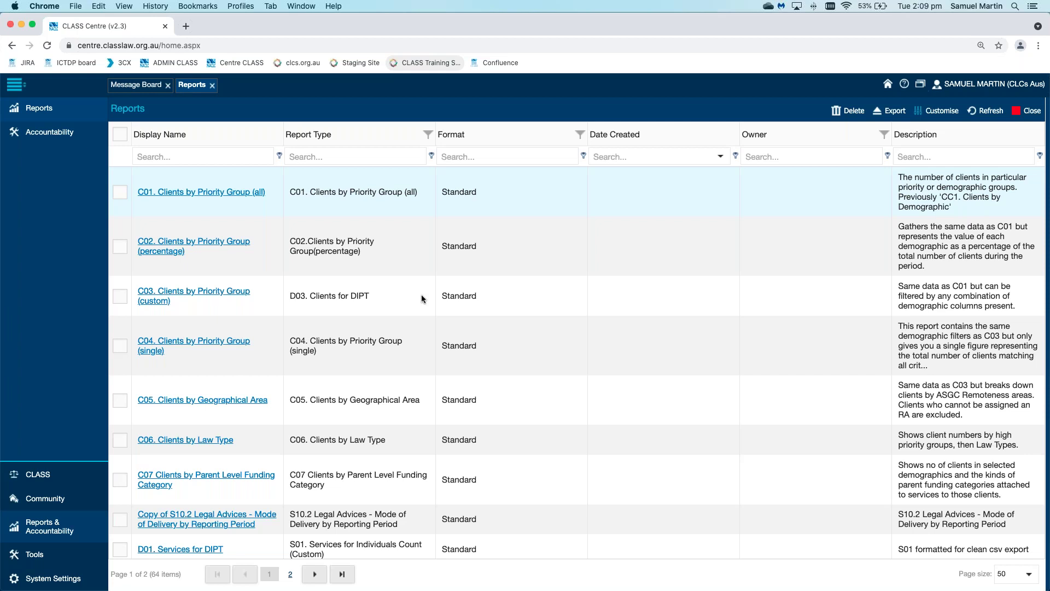
- Examine the Format column from the first standard report down to the drilldown reports at the end of the page
triple_click(316, 193)
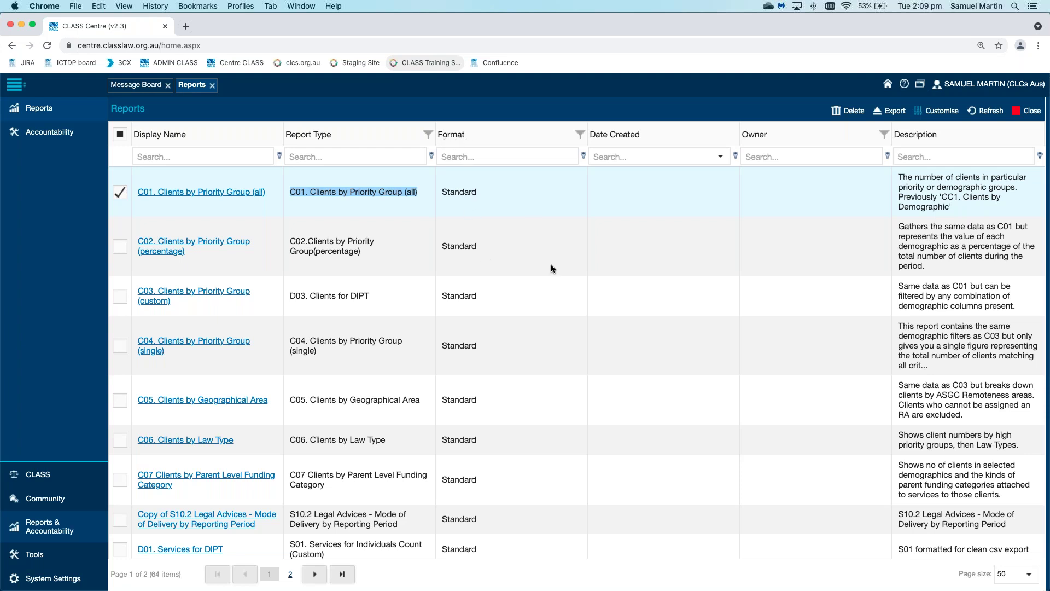
scroll(551, 266, "down", 8)
scroll(551, 266, "down", 20)
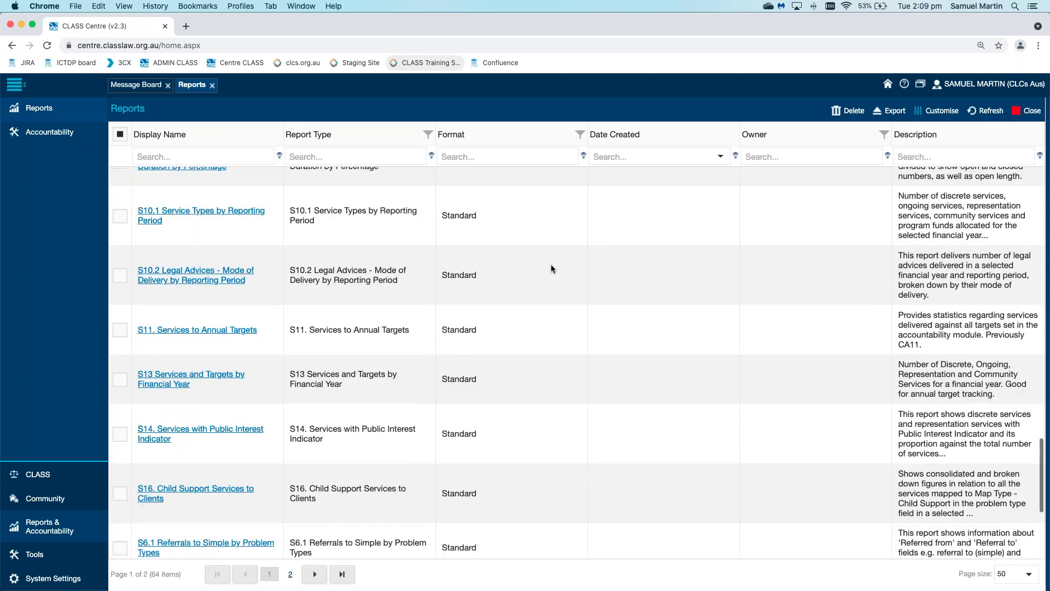
scroll(551, 267, "down", 6)
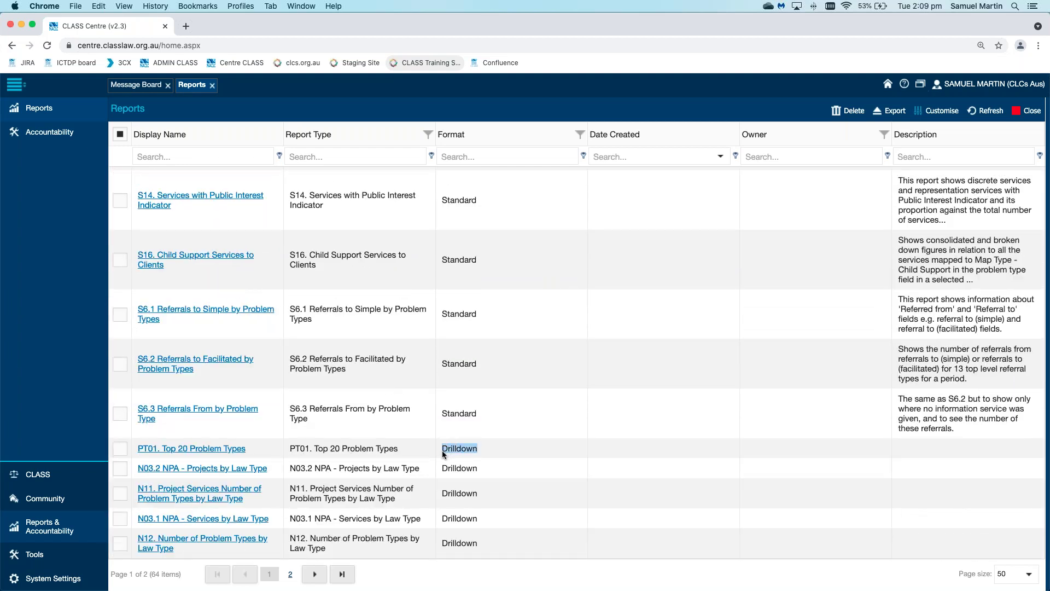
scroll(527, 442, "up", 20)
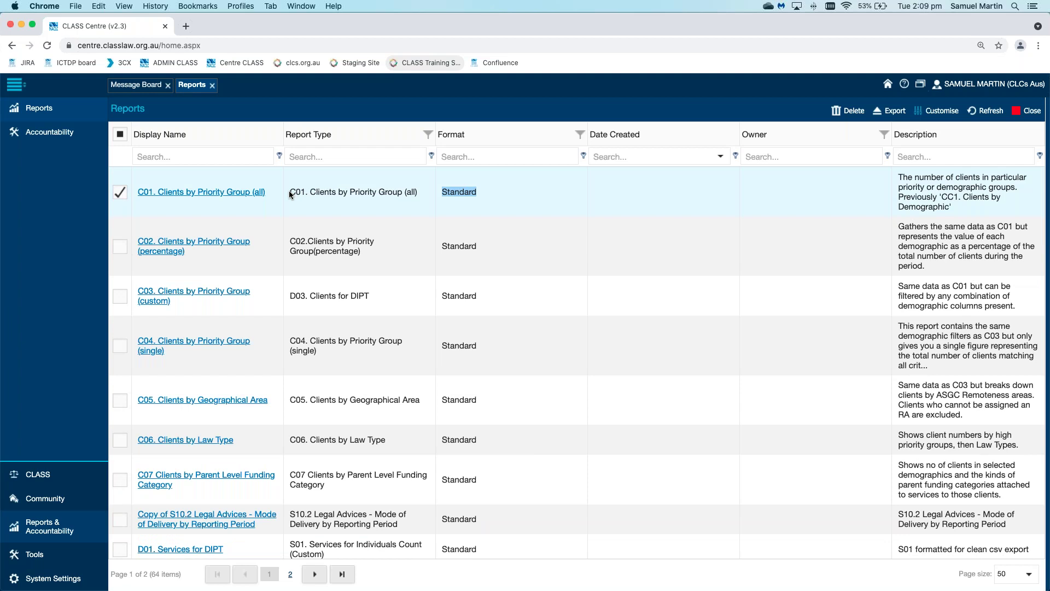
- Examine the C, D and M prefixes of the report types, from the client reports to the reporting requirements
left_click_drag(289, 190, 294, 192)
left_click_drag(301, 192, 295, 192)
scroll(413, 223, "down", 5)
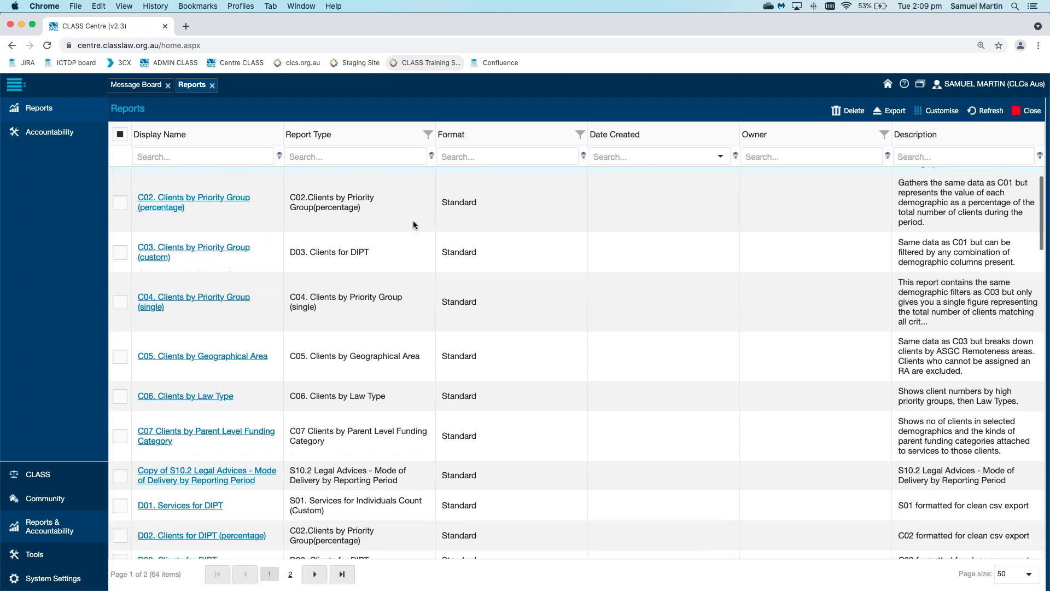
scroll(413, 224, "up", 4)
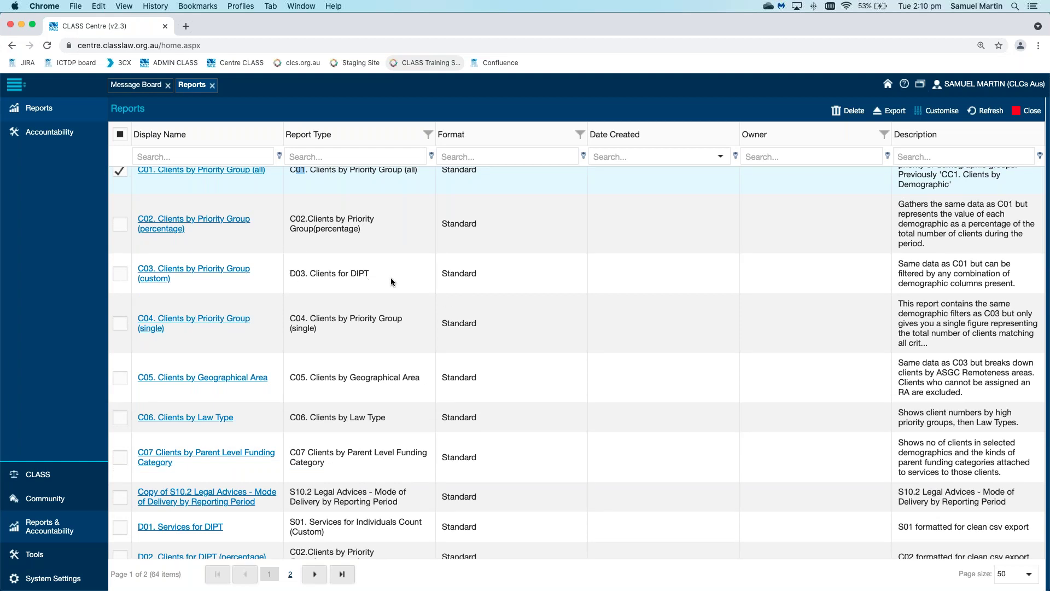
scroll(393, 280, "down", 10)
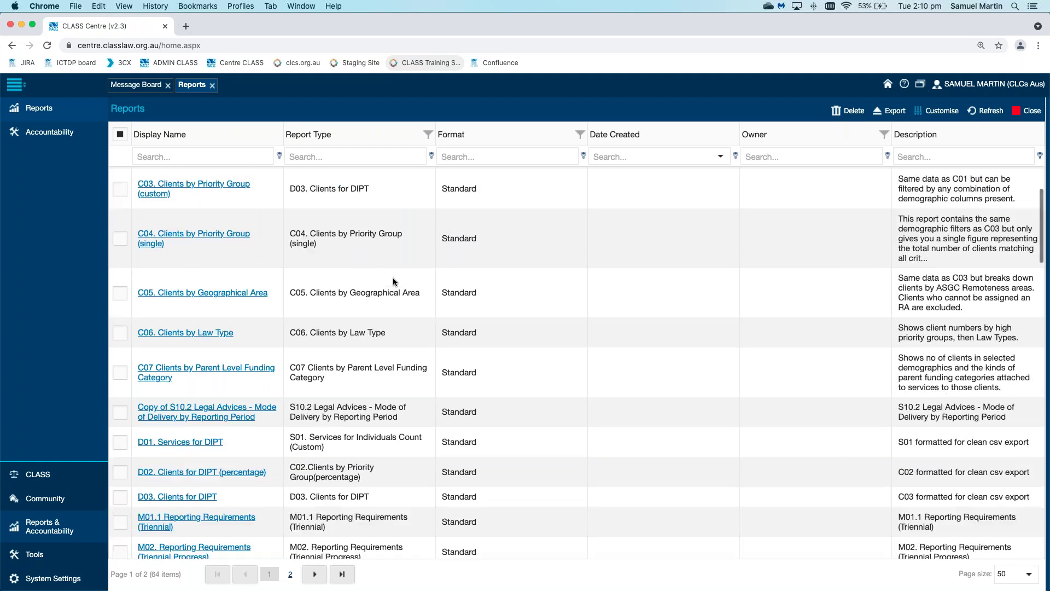
scroll(393, 277, "down", 2)
double_click(300, 216)
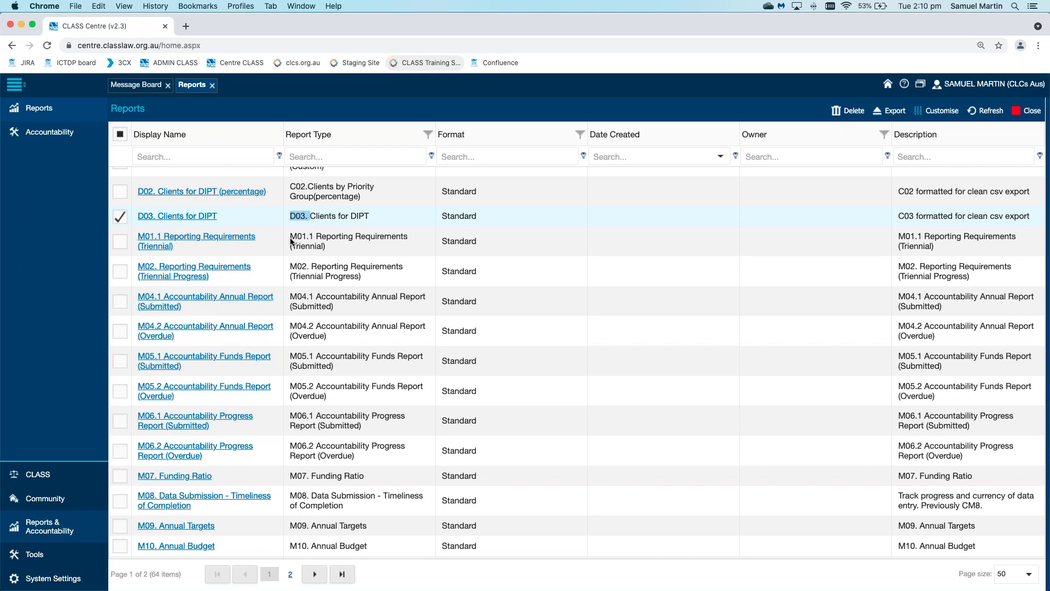
left_click_drag(291, 241, 298, 235)
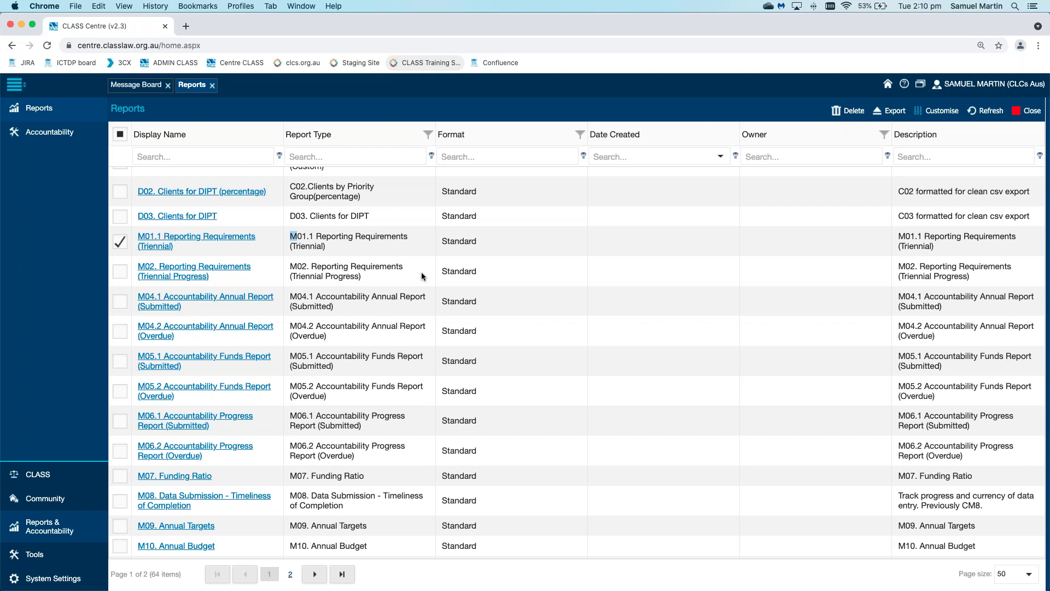
- Examine the N, S and PT report types, covering NPA, services and problem type reports
scroll(420, 271, "up", 1)
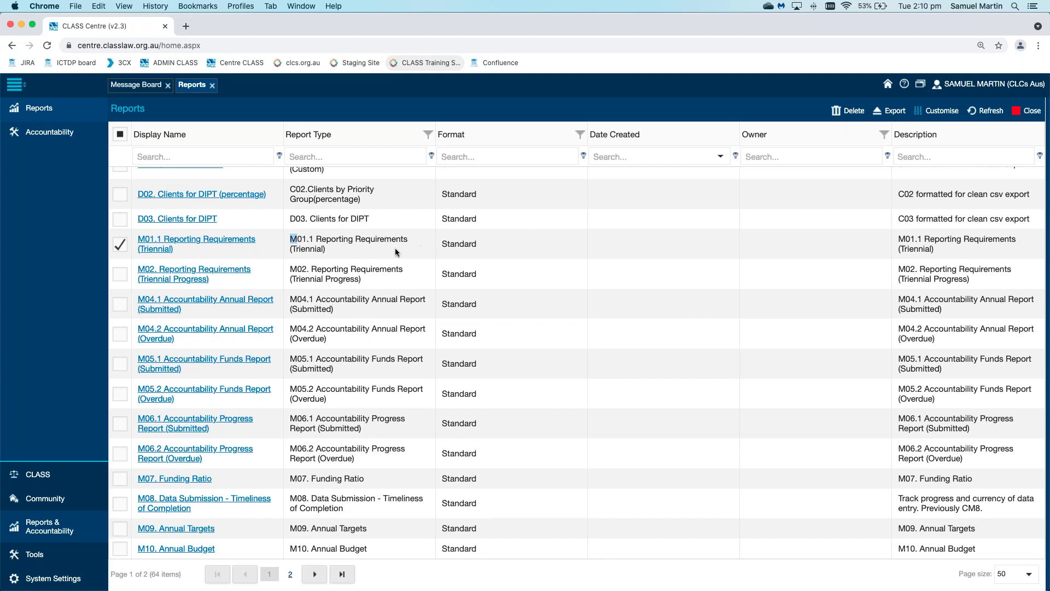
scroll(418, 246, "down", 3)
scroll(419, 250, "down", 4)
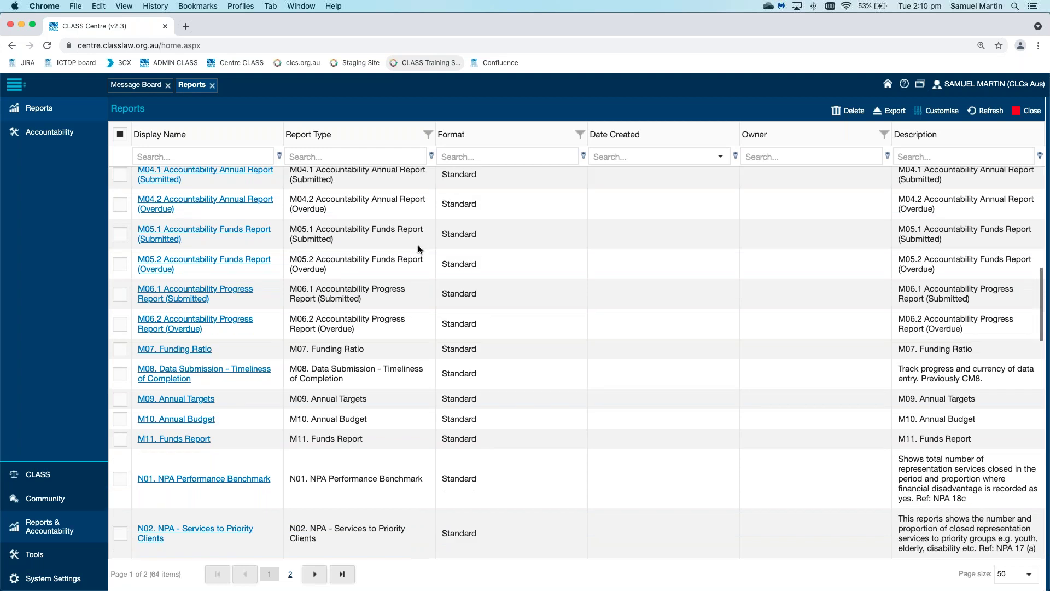
scroll(418, 245, "down", 5)
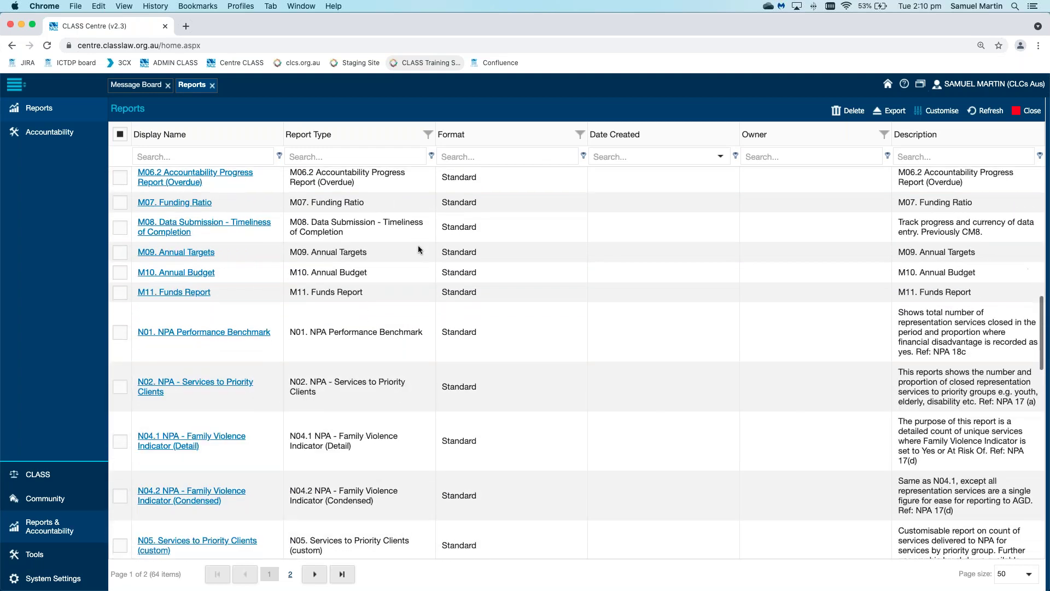
left_click(289, 219)
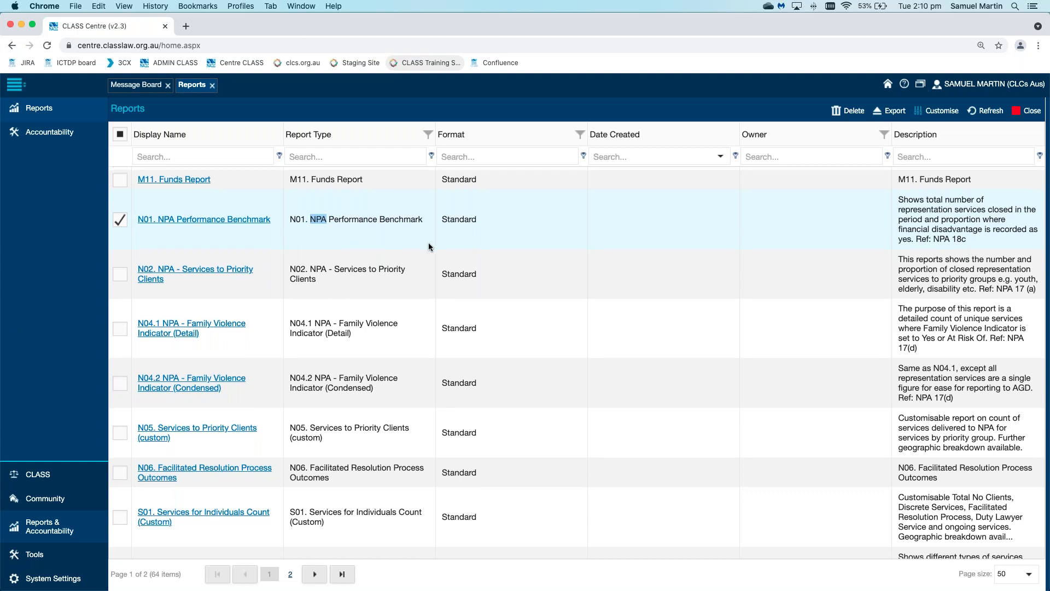
scroll(429, 247, "down", 3)
scroll(429, 244, "down", 6)
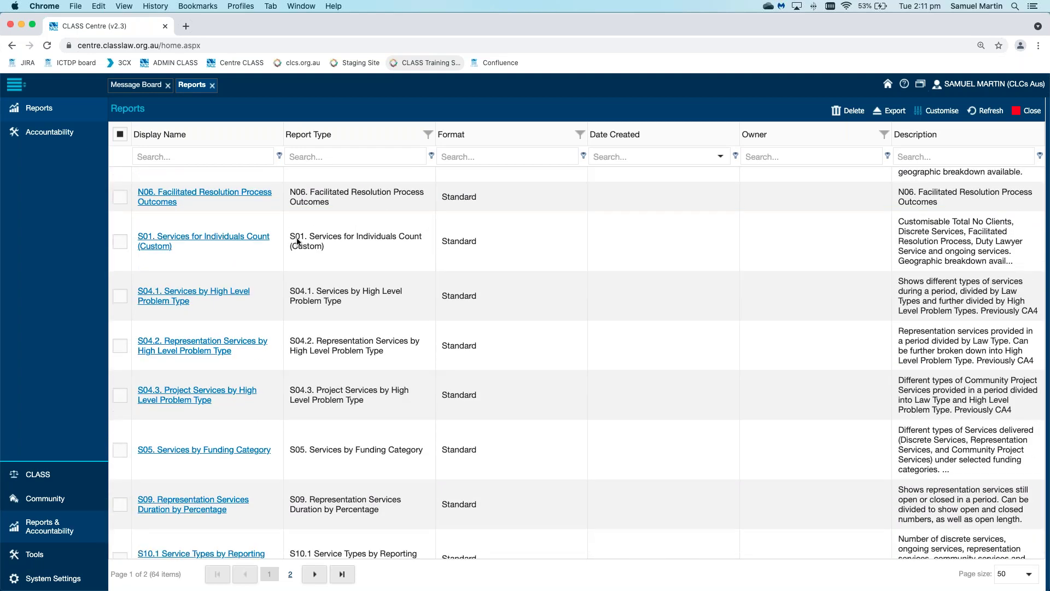
left_click_drag(322, 236, 339, 237)
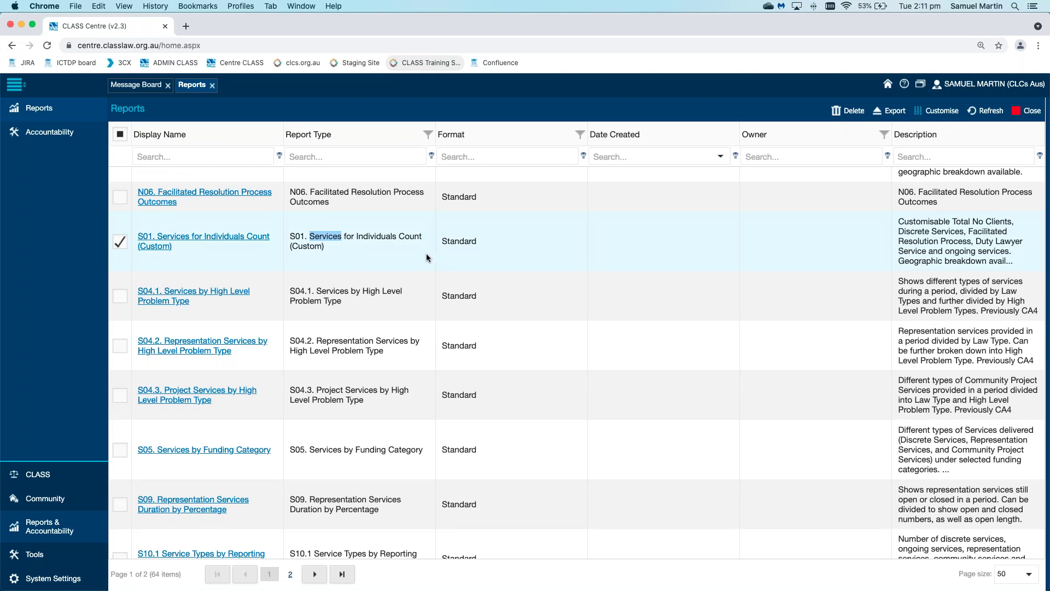
scroll(425, 254, "down", 2)
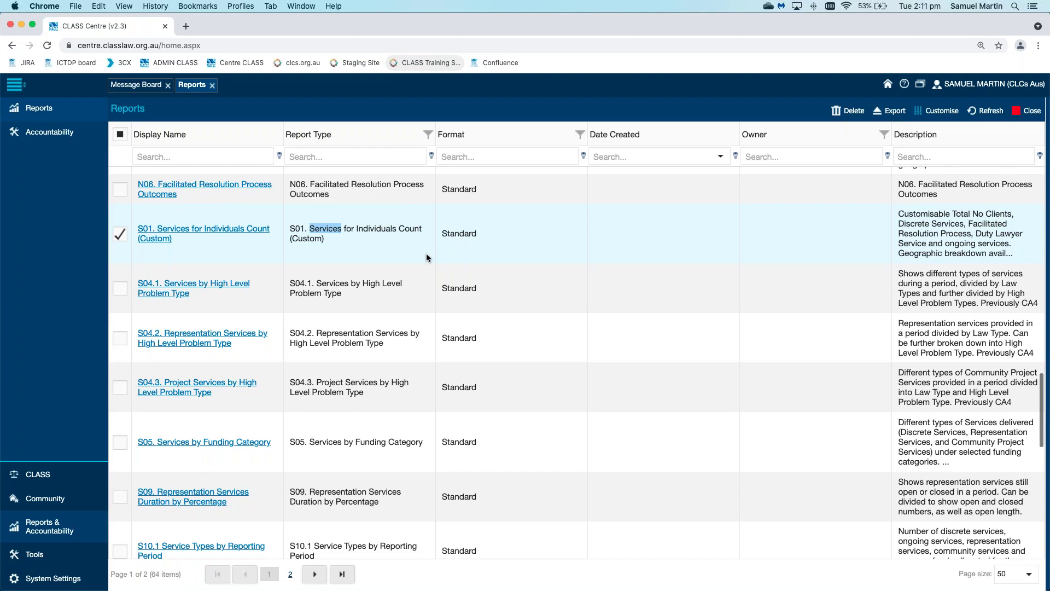
scroll(425, 254, "down", 10)
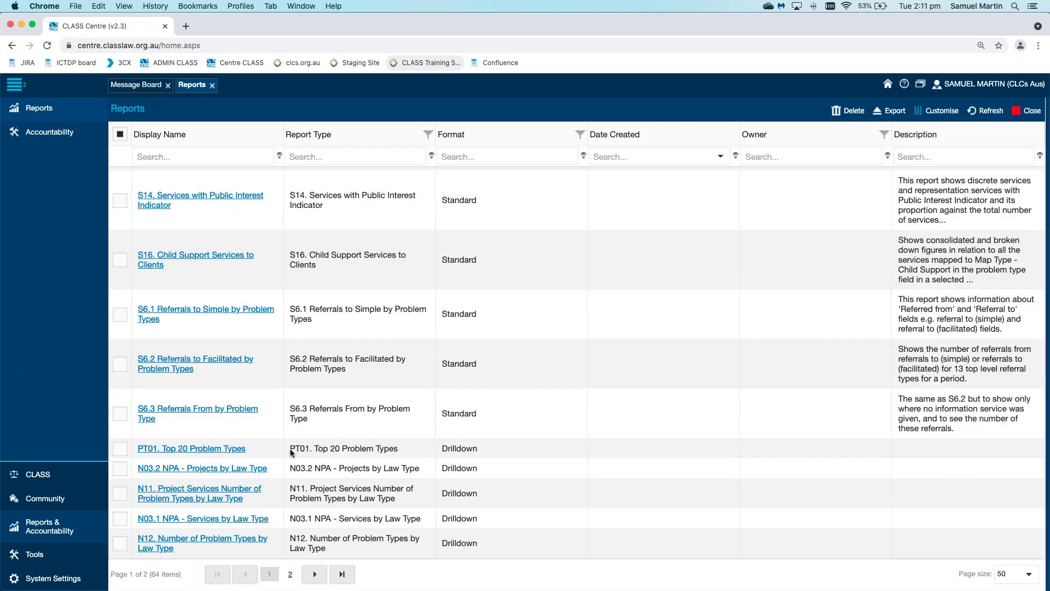
double_click(300, 449)
- Filter the report list by the format "standard"
scroll(420, 451, "up", 15)
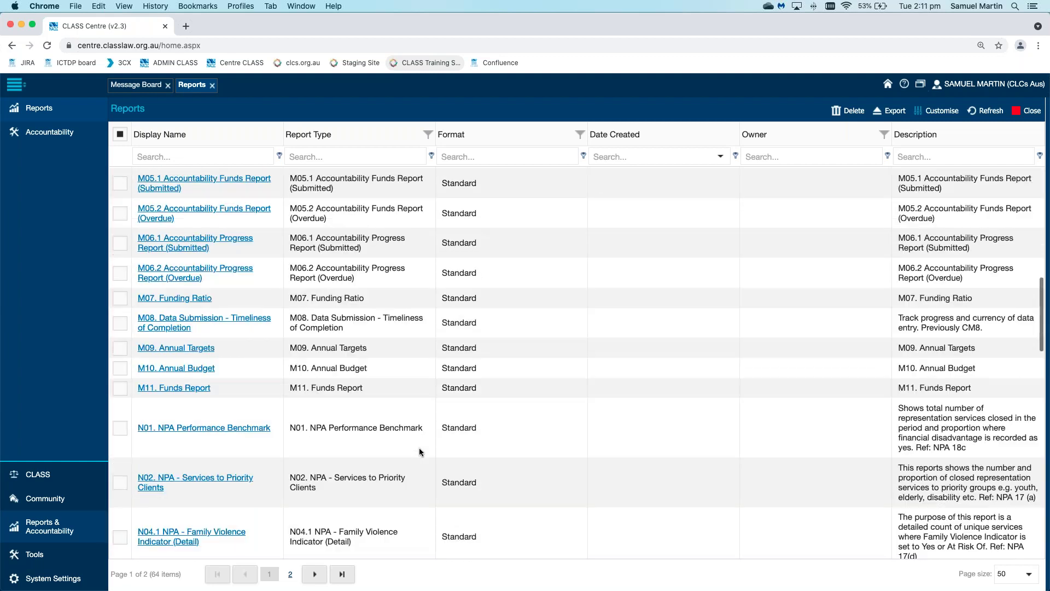
scroll(420, 451, "up", 5)
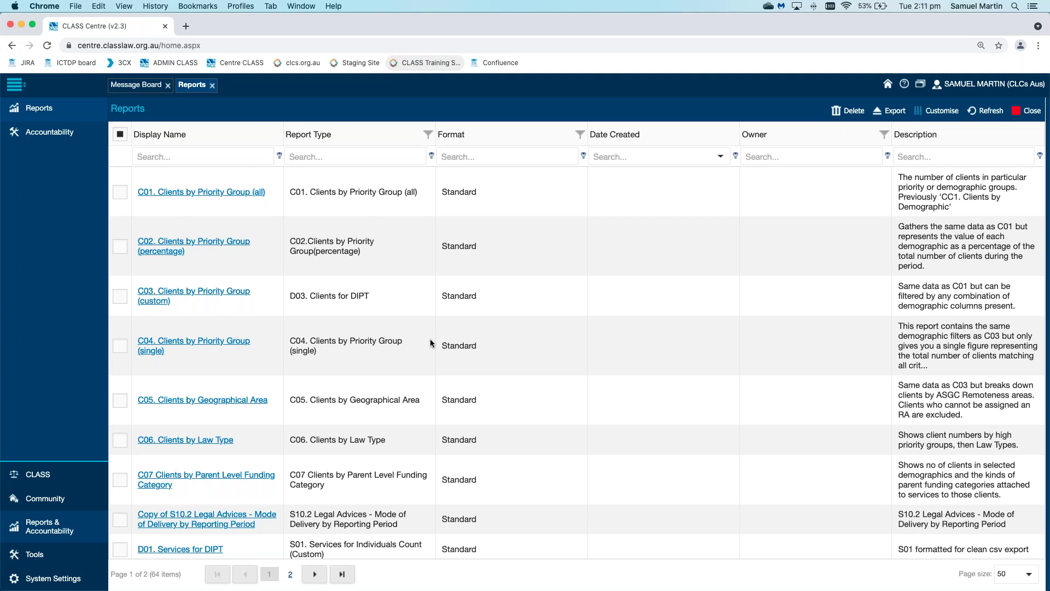
left_click(516, 155)
type("stn")
key("BackSpace")
key("BackSpace")
type("andard")
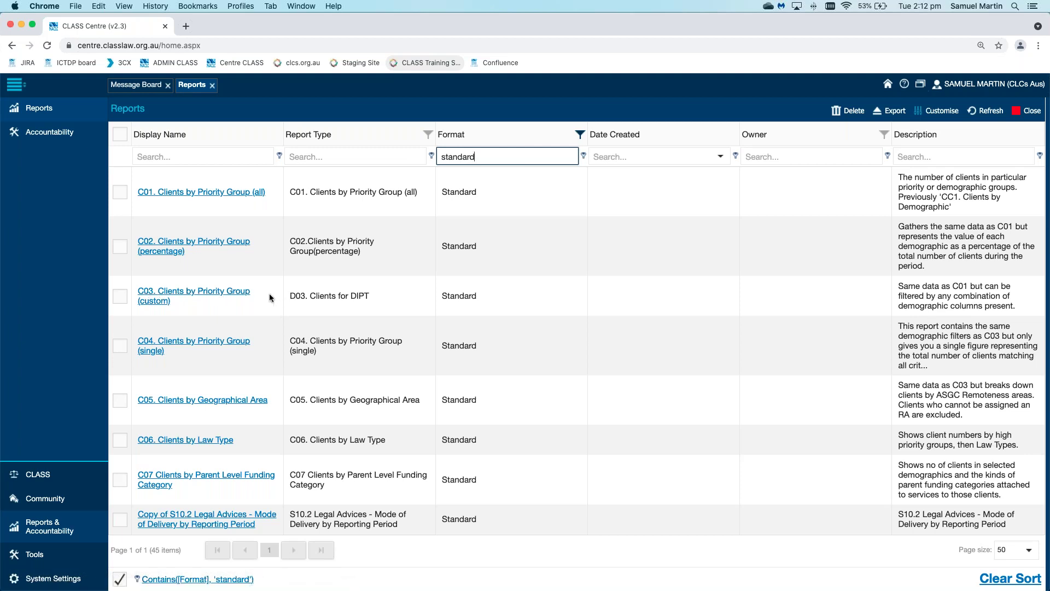
- Look through the filtered standard reports, examining the S01 services report and the client reports
scroll(269, 294, "down", 2)
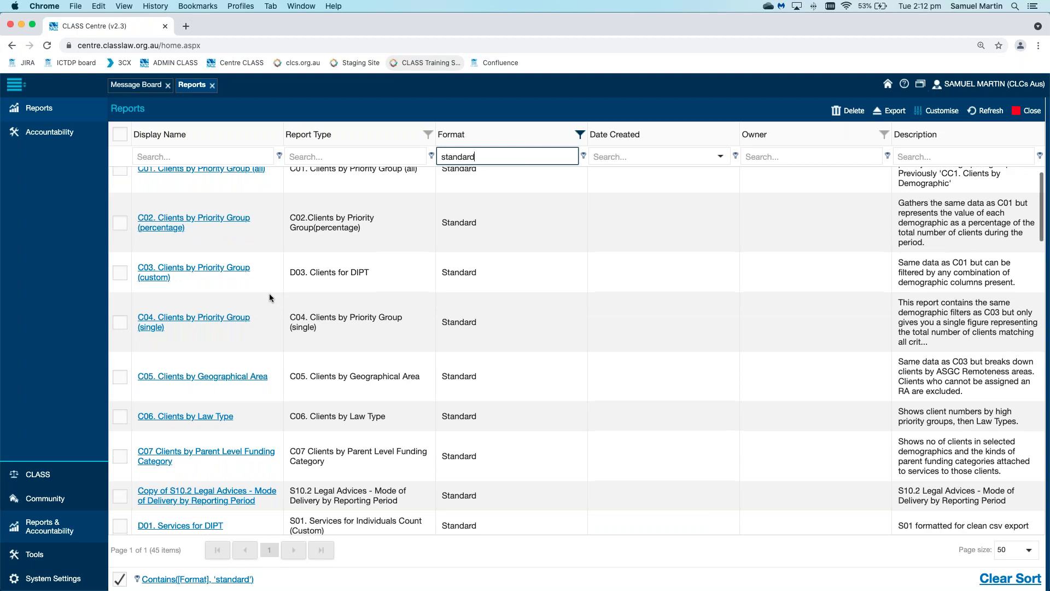
scroll(269, 297, "down", 15)
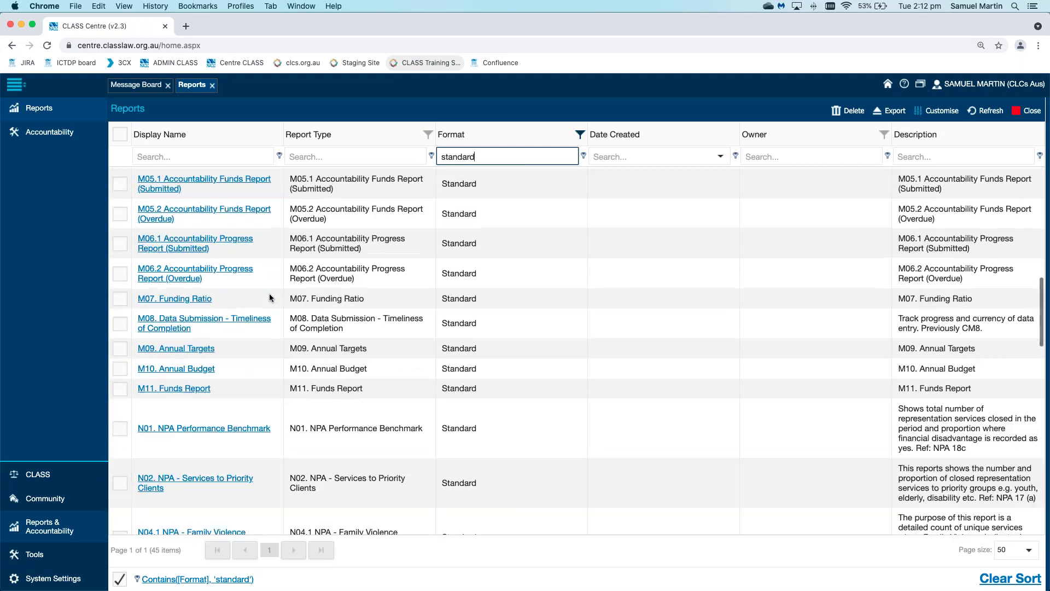
scroll(269, 297, "down", 10)
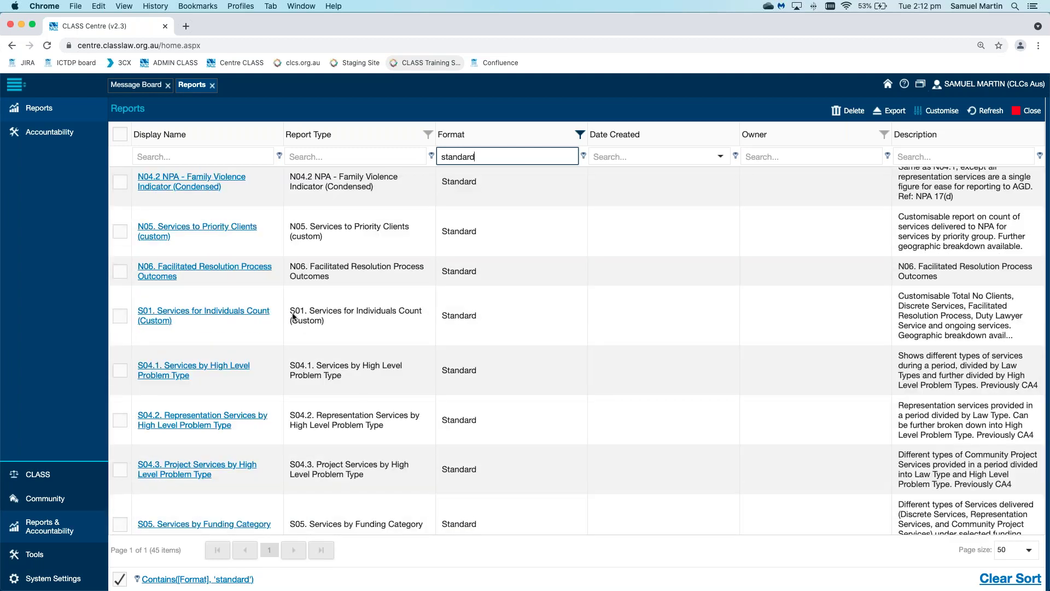
left_click_drag(291, 316, 306, 317)
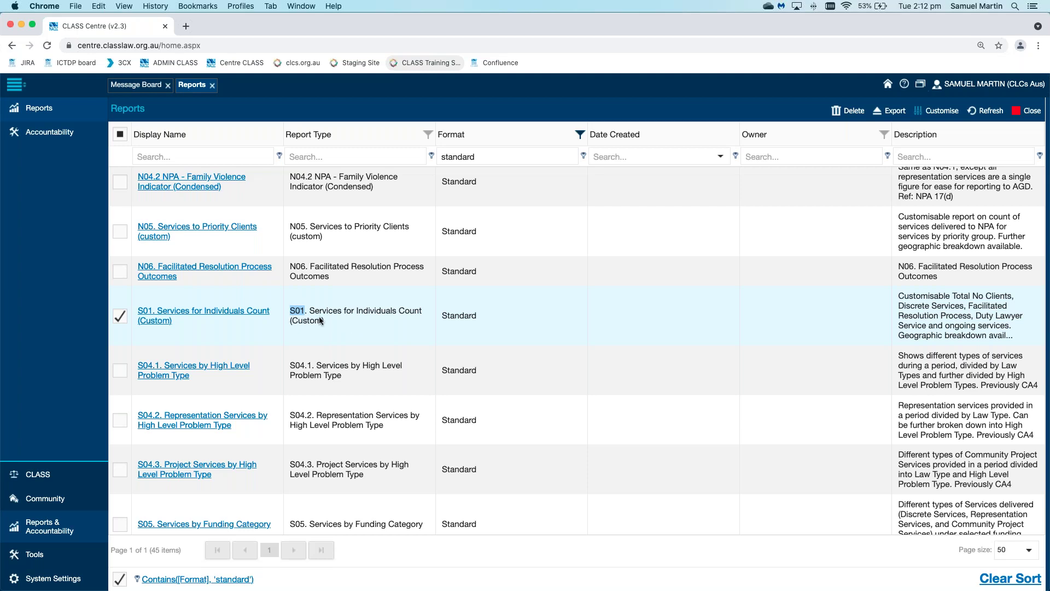
scroll(374, 327, "up", 2)
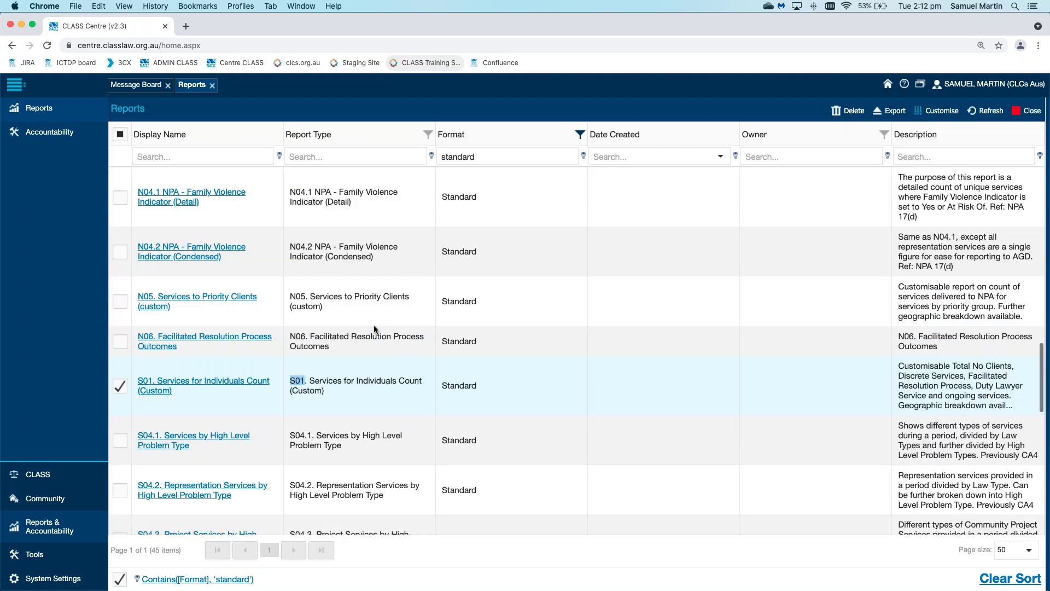
scroll(375, 328, "up", 20)
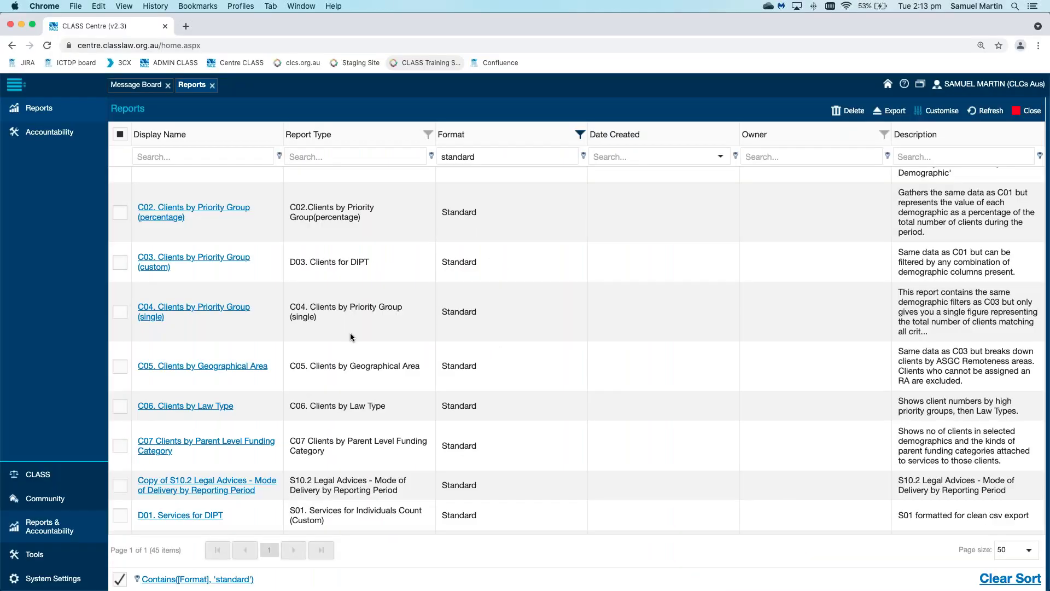
scroll(350, 332, "up", 1)
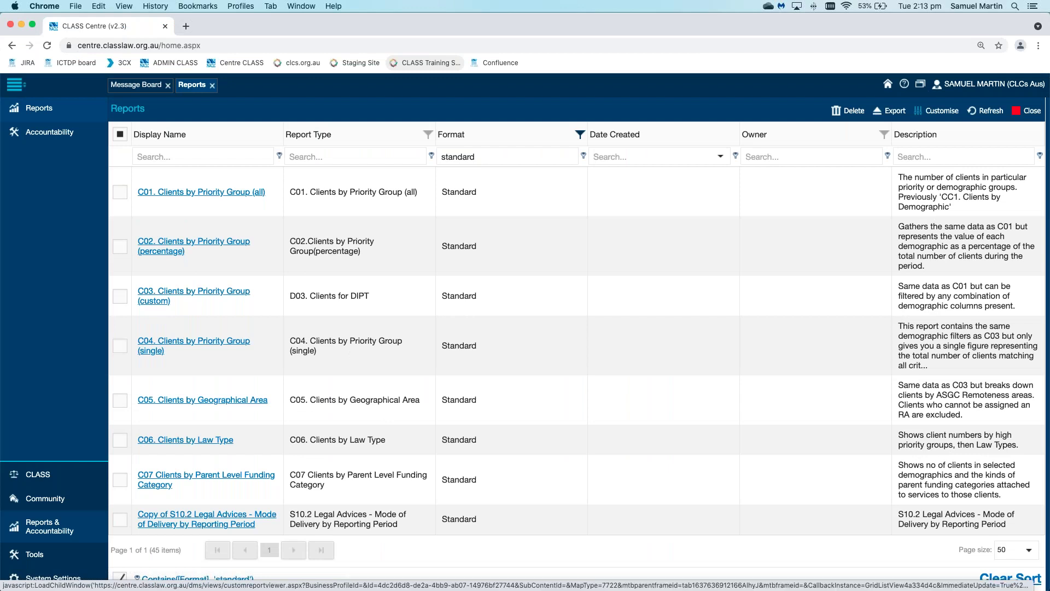
- Open the C03. Clients by Priority Group (custom) report and set its start date to 1/01/1970
left_click(201, 192)
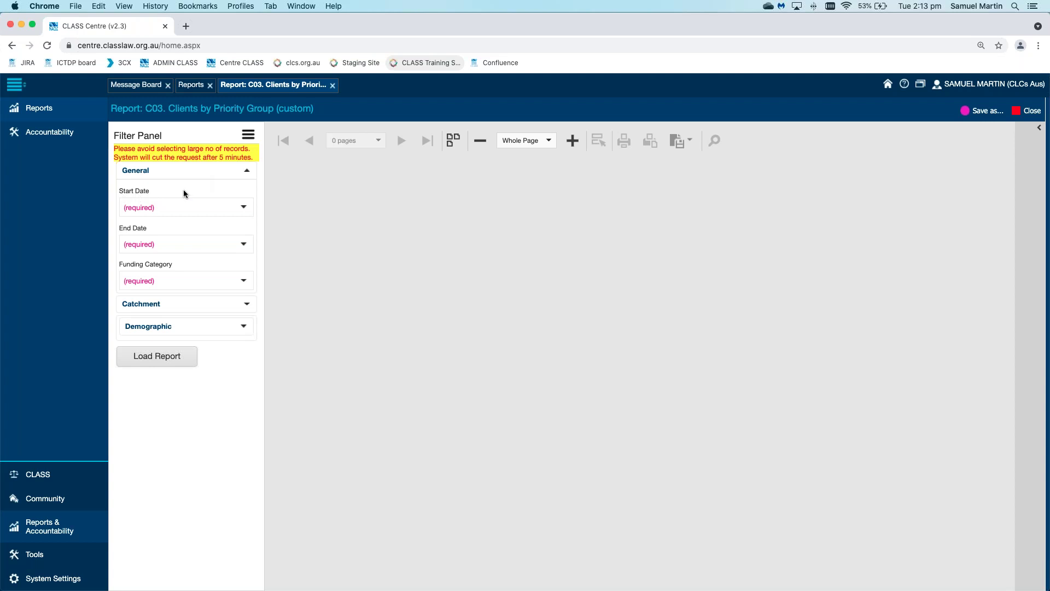
left_click(243, 209)
left_click(243, 207)
type("01/01/1970")
key("Tab")
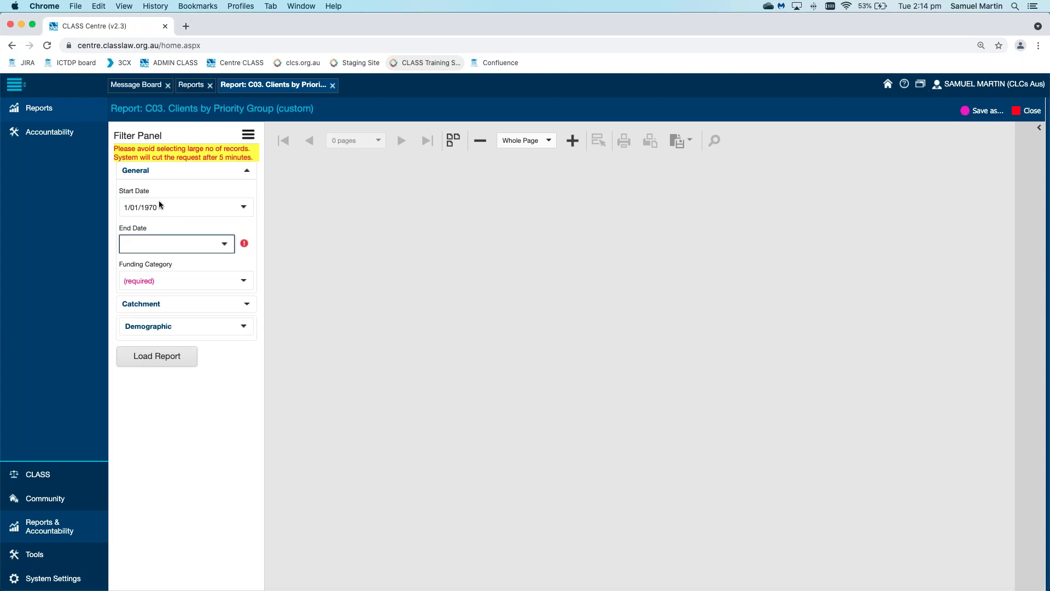
- Set the report's end date to today's date, 23/11/2021
left_click(224, 243)
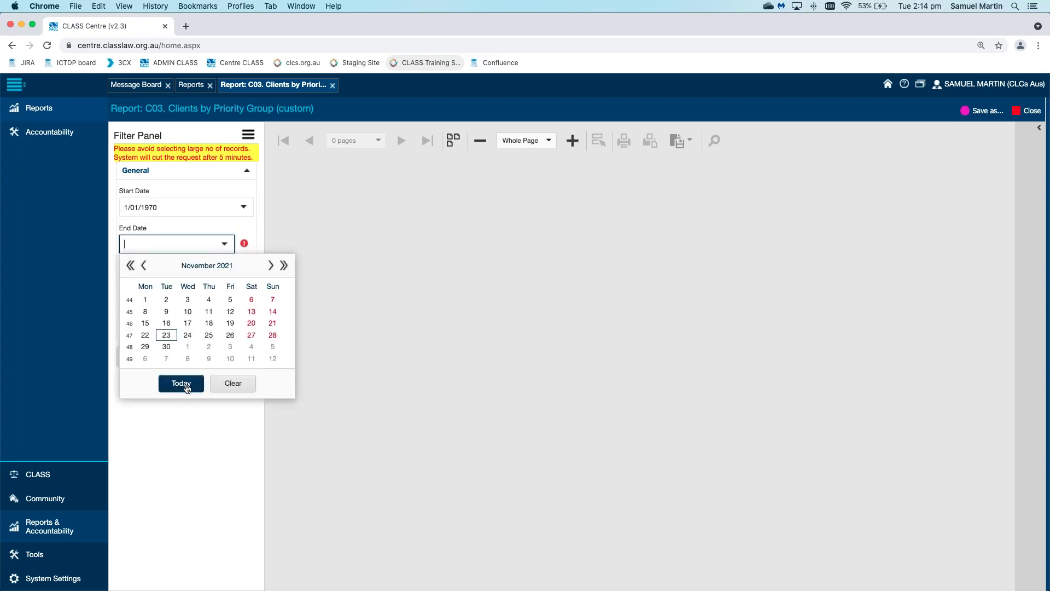
left_click(225, 244)
left_click(225, 244)
left_click(224, 243)
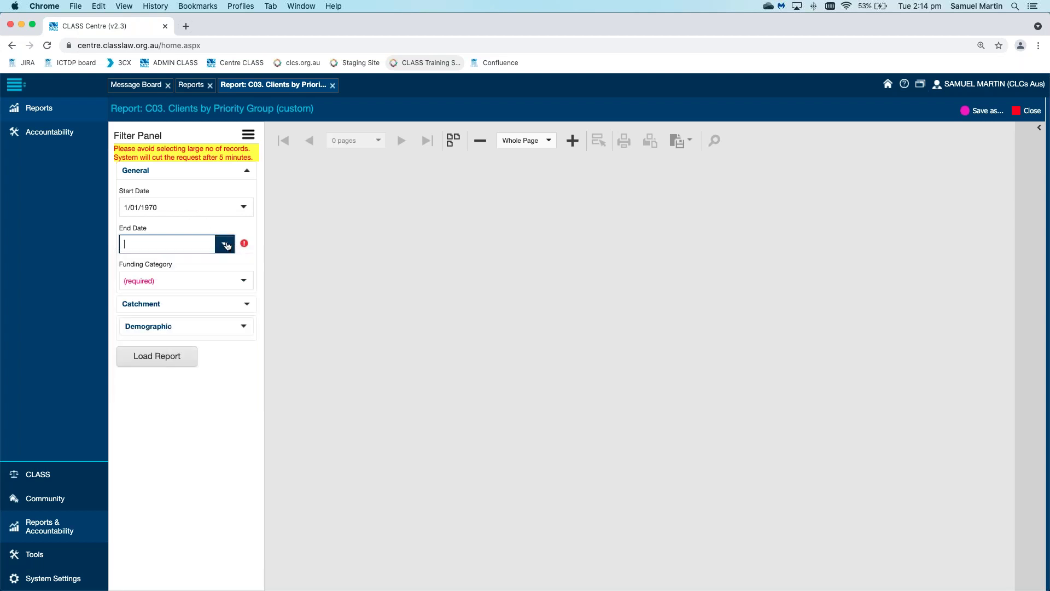
left_click(226, 245)
left_click(130, 265)
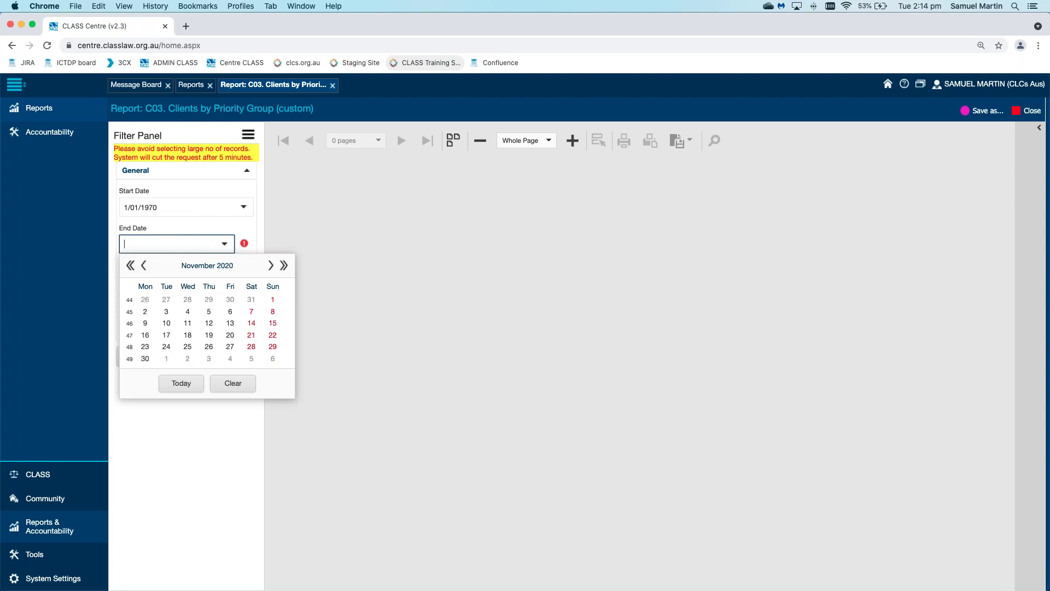
left_click(284, 265)
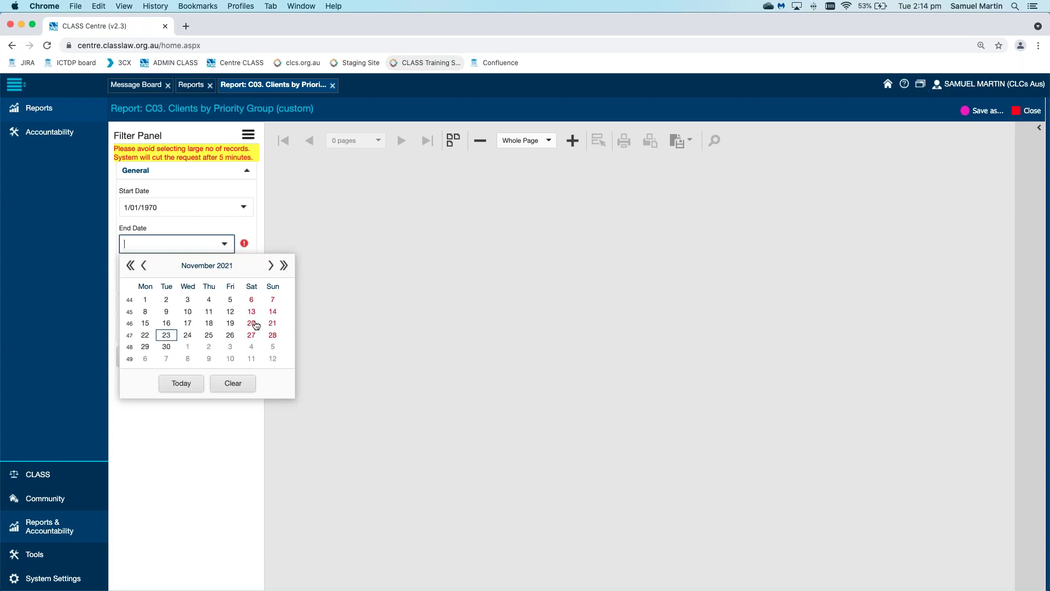
left_click(232, 310)
left_click(243, 244)
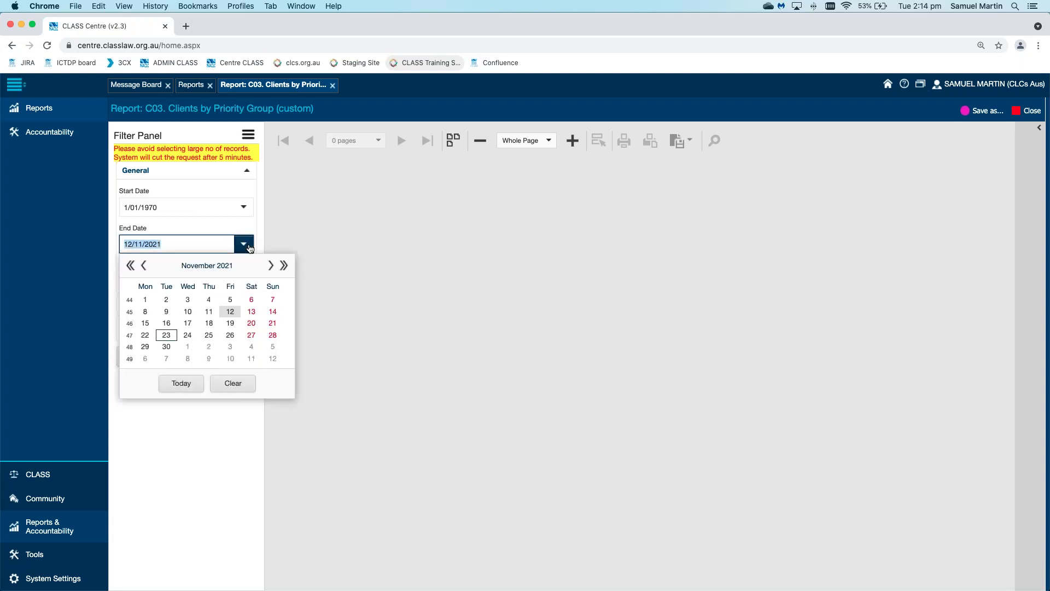
left_click(181, 384)
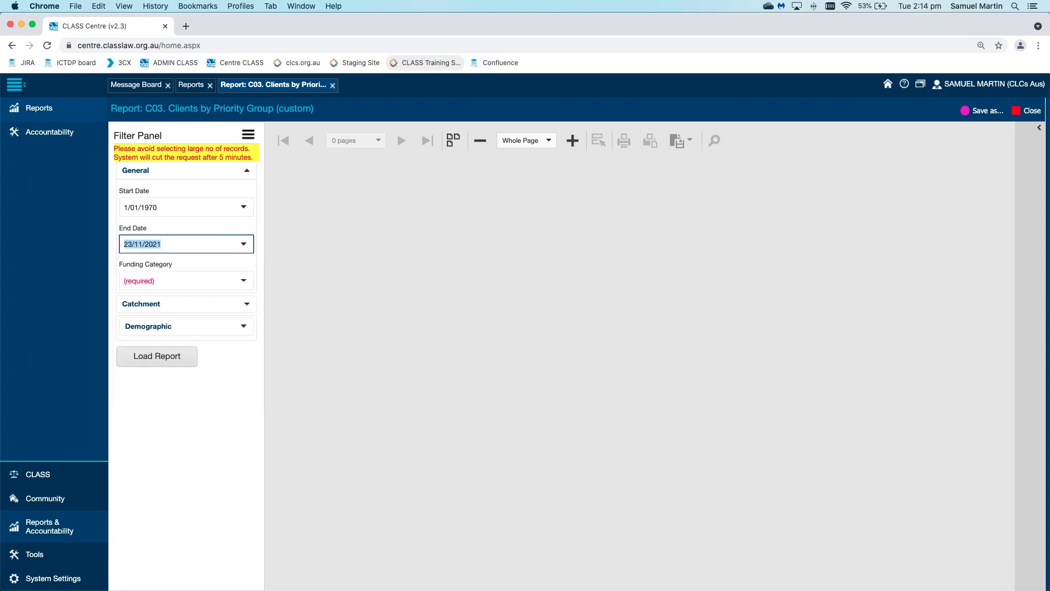
left_click(240, 385)
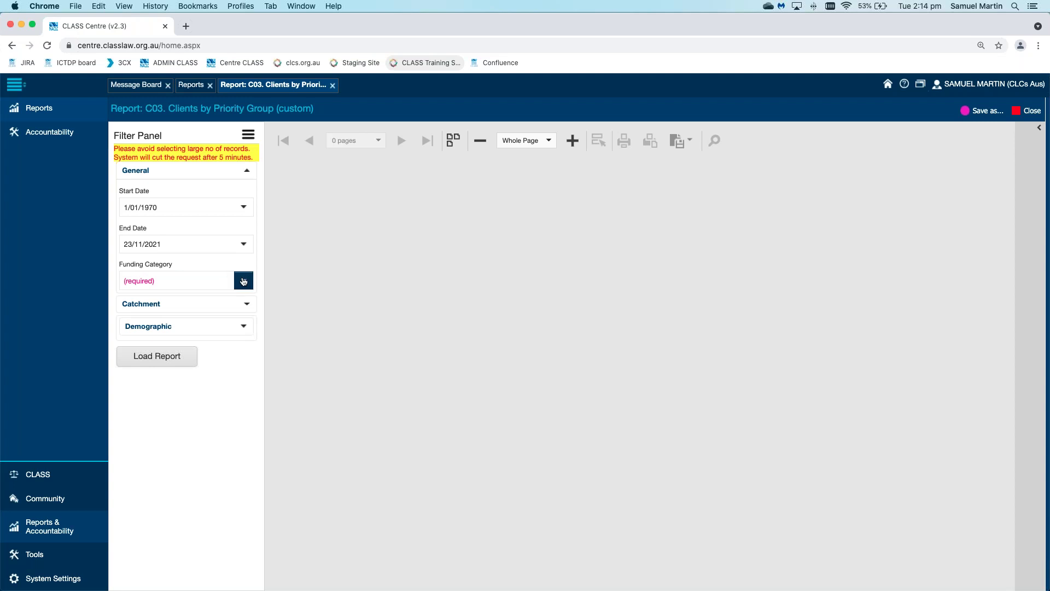
- Select all funding categories for the report and load it
left_click(243, 281)
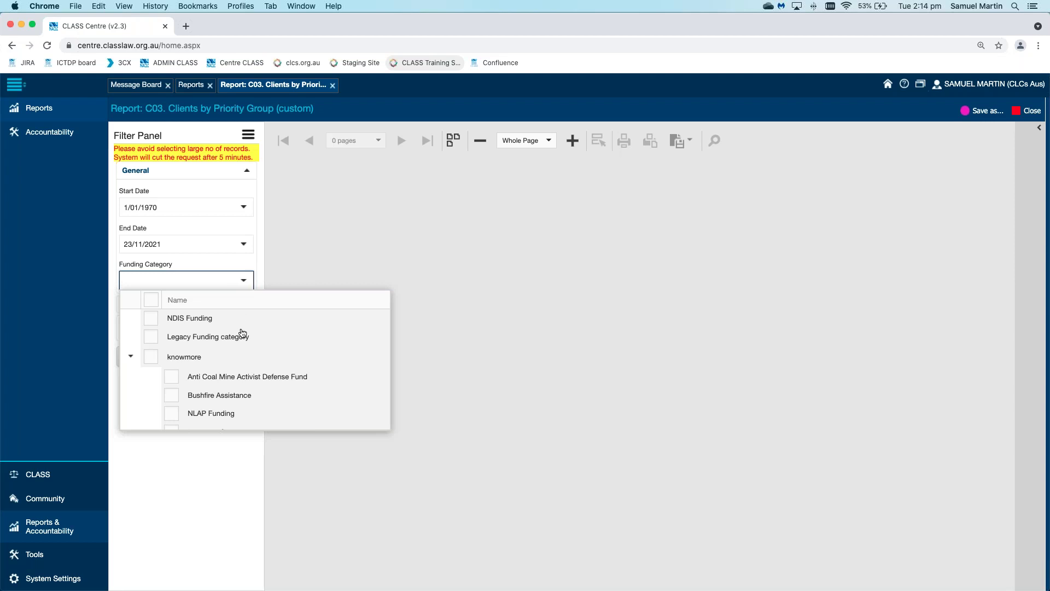
scroll(241, 334, "down", 3)
scroll(242, 333, "up", 3)
mouse_move(1014, 87)
scroll(222, 372, "down", 3)
scroll(222, 372, "up", 3)
left_click(173, 395)
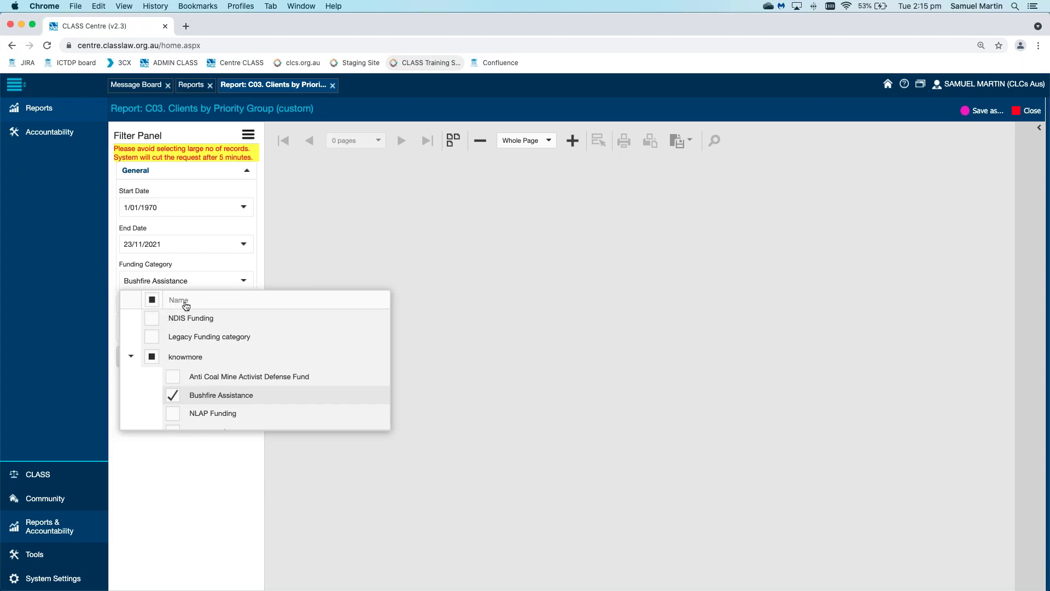
left_click(152, 300)
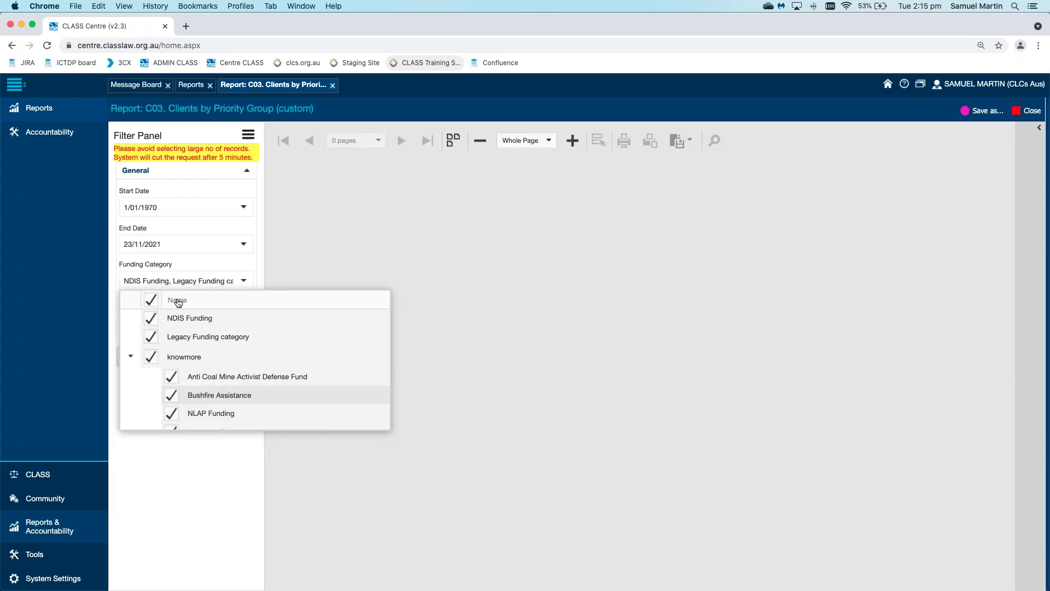
left_click(263, 273)
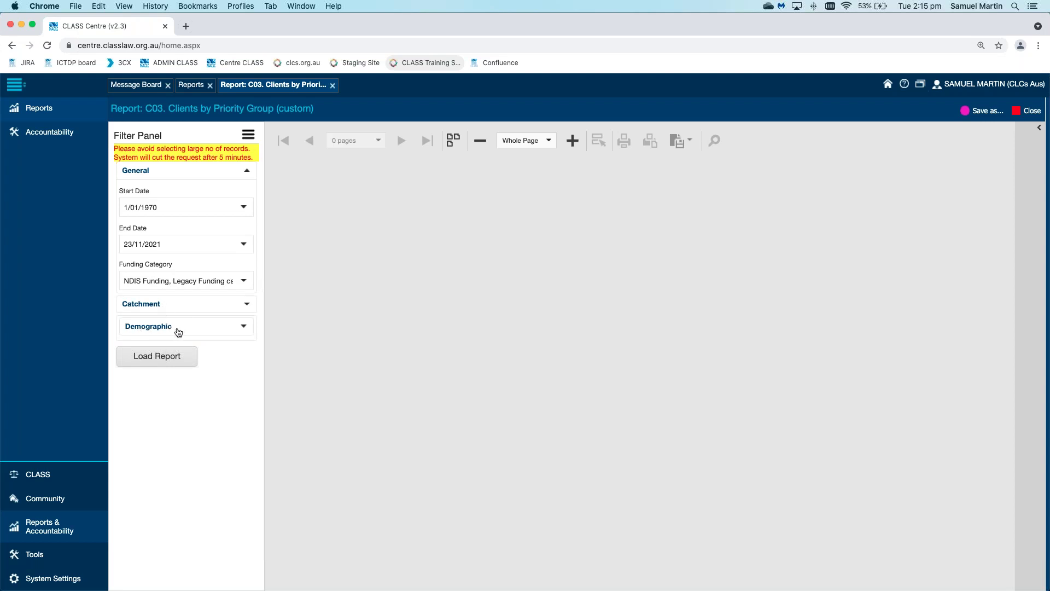
left_click(191, 356)
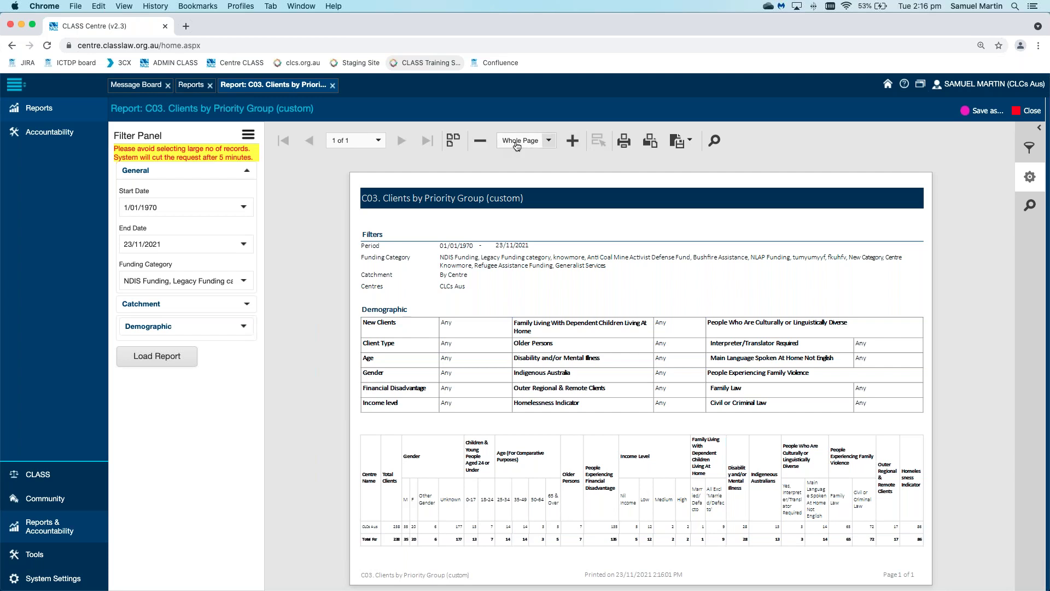
- Fit the loaded report to the page width and review its filter summary, demographic criteria and results table
left_click(483, 143)
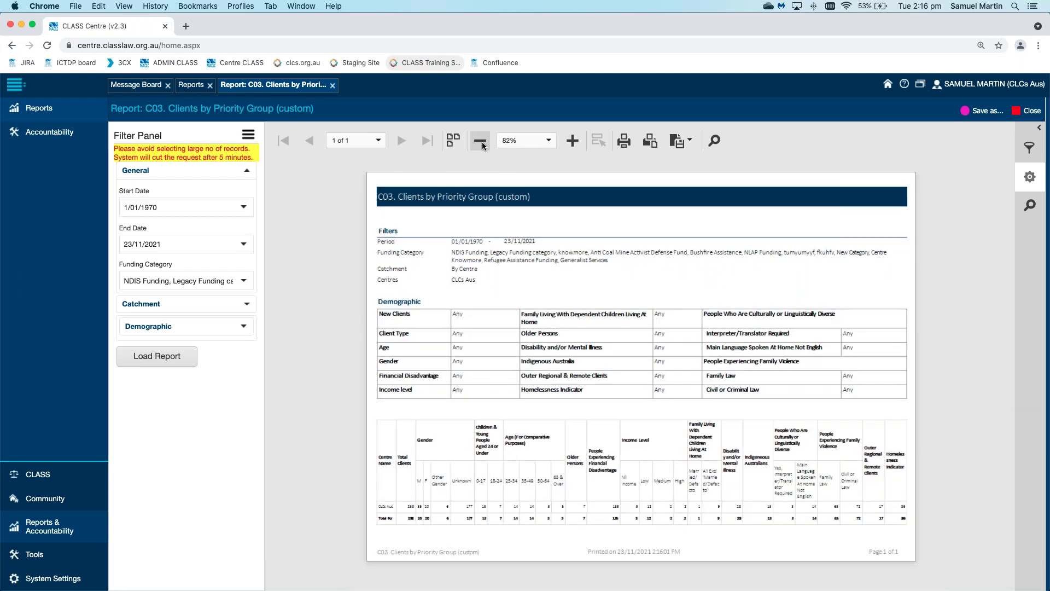
scroll(546, 143, "up", 1)
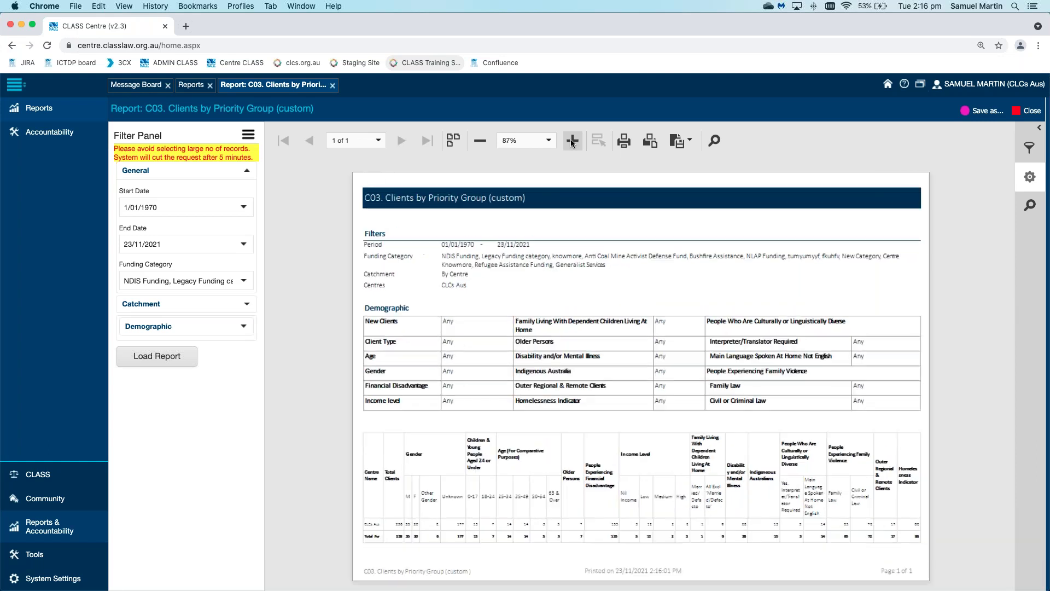
left_click(549, 141)
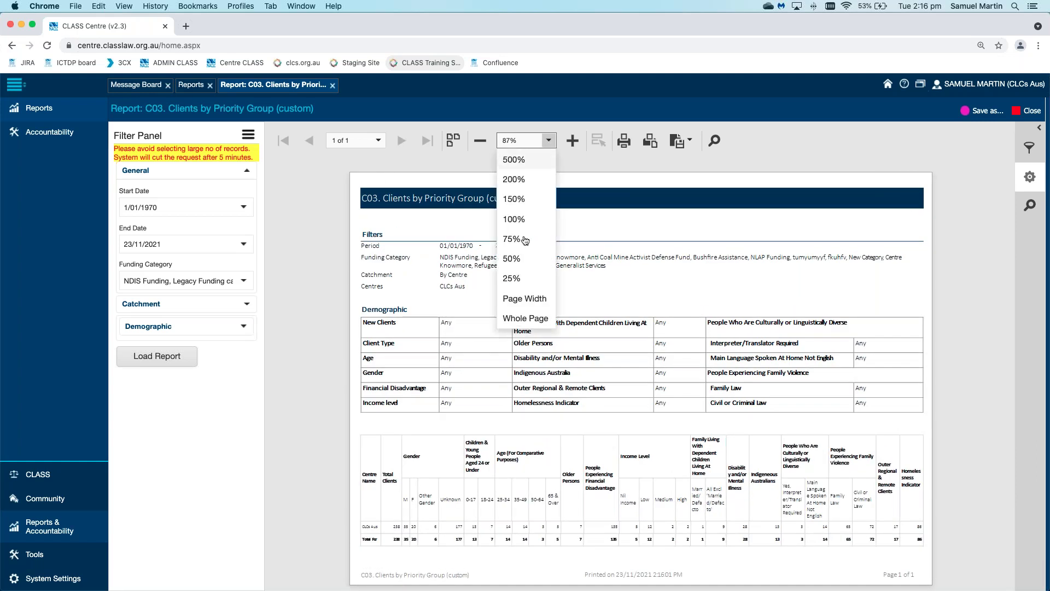
left_click(530, 298)
left_click(531, 298)
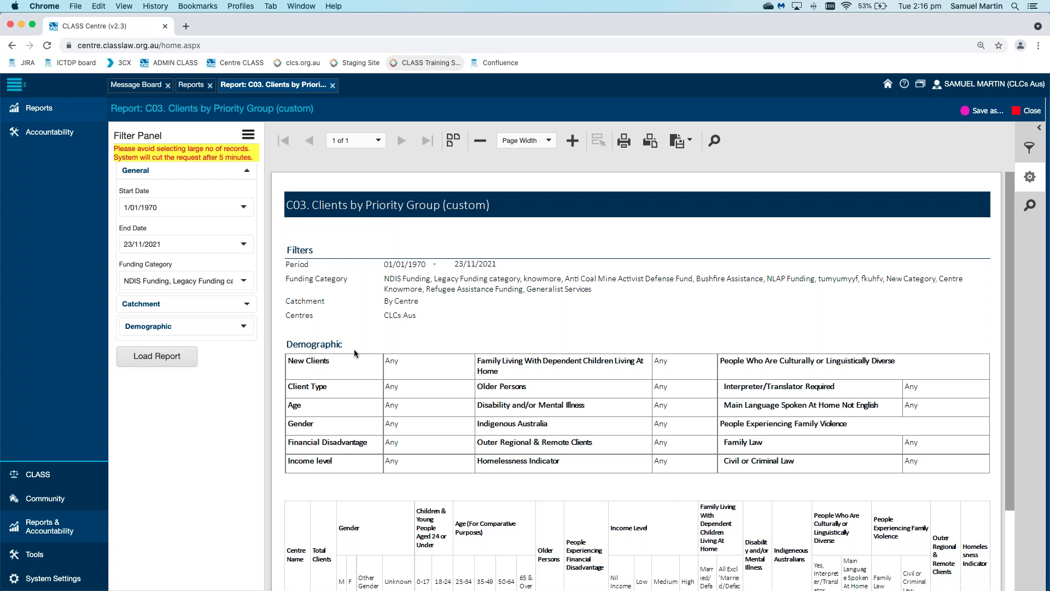
scroll(355, 352, "down", 2)
scroll(354, 353, "down", 2)
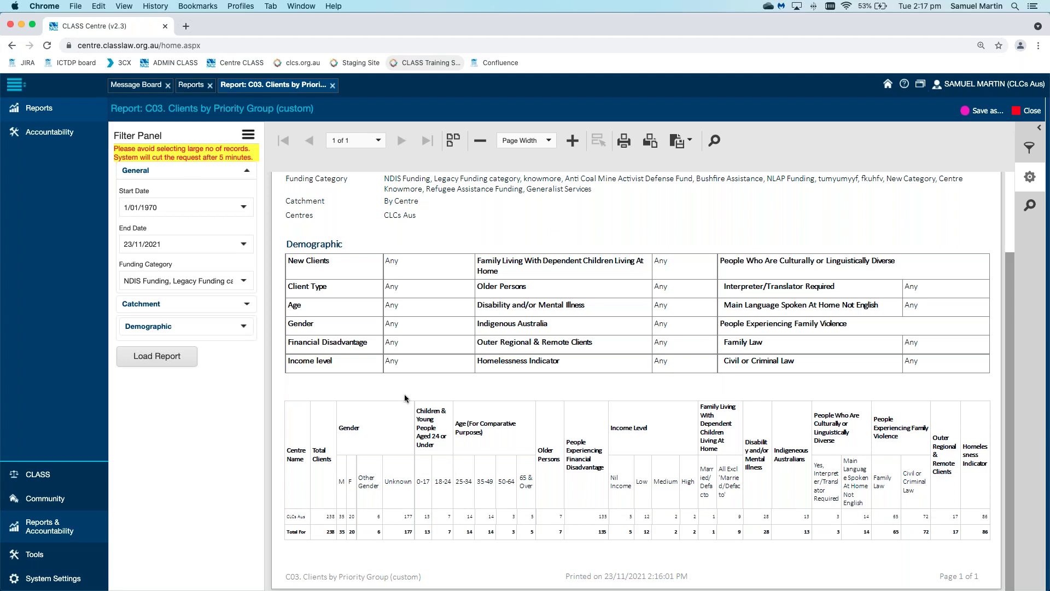
- Enlarge the report to 149% and examine the client counts table from the gender columns through to the homelessness indicator
left_click(572, 141)
left_click(572, 141)
scroll(583, 202, "down", 2)
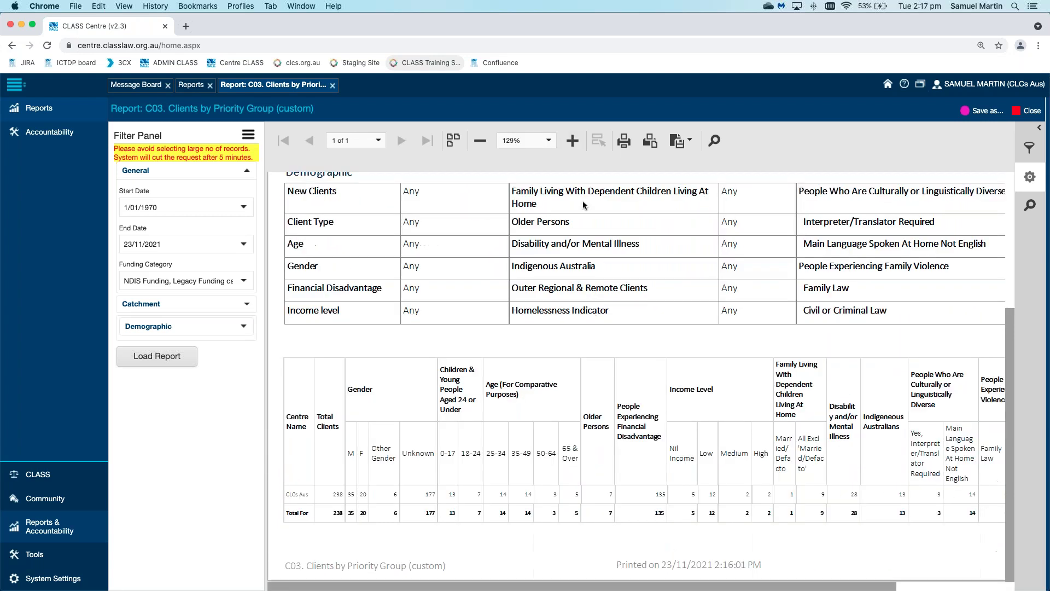
left_click(572, 140)
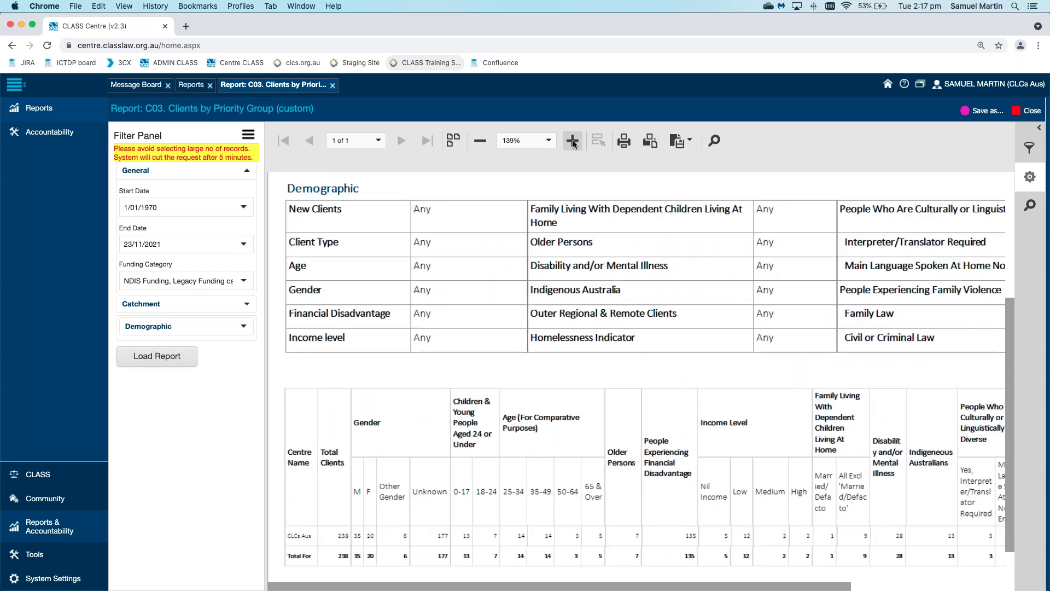
scroll(598, 292, "down", 3)
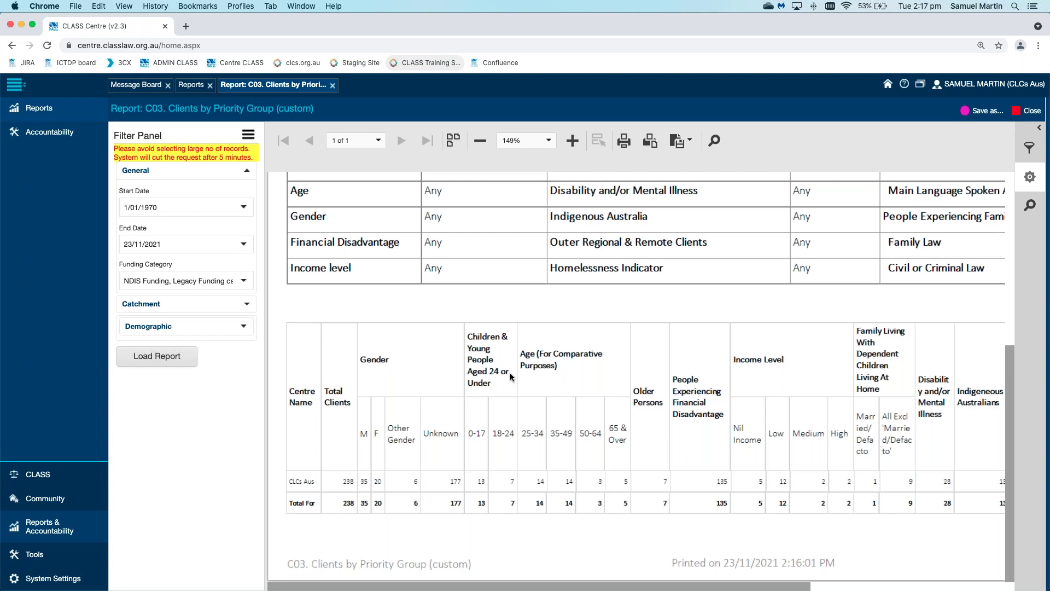
scroll(512, 375, "right", 1)
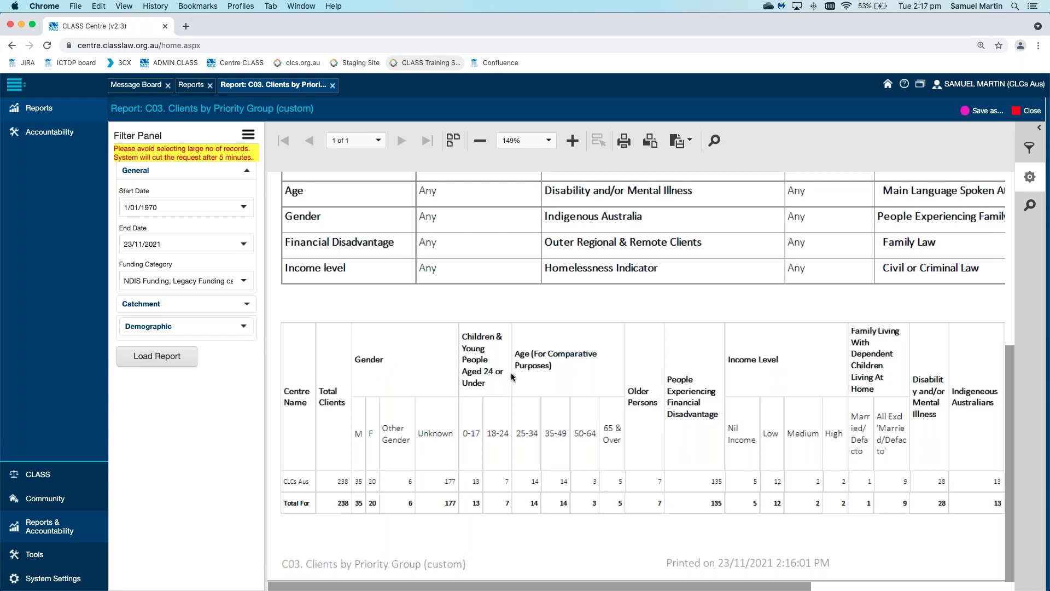
scroll(512, 376, "right", 8)
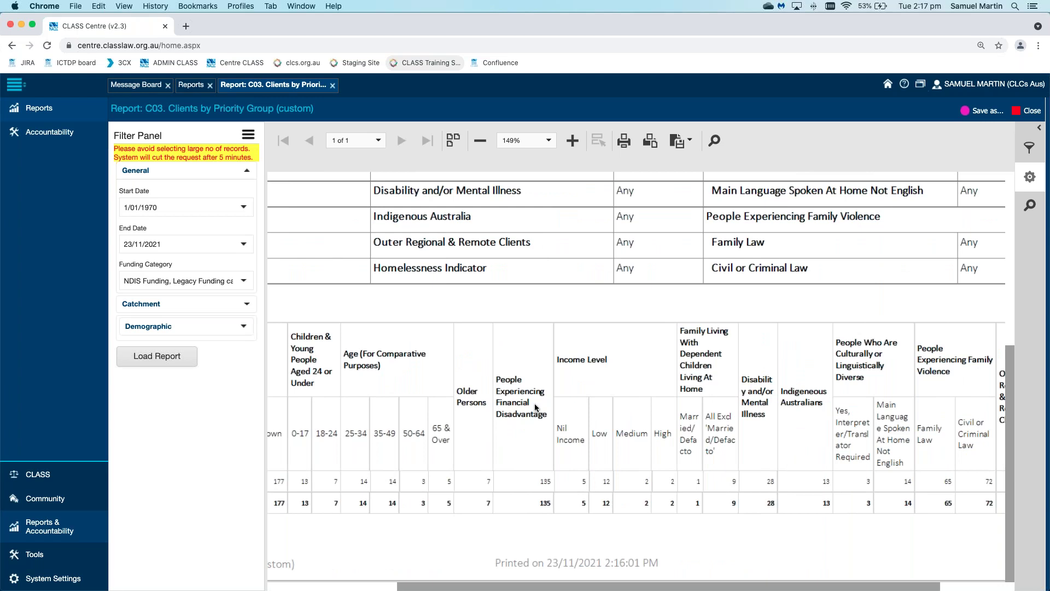
scroll(602, 394, "right", 4)
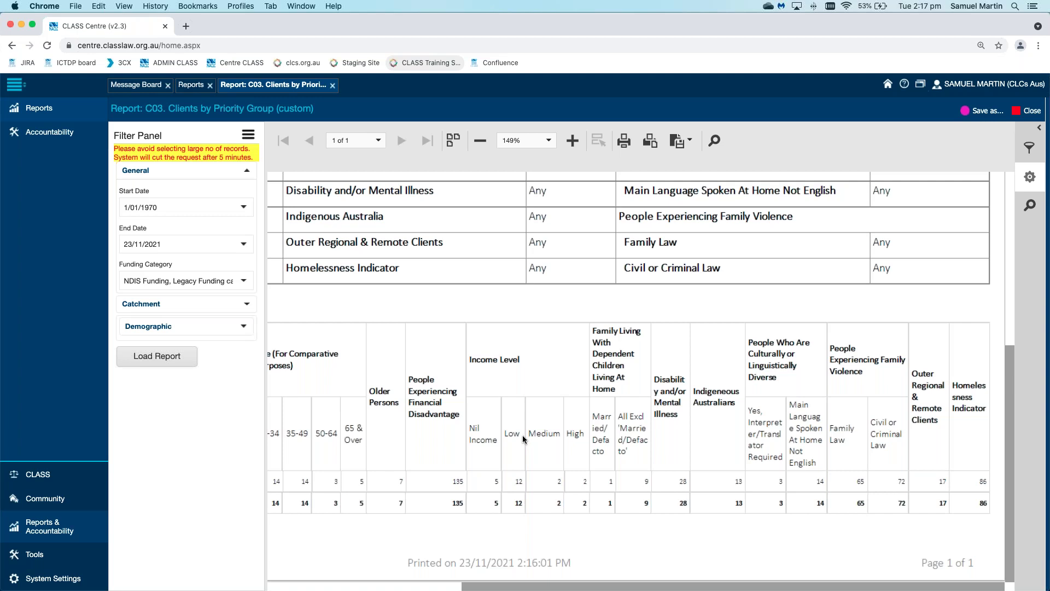
scroll(523, 435, "left", 1)
scroll(523, 435, "left", 10)
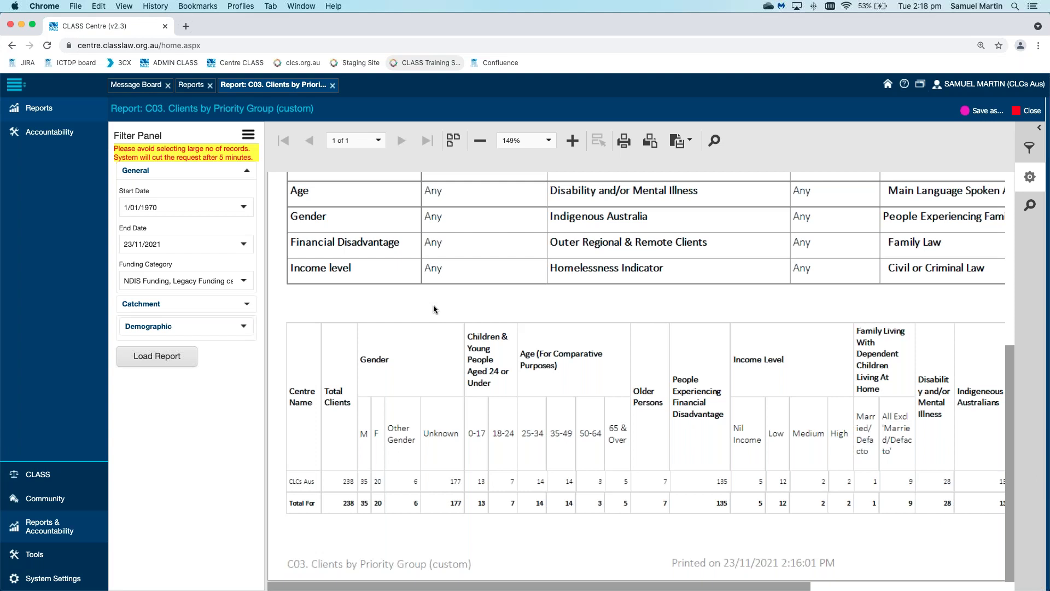
- Highlight the Total Clients column heading, clear the highlight, and review the report's filter summary at its beginning
left_click(351, 407)
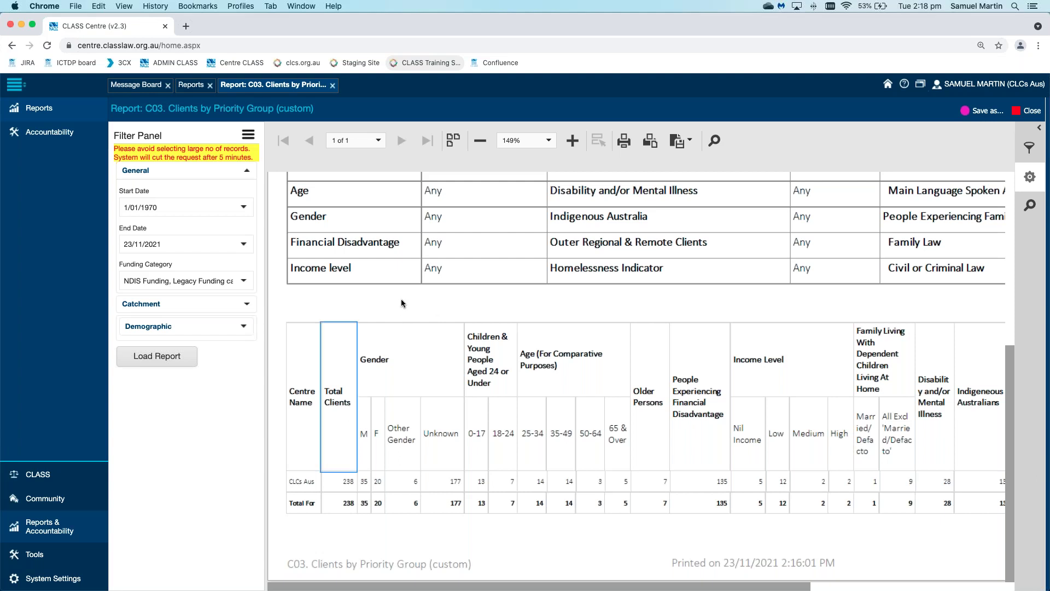
left_click(401, 300)
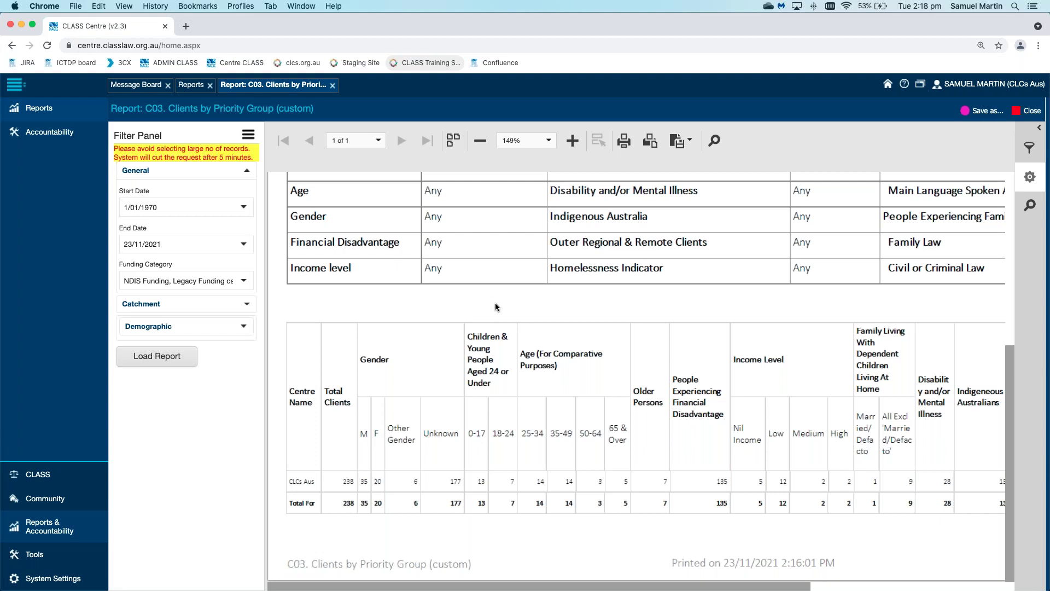
scroll(495, 303, "up", 4)
scroll(495, 303, "up", 2)
scroll(497, 306, "up", 1)
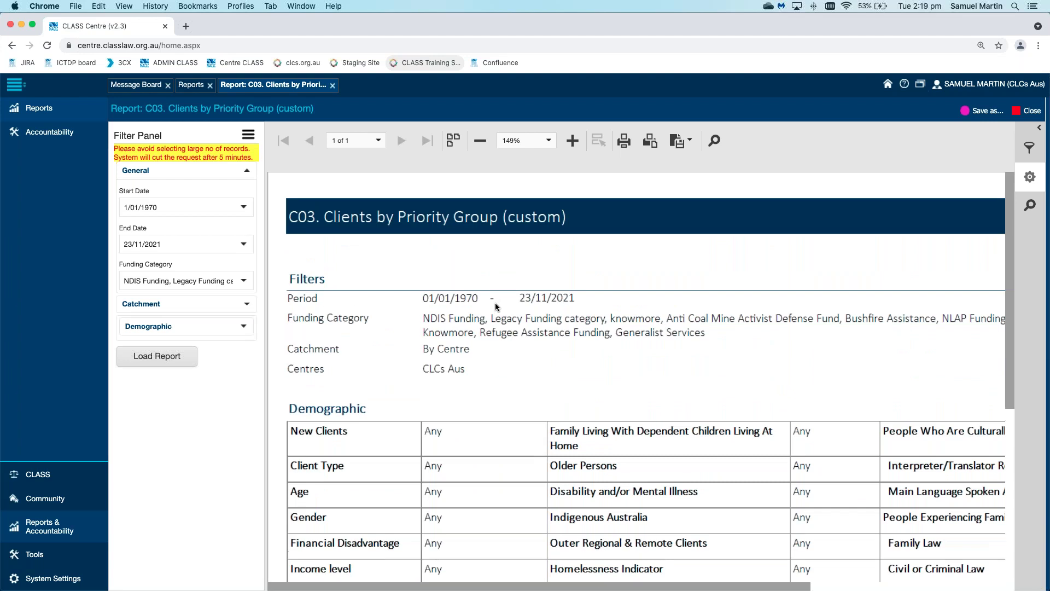
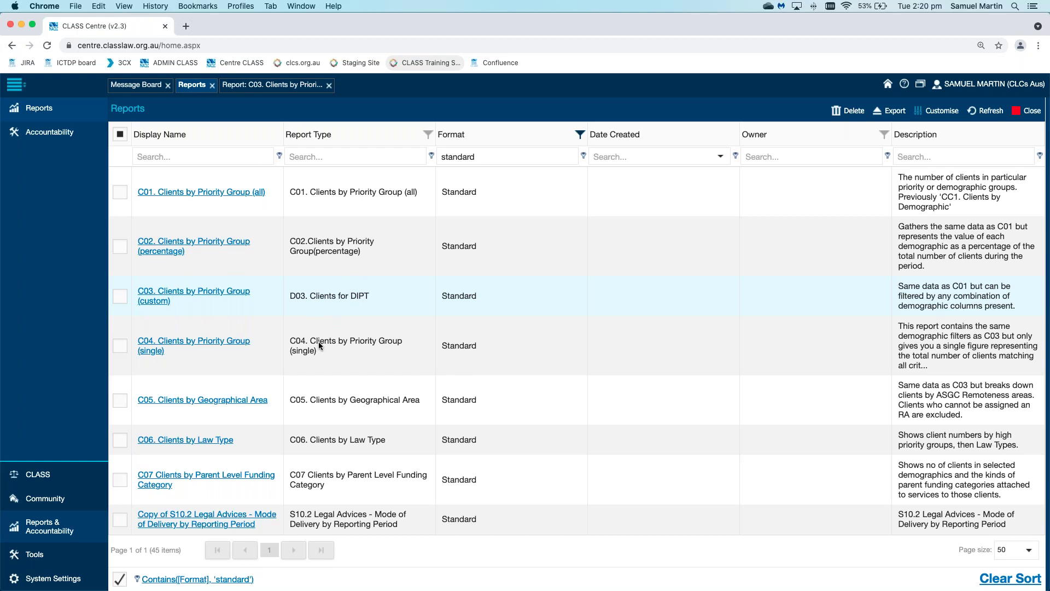
- Look through the standard reports list, examining the C04 and C06 client reports and the N-series NPA reports
left_click(396, 342)
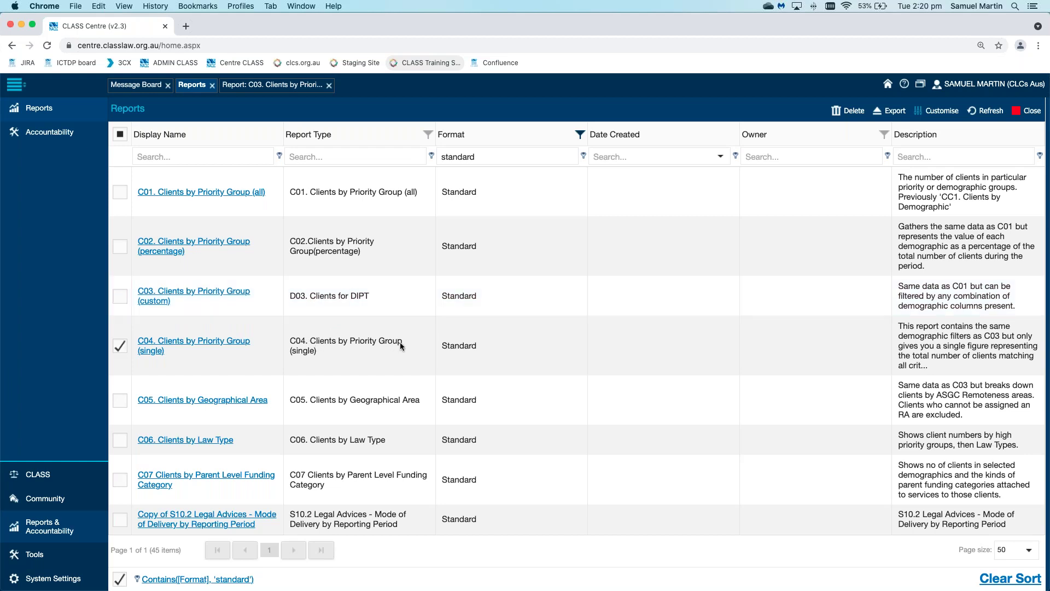
left_click_drag(402, 342, 311, 341)
scroll(423, 331, "down", 3)
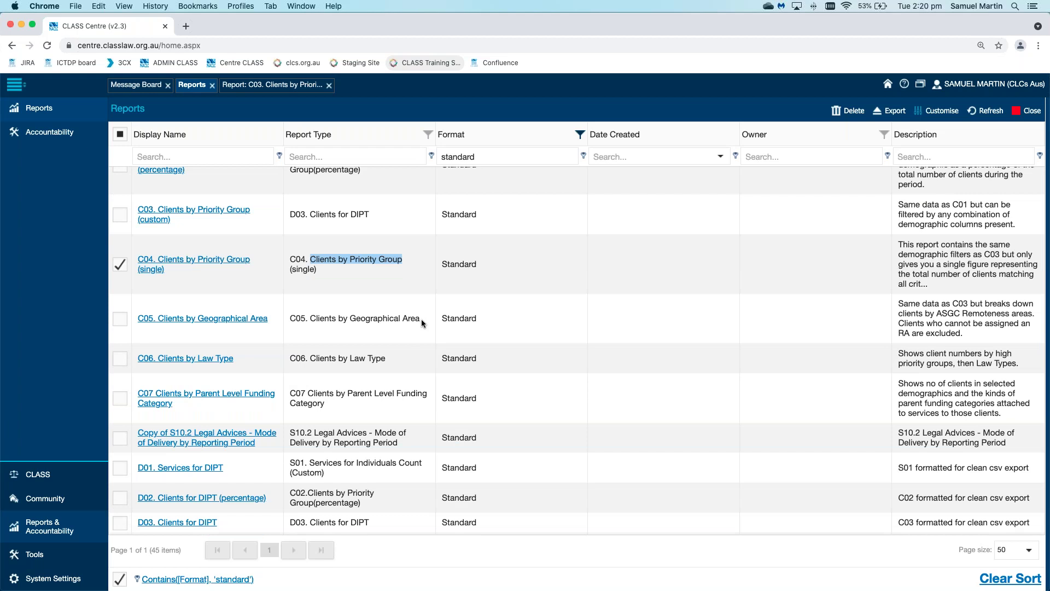
scroll(421, 320, "down", 2)
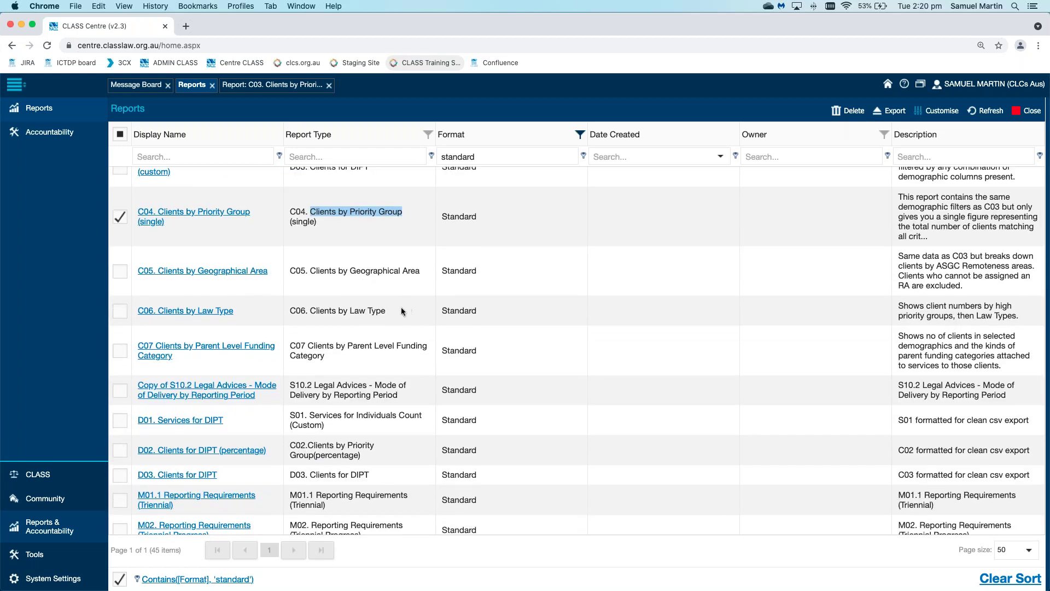
left_click_drag(310, 313, 387, 316)
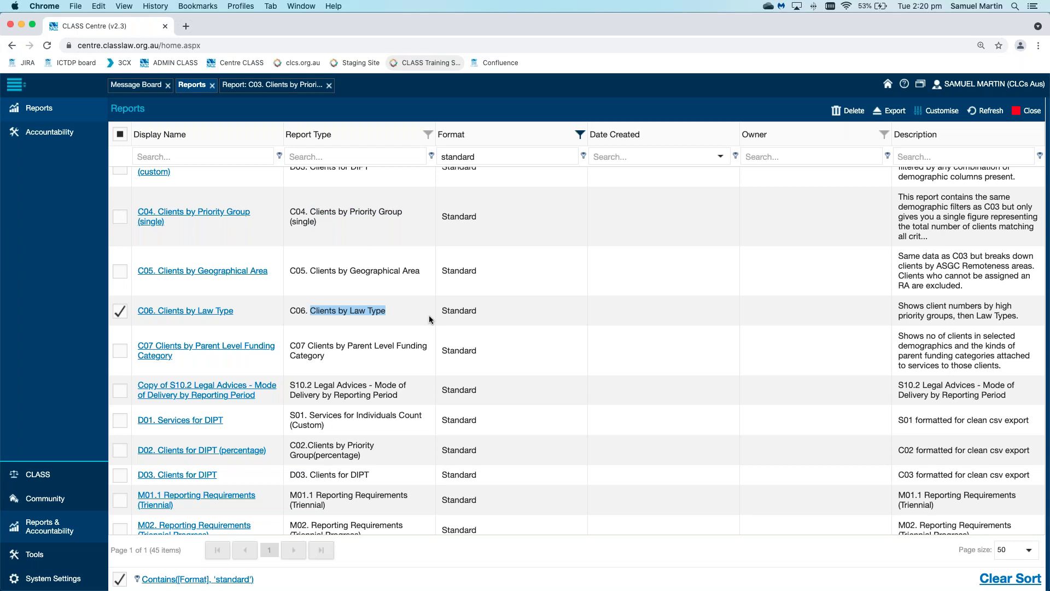
scroll(429, 317, "down", 2)
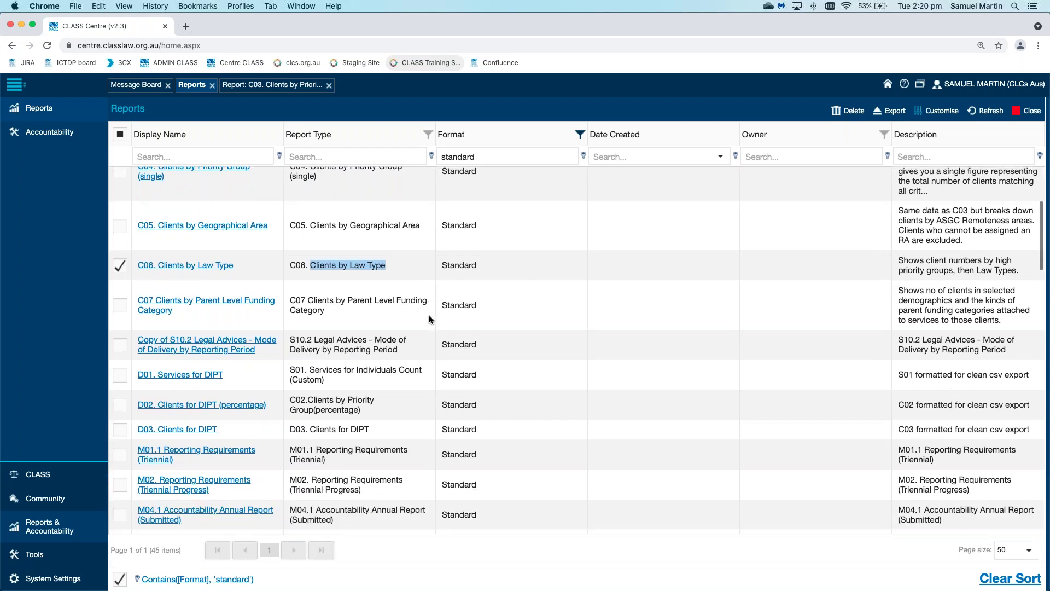
scroll(430, 320, "down", 10)
scroll(430, 317, "down", 15)
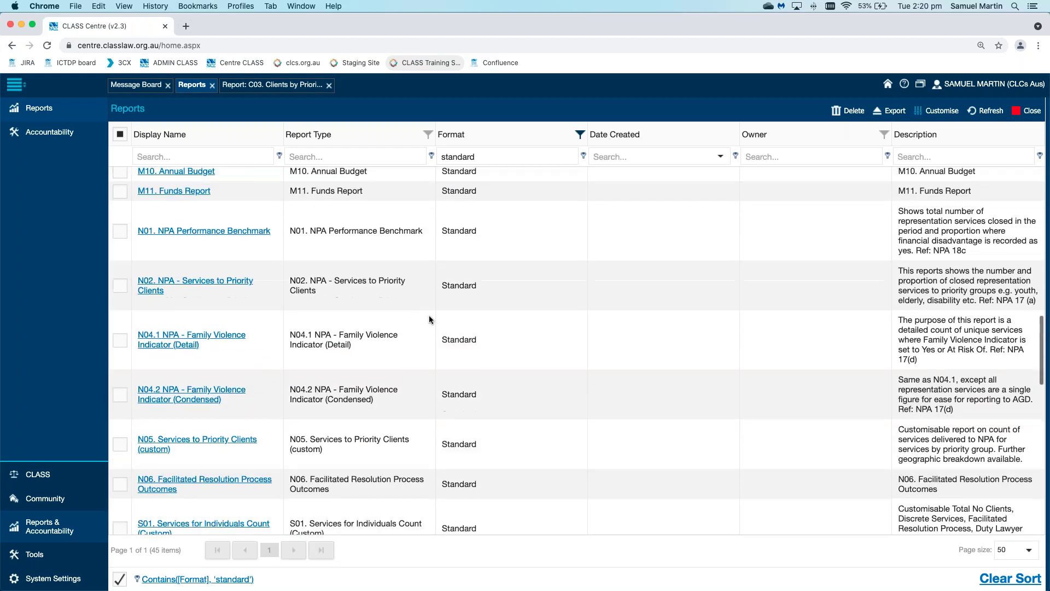
scroll(429, 319, "down", 1)
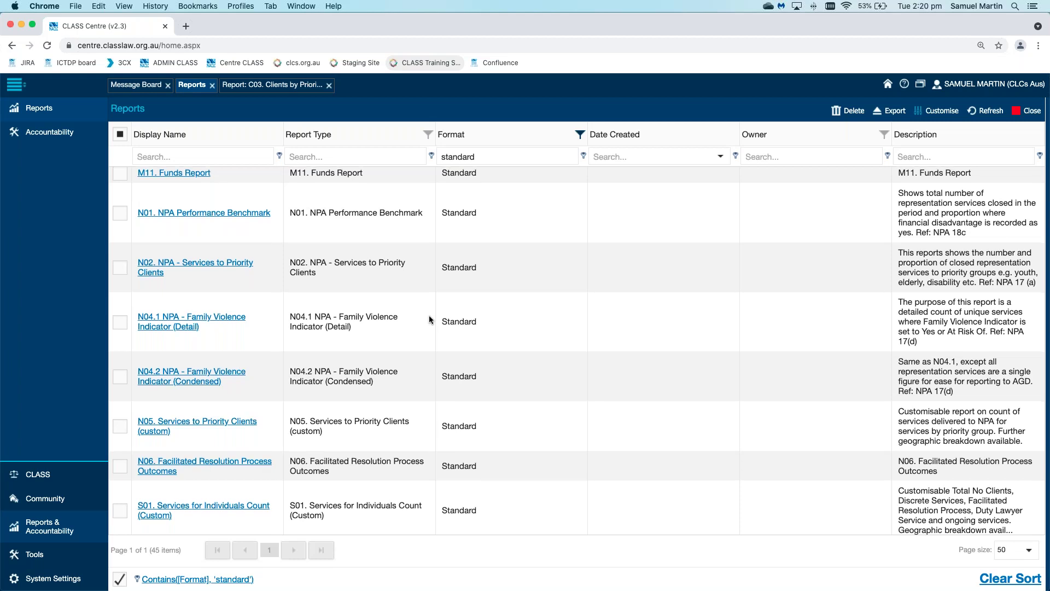
- Find the S01. Services for Individuals Count (Custom) report in the standard reports list and open it
scroll(429, 319, "down", 2)
scroll(429, 319, "down", 4)
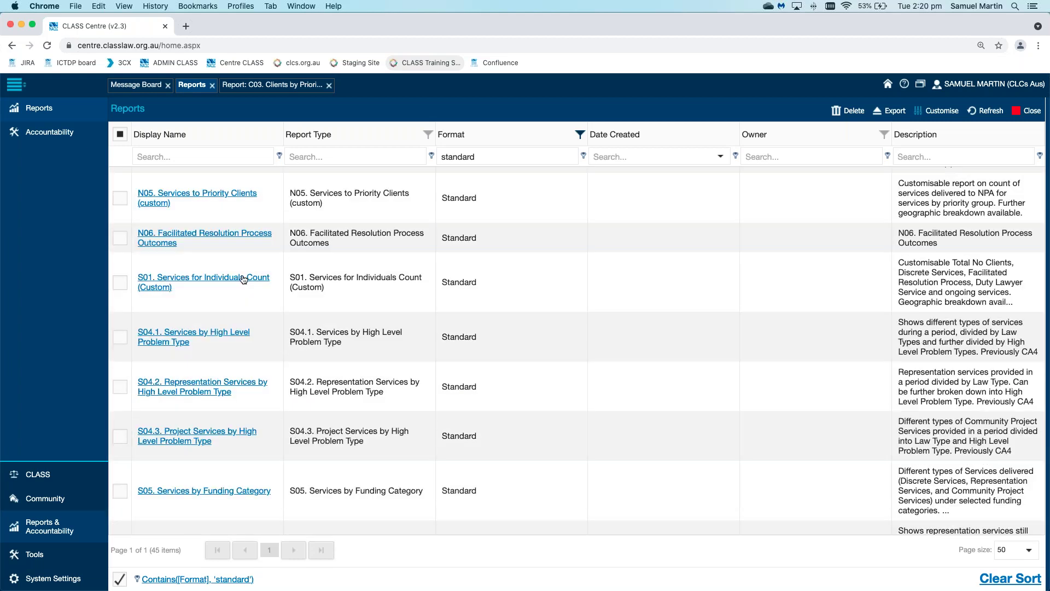
left_click(217, 277)
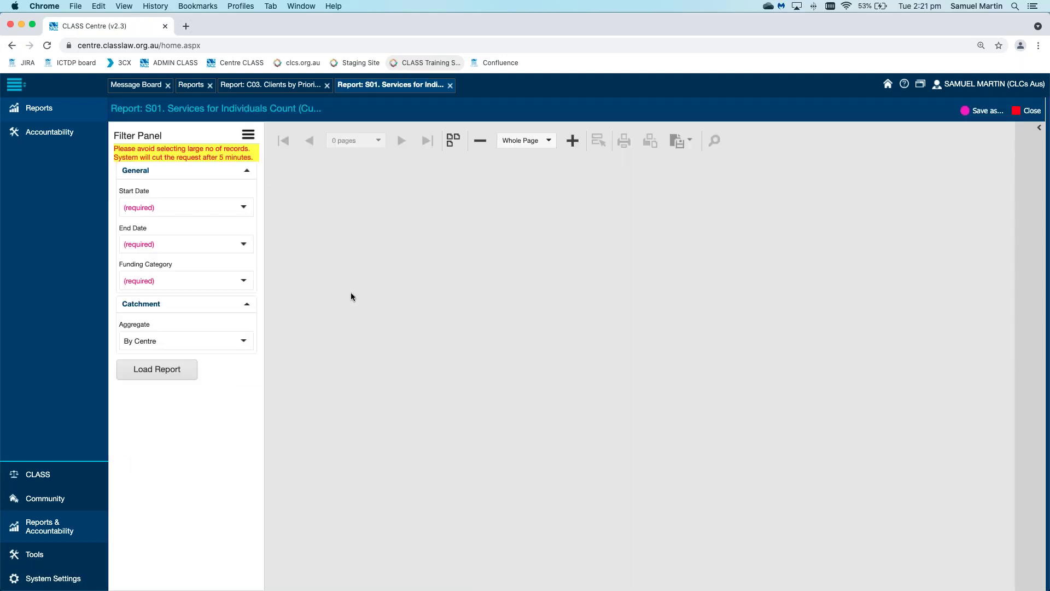
- Check today's date and set the report period from 24/11/2020 to 23/11/2021
left_click(244, 212)
left_click(130, 228)
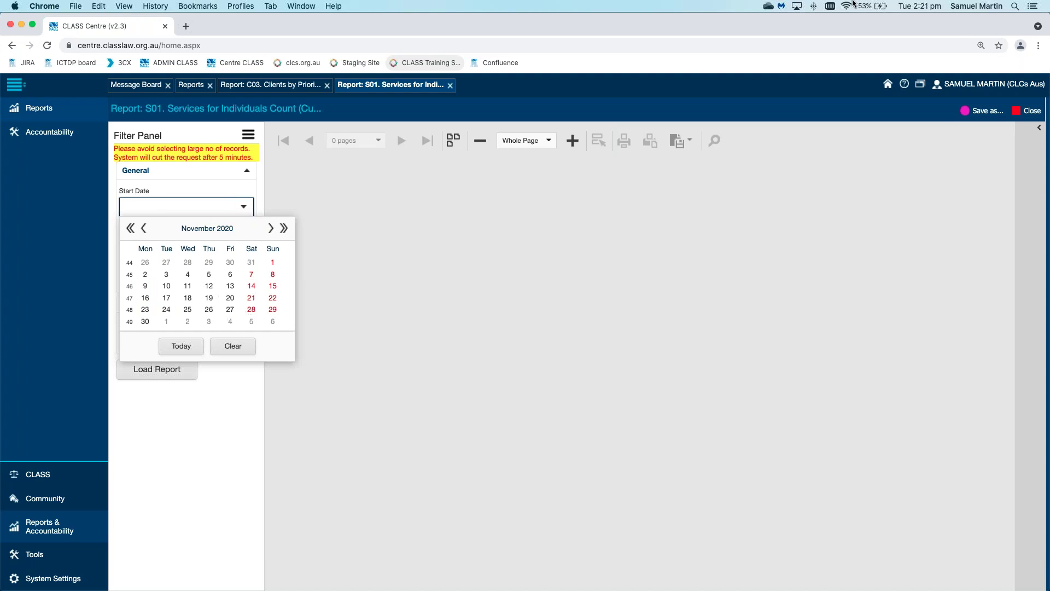
left_click(919, 6)
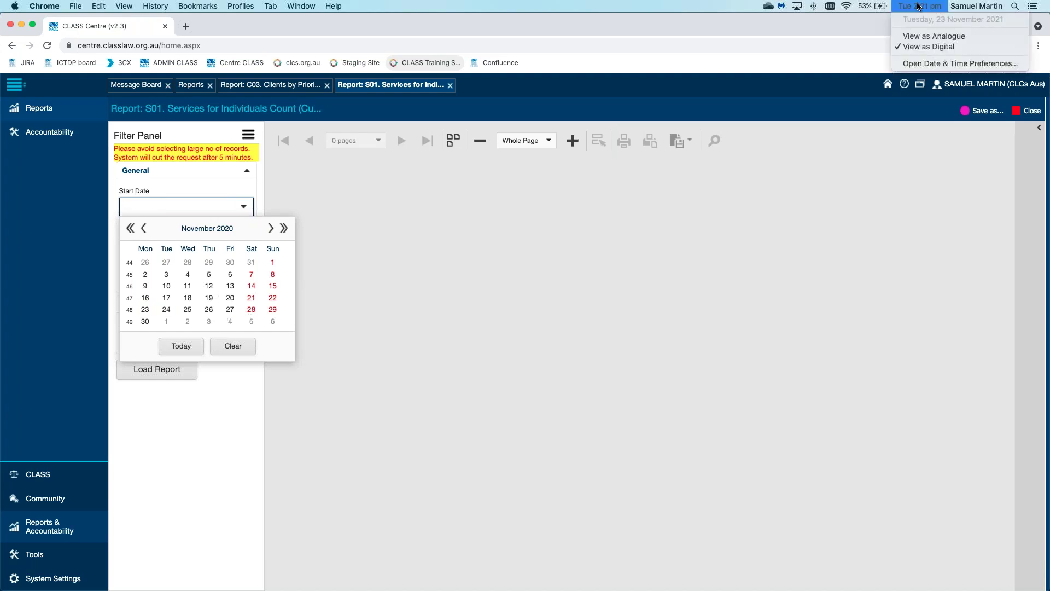
left_click(168, 309)
left_click(169, 309)
left_click(244, 244)
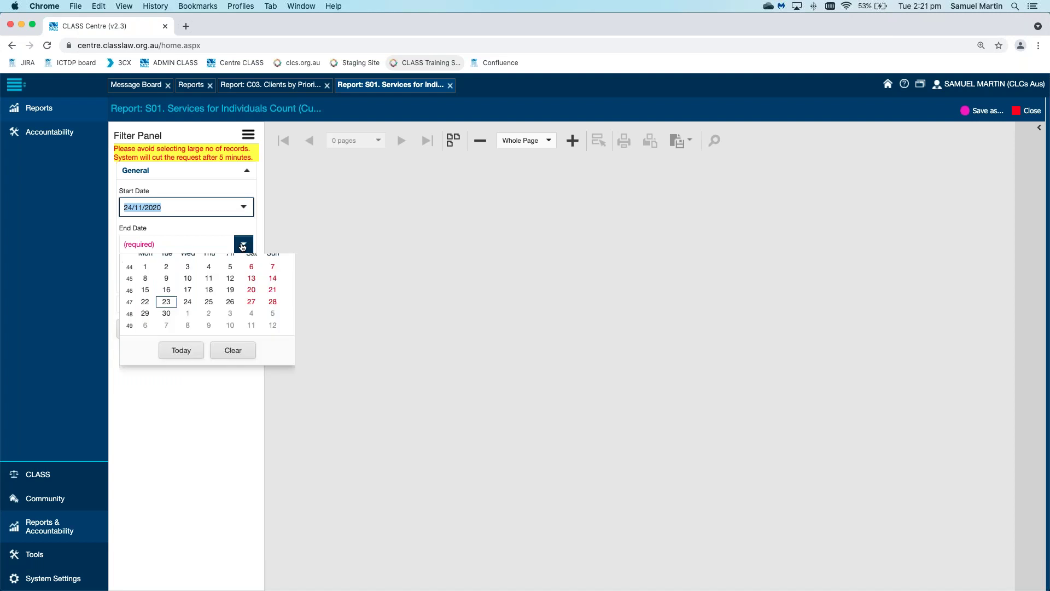
left_click(175, 384)
- Include all funding categories in the filter and load the report
left_click(243, 281)
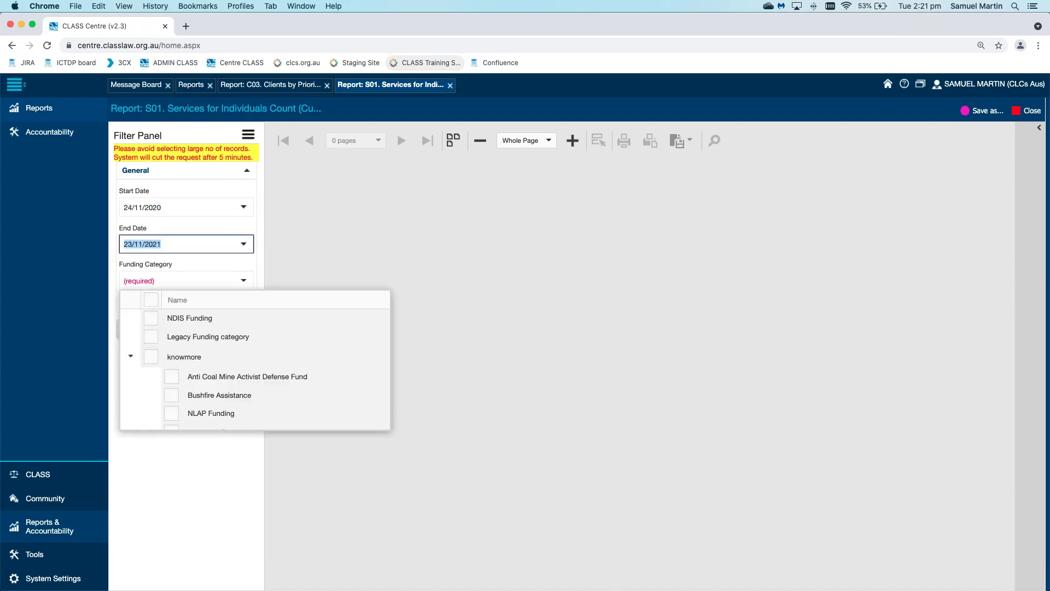
left_click(151, 300)
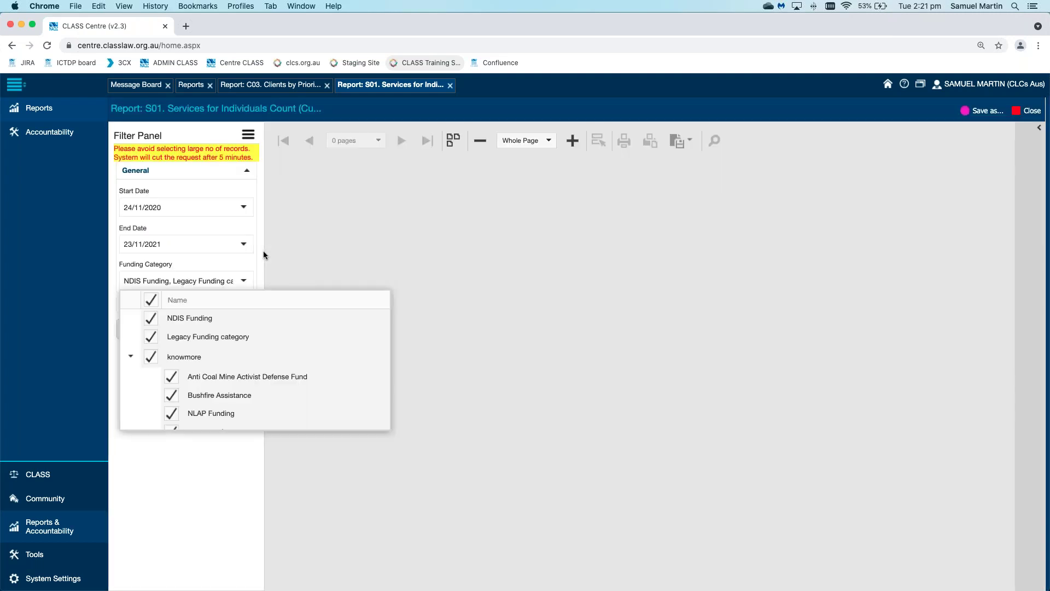
left_click(264, 252)
left_click(169, 331)
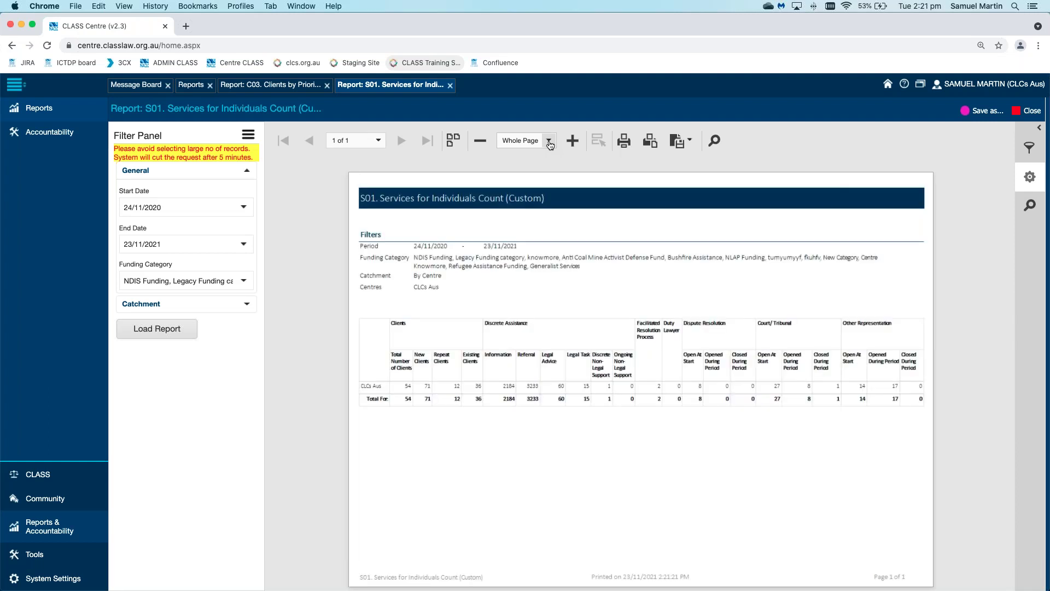
- Fit the loaded S01 report to the page width and review its filter summary and services table
left_click(549, 142)
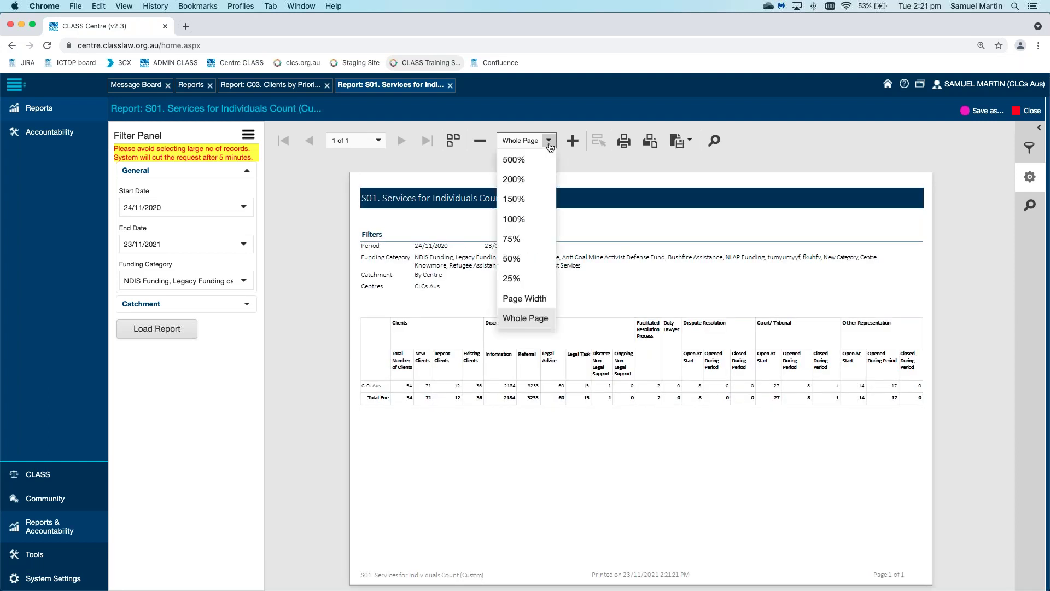
left_click(524, 298)
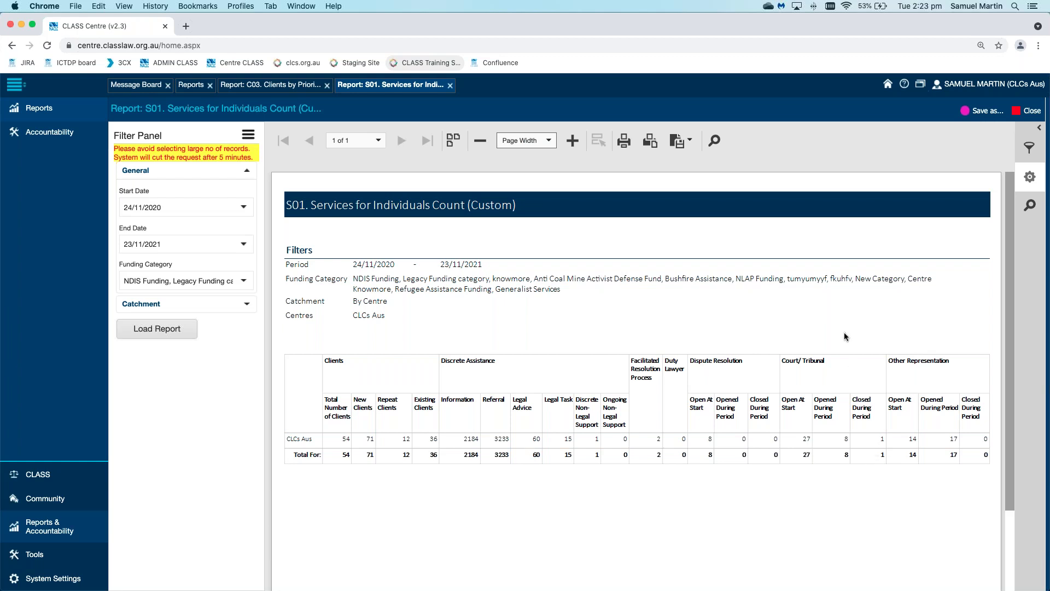
scroll(846, 332, "down", 4)
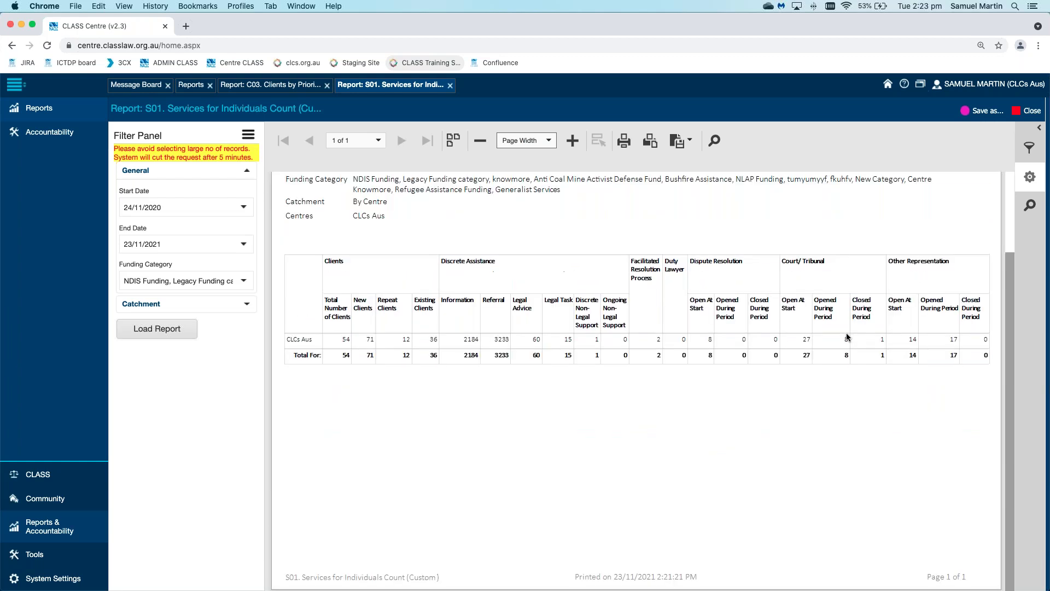
scroll(846, 333, "up", 4)
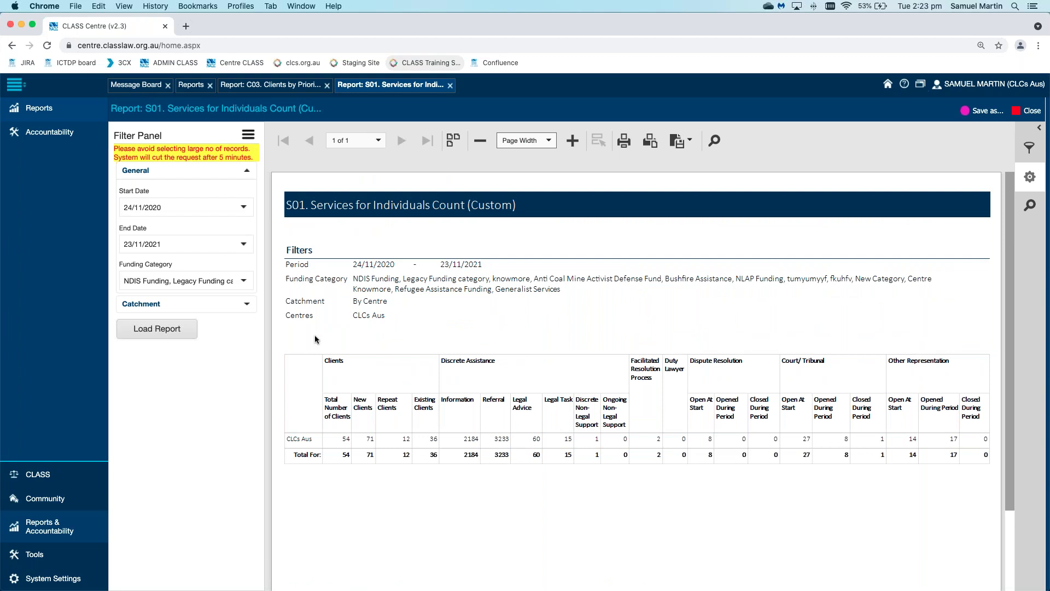
- Set the catchment aggregate to By Office Location and look through the available office locations without choosing any
left_click(247, 308)
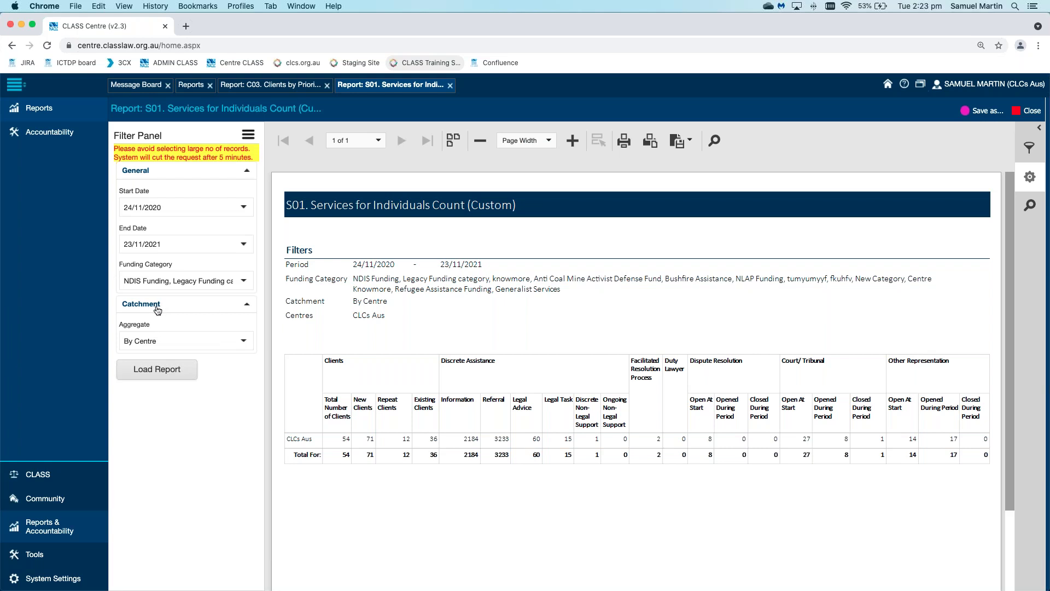
left_click(252, 308)
left_click(251, 307)
left_click(244, 342)
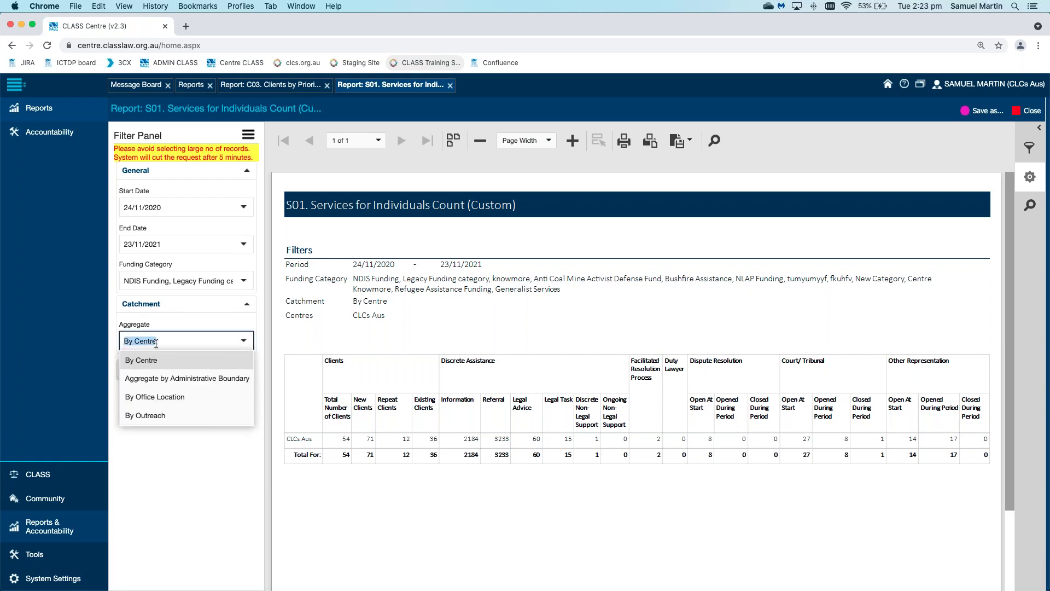
left_click(204, 403)
left_click(244, 382)
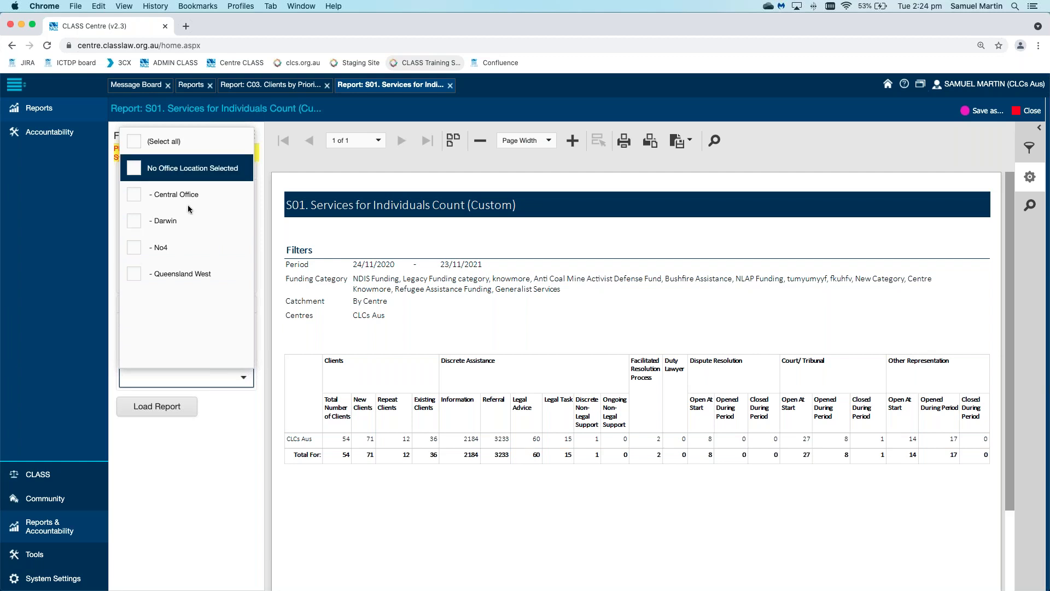
left_click(235, 435)
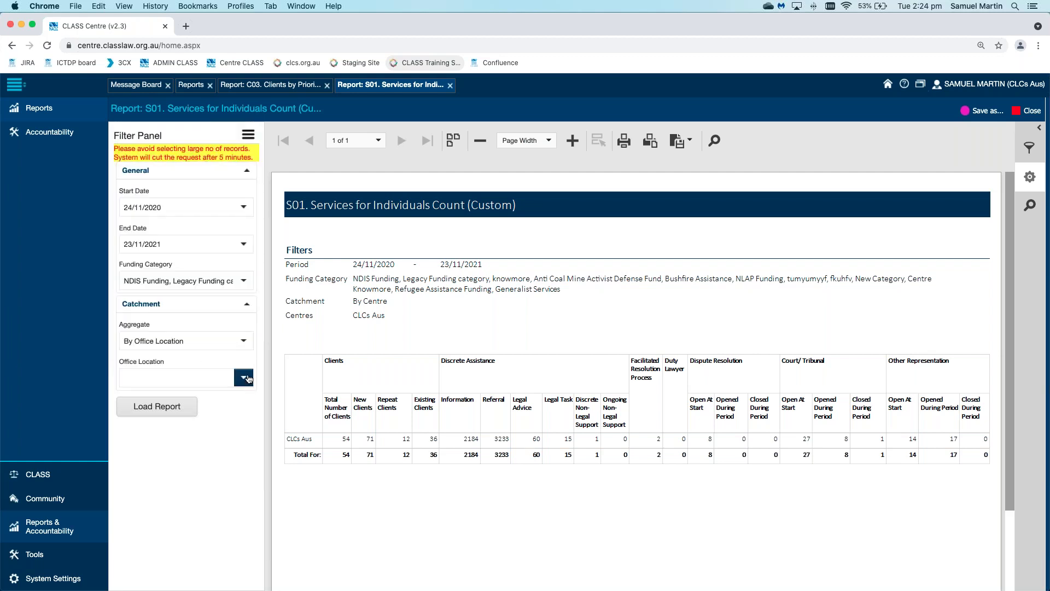
- Aggregate the catchment by administrative boundary with the boundary type Suburb, and reload the report
left_click(245, 343)
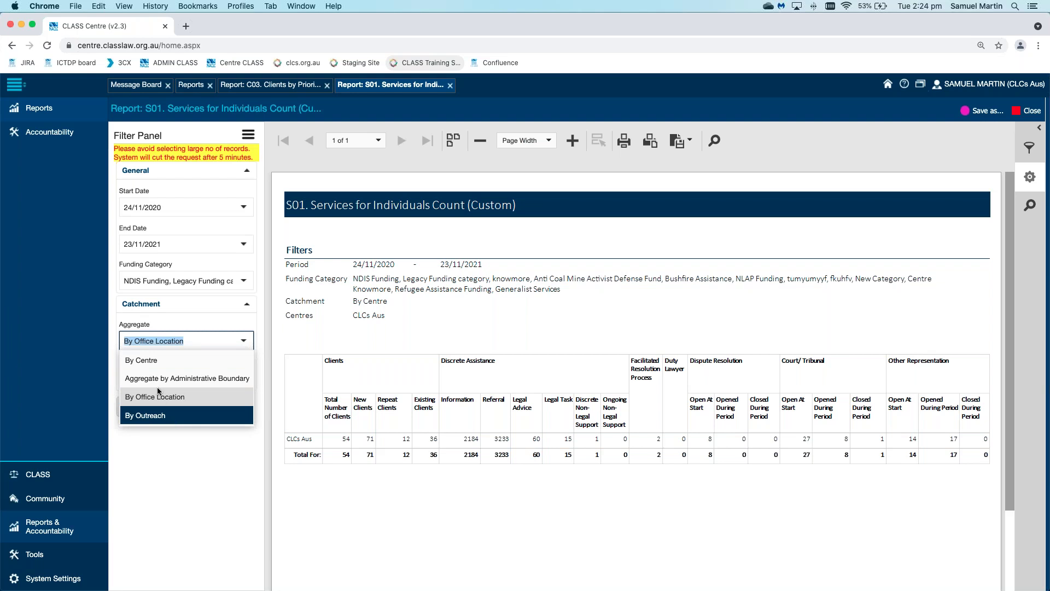
left_click(233, 379)
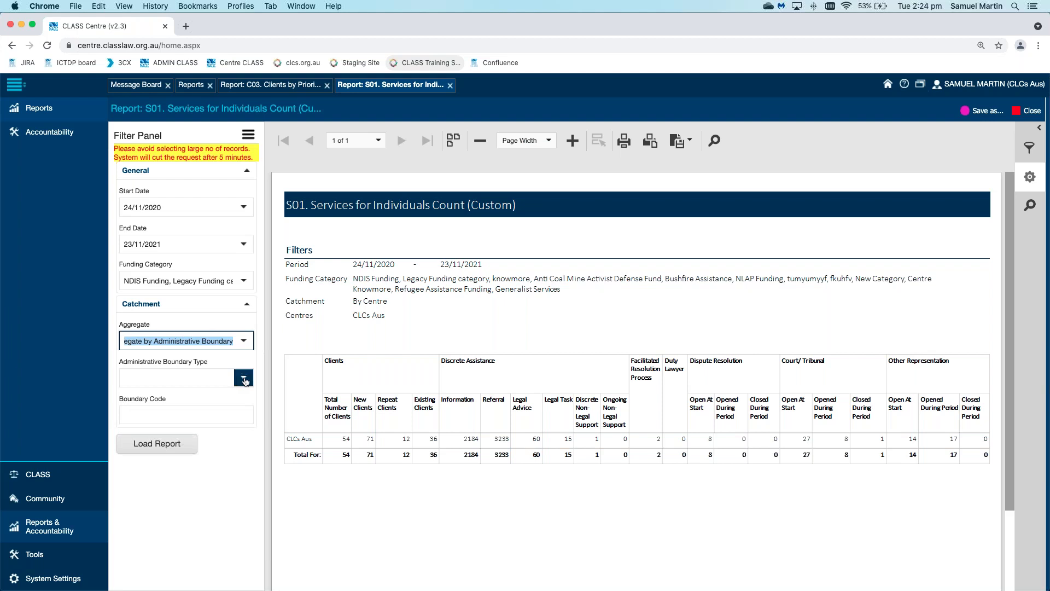
left_click(244, 379)
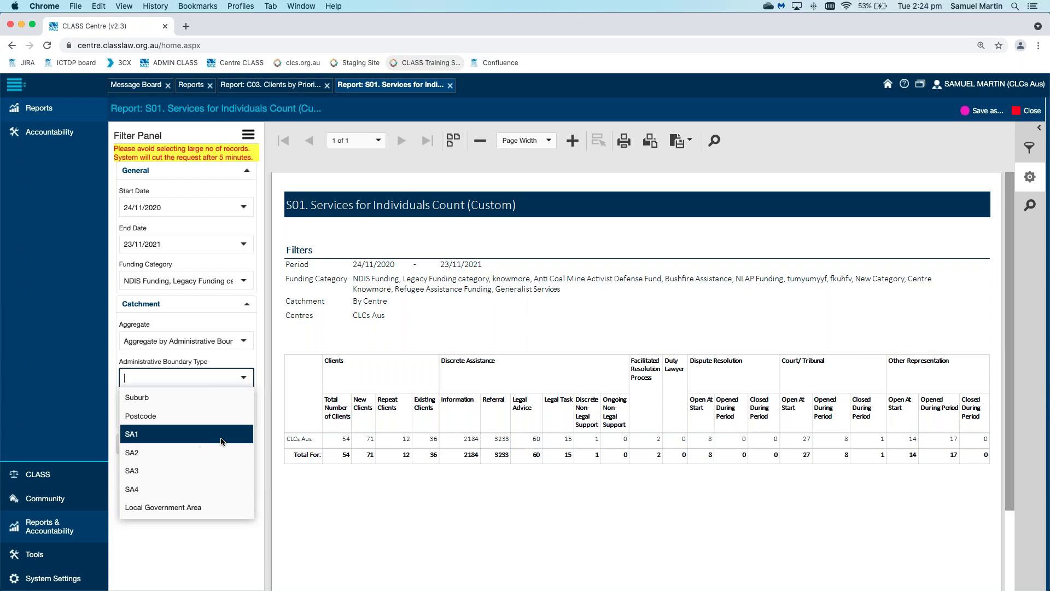
scroll(222, 441, "down", 3)
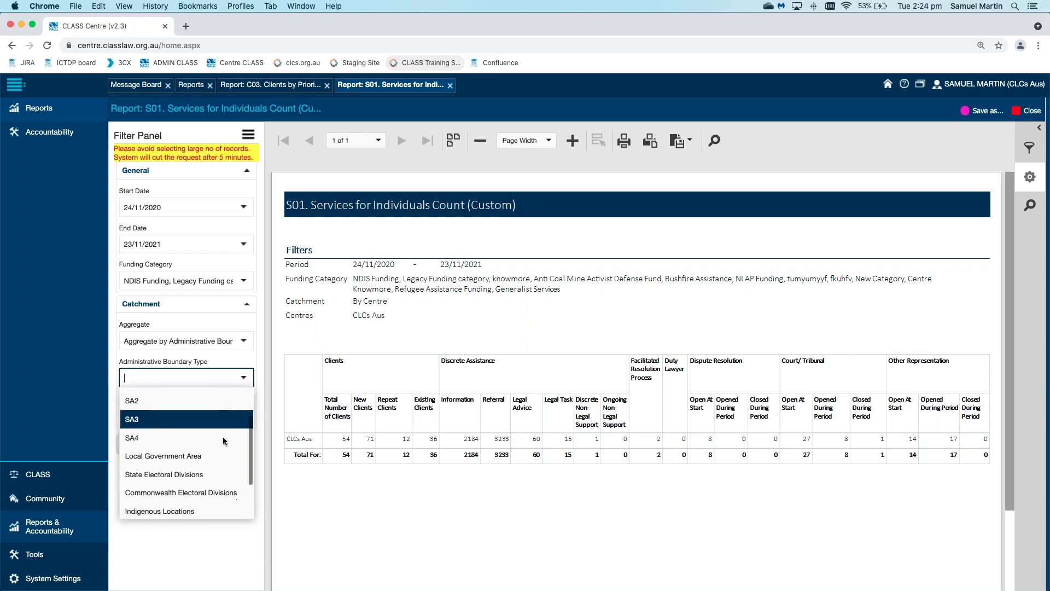
scroll(223, 441, "down", 2)
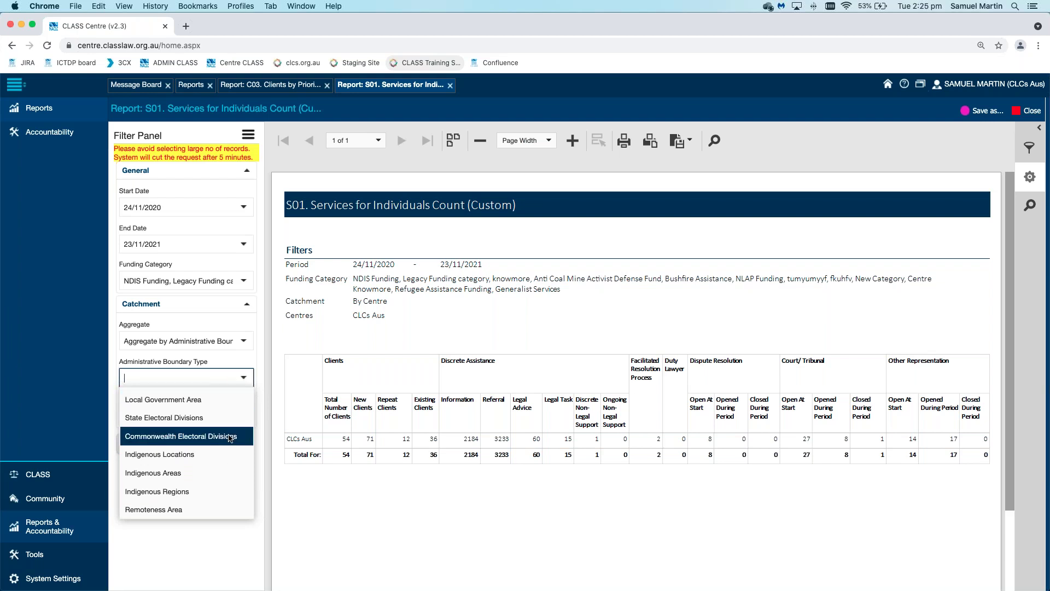
scroll(235, 433, "up", 3)
left_click(213, 397)
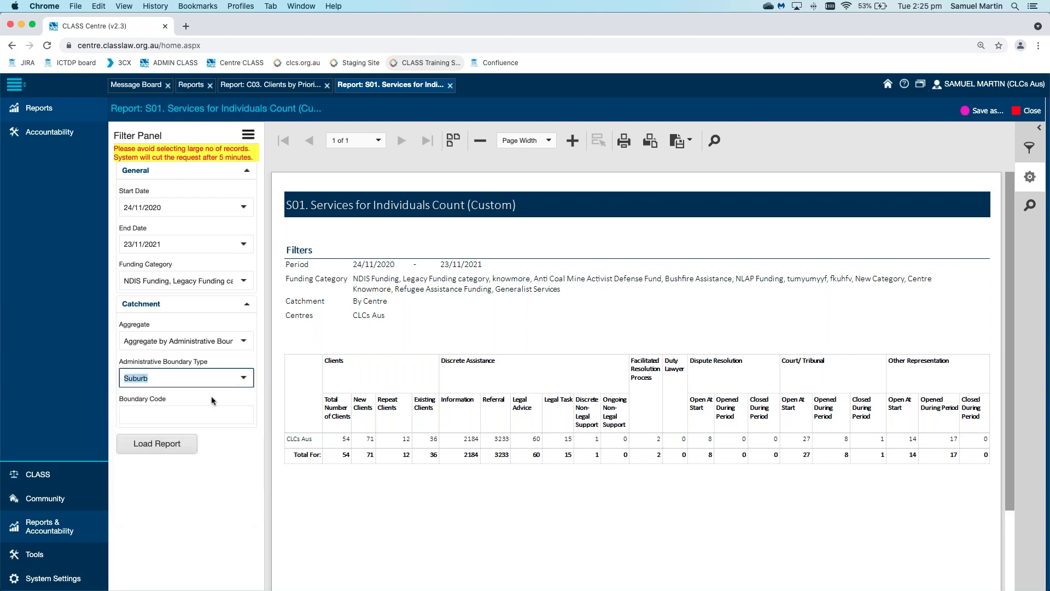
left_click(158, 444)
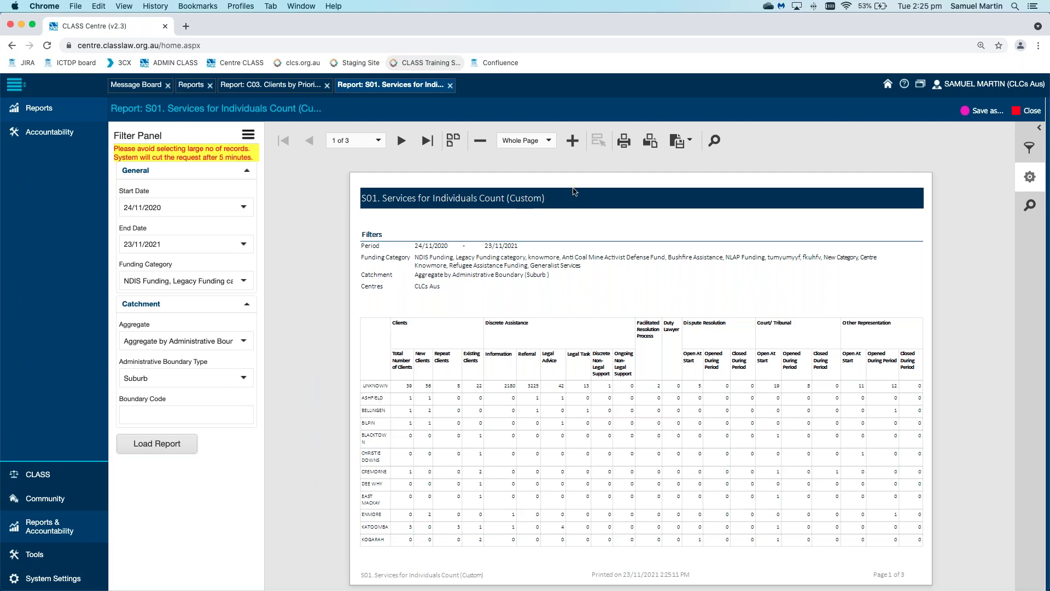
- Enlarge the report to 122%, examine the suburb breakdown across its service columns, and collapse the Catchment filters
left_click(572, 142)
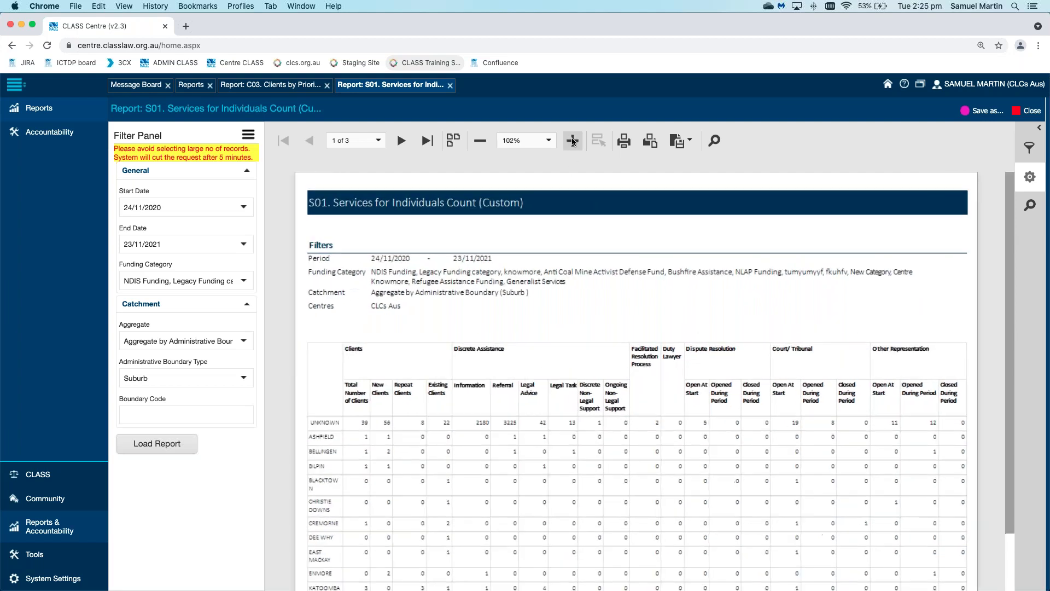
left_click(572, 142)
scroll(330, 323, "down", 3)
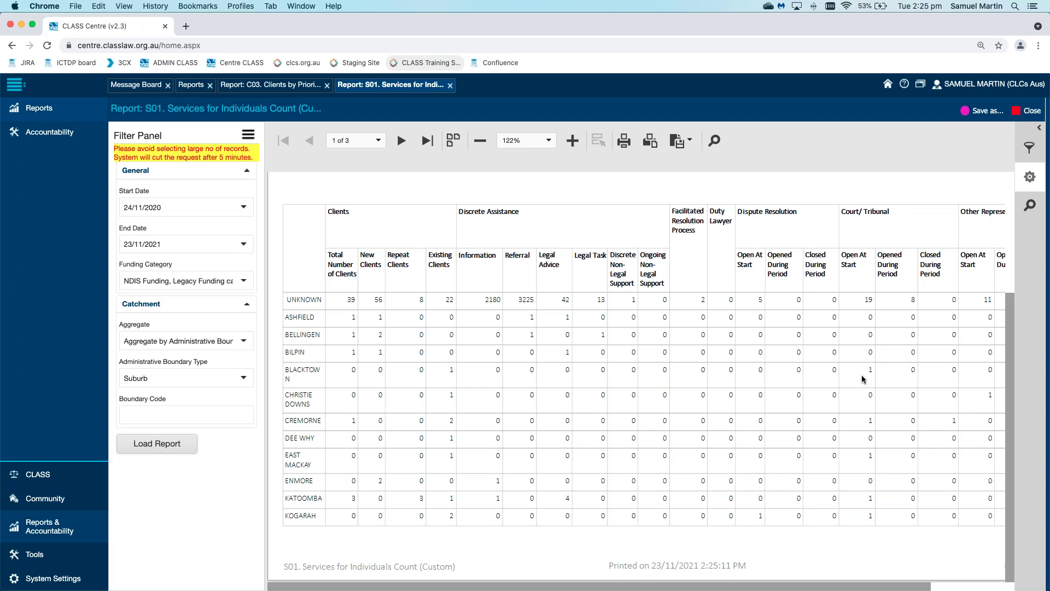
scroll(863, 379, "right", 3)
scroll(863, 380, "left", 3)
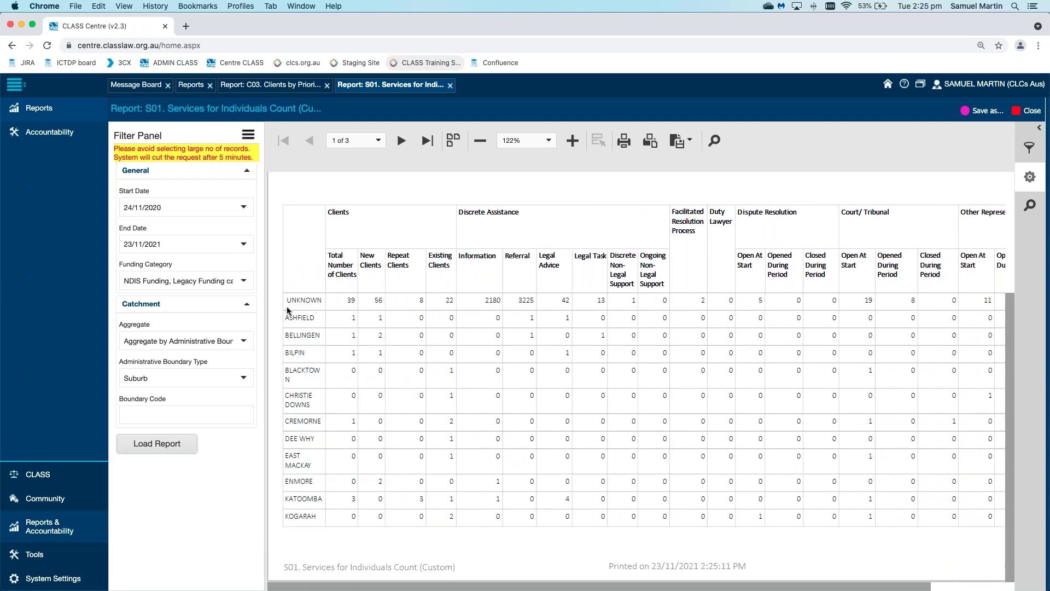
left_click(250, 308)
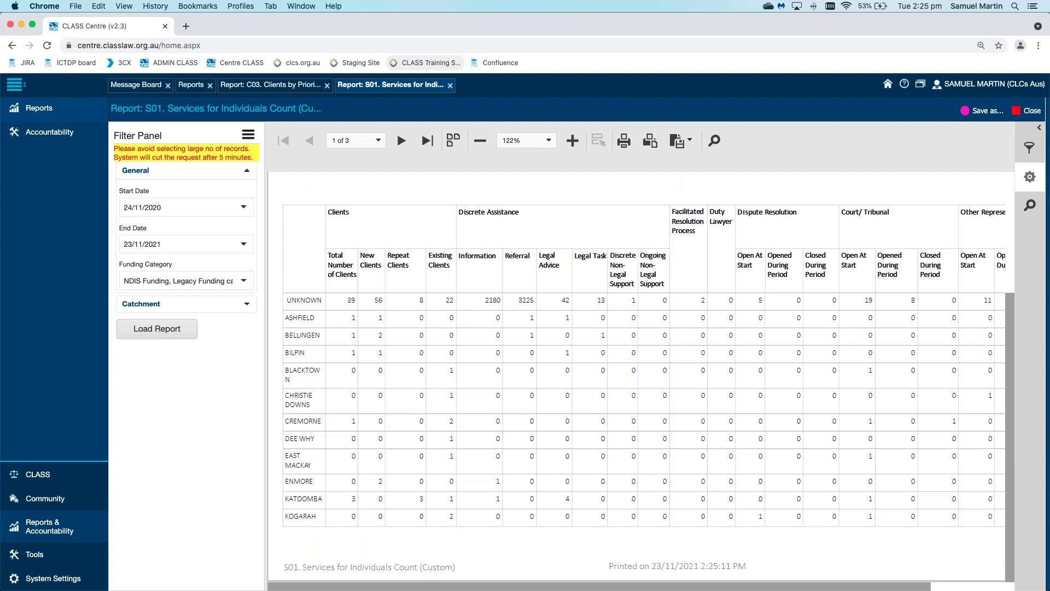
- Return to the standard reports list, find the N01. NPA Performance Benchmark report and open it
left_click(192, 87)
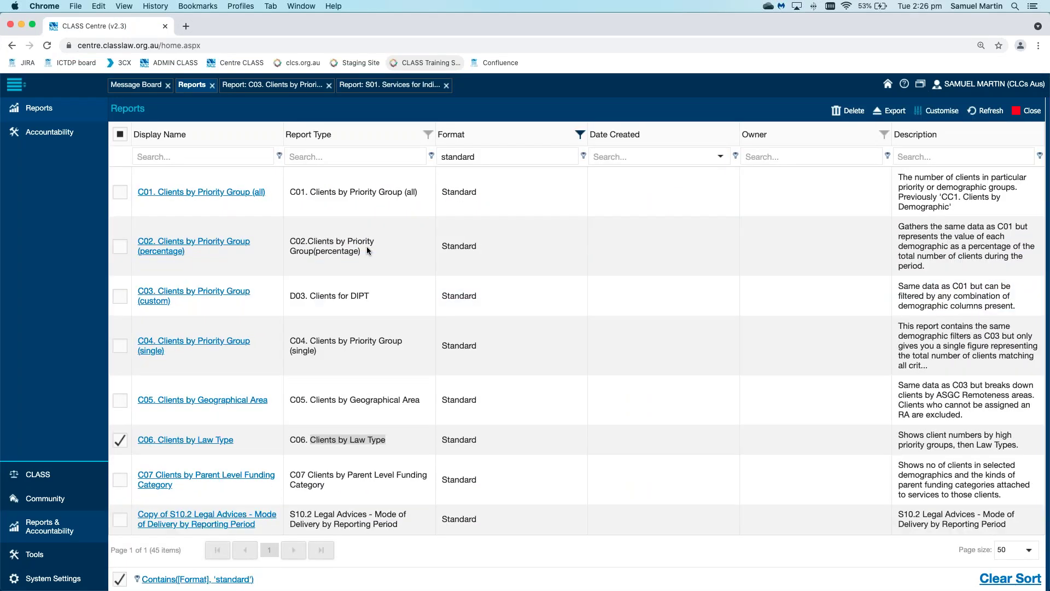
scroll(367, 250, "down", 2)
scroll(367, 251, "down", 5)
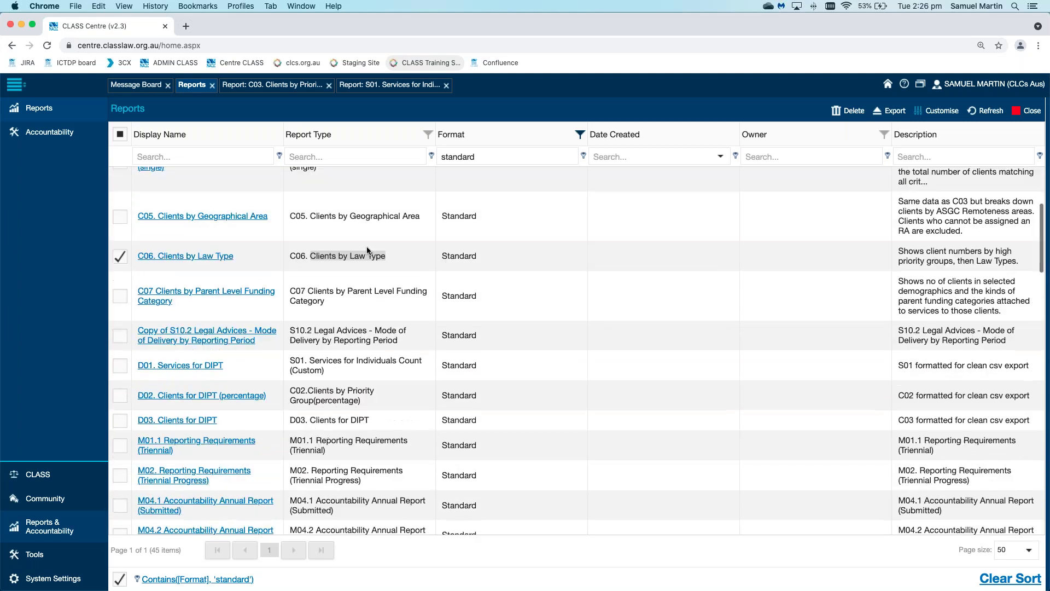
scroll(367, 250, "down", 4)
scroll(367, 249, "down", 7)
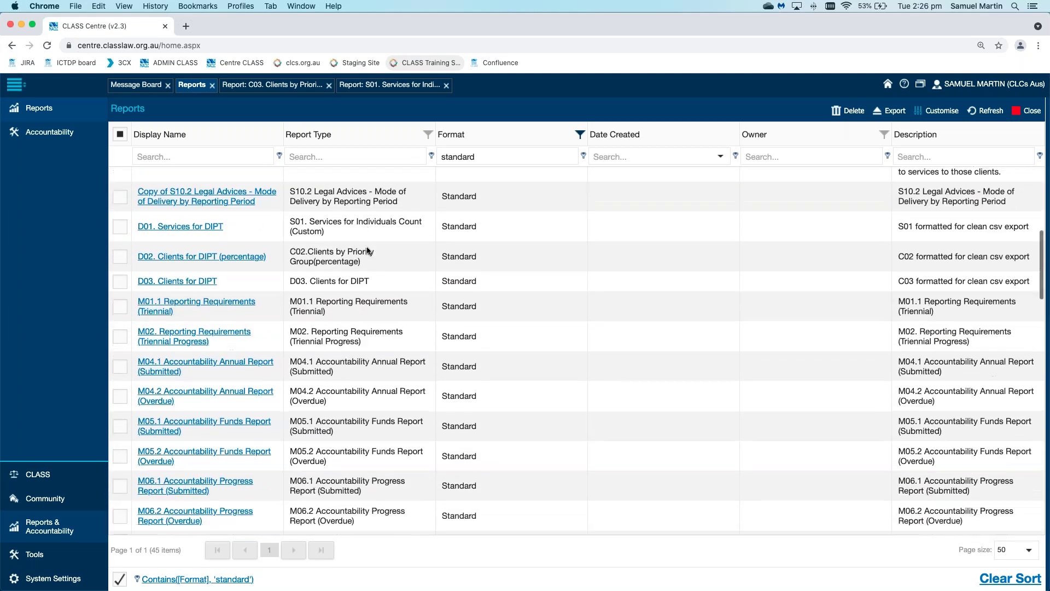
scroll(367, 250, "down", 7)
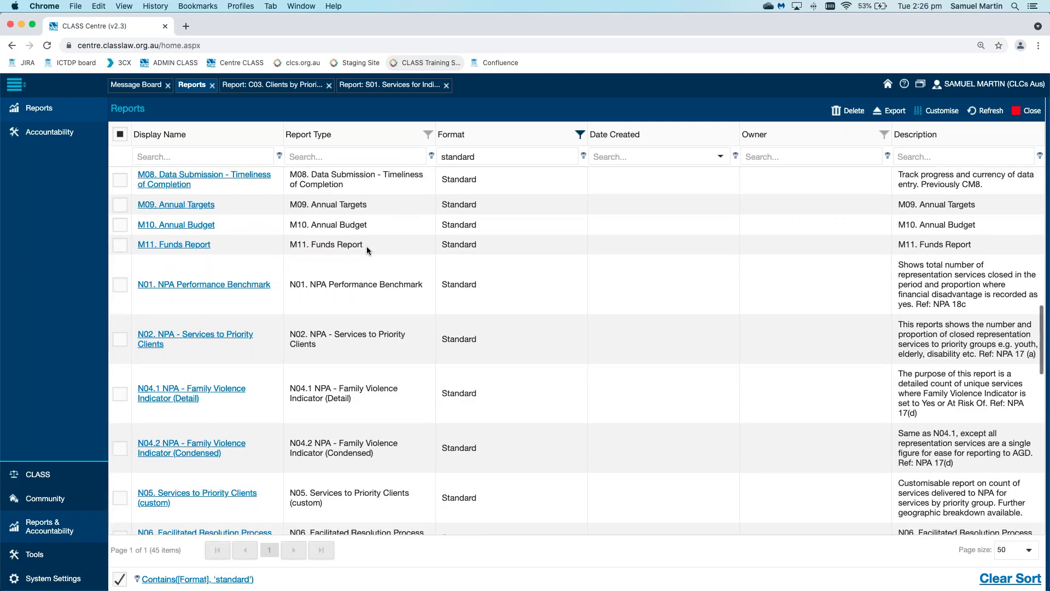
scroll(367, 250, "down", 4)
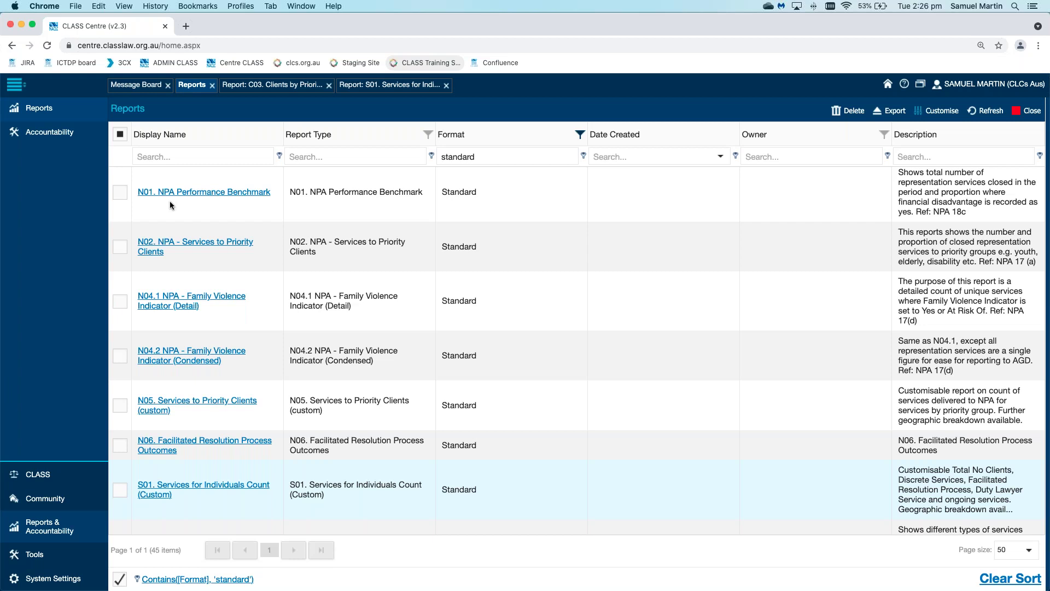
left_click(203, 195)
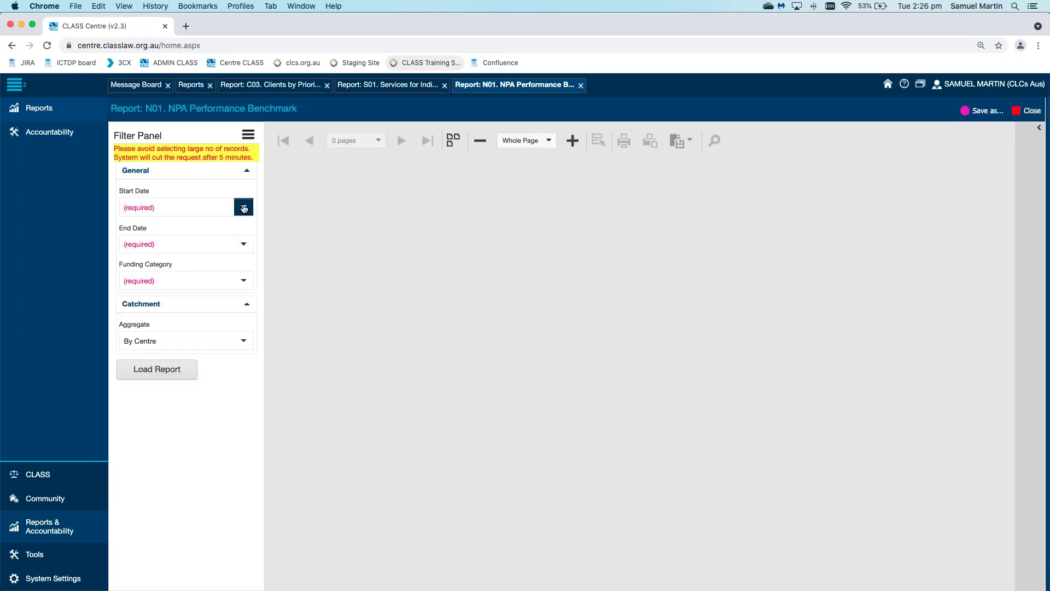
- Set the N01 report period to start on 24/11/2020 and end on today's date, 23/11/2021
left_click(244, 207)
left_click(130, 228)
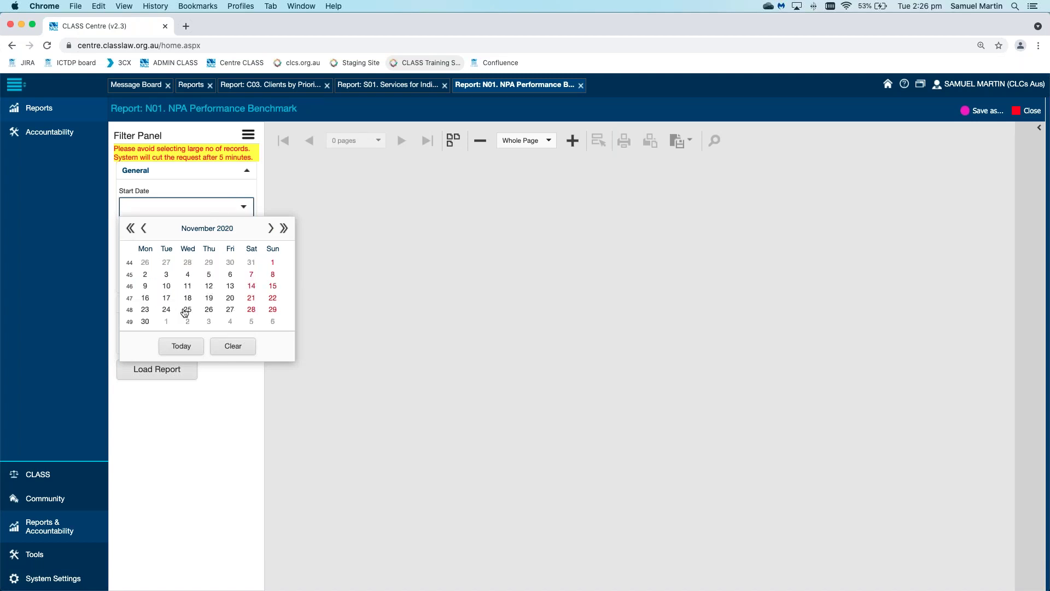
left_click(165, 312)
left_click(244, 244)
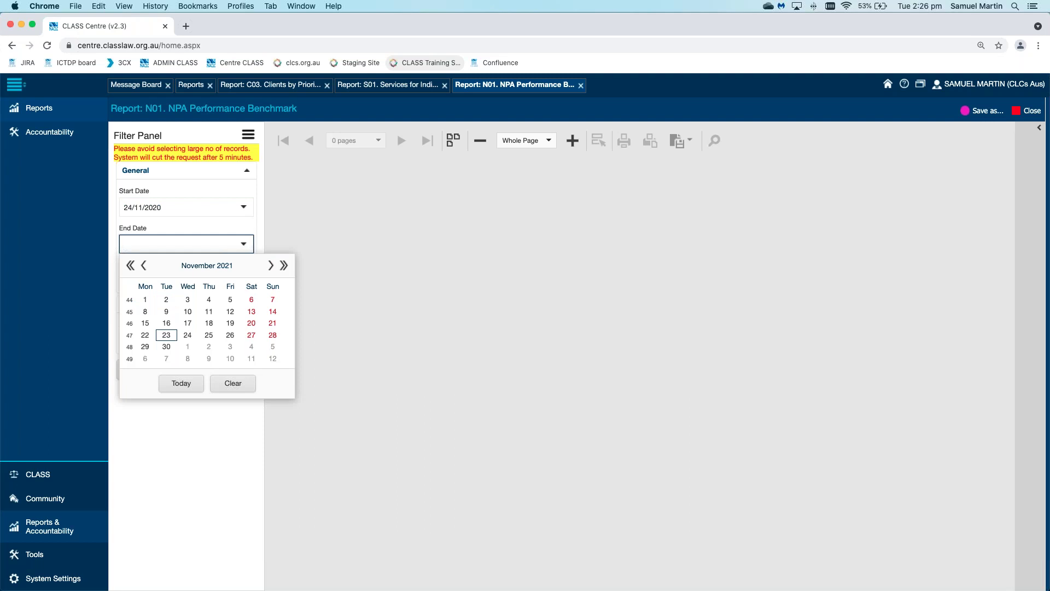
left_click(180, 383)
- Include all funding categories, load the N01 report and collapse the Catchment filters
left_click(243, 280)
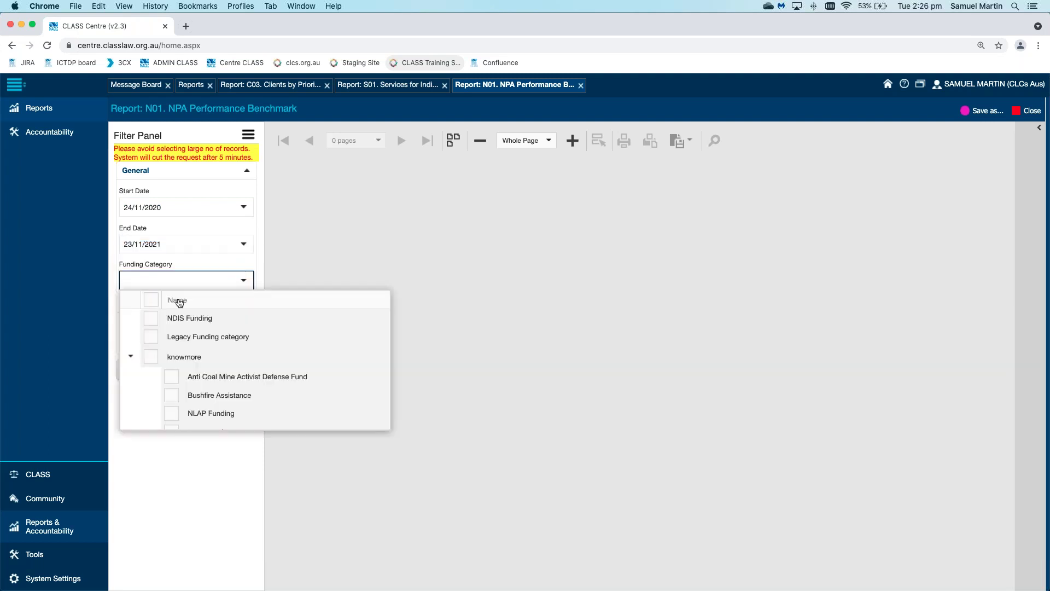
left_click(151, 300)
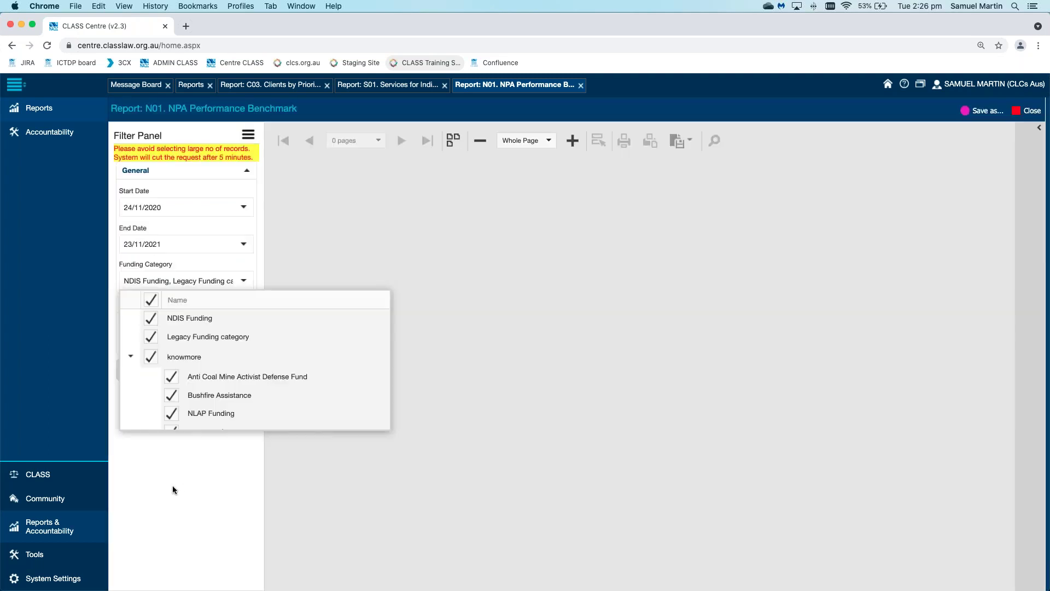
left_click(172, 484)
left_click(174, 376)
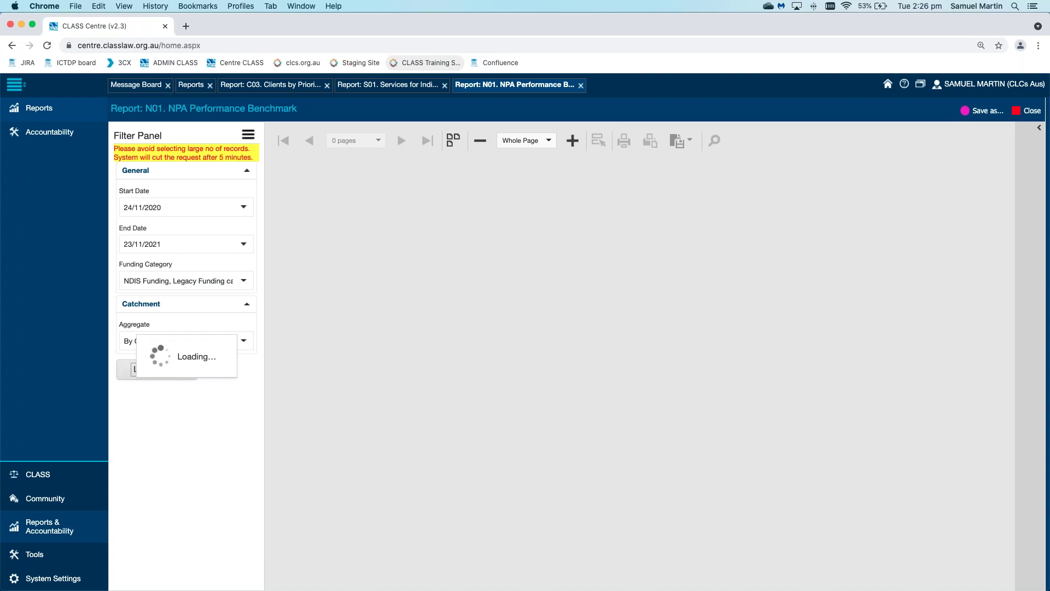
left_click(249, 305)
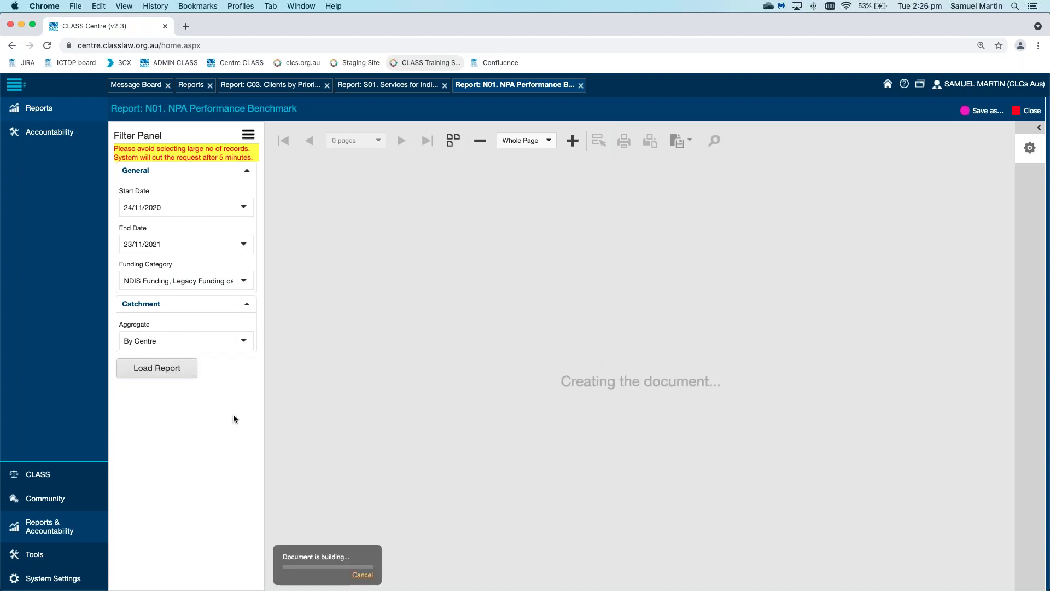
- Fit the N01 report to page width to review the benchmark table, and return to the standard reports list
left_click(549, 140)
left_click(524, 298)
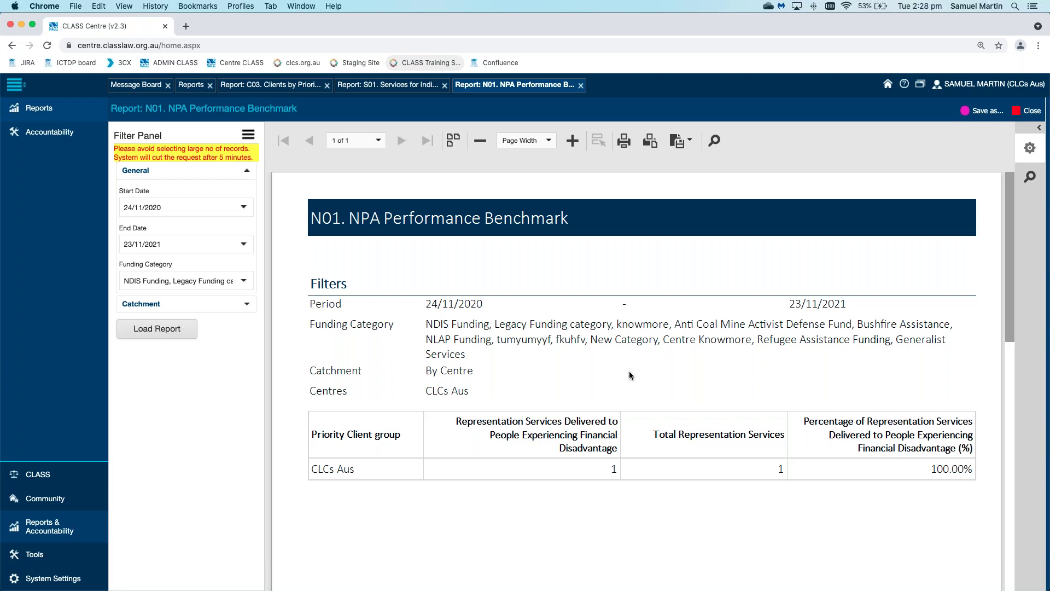
left_click(194, 87)
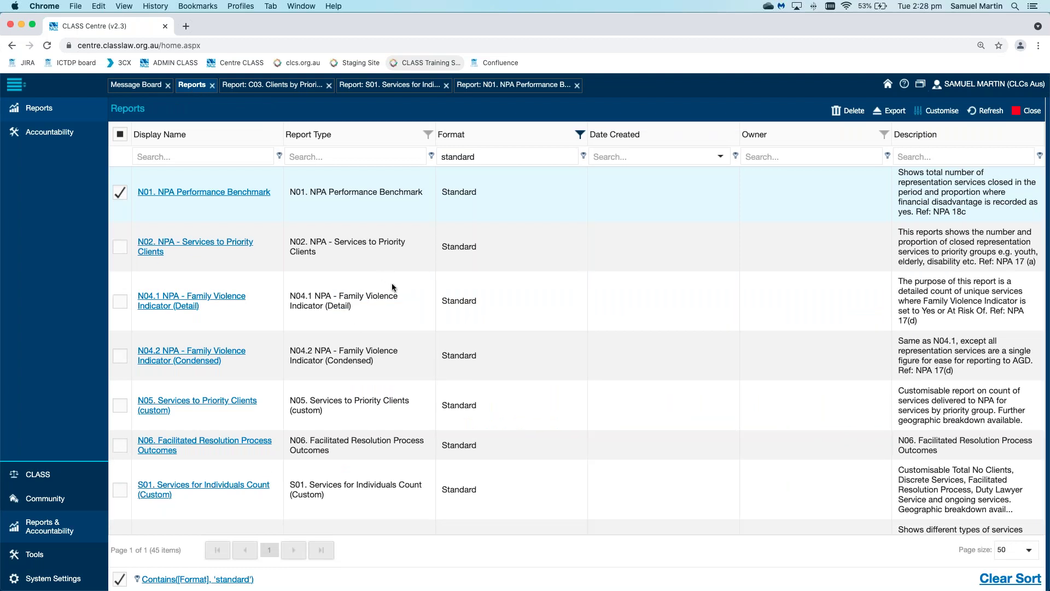
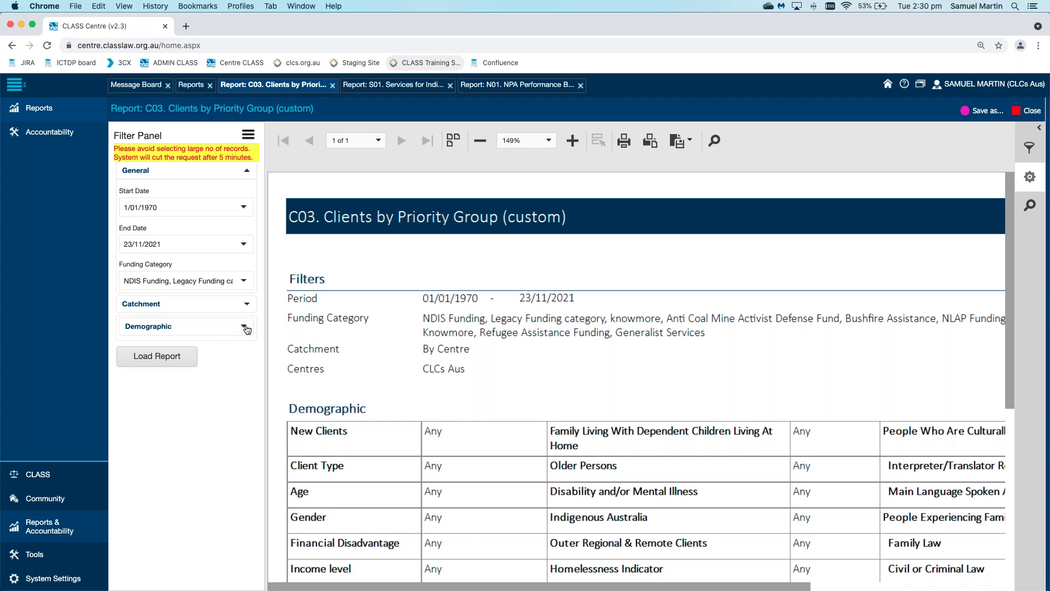
- Set Financial Disadvantage to Yes in the demographic filters of the C03 Clients by Priority Group report, and reload it
left_click(245, 329)
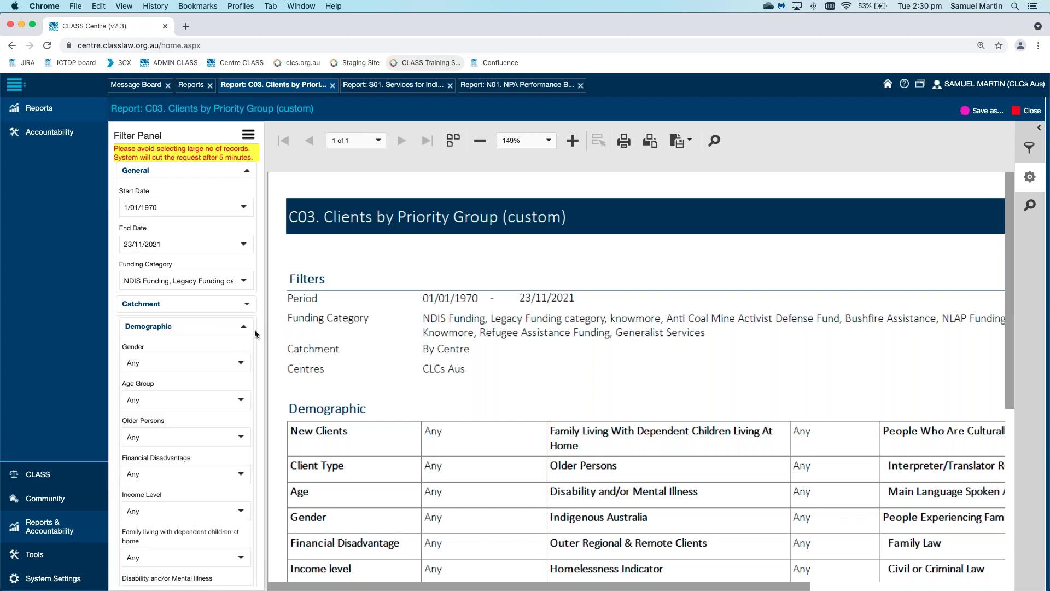
scroll(260, 334, "down", 5)
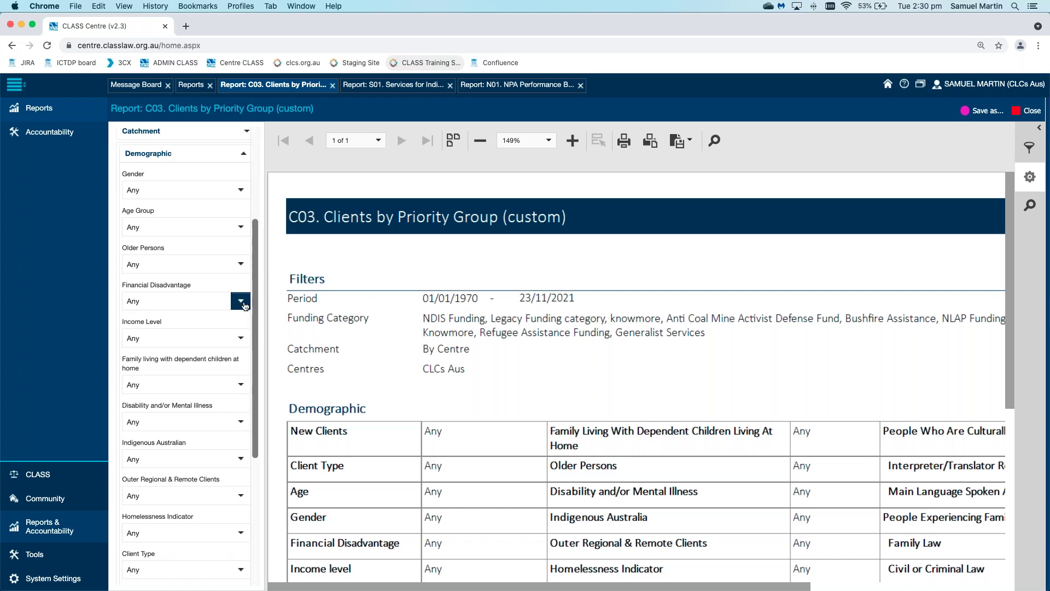
left_click(241, 302)
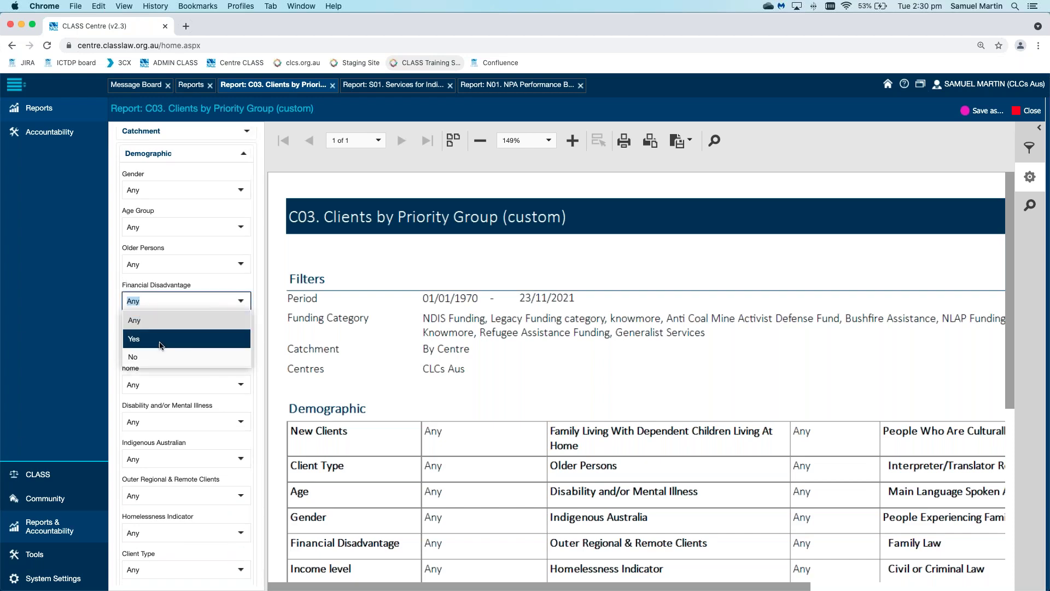
left_click(162, 345)
scroll(307, 356, "down", 3)
scroll(298, 328, "down", 3)
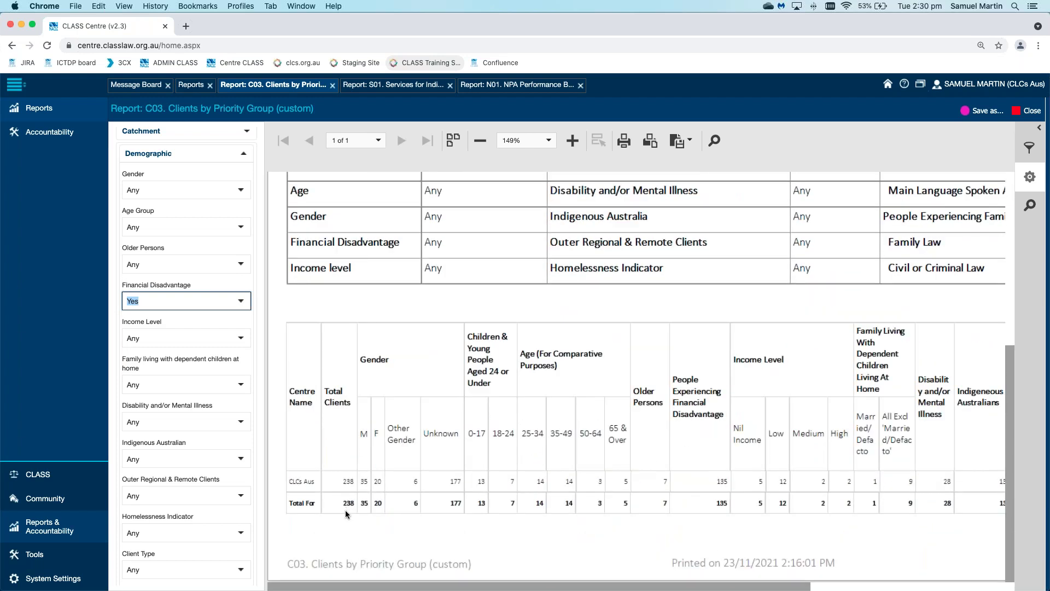
scroll(255, 343, "down", 1)
scroll(255, 342, "down", 5)
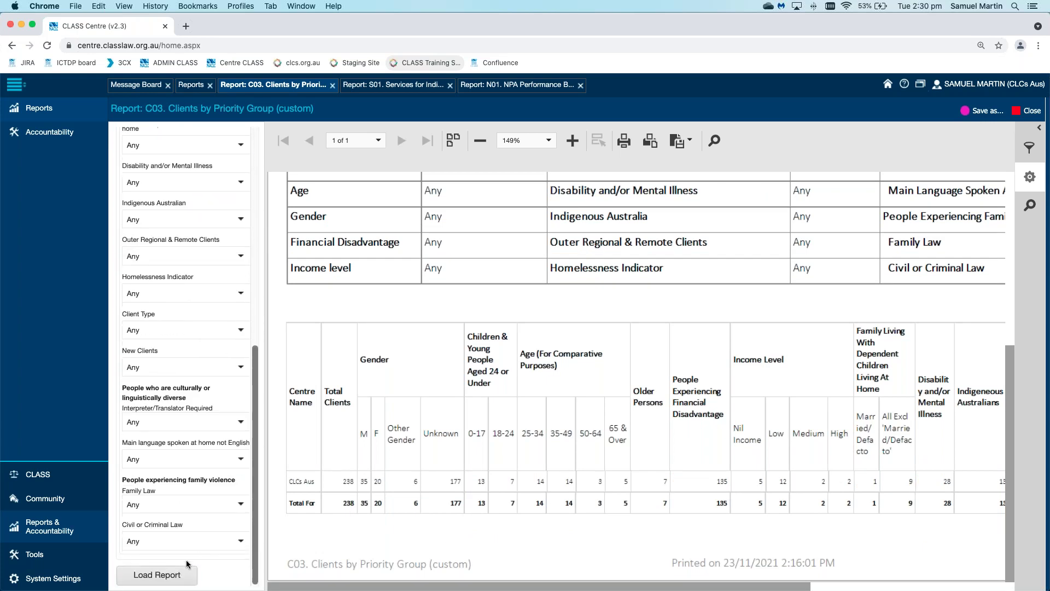
left_click(171, 582)
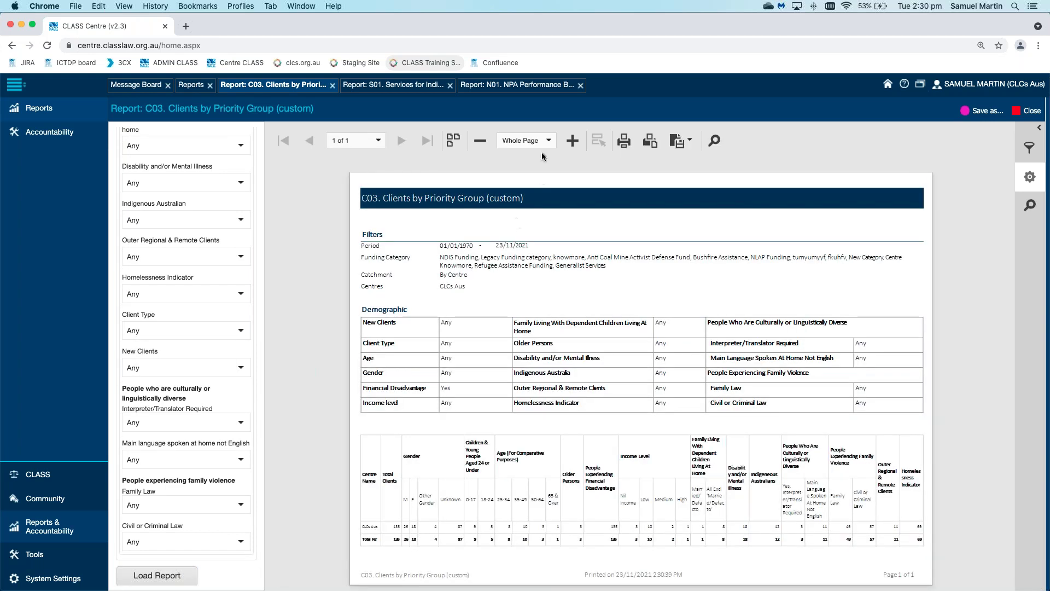
- Enlarge the reloaded C03 report to 159% and bring its client totals table into view
left_click(548, 140)
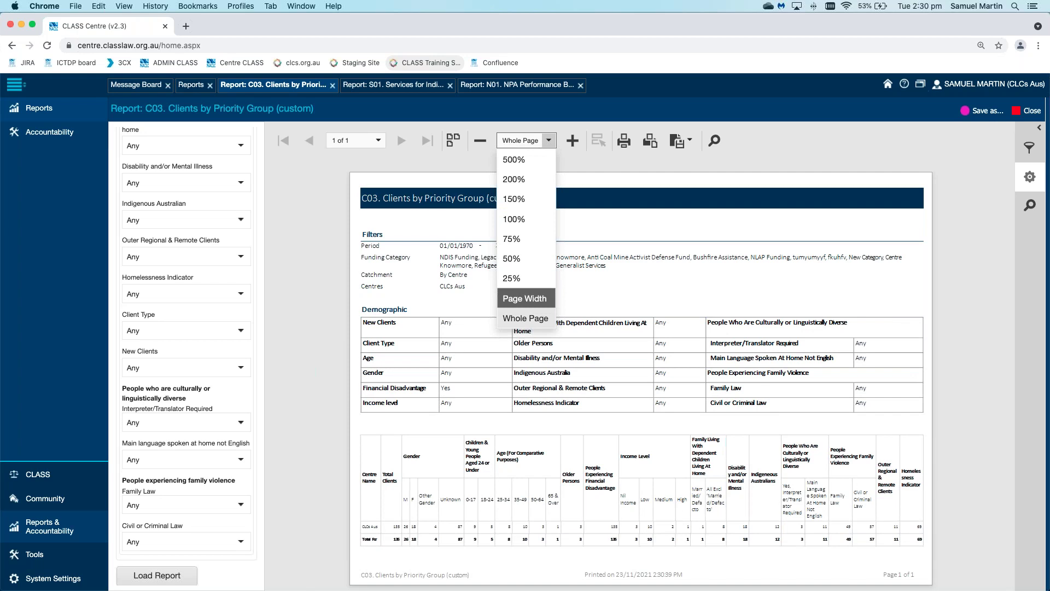
left_click(524, 298)
scroll(428, 362, "down", 3)
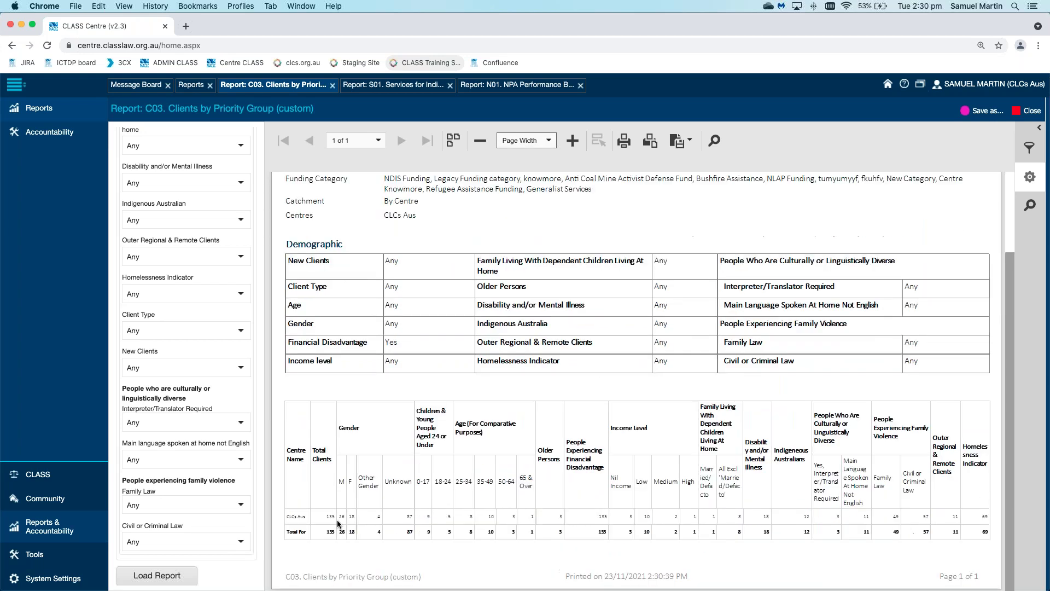
left_click(573, 141)
left_click(573, 140)
left_click(572, 141)
scroll(343, 499, "down", 5)
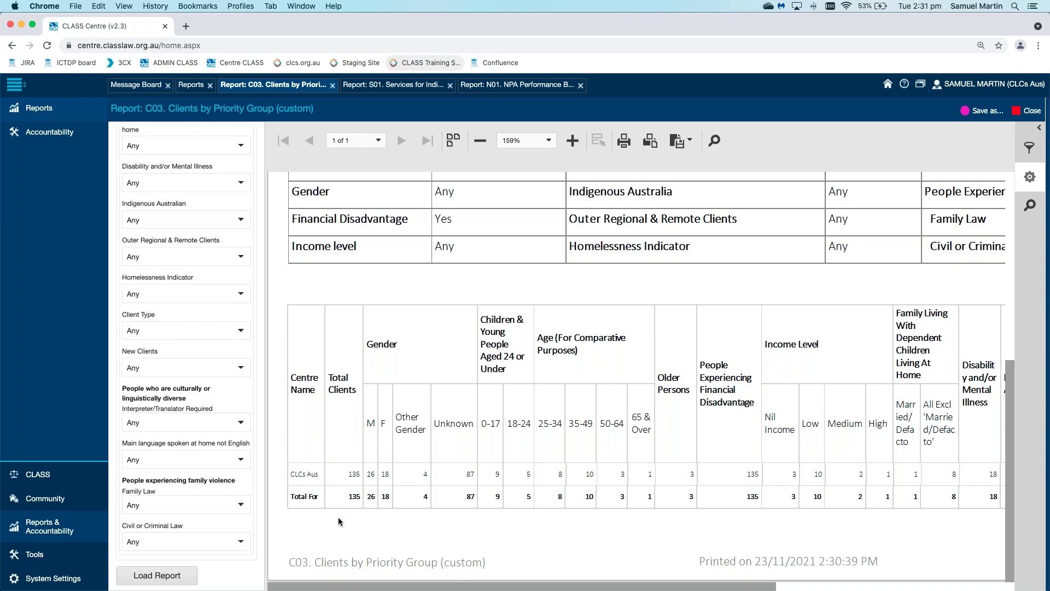
- Examine the financially disadvantaged clients' breakdown across all columns, from total clients through family violence to homelessness indicator
scroll(338, 522, "right", 2)
scroll(339, 521, "left", 2)
scroll(346, 515, "right", 3)
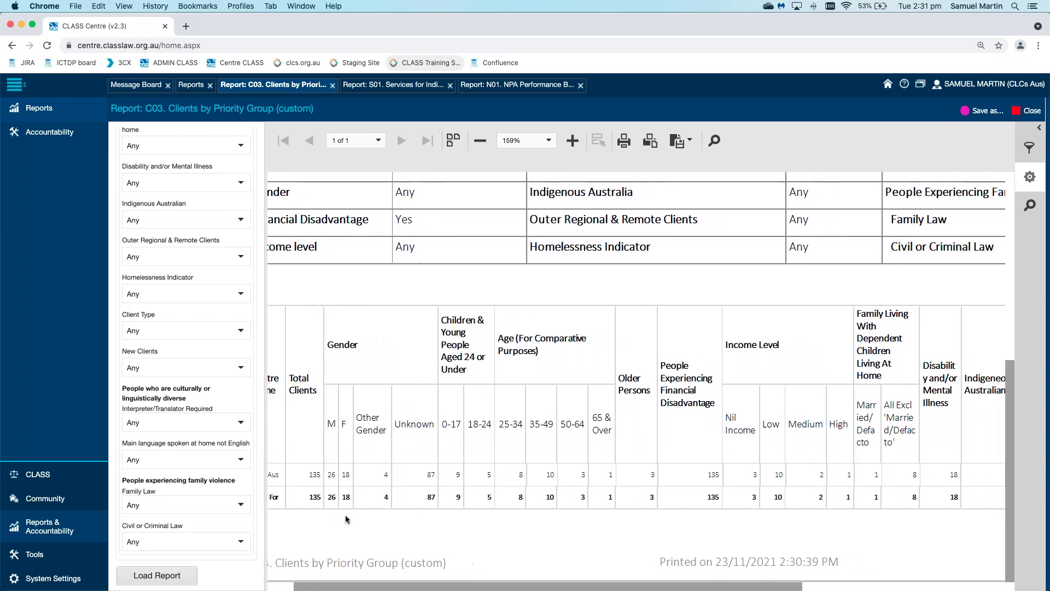
scroll(345, 519, "right", 8)
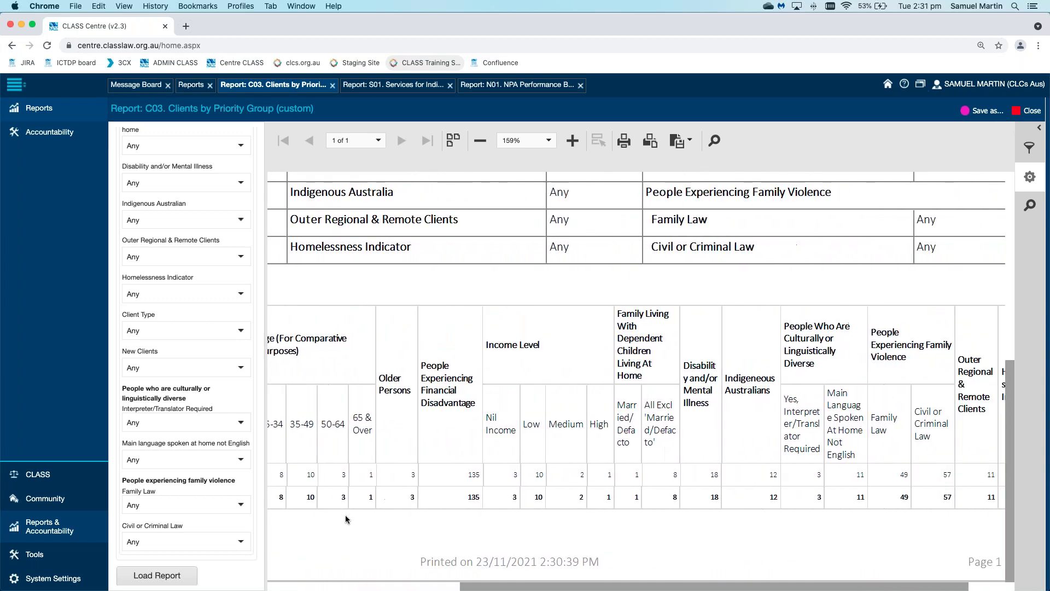
scroll(346, 519, "right", 2)
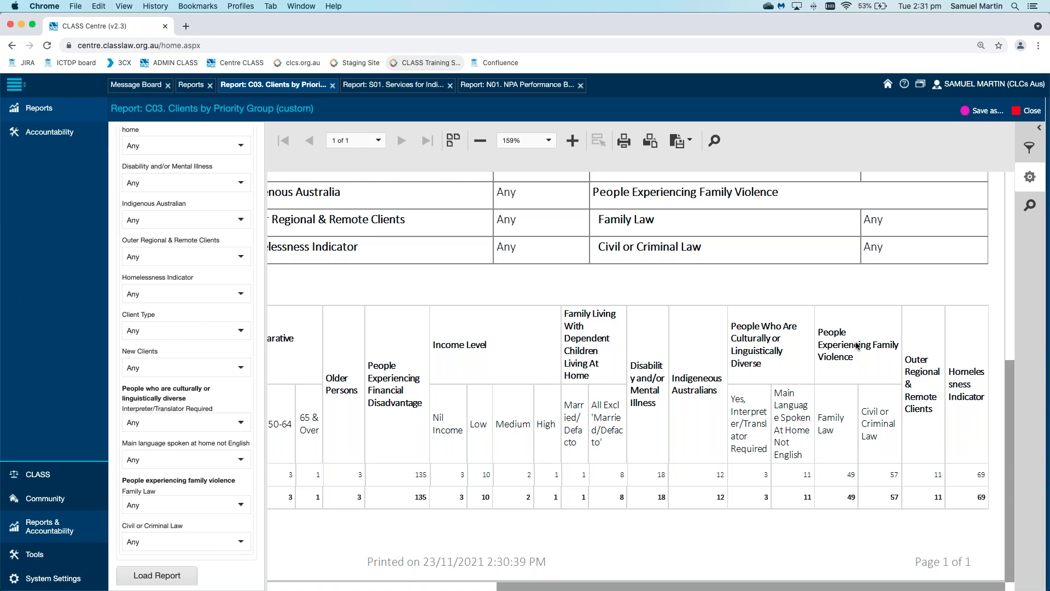
scroll(857, 346, "down", 1)
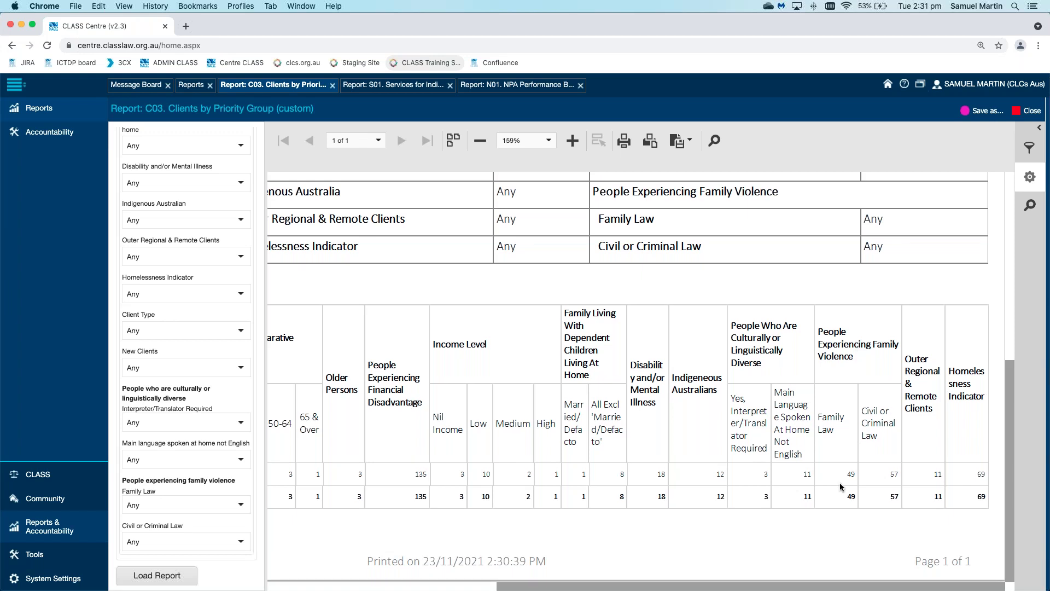
scroll(841, 487, "left", 10)
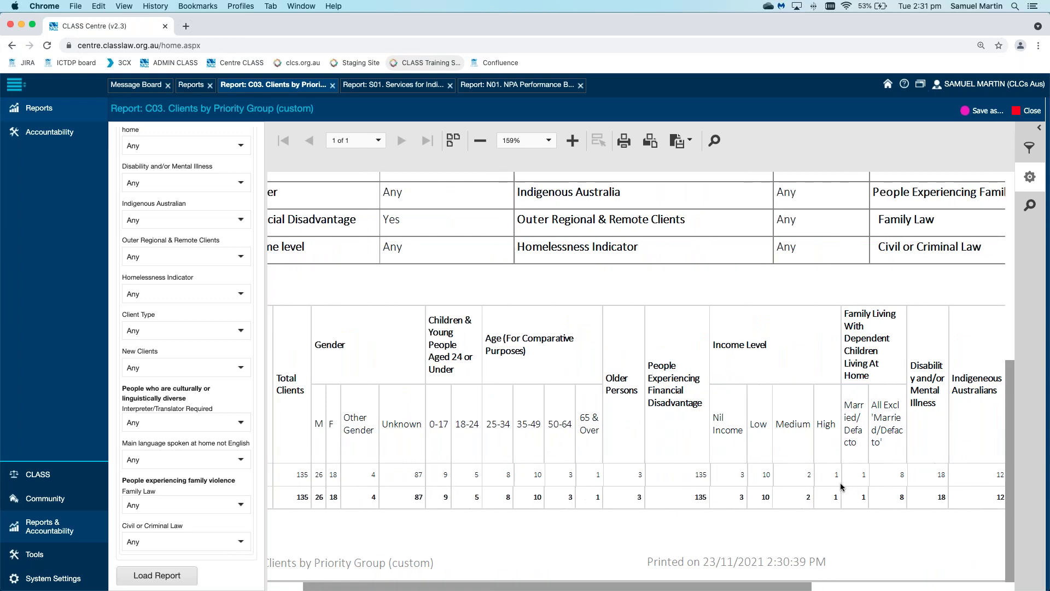
scroll(602, 492, "left", 2)
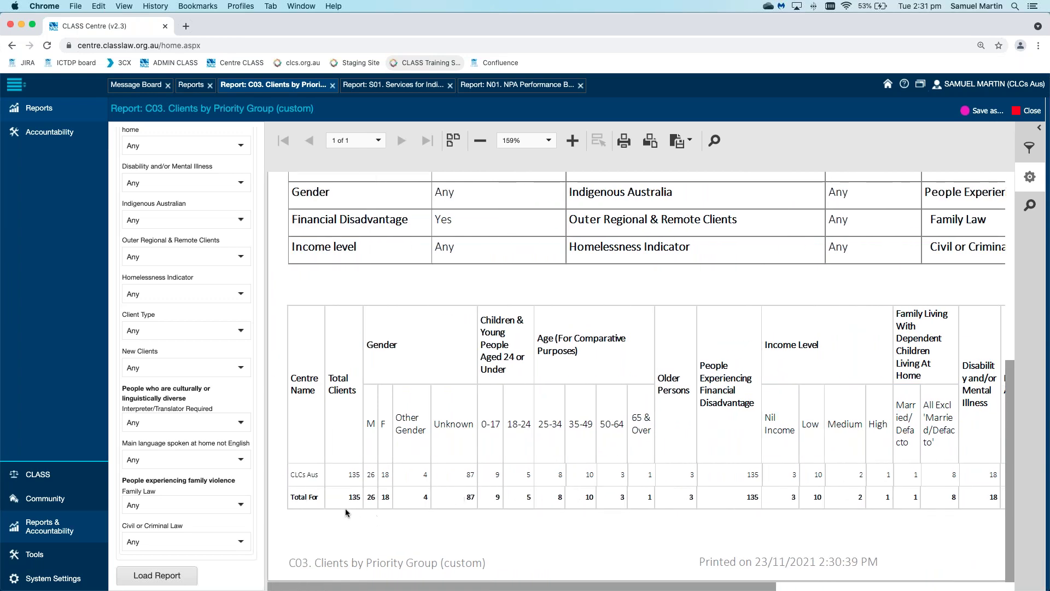
scroll(348, 503, "right", 10)
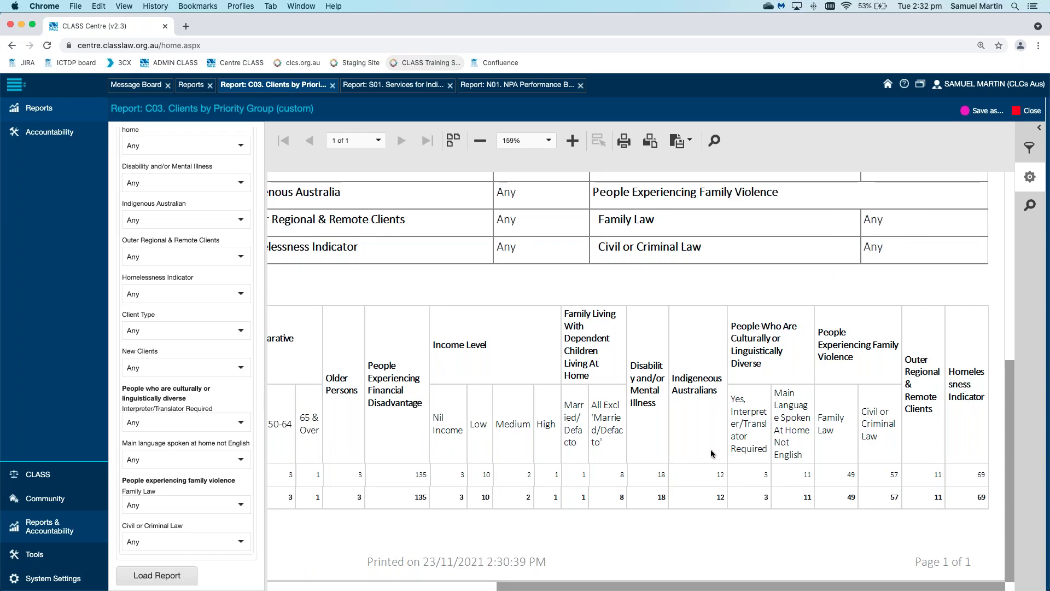
scroll(710, 449, "left", 5)
scroll(710, 449, "left", 3)
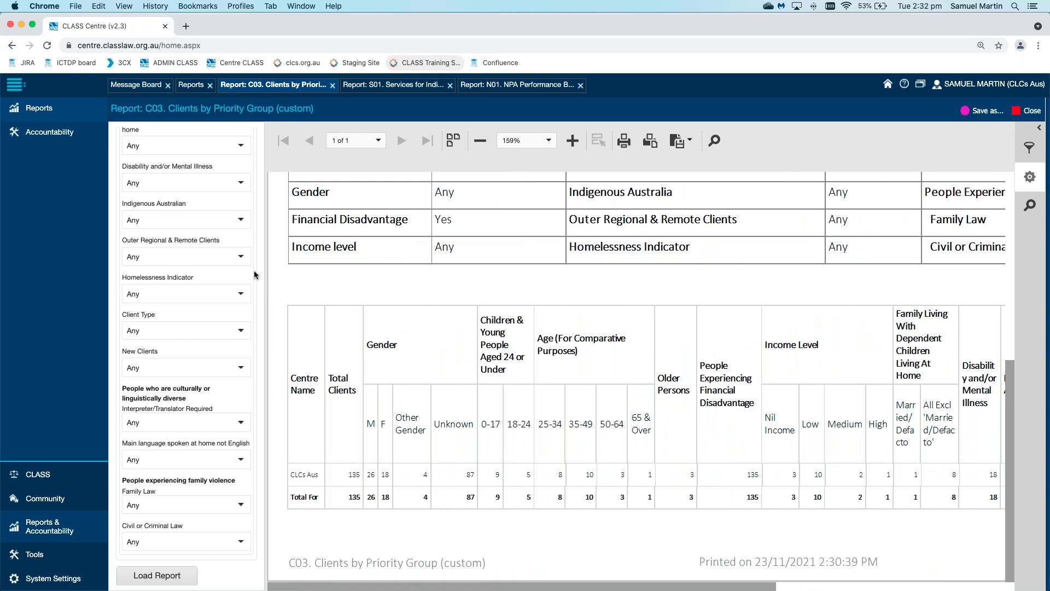
- Reset the Financial Disadvantage filter of the C03 report to Any
scroll(255, 274, "up", 5)
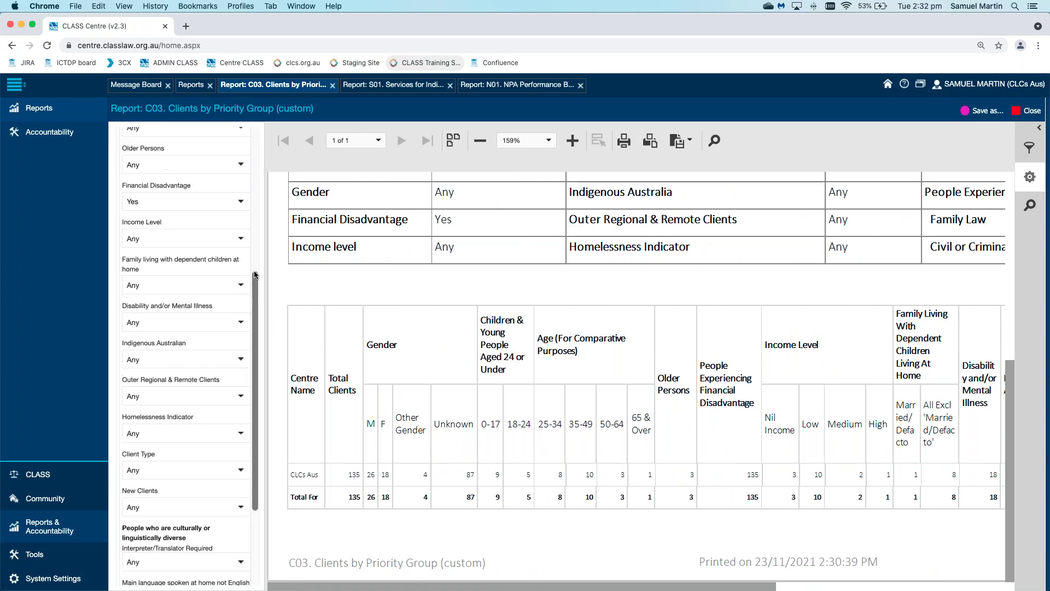
left_click(242, 247)
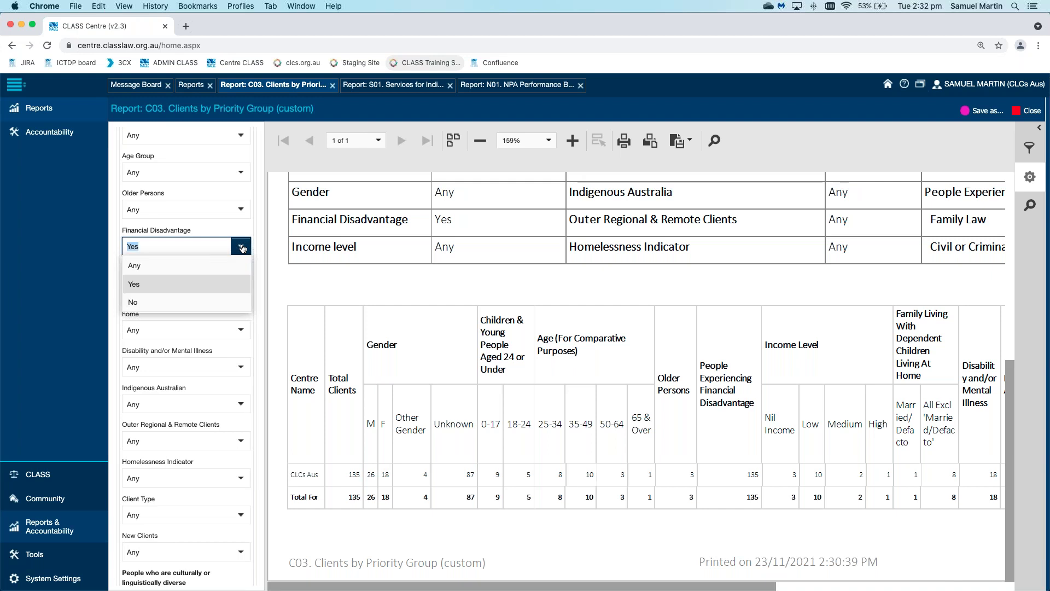
left_click(215, 266)
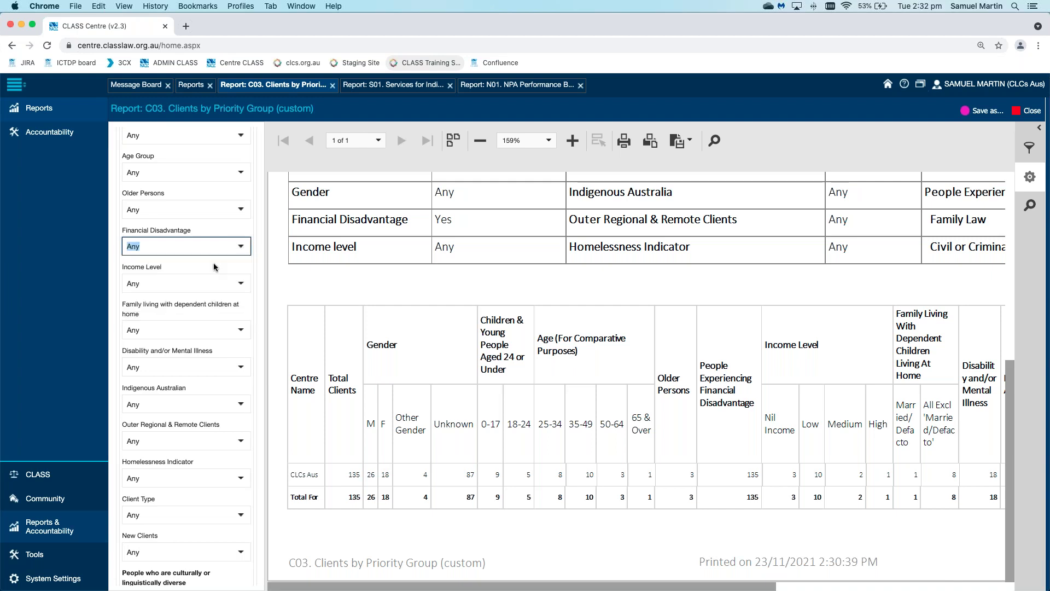
left_click(213, 266)
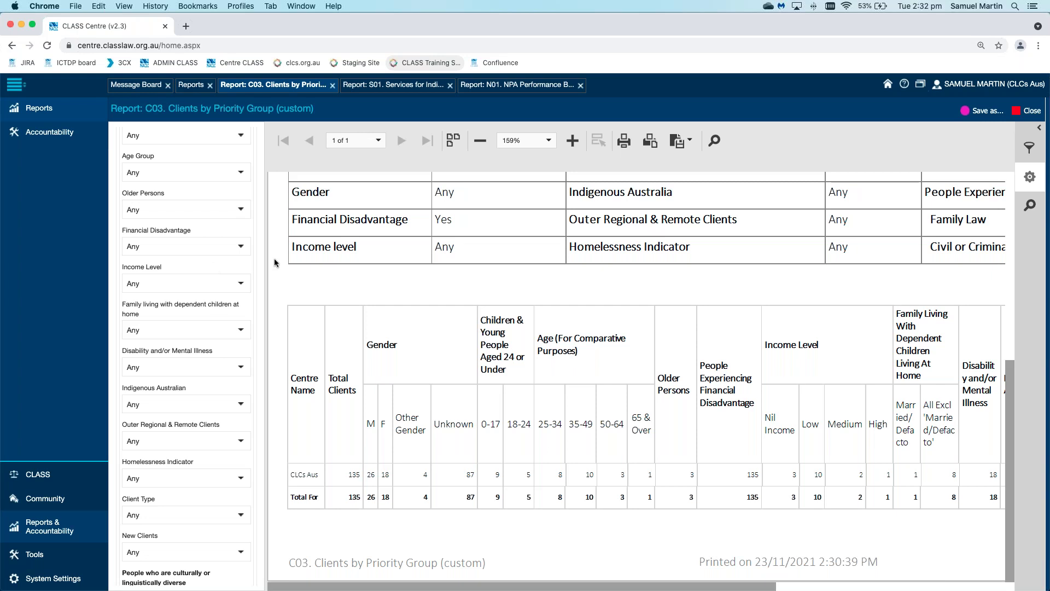
- Set the Indigenous Australian filter to Yes and reload the C03 report
scroll(257, 265, "down", 5)
left_click(181, 284)
left_click(164, 301)
scroll(186, 329, "down", 3)
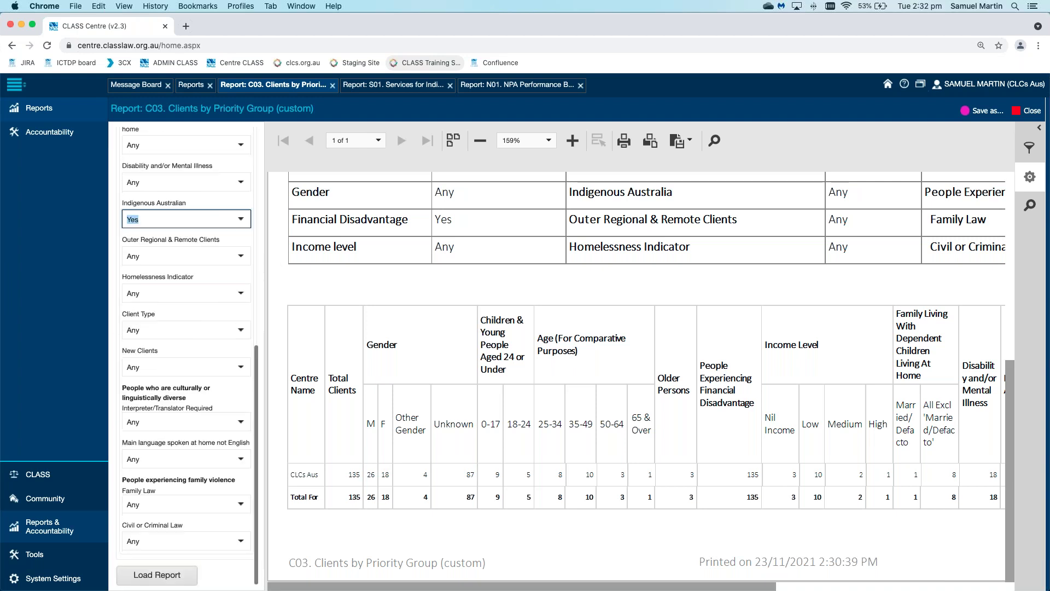
left_click(178, 576)
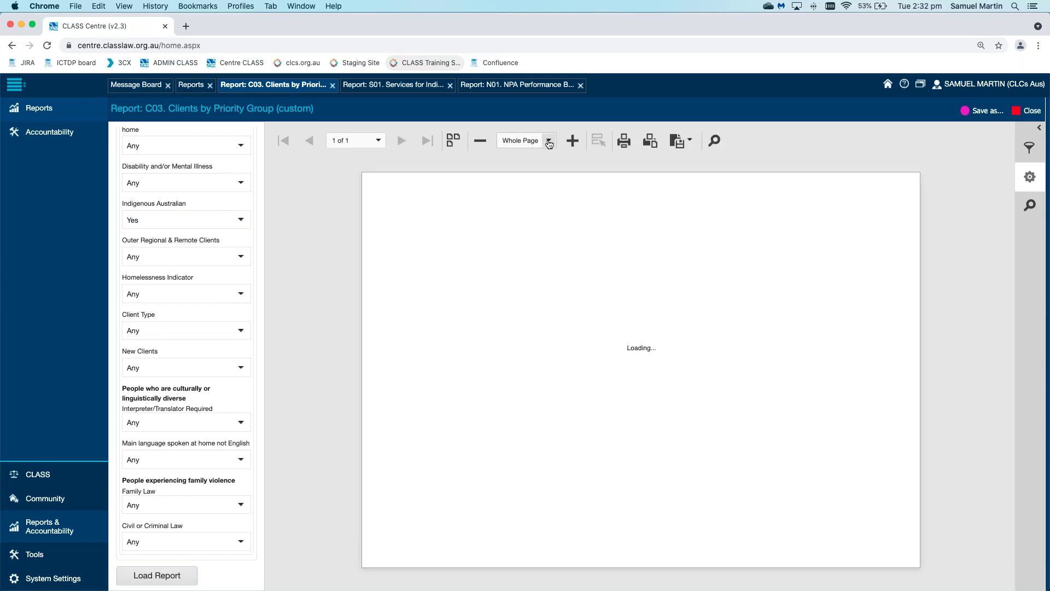
- Enlarge the C03 report to 150% and examine the Indigenous Australian clients' breakdown across the table columns
left_click(548, 141)
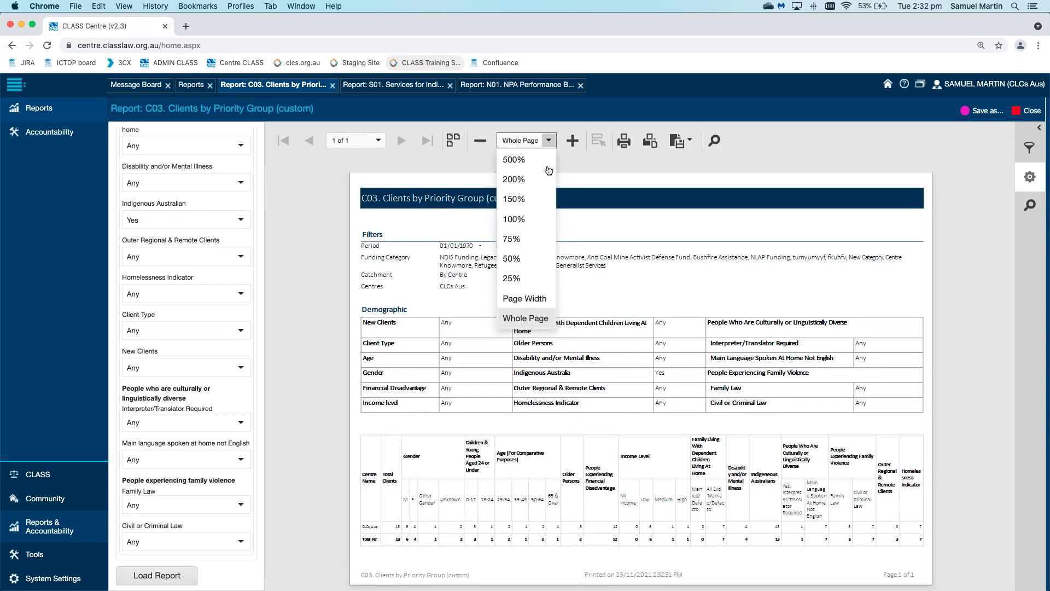
left_click(544, 203)
scroll(559, 381, "down", 5)
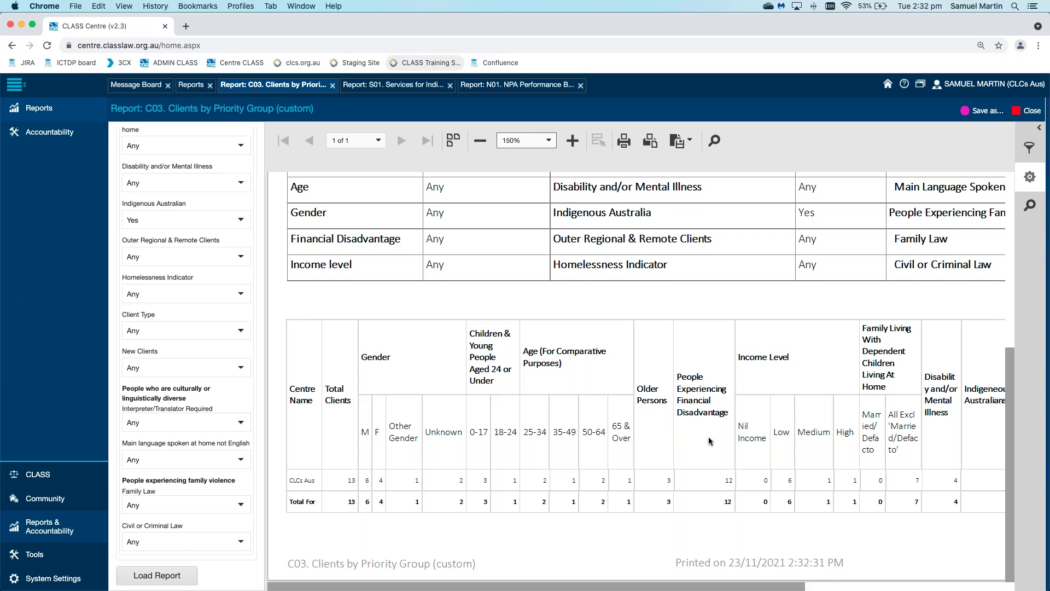
scroll(708, 437, "right", 10)
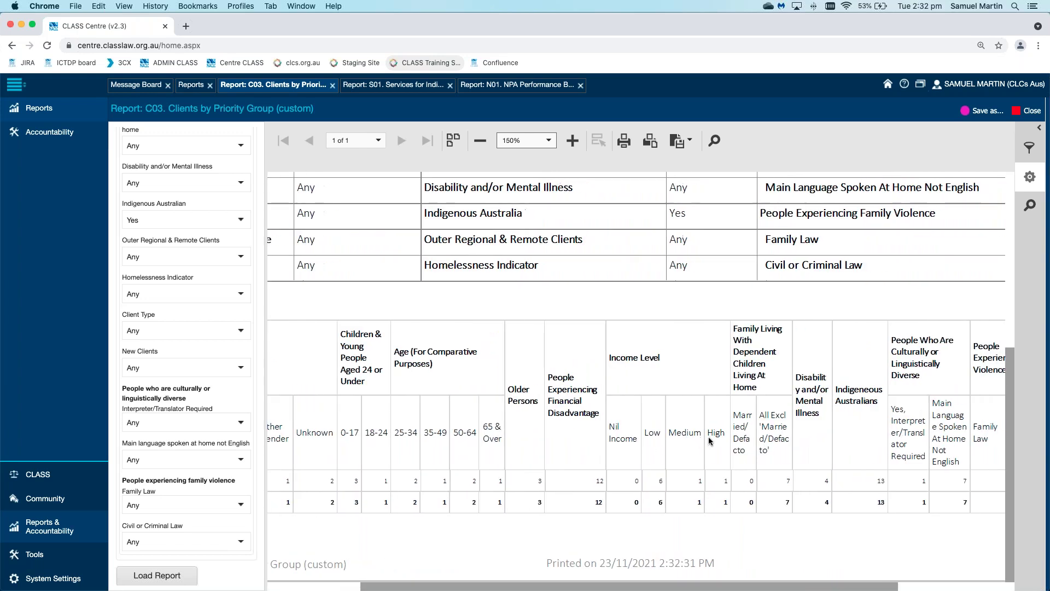
- Examine the Indigenous Australian clients' columns from total clients to homelessness indicator, and check the export formats offered for the C03 report
scroll(709, 440, "left", 10)
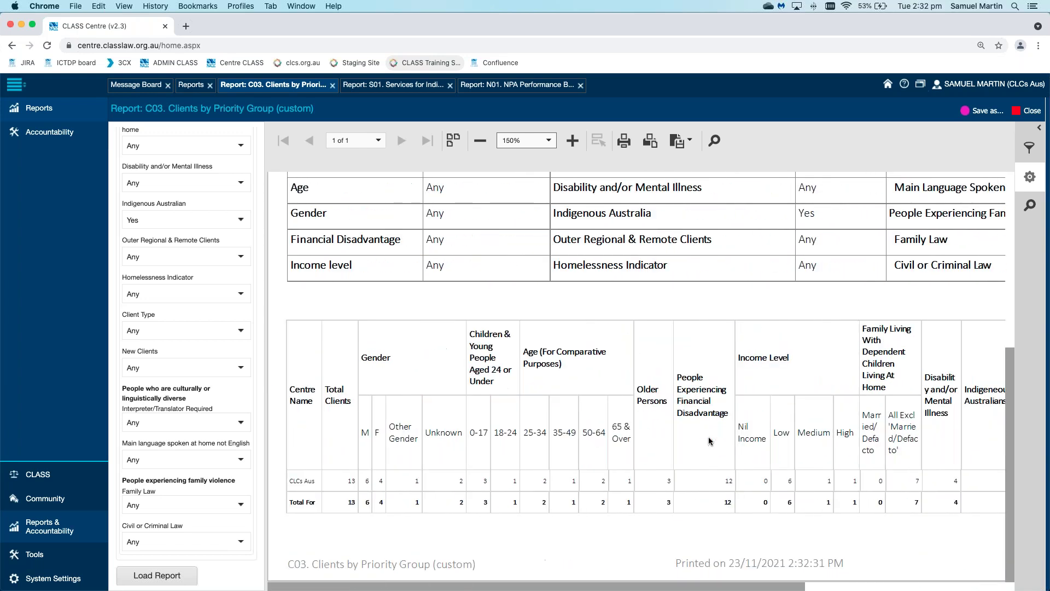
scroll(708, 436, "right", 10)
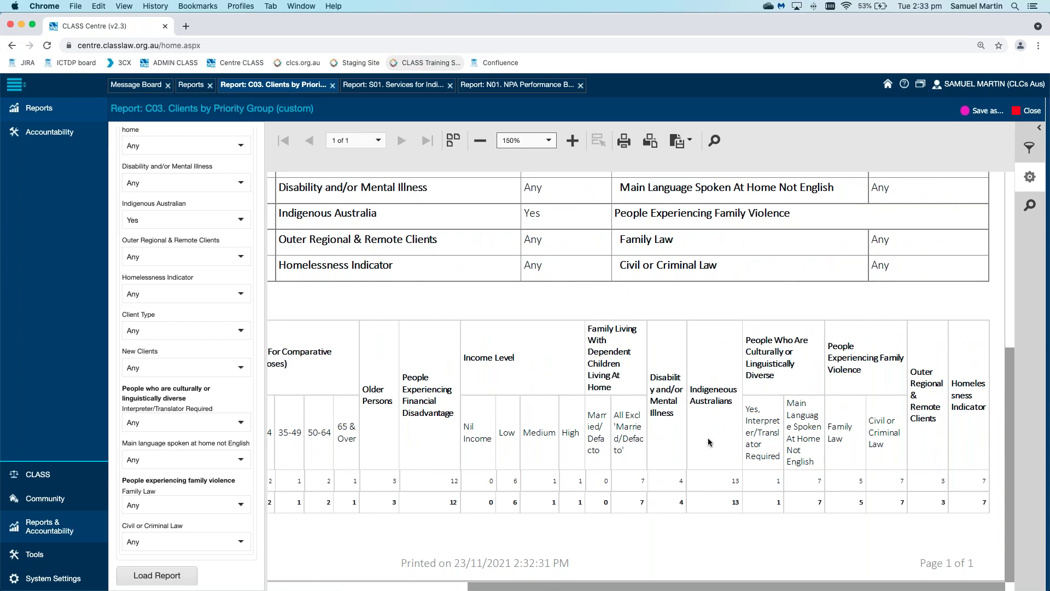
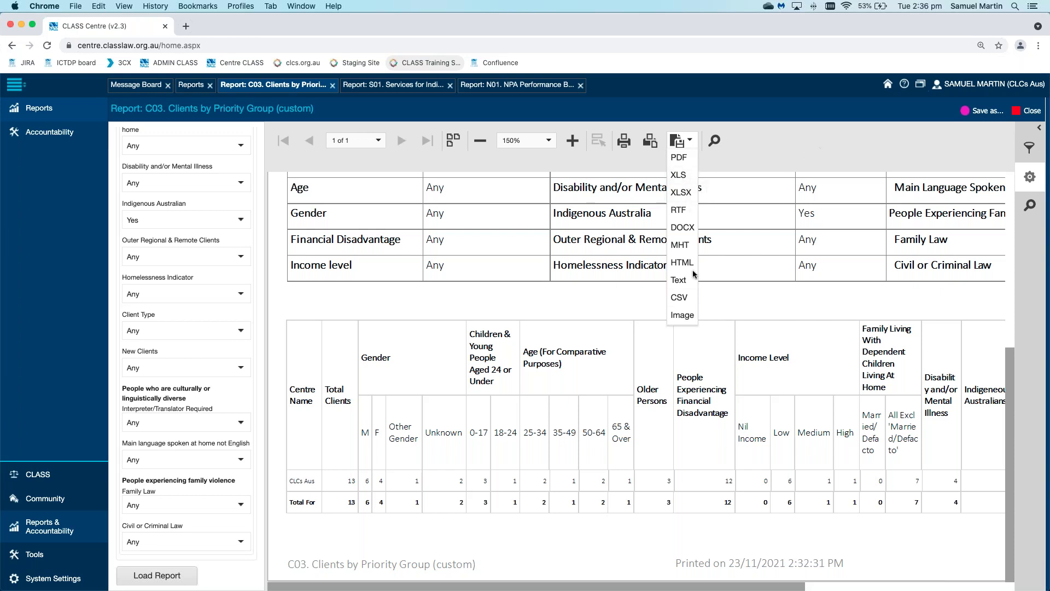
left_click(848, 150)
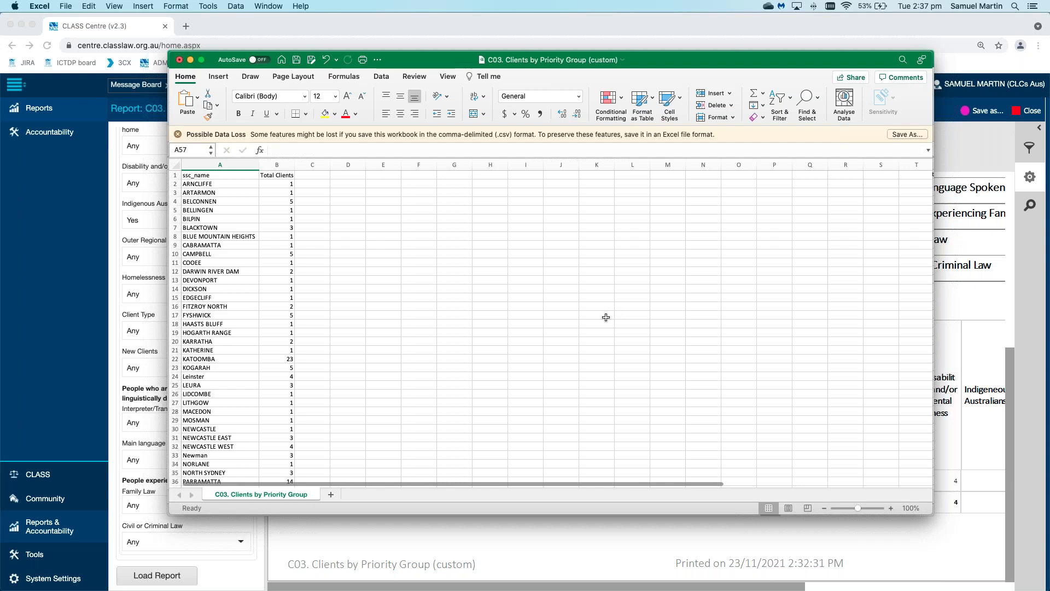
- Look through the suburb list and client counts in the C03 CSV file in Excel
scroll(595, 320, "down", 9)
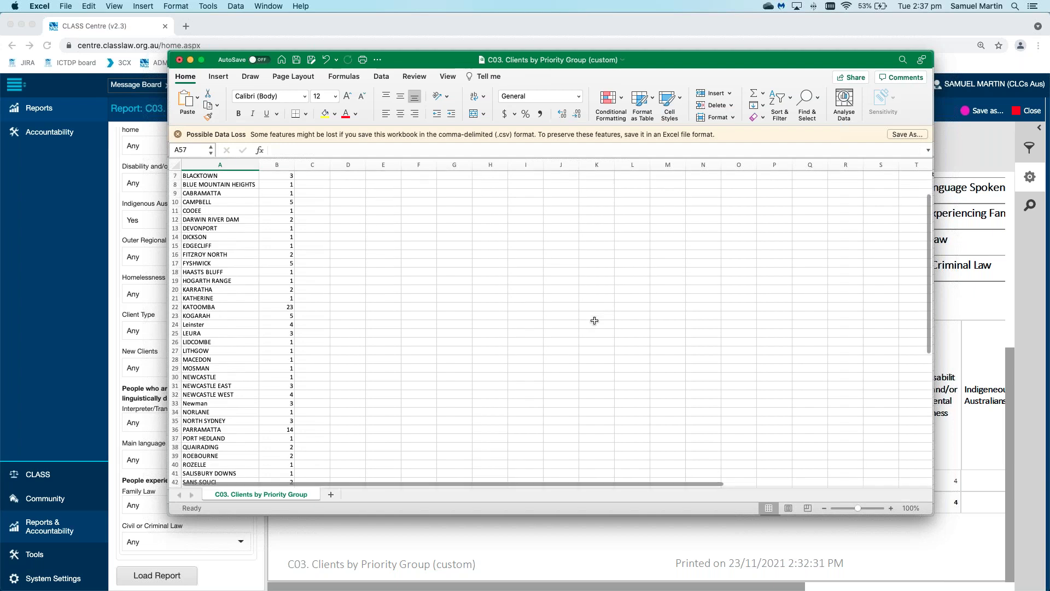
scroll(594, 320, "up", 9)
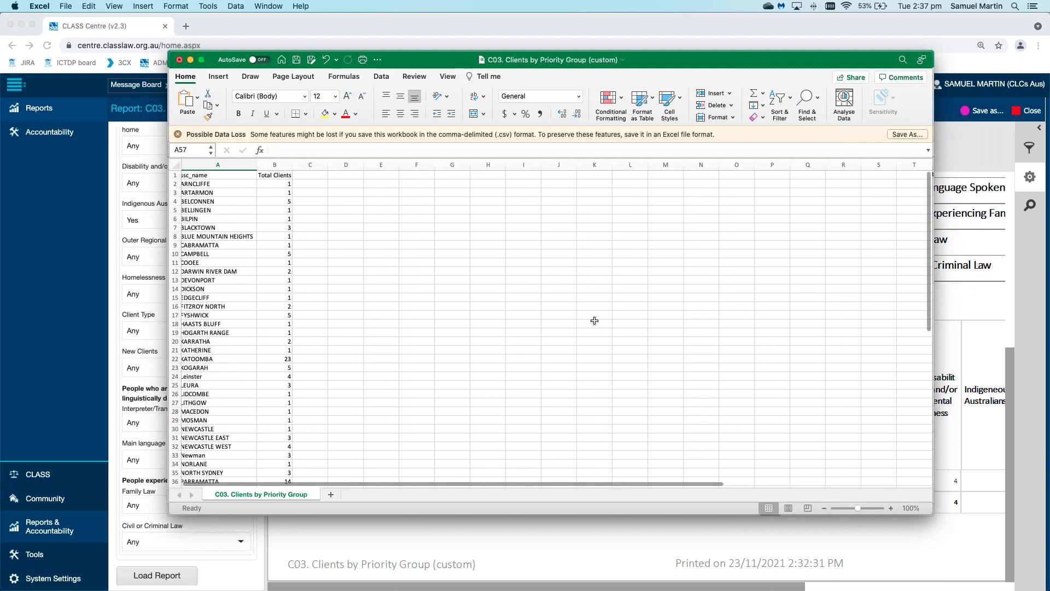
scroll(595, 320, "left", 1)
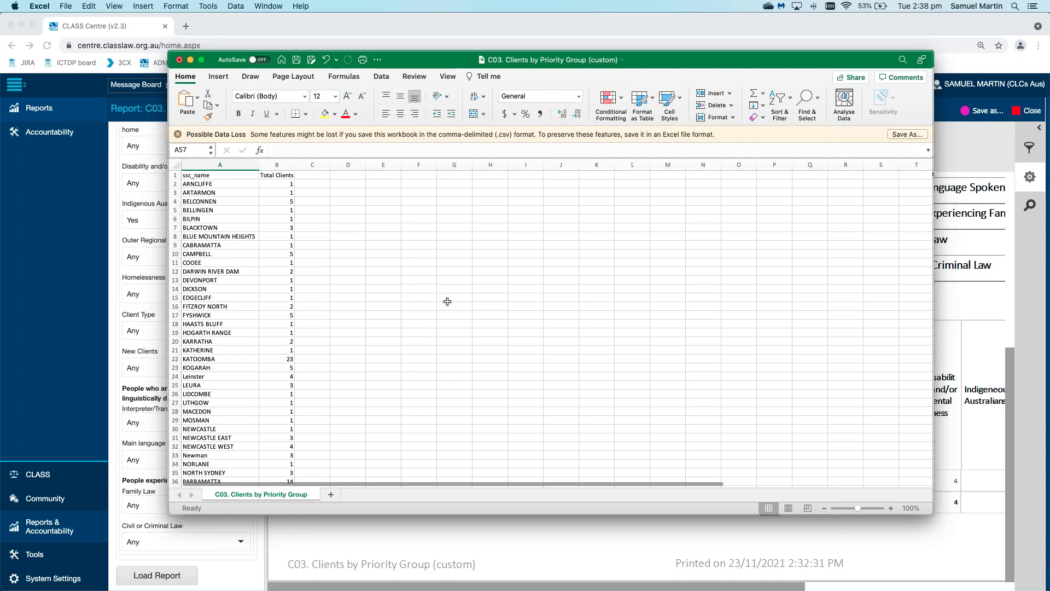
- Inspect the ssc_name header, its suburb column and the Total Clients header in the C03 CSV file without changing them
left_click(221, 176)
double_click(302, 150)
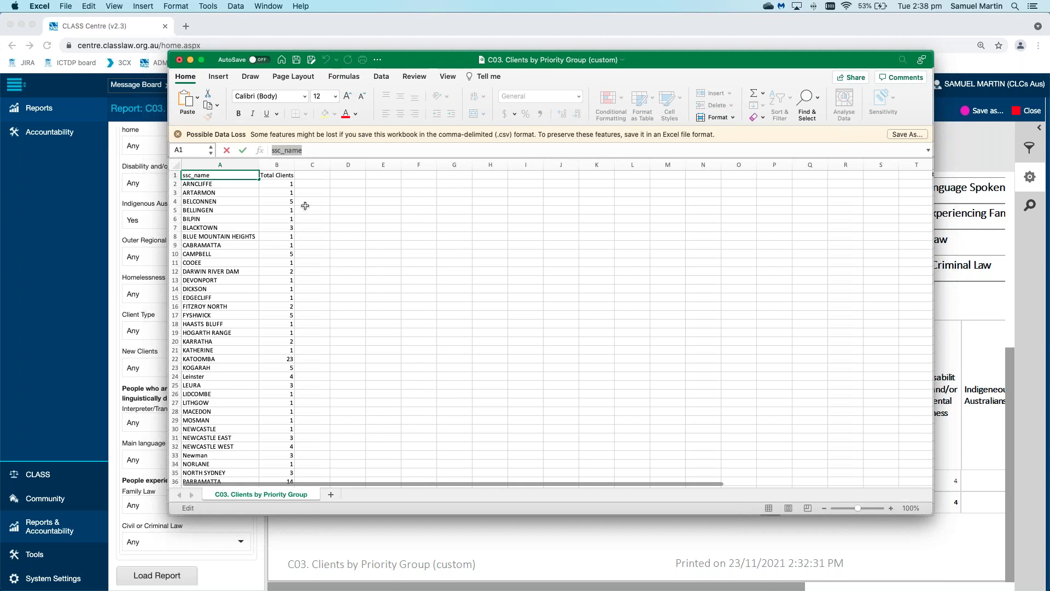
left_click(230, 193)
left_click(220, 164)
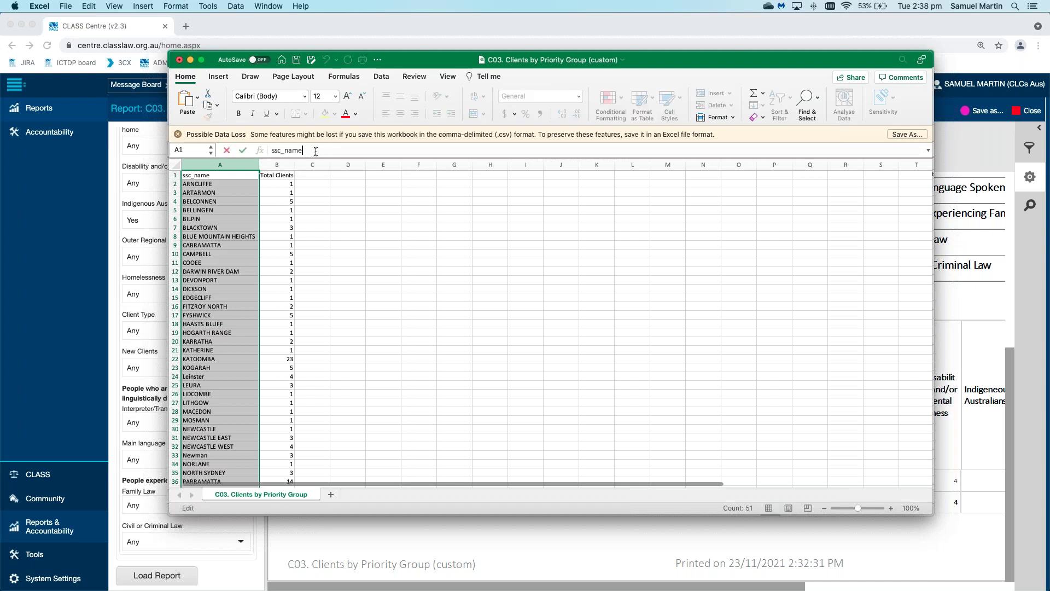
left_click(348, 227)
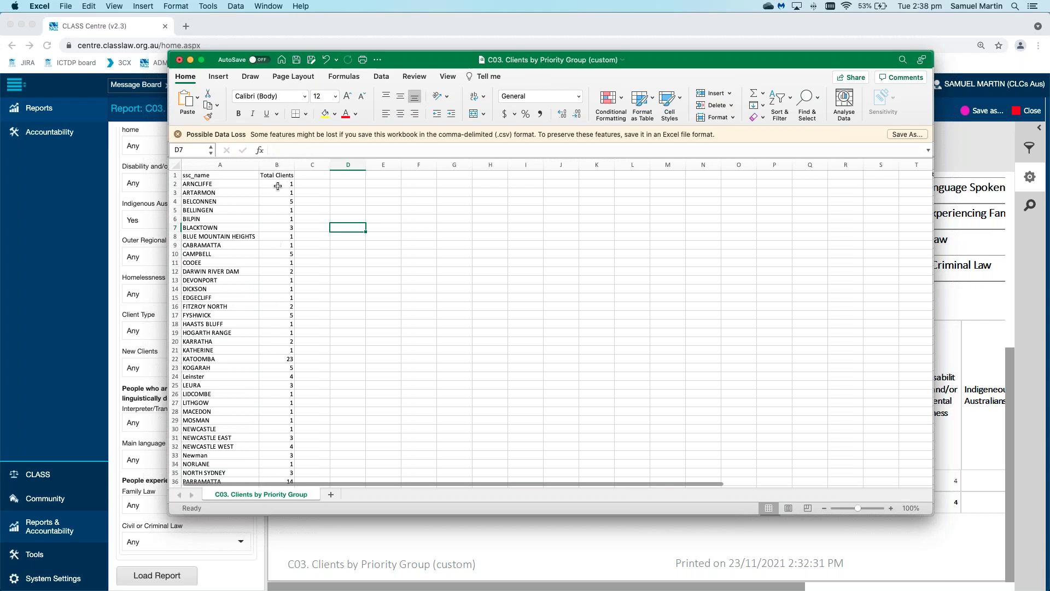
left_click(269, 175)
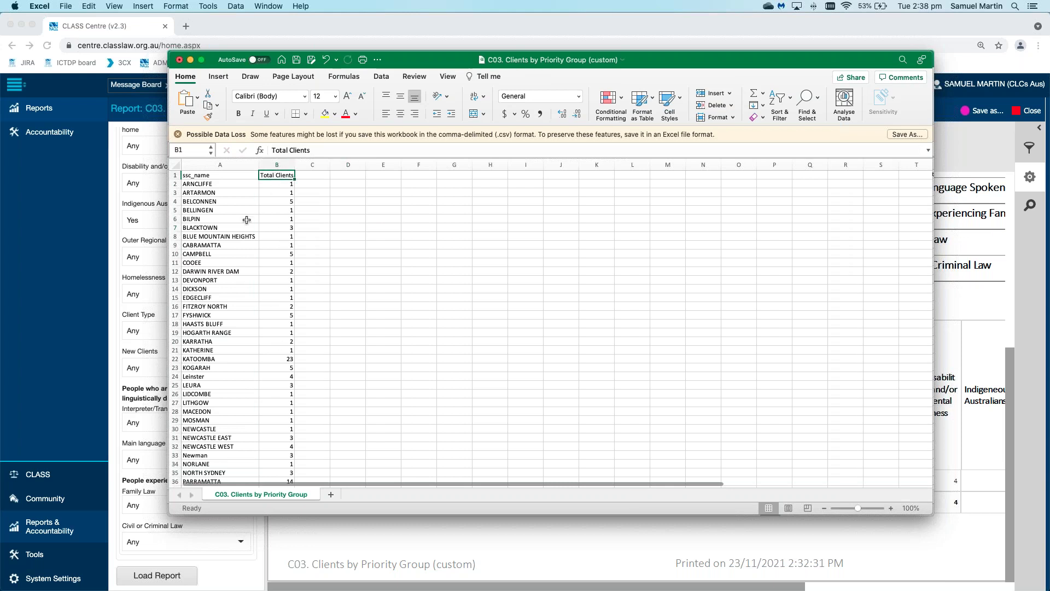
left_click(229, 226)
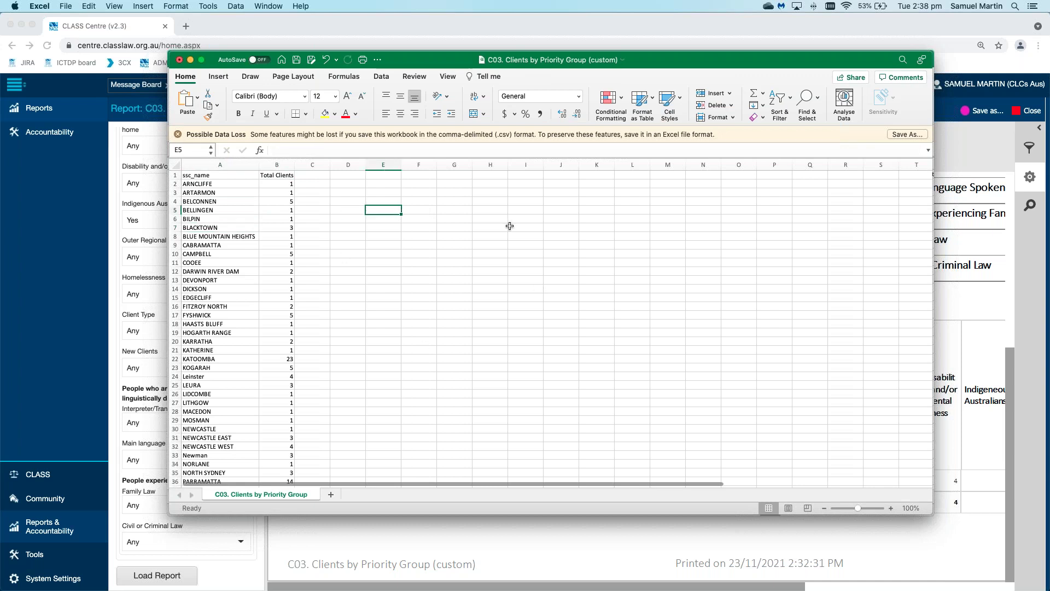
- Switch to Chrome, search for "national map" in a new browser tab, open the NationalMap site and dismiss its welcome message
left_click(471, 18)
left_click(186, 26)
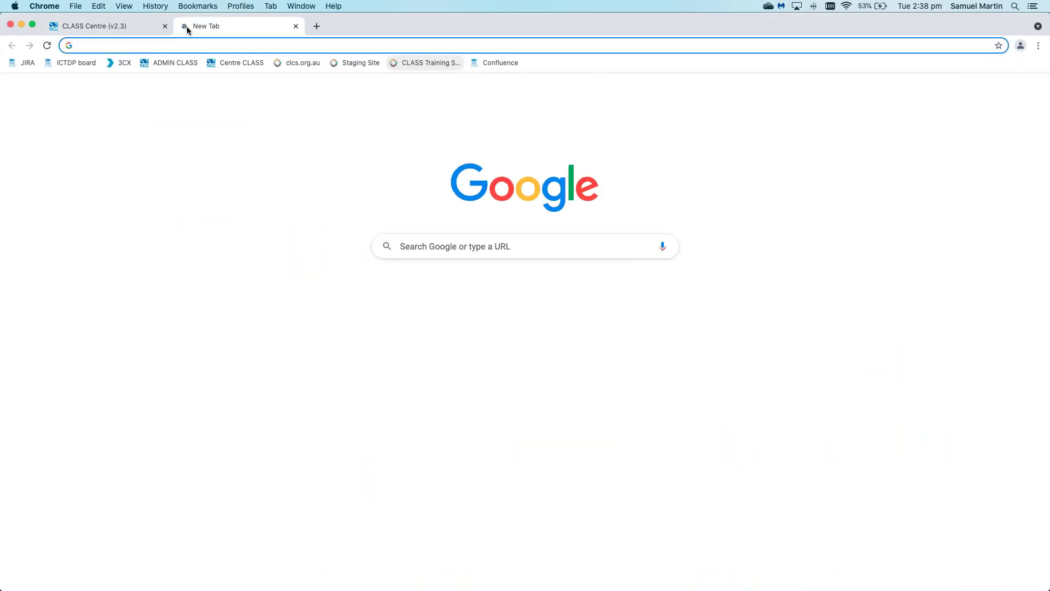
type("national map")
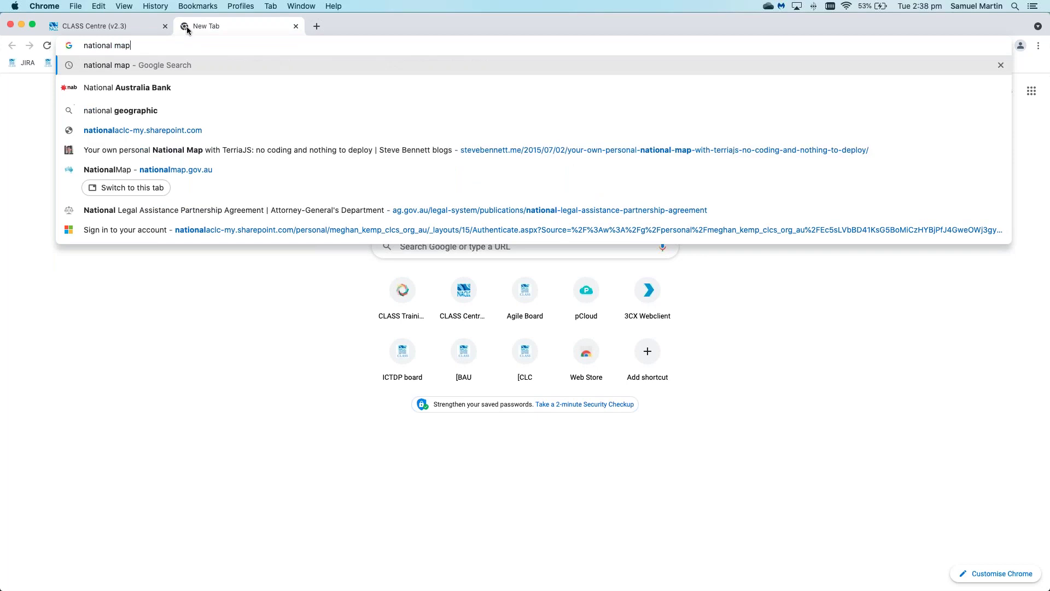
key("Return")
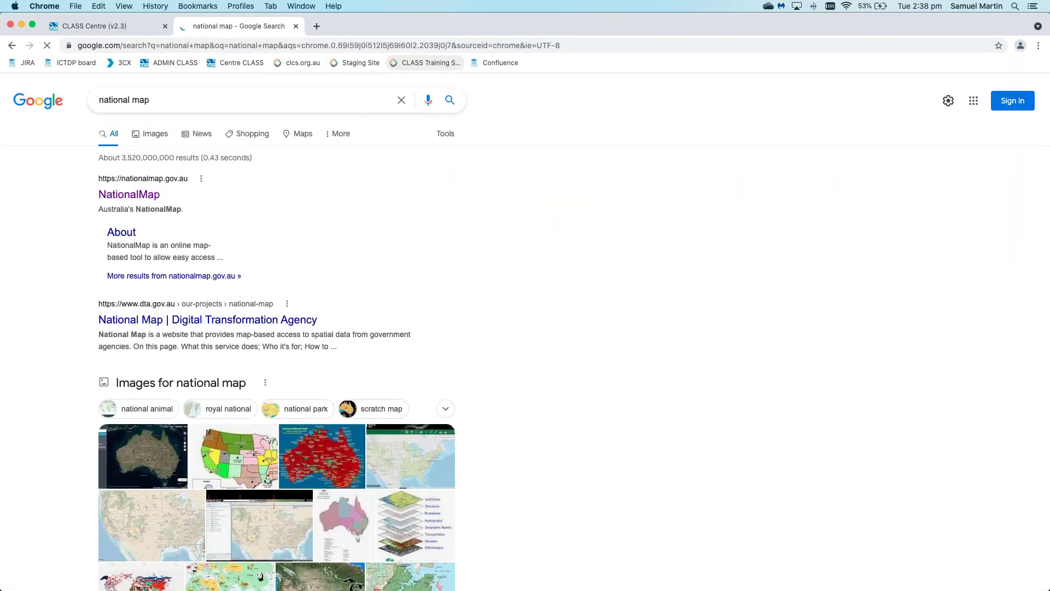
left_click(142, 196)
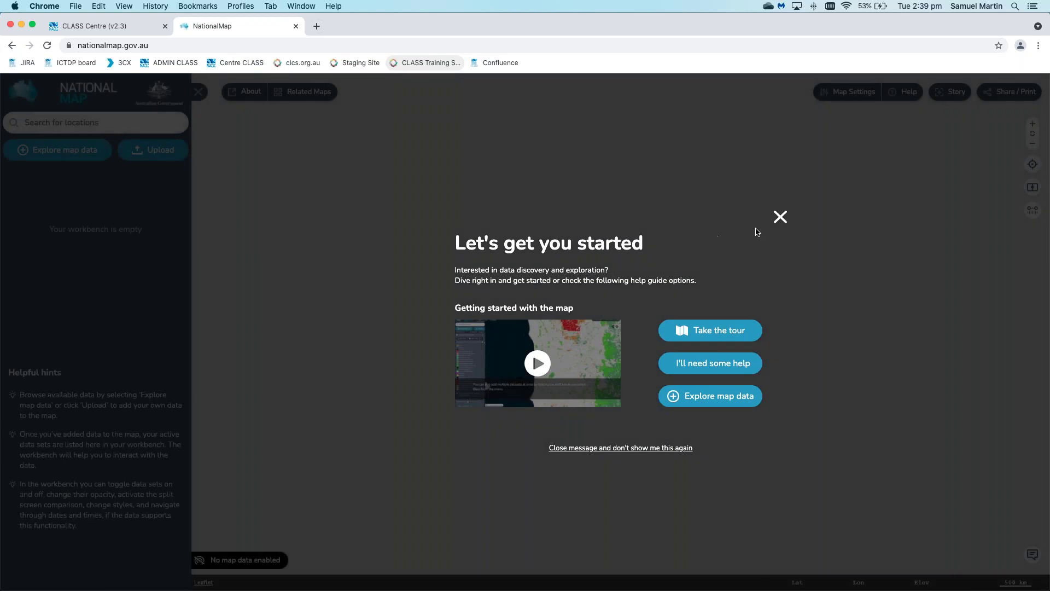
left_click(780, 218)
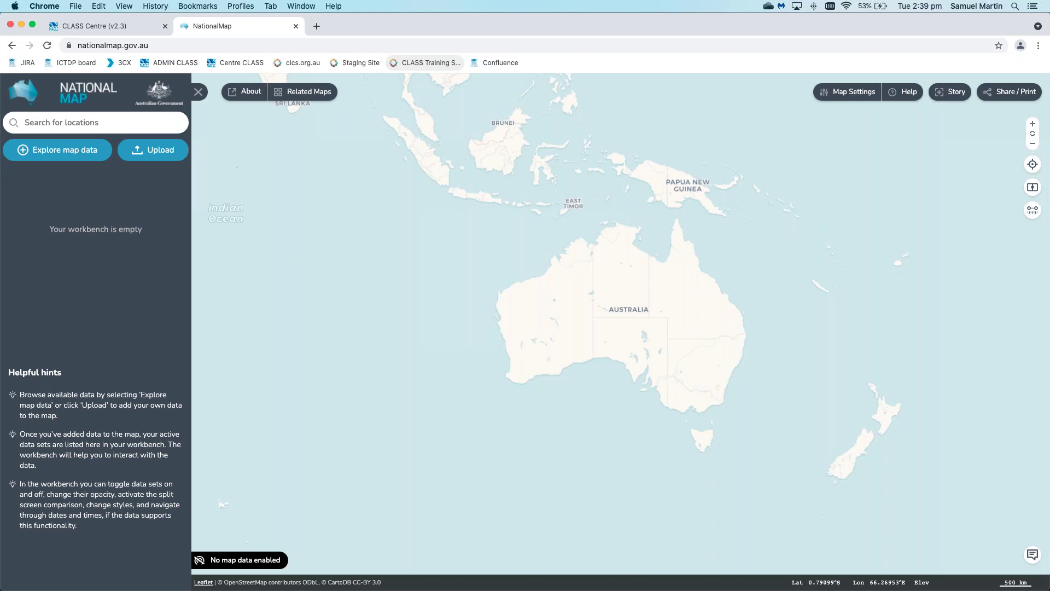
- Upload the local file C03. Clients by Priority Group (custom).csv from the Heatmapping folder with auto-detected file type, and return to the map
left_click(161, 158)
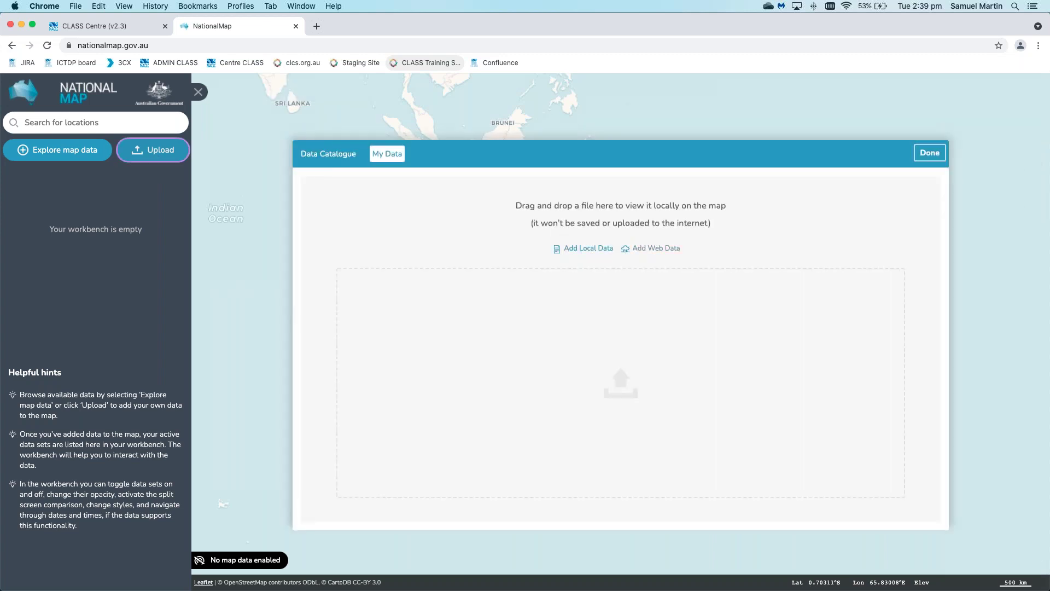
left_click(590, 249)
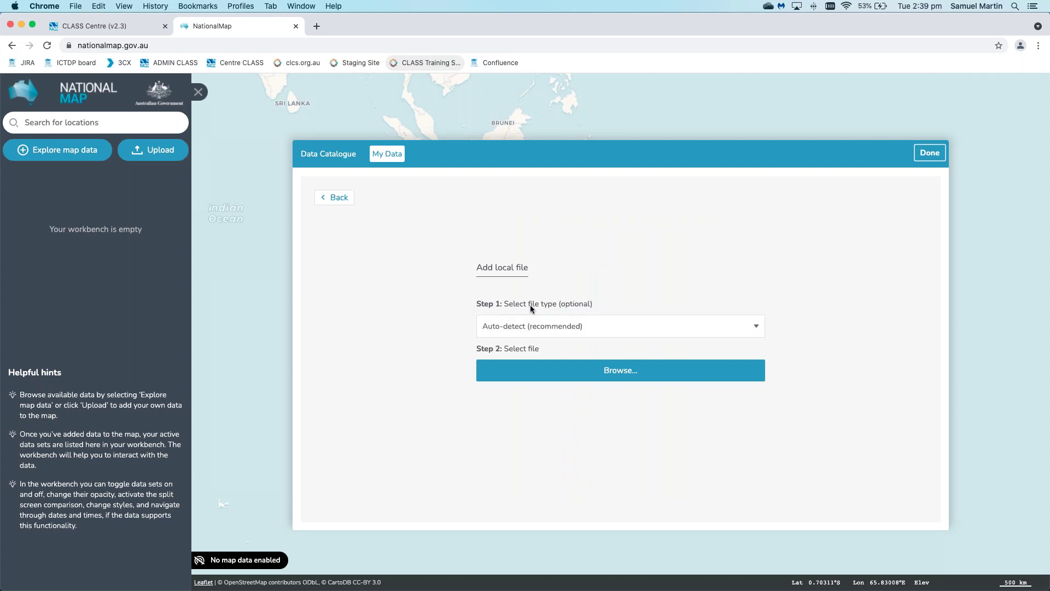
left_click(763, 328)
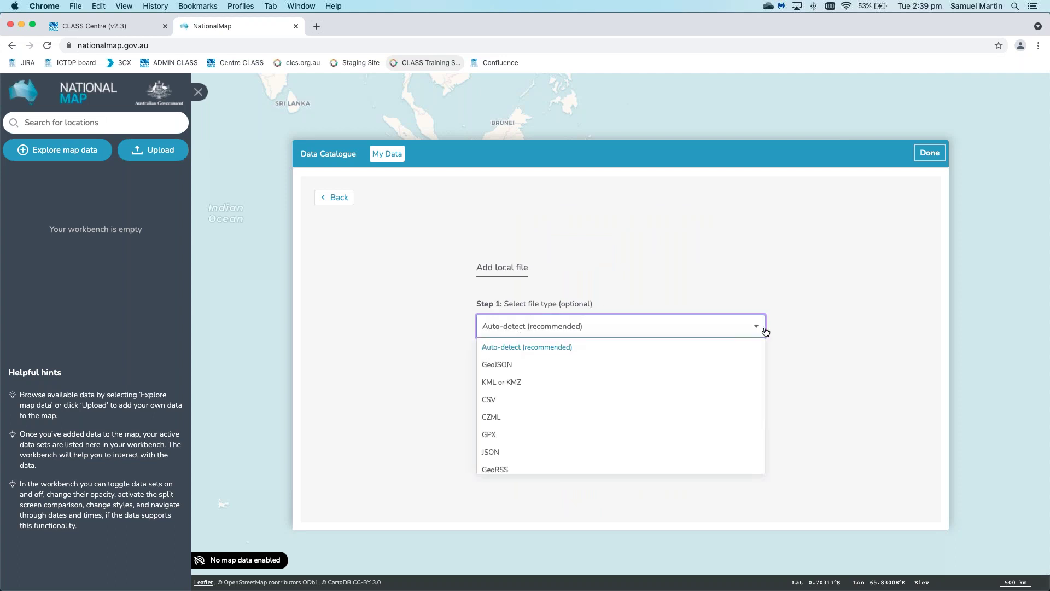
left_click(823, 319)
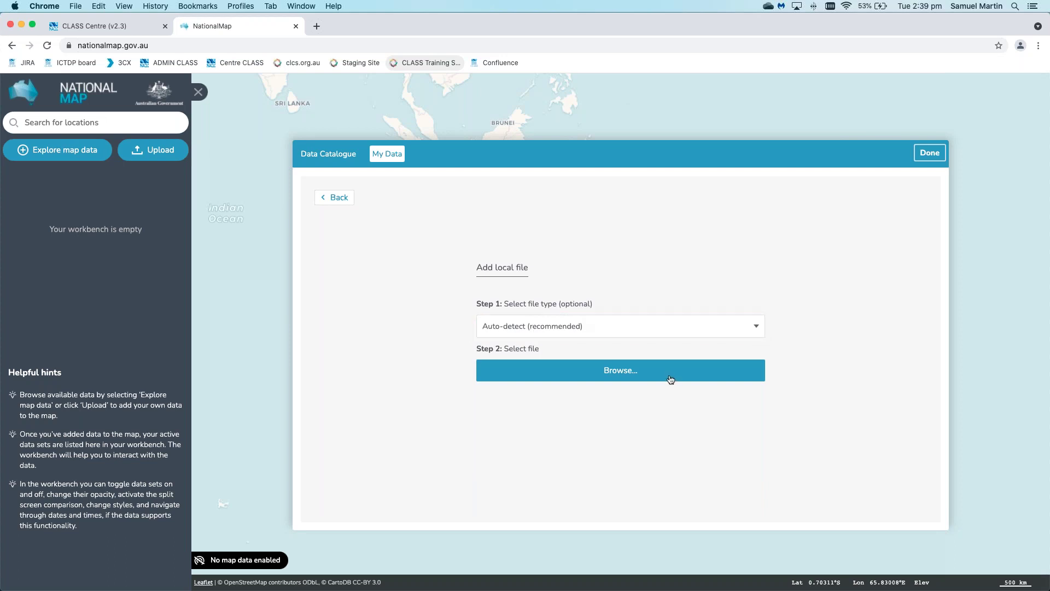
left_click(639, 378)
left_click(450, 82)
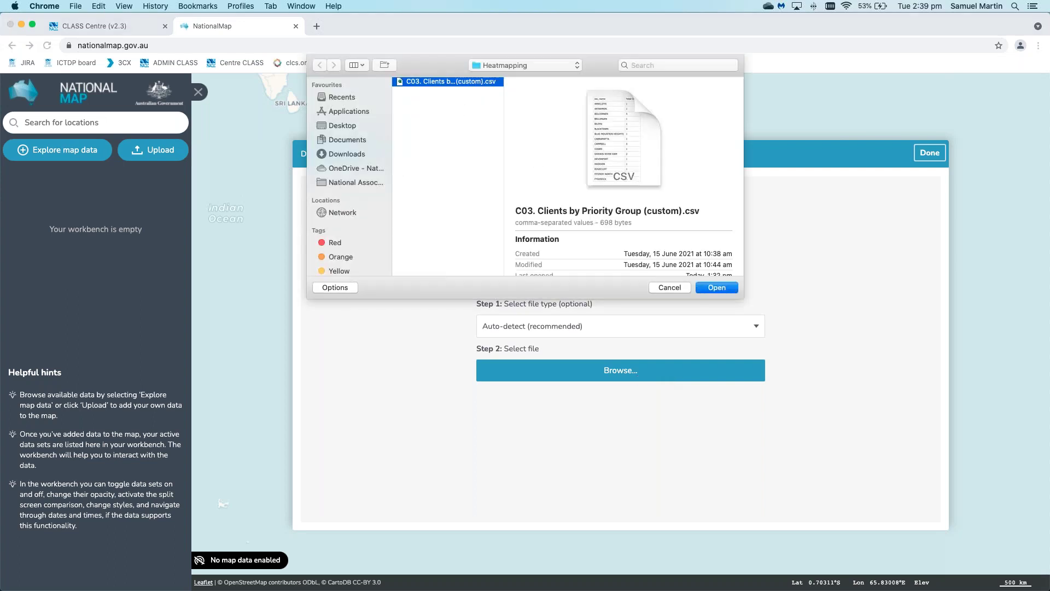
left_click(725, 290)
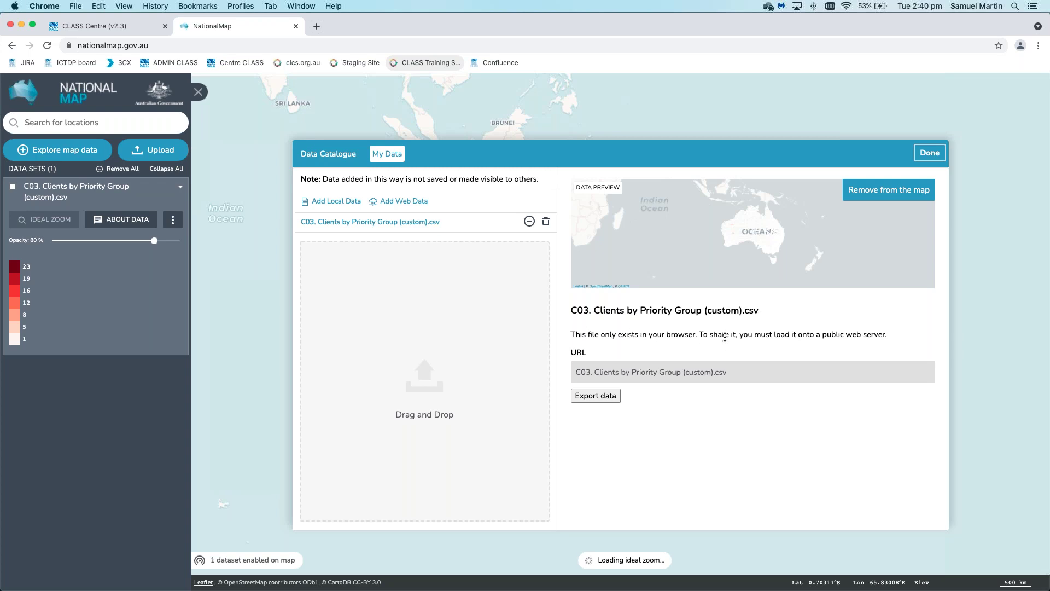
left_click(935, 157)
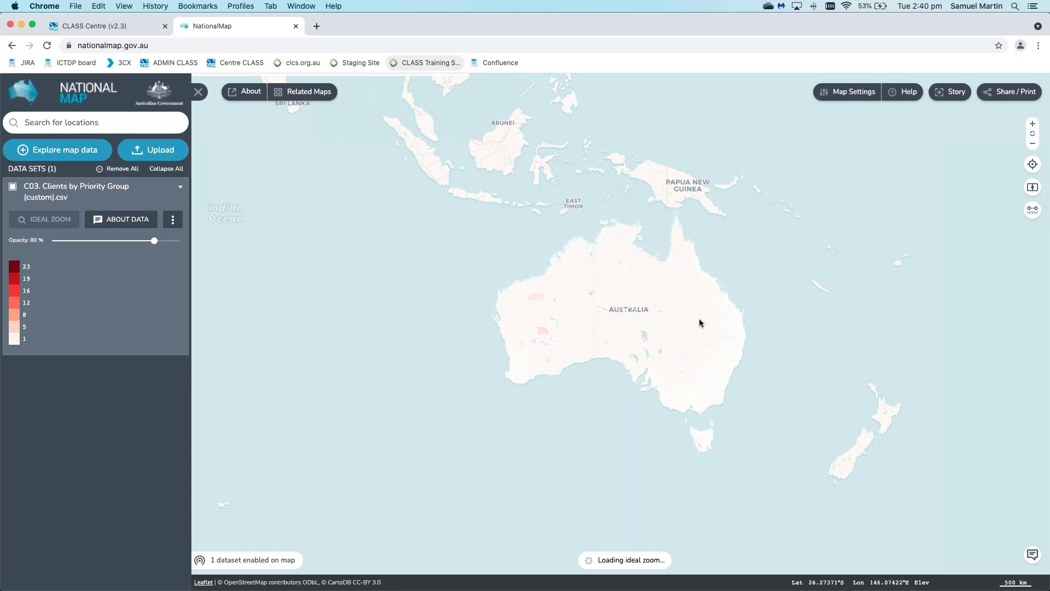
- Examine the client heat map up close around Sydney and the Blue Mountains
scroll(699, 321, "up", 2)
scroll(718, 336, "up", 2)
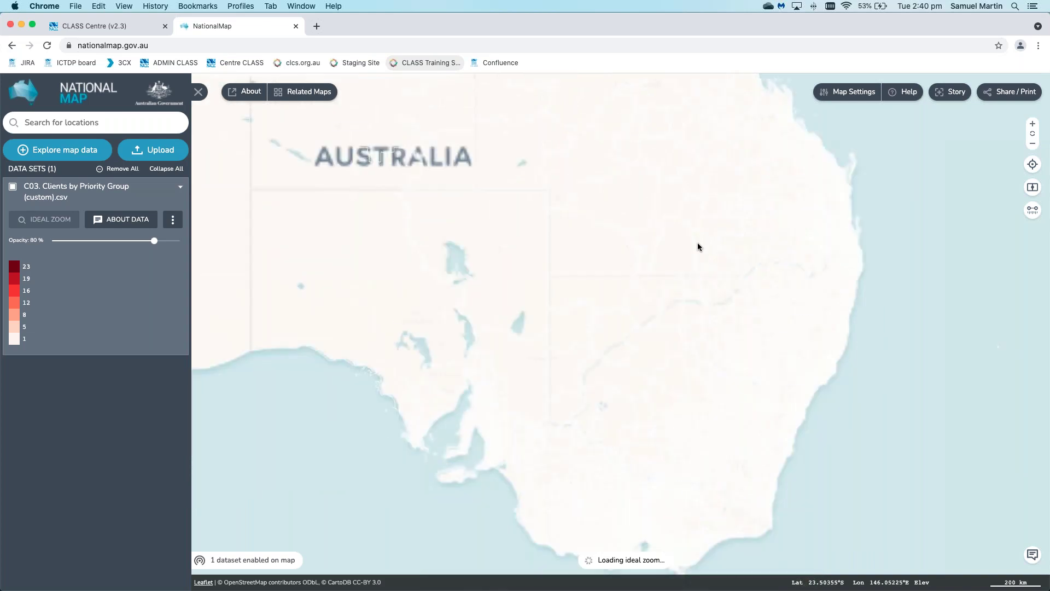
left_click(1033, 125)
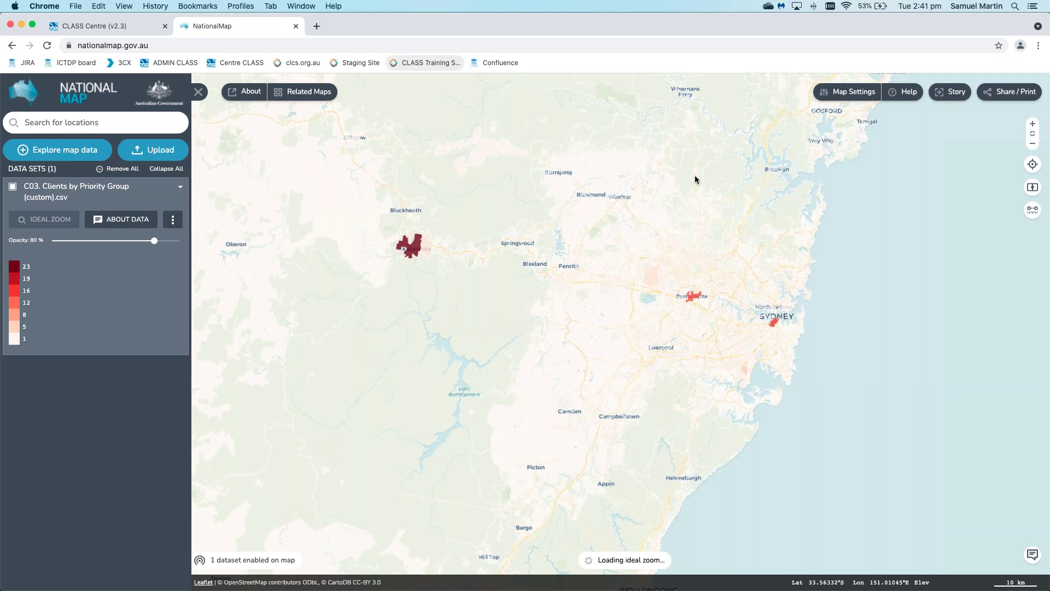
- Preview the Bing aerial, Positron (Light), Dark Matter, Grey Scale and Voyager base maps, and set the base map to National Base Map
left_click(860, 95)
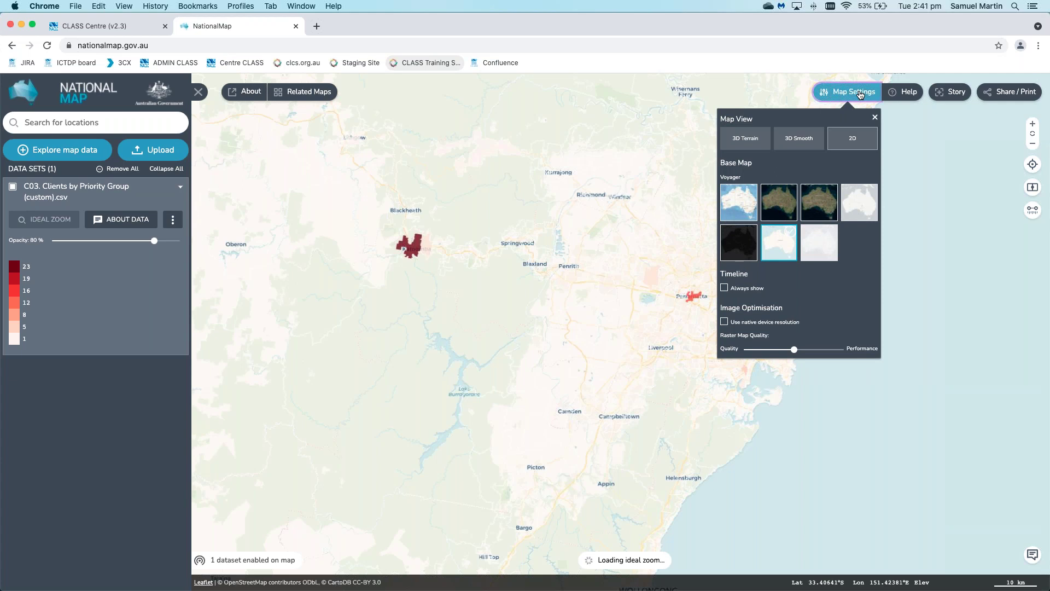
left_click(827, 204)
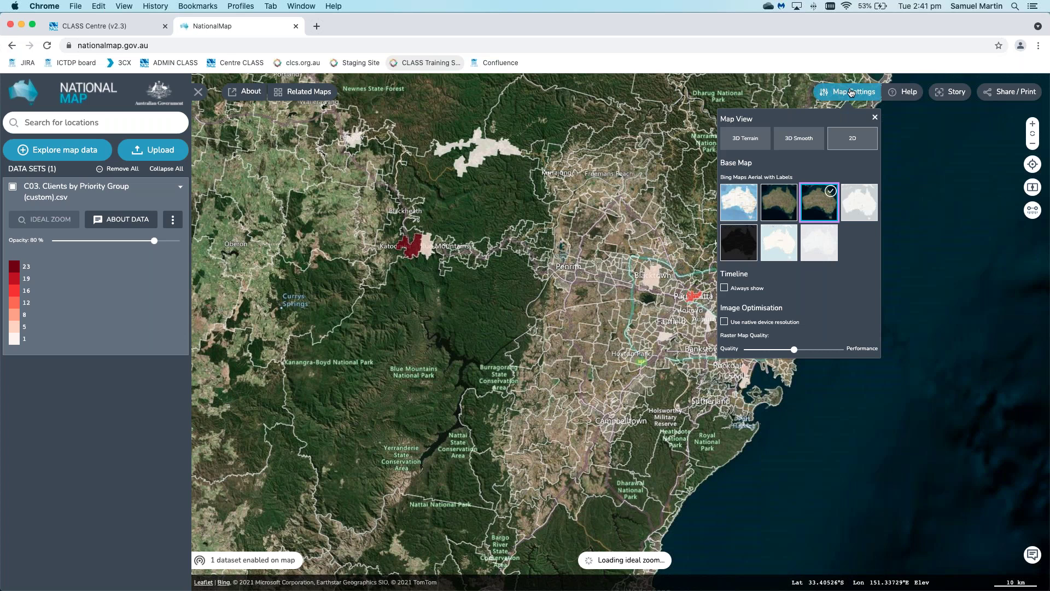
left_click(755, 204)
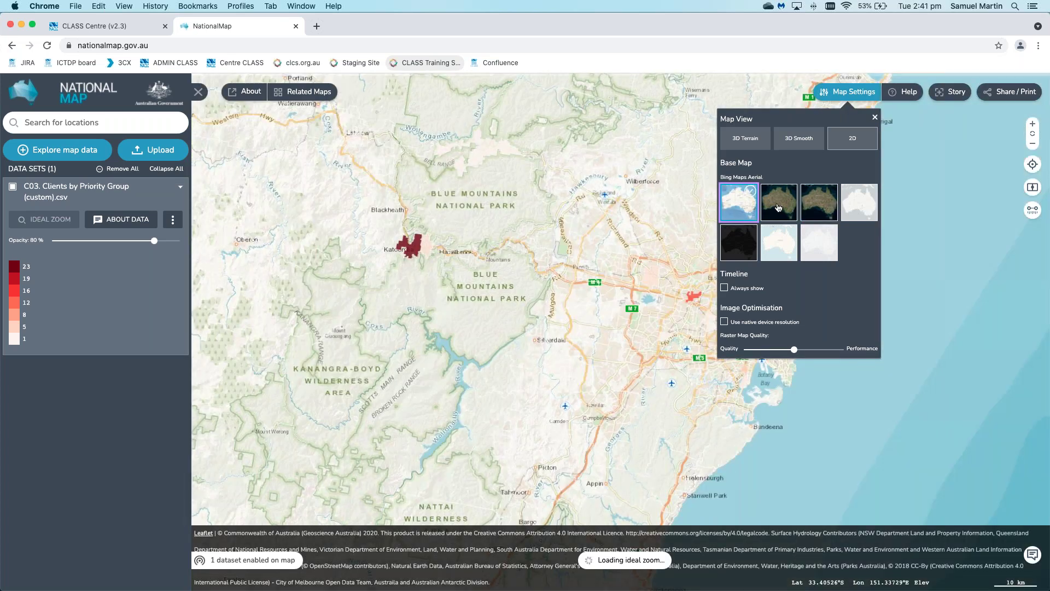
left_click(778, 207)
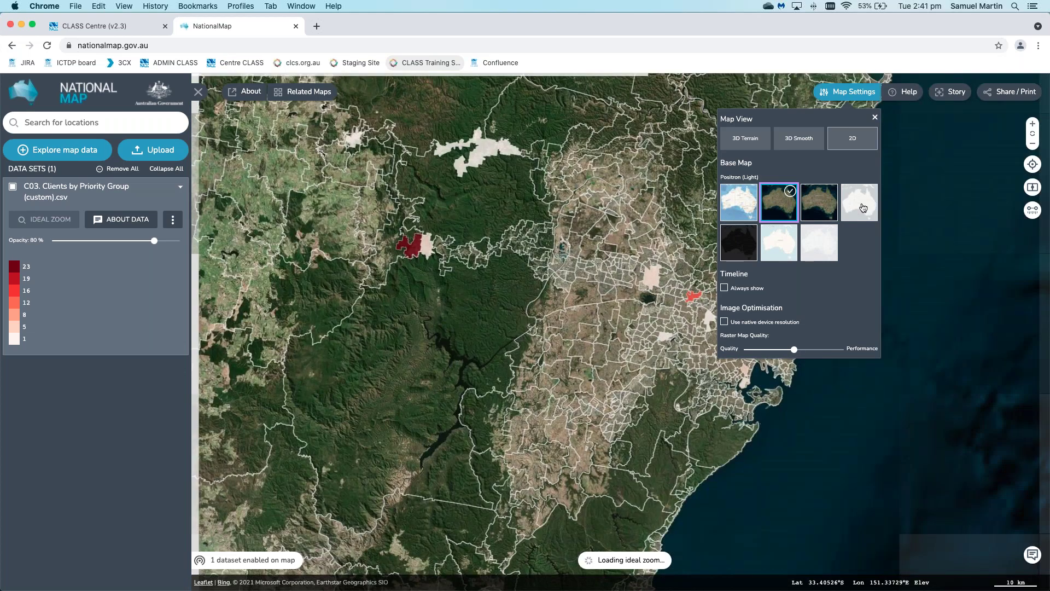
left_click(861, 206)
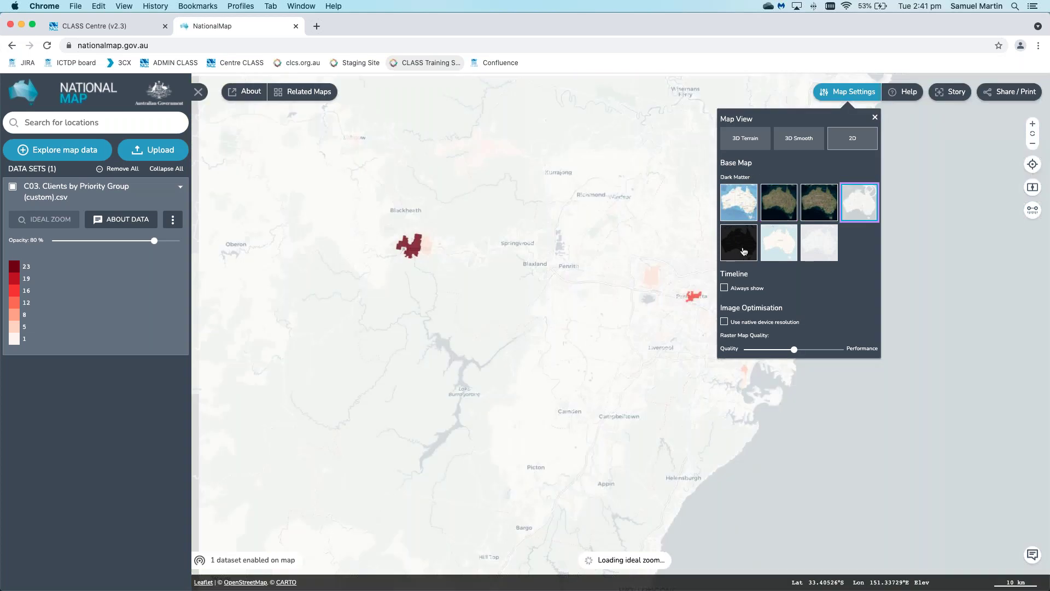
left_click(742, 244)
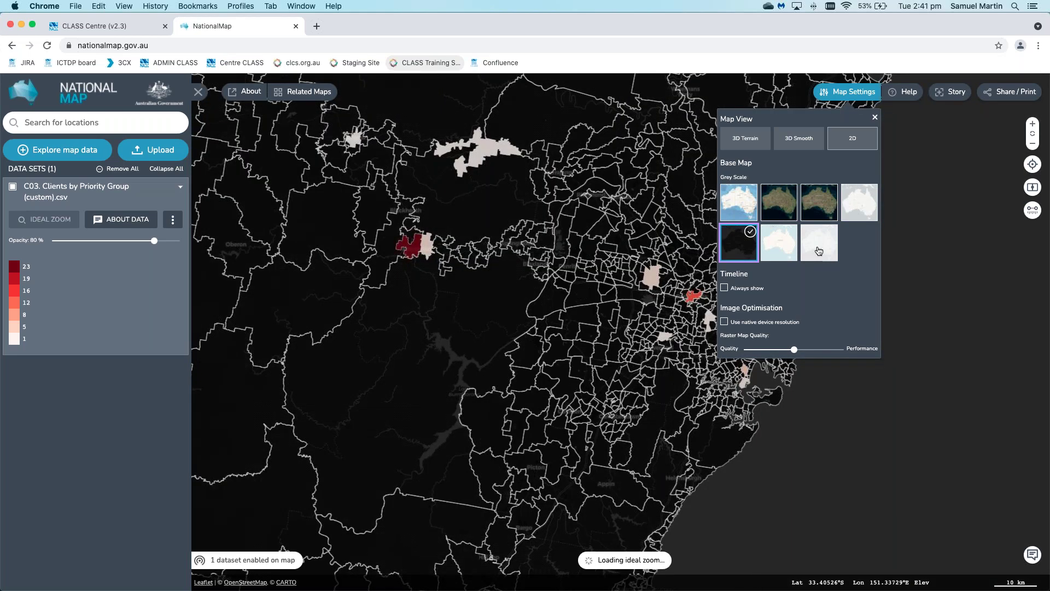
left_click(819, 251)
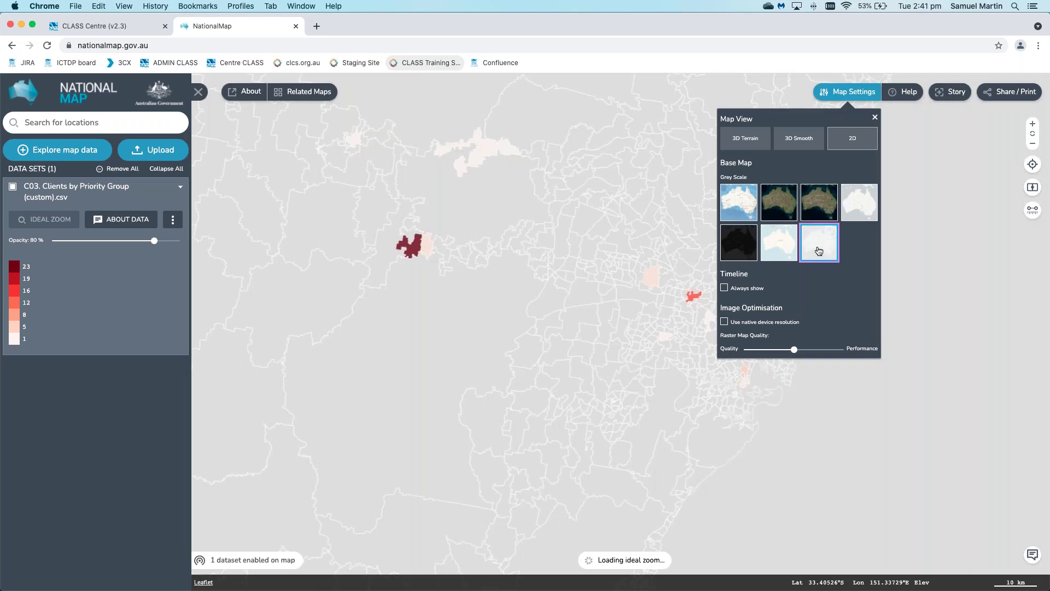
left_click(783, 250)
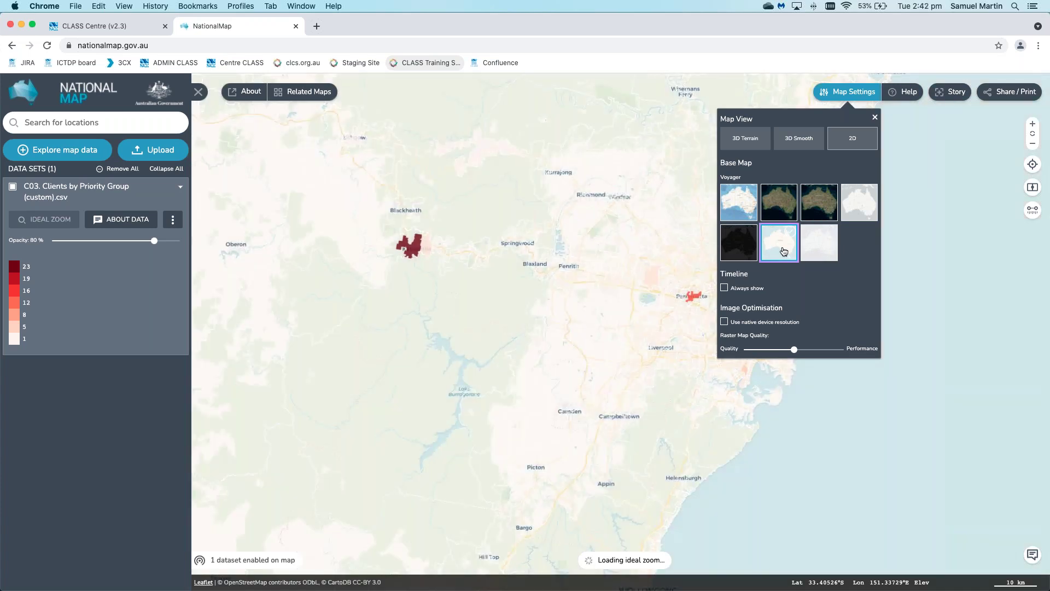
left_click(741, 199)
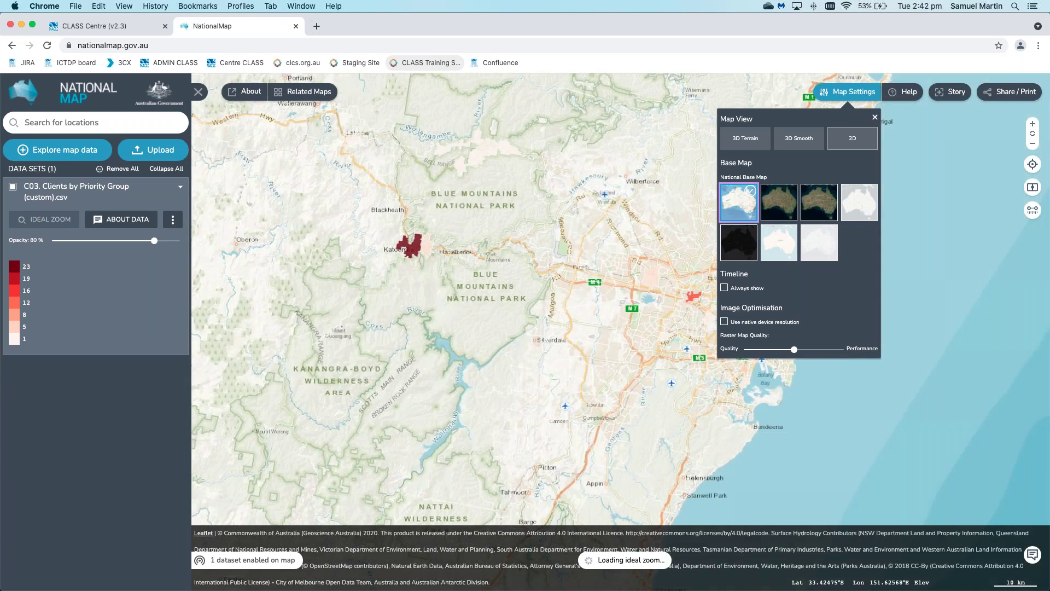
- Preview the 3D Terrain view with Bing Maps Aerial with Labels, restore the 2D view with National Base Map, and close the map settings
left_click(744, 142)
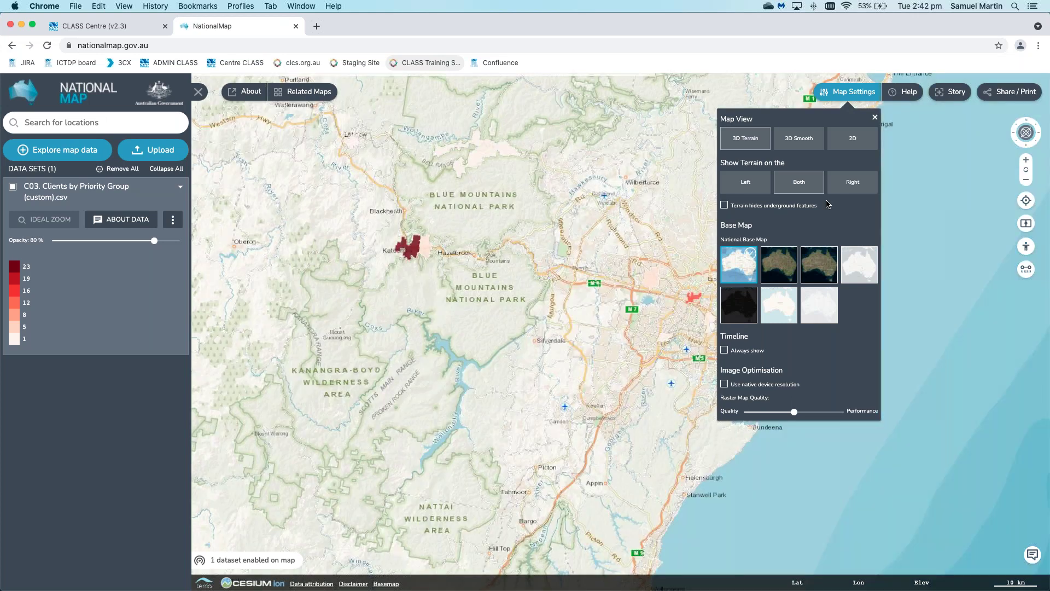
left_click(818, 268)
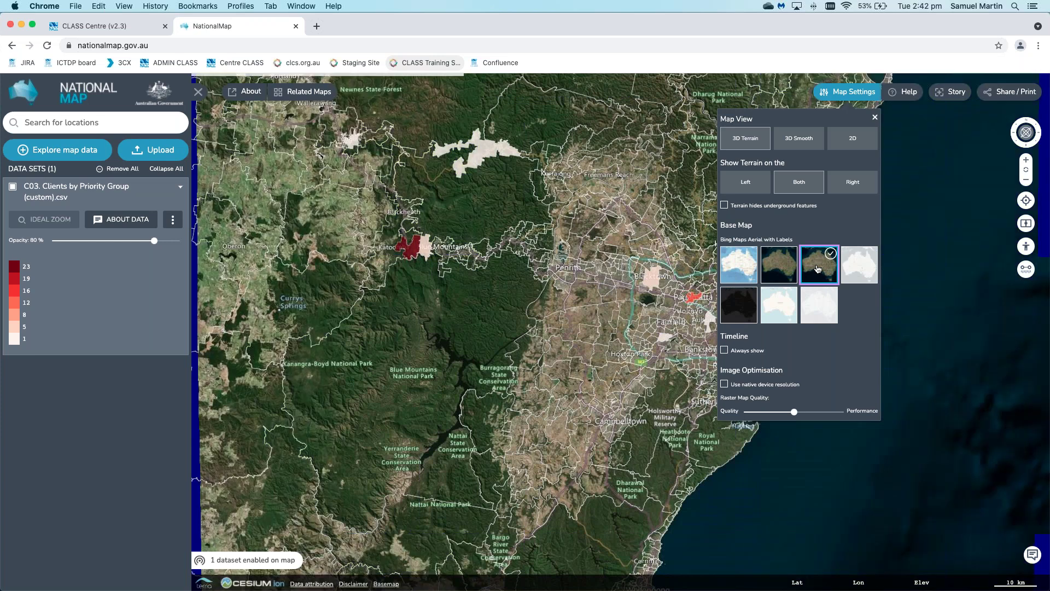
left_click(856, 143)
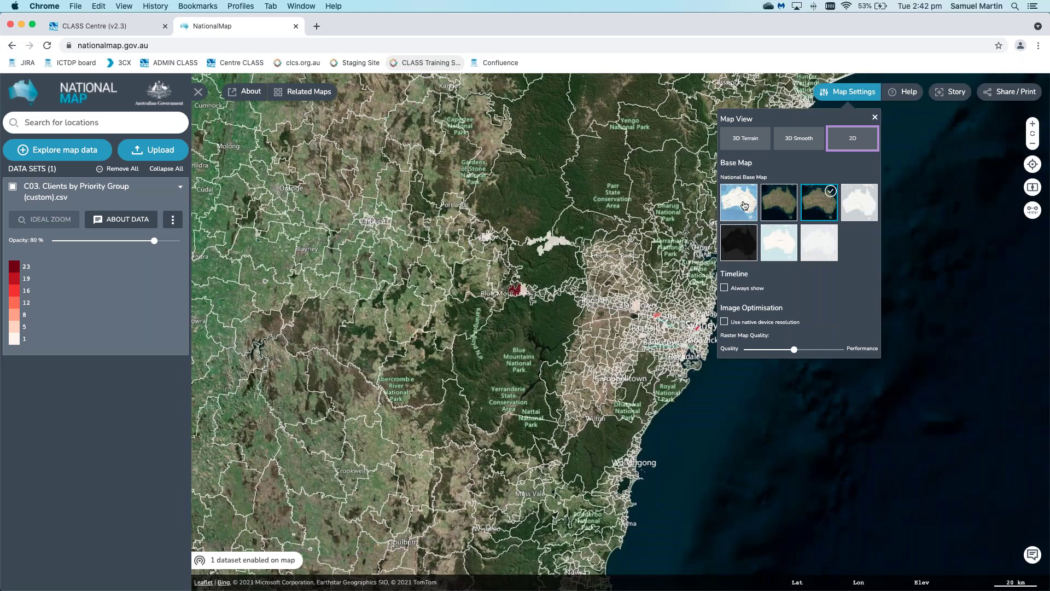
left_click(744, 197)
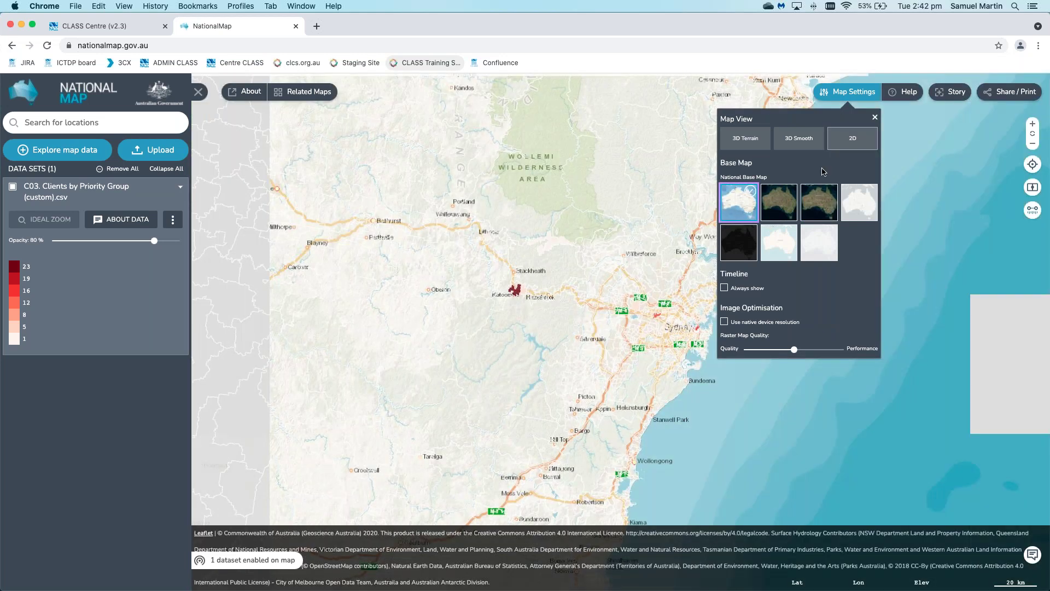
left_click(876, 120)
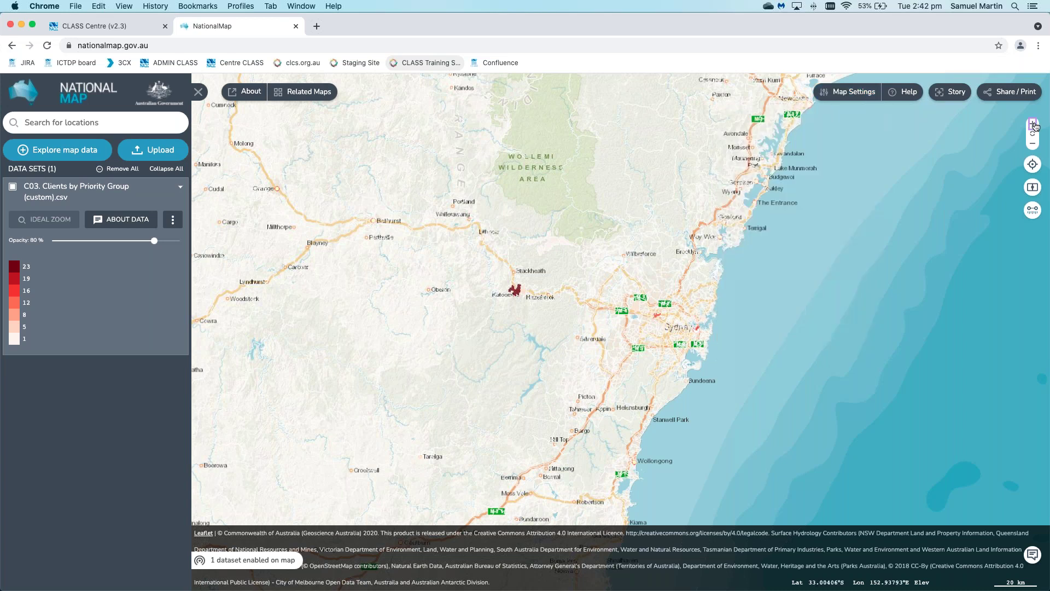
left_click(1033, 124)
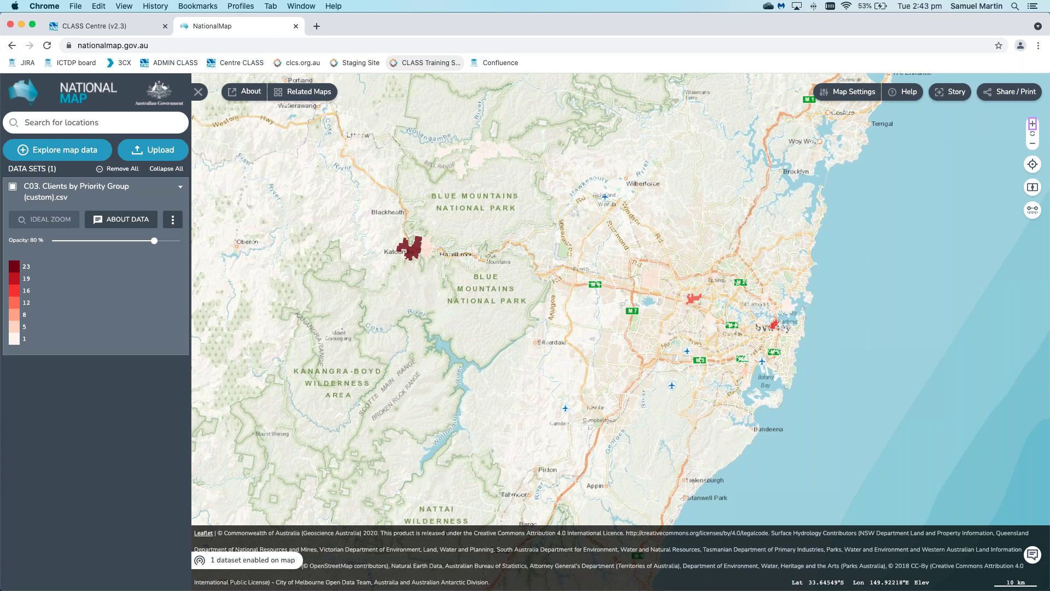
- Look at the options for uploading web data, and switch to the Data Catalogue
left_click(160, 151)
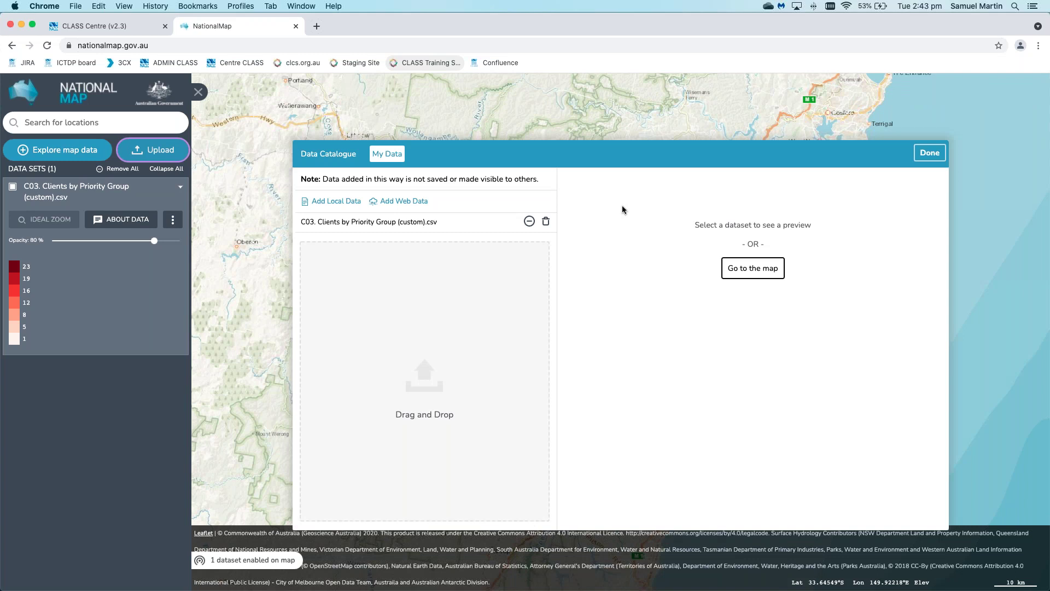
left_click(404, 201)
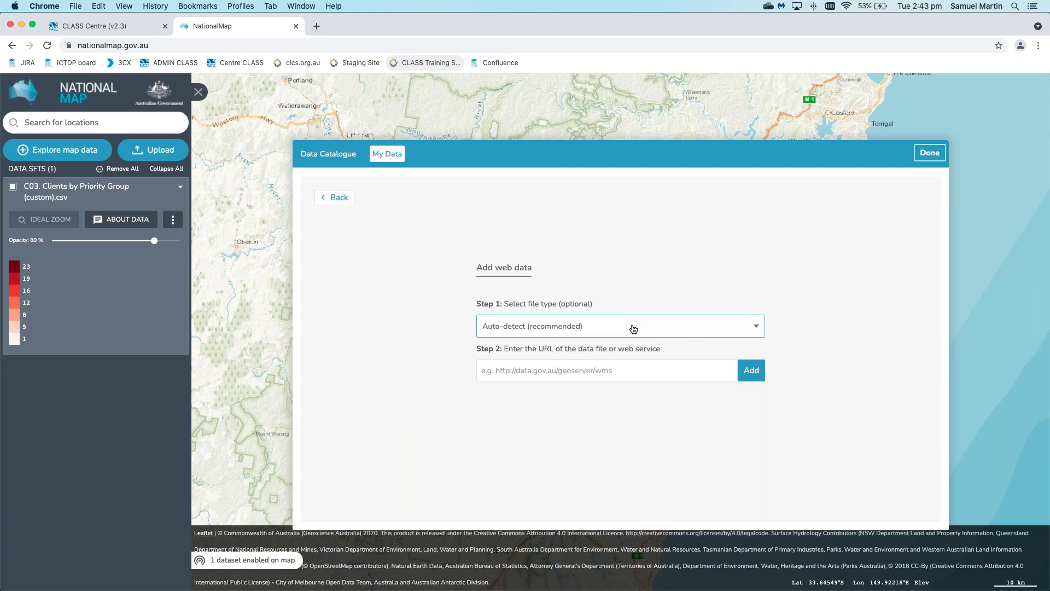
left_click(345, 156)
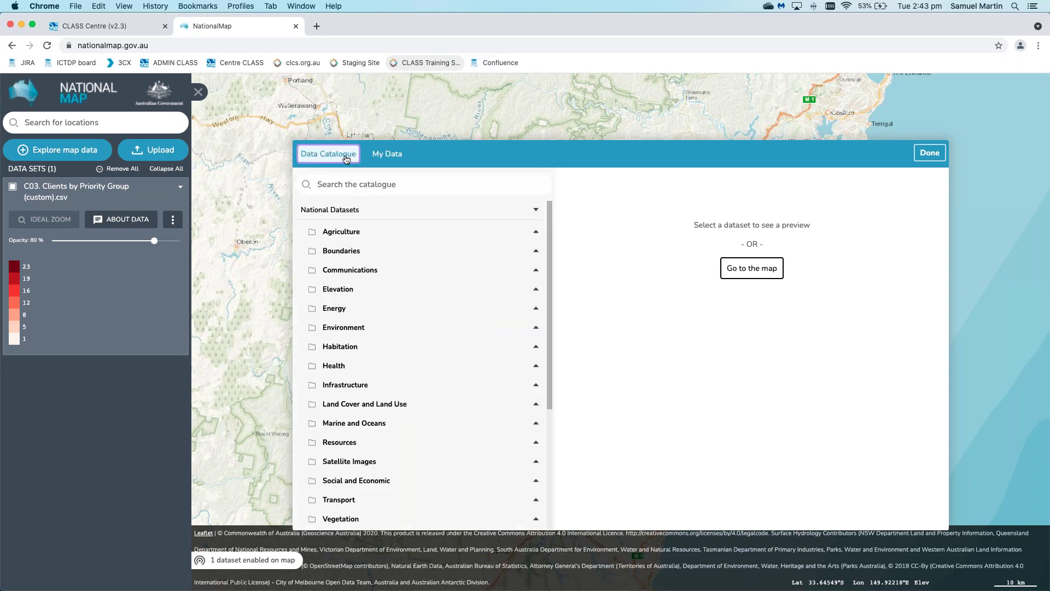
left_click(495, 310)
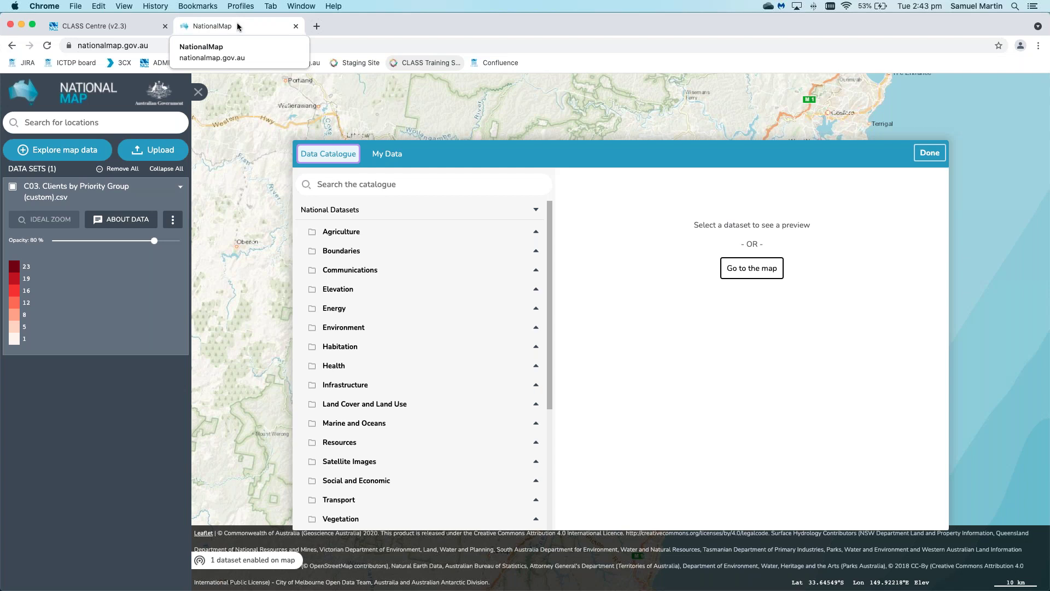
- Look through the National Datasets categories in the catalogue and collapse the group
left_click(536, 213)
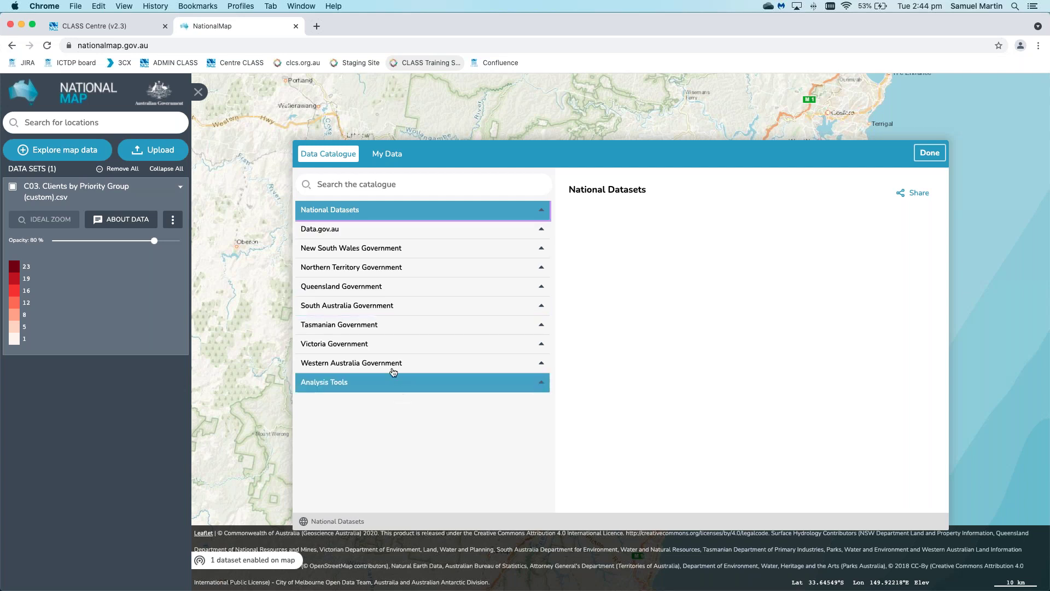
left_click(541, 212)
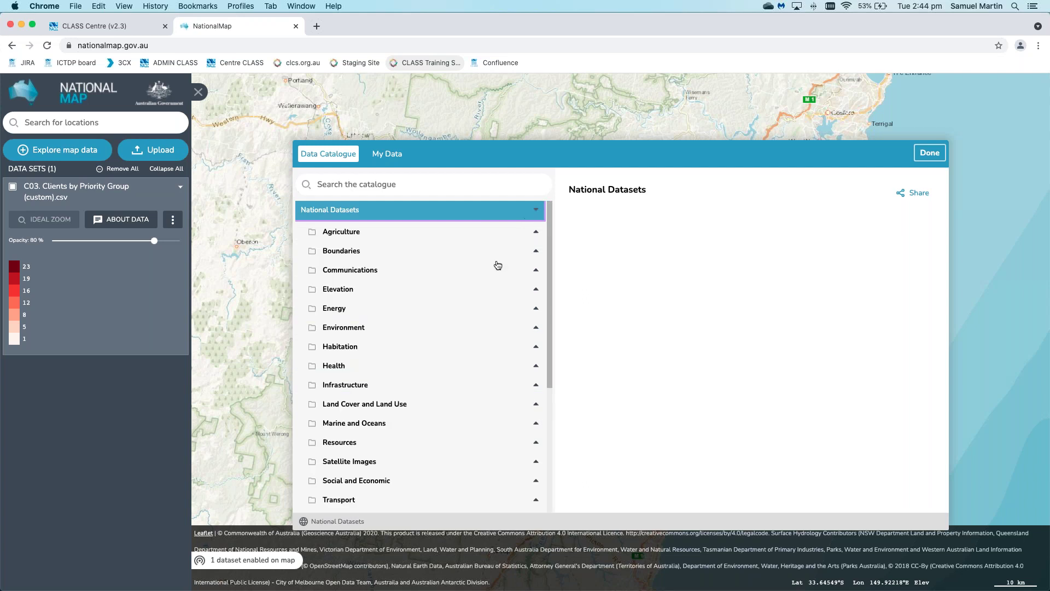
scroll(492, 289, "down", 1)
scroll(492, 288, "down", 2)
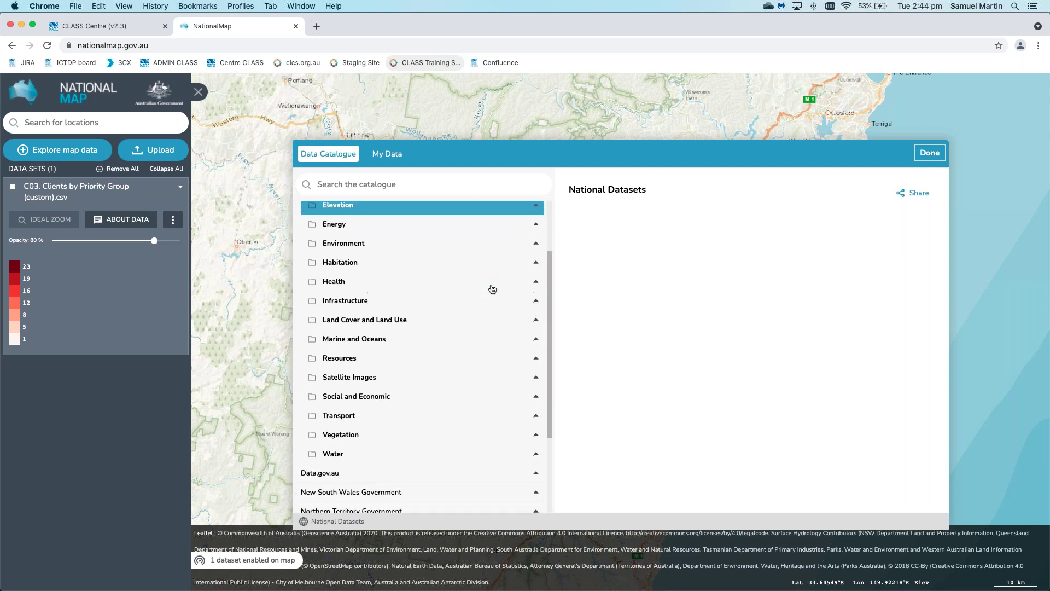
scroll(493, 289, "up", 3)
left_click(540, 212)
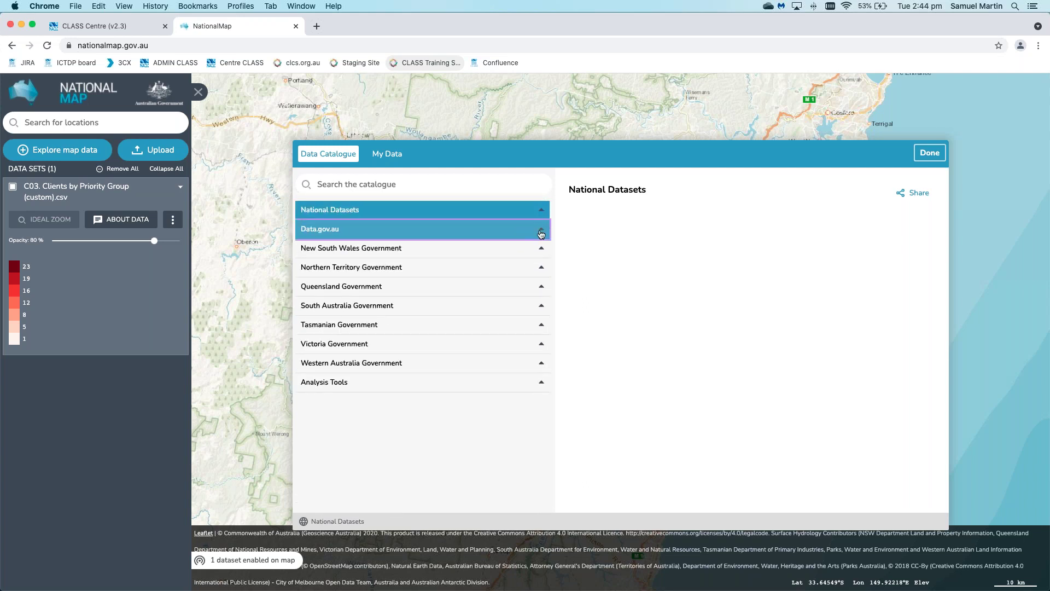
- Expand the Data.gov.au group, waiting for the page to respond, and open its Australian Taxation Office folder
left_click(541, 233)
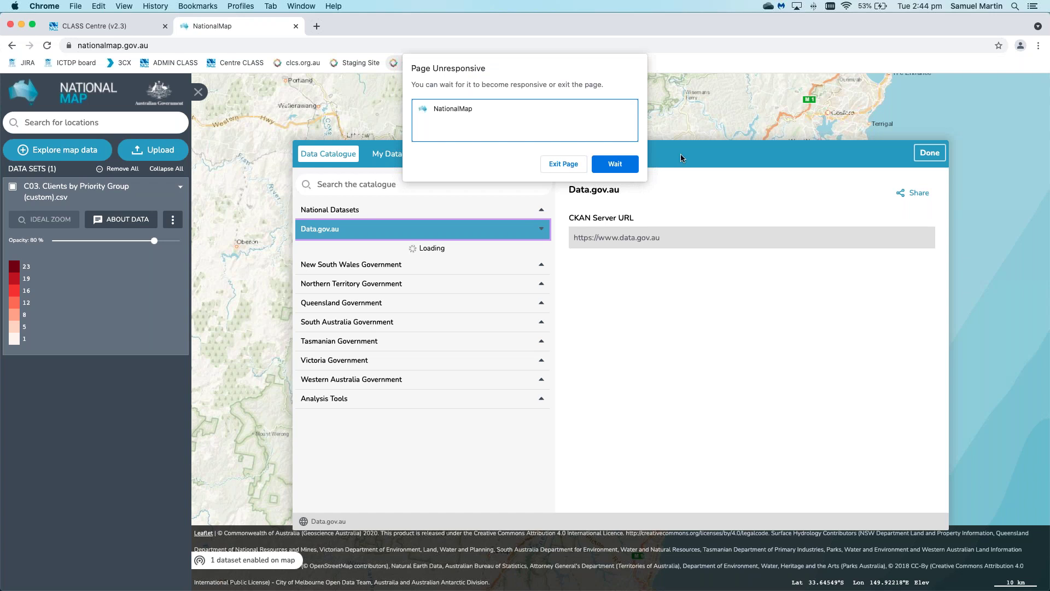
left_click(623, 166)
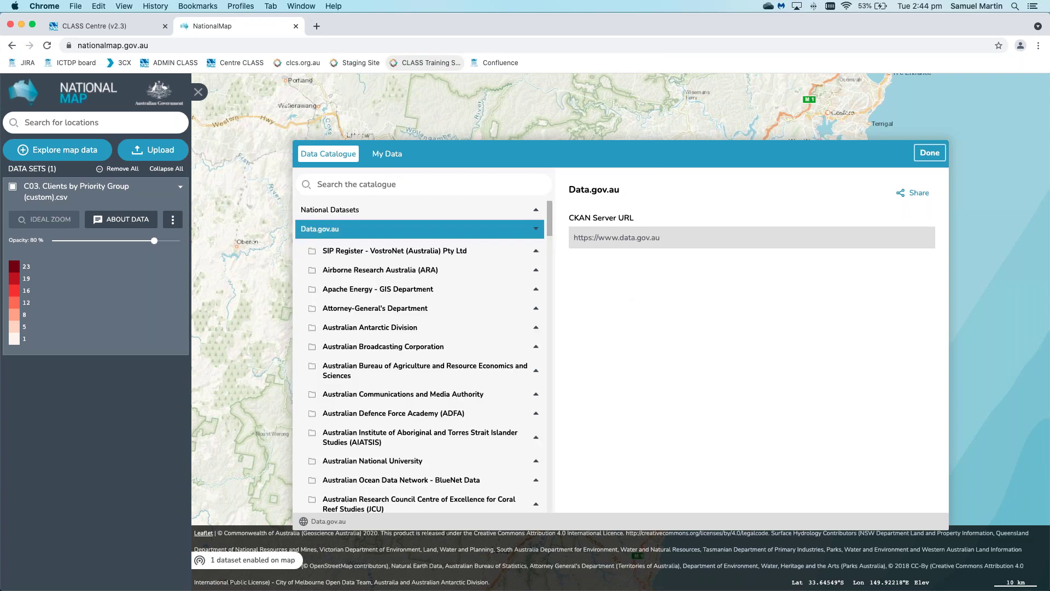
left_click(474, 314)
scroll(474, 314, "down", 1)
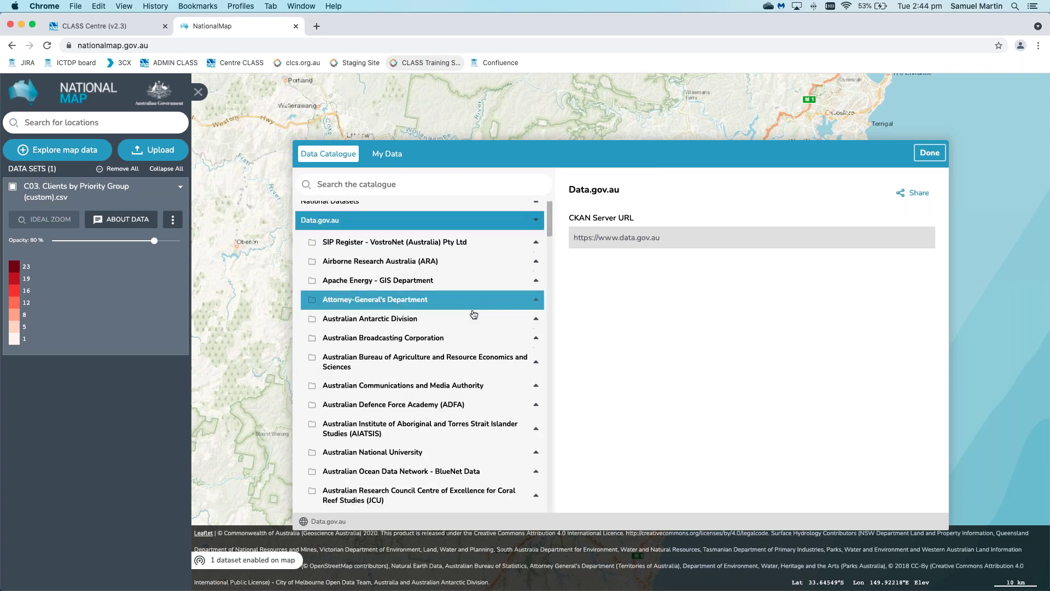
scroll(474, 314, "down", 4)
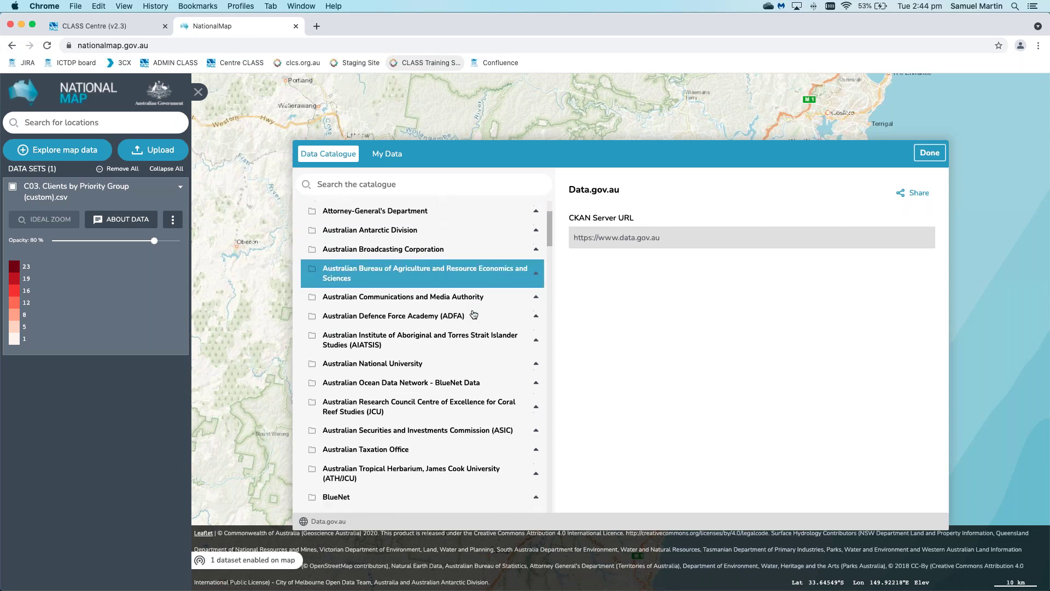
scroll(474, 314, "down", 4)
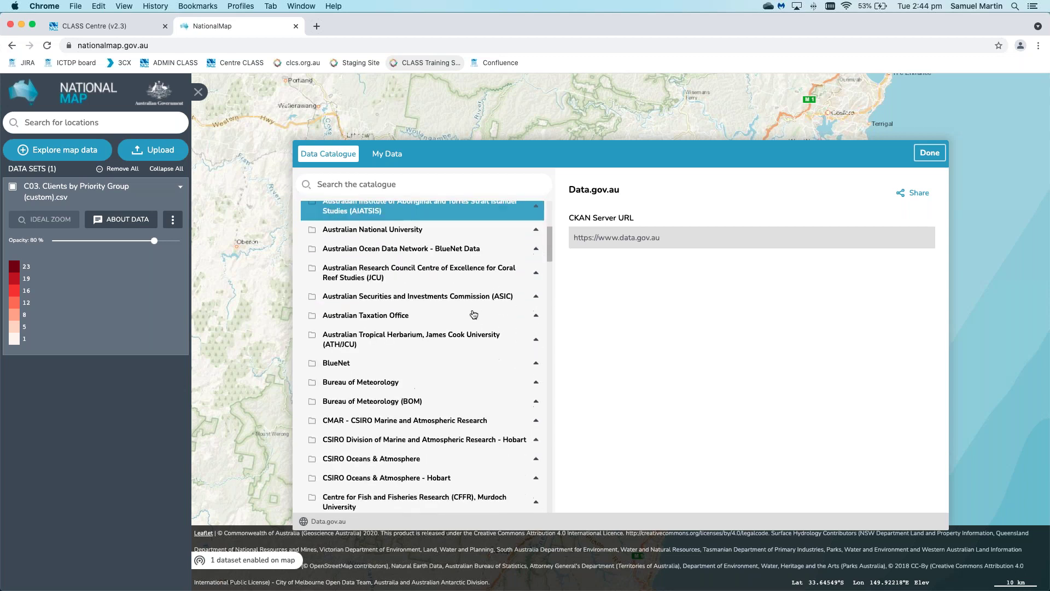
scroll(474, 314, "down", 1)
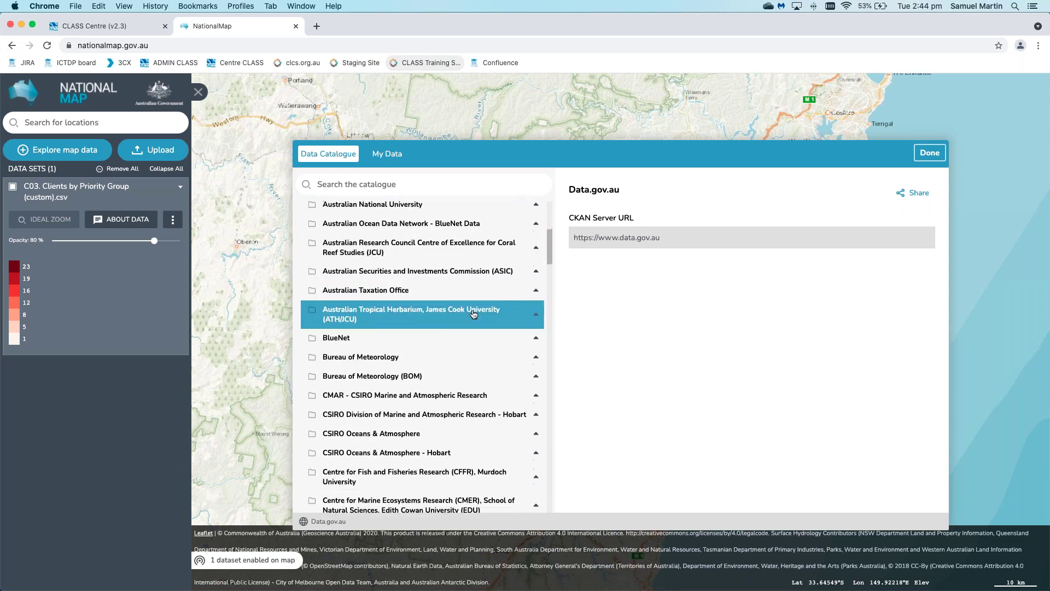
left_click(539, 293)
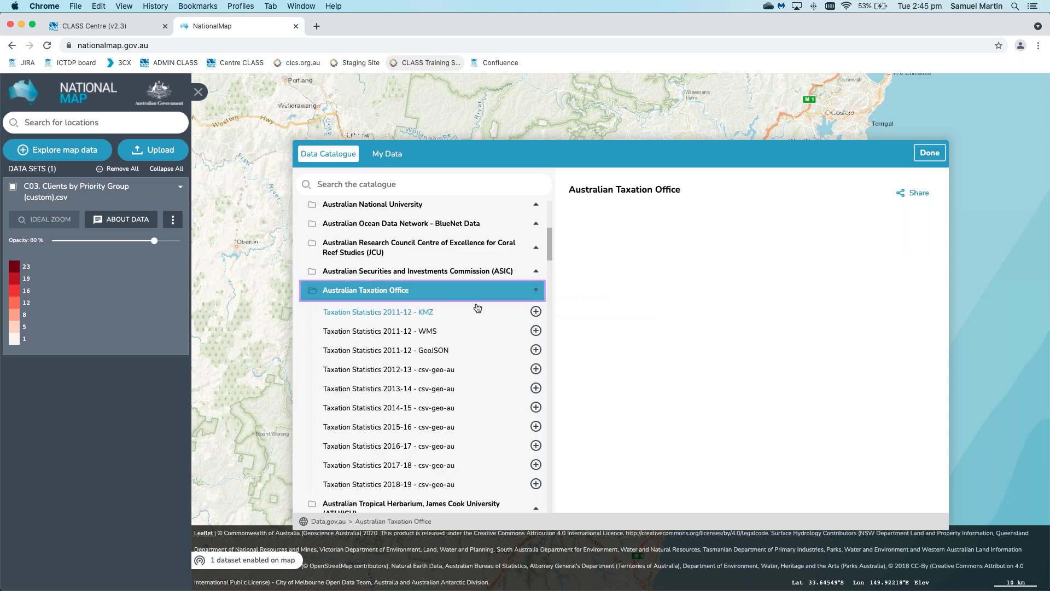
- Preview the Taxation Statistics 2018-19 csv-geo-au dataset and return to the map without adding it
scroll(478, 308, "down", 3)
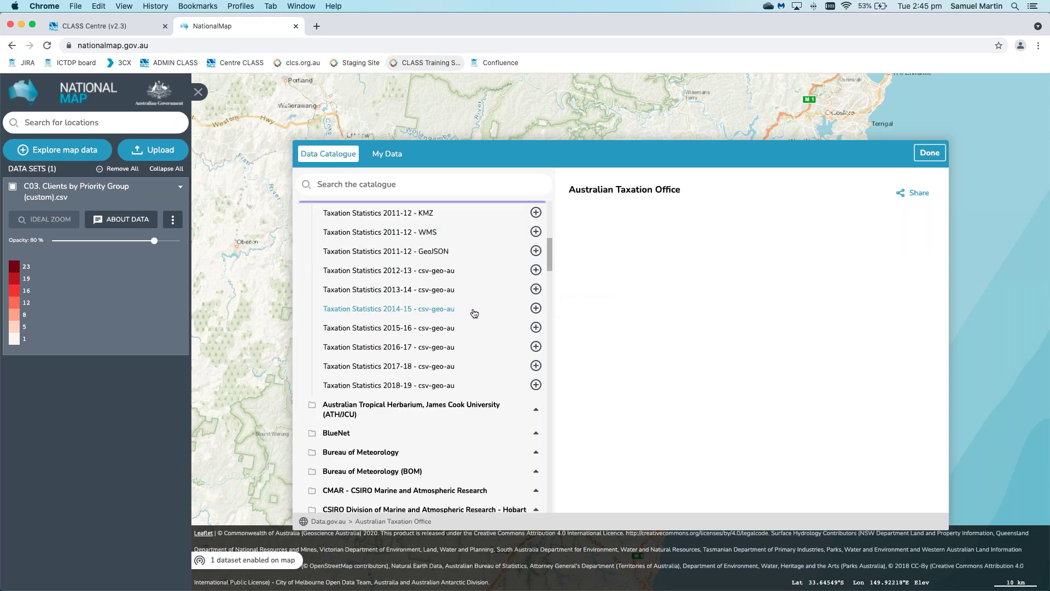
left_click(392, 388)
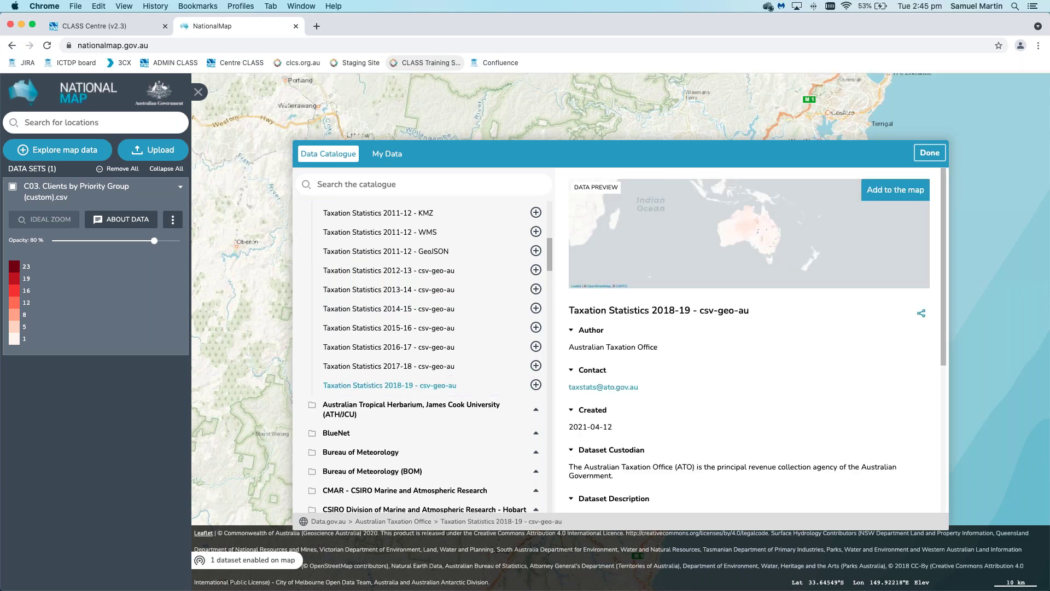
left_click(934, 163)
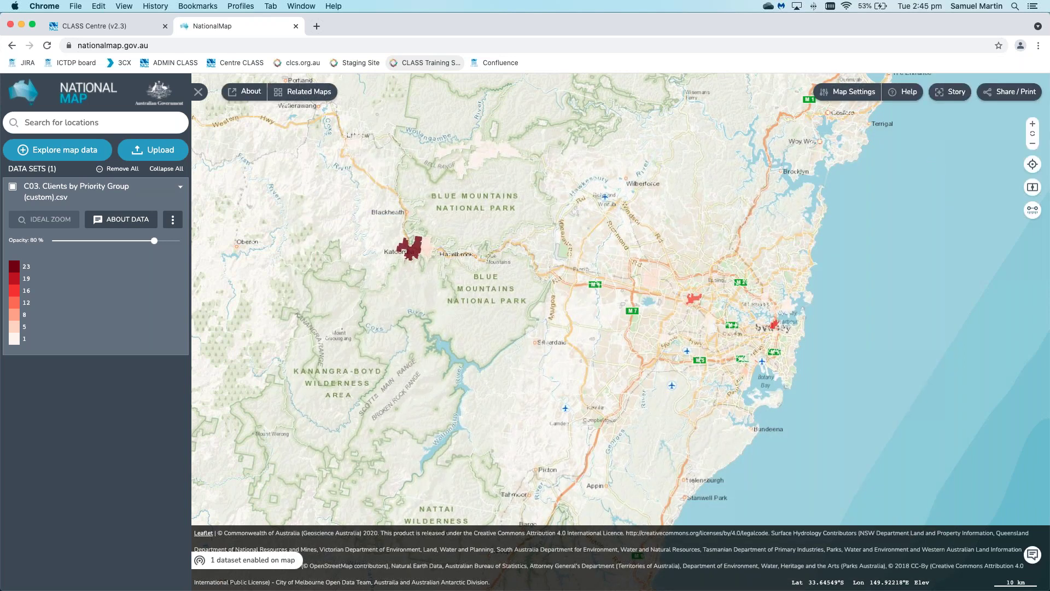
left_click(786, 222)
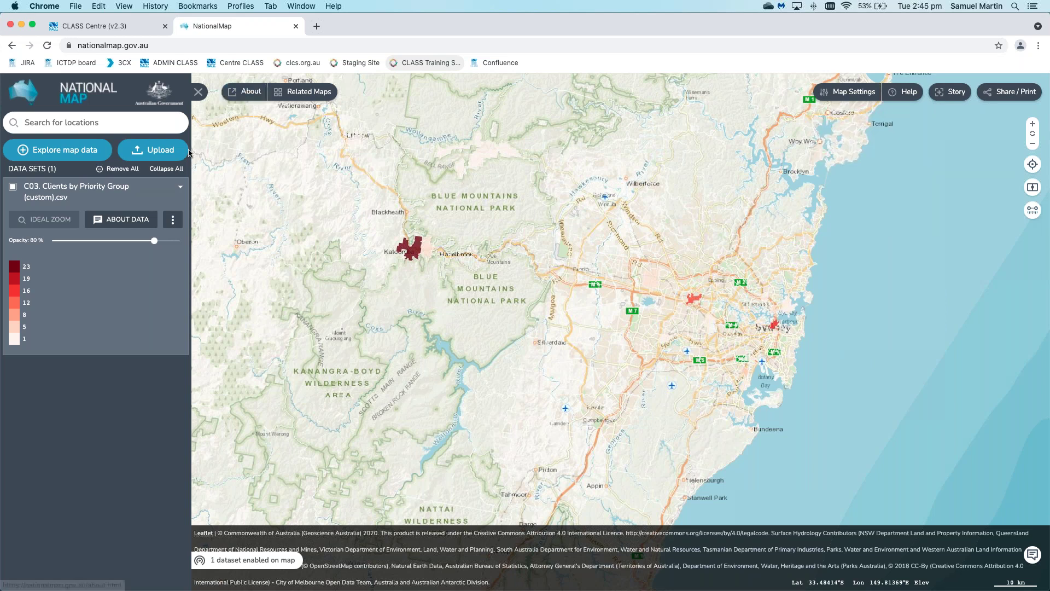
- Add the Australian Taxation Office dataset Taxation Statistics 2017-18 - csv-geo-au from the Data Catalogue to the map, and close the catalogue
left_click(187, 152)
left_click(332, 159)
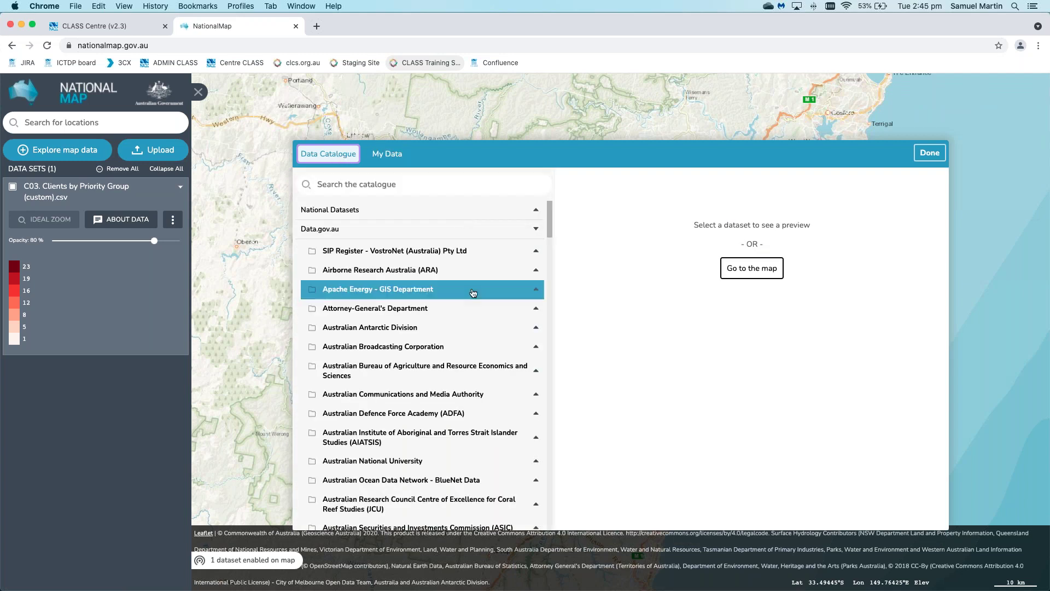
scroll(469, 291, "down", 5)
scroll(473, 293, "down", 7)
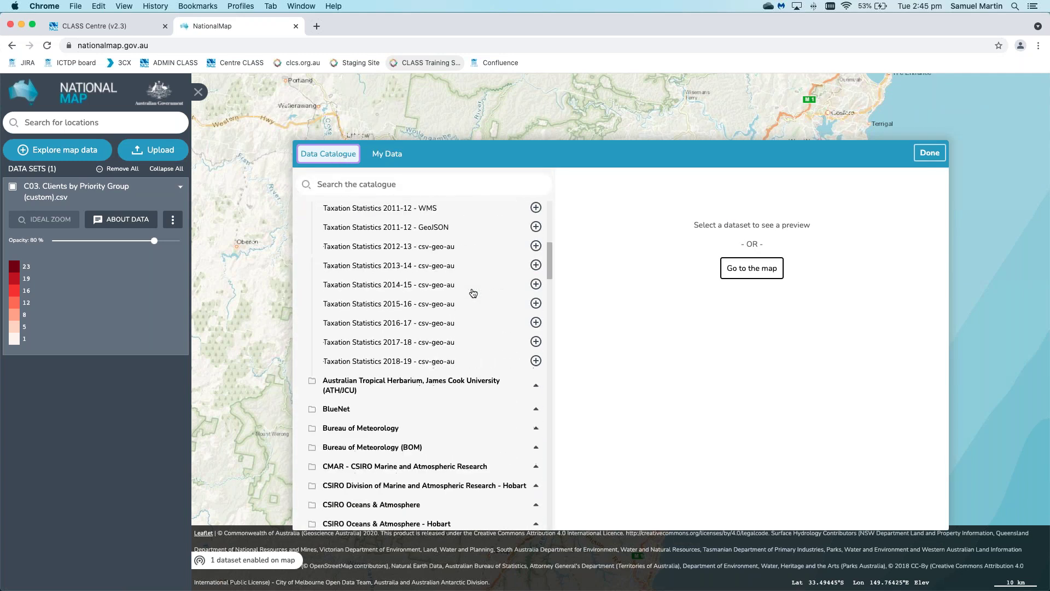
left_click(414, 339)
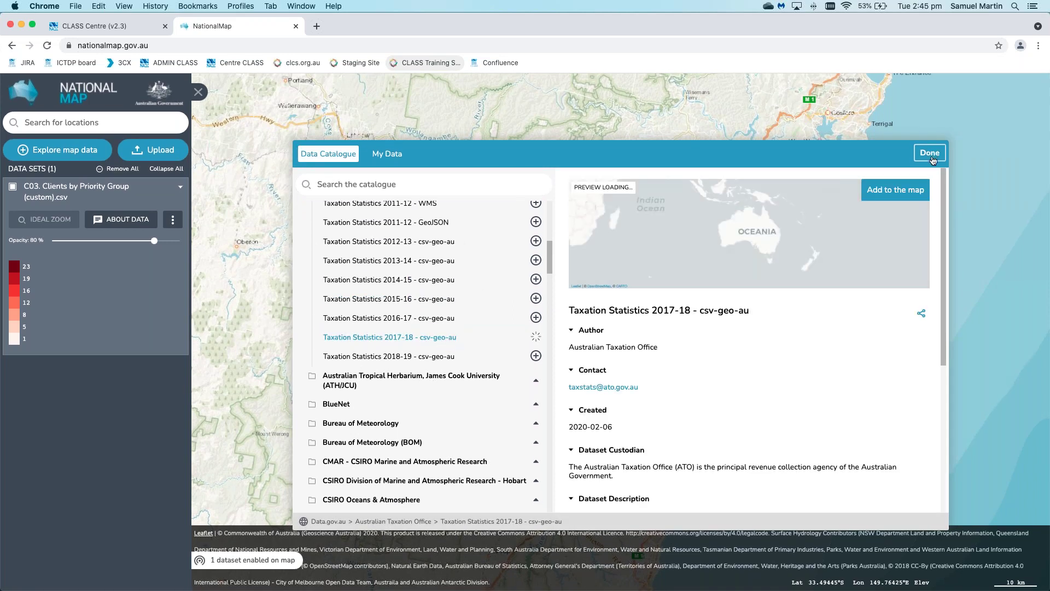
left_click(911, 192)
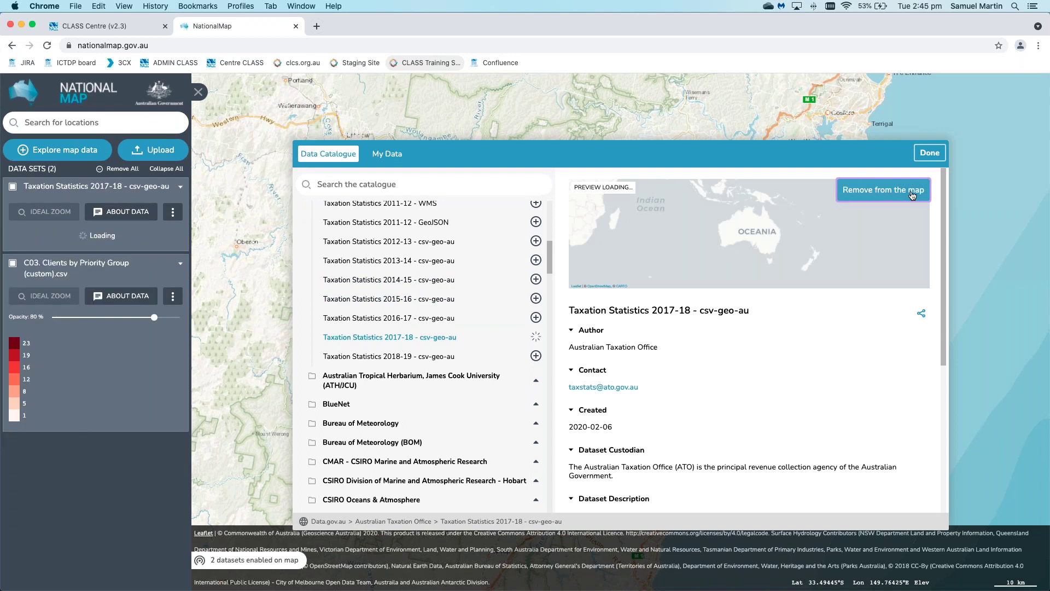
left_click(916, 157)
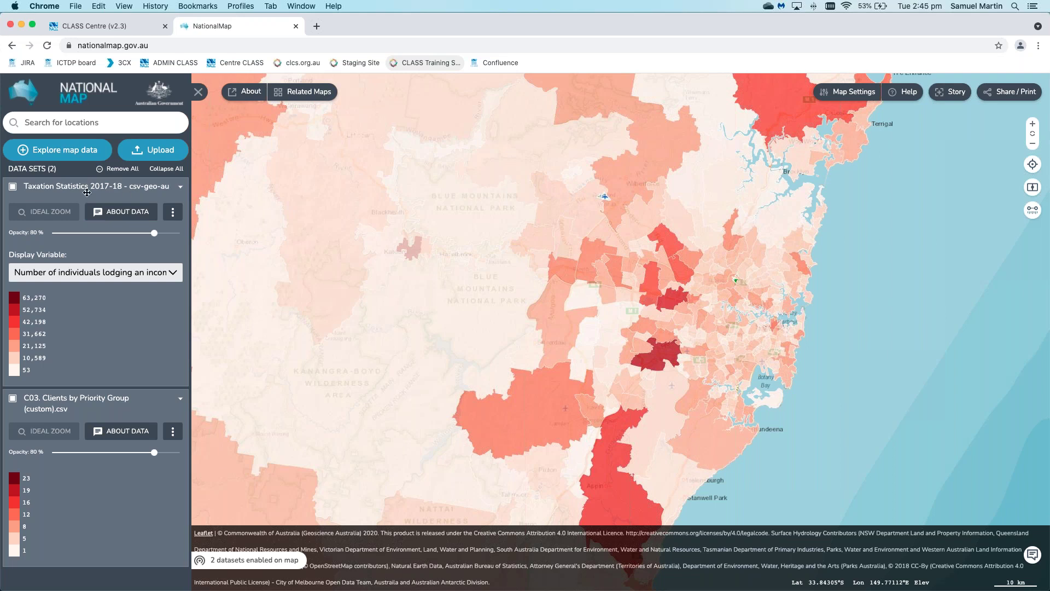
- Collapse the details of the Taxation Statistics 2017-18 and C03 client datasets, and expand both again
left_click(180, 189)
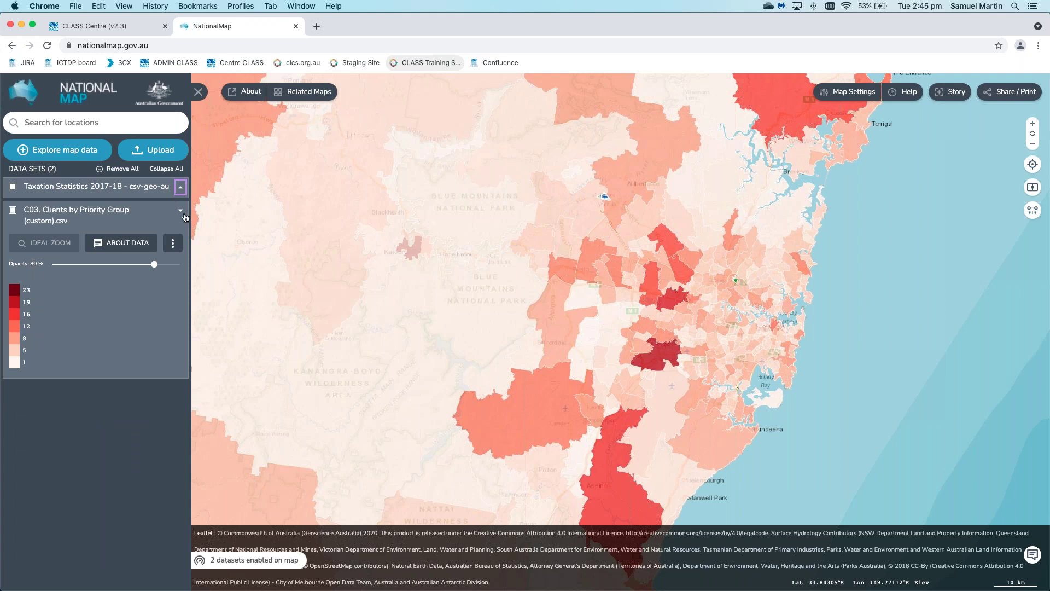
left_click(181, 212)
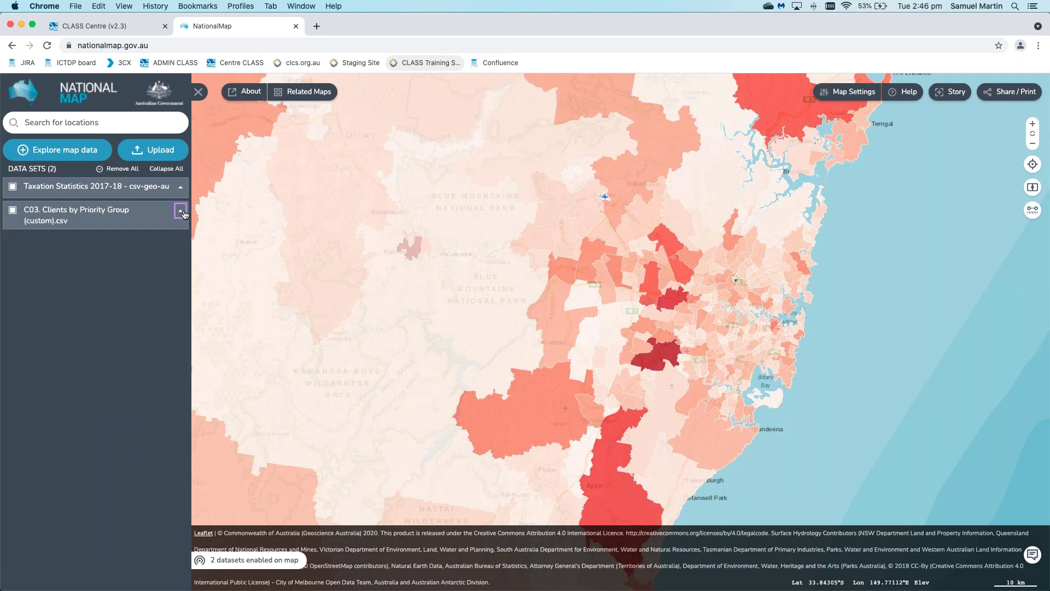
left_click(181, 212)
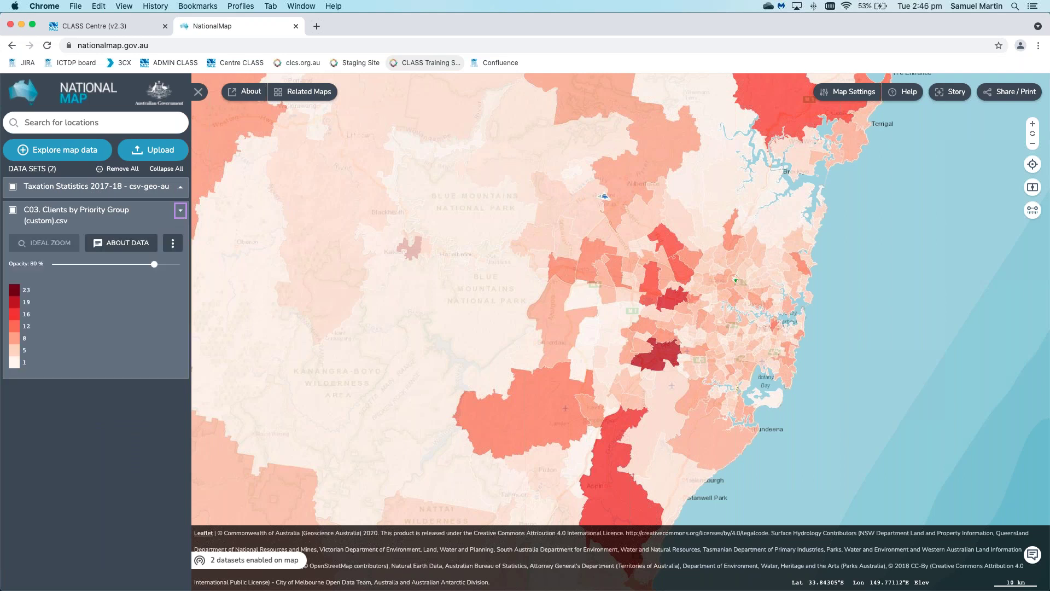
left_click(180, 188)
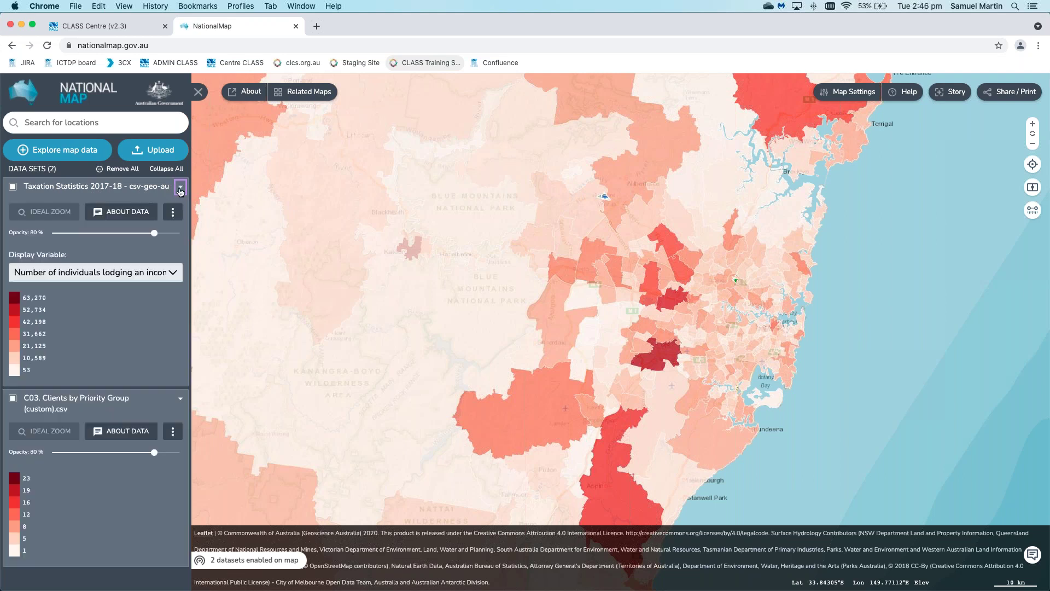
- Turn on the split-map comparison and assign Taxation Statistics 2017-18 to the Left side only
left_click(1033, 192)
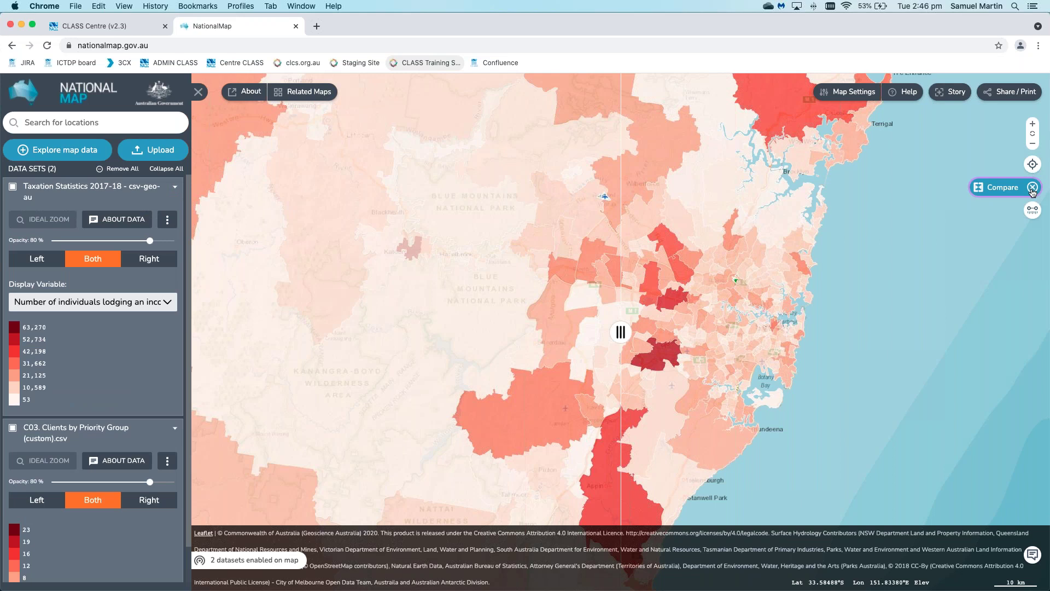
left_click(41, 261)
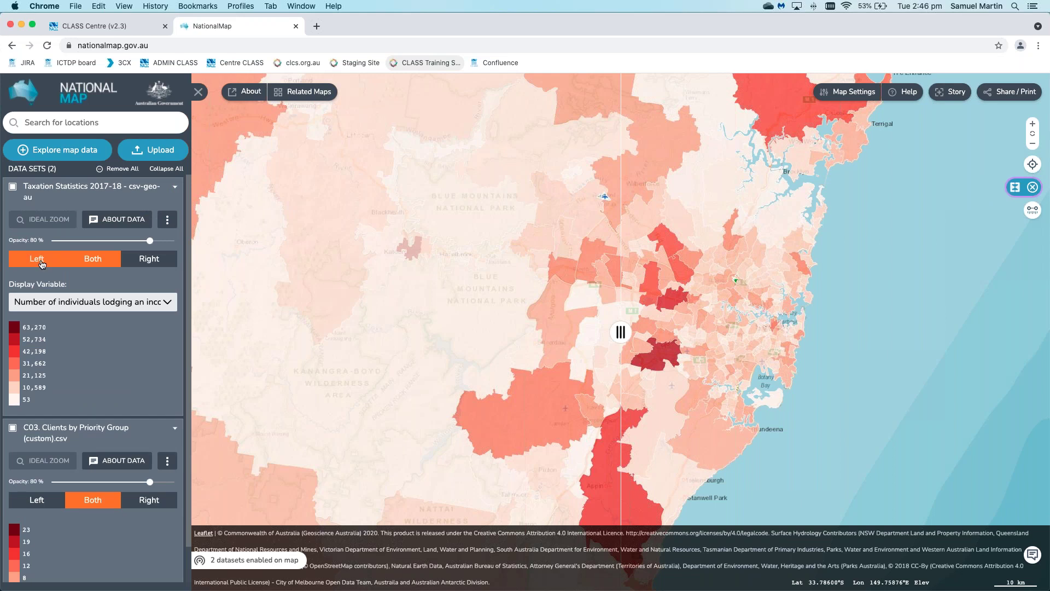
left_click(42, 264)
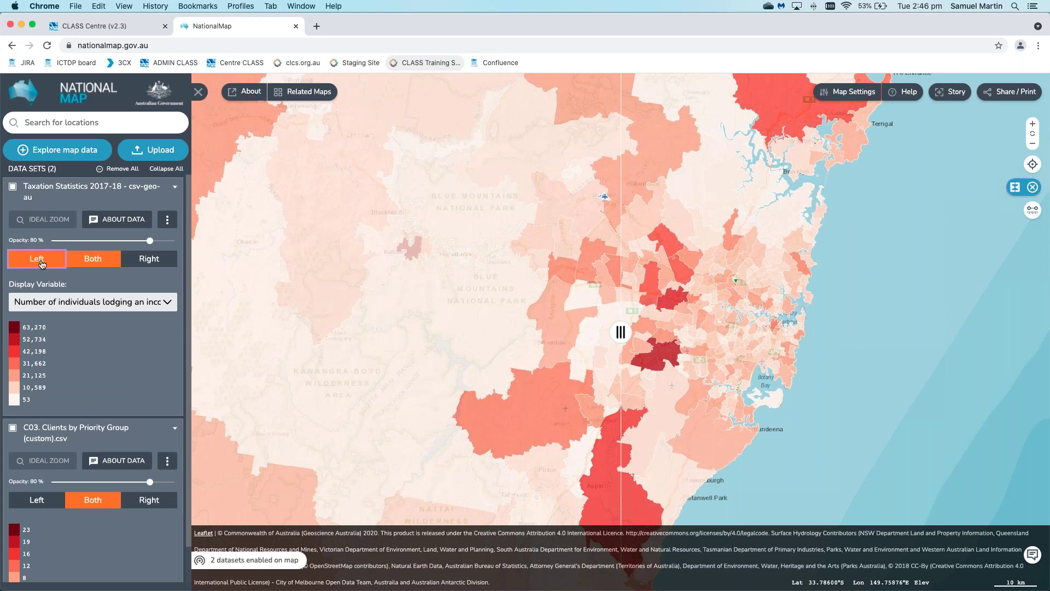
- Move the comparison divider to central Sydney to compare the taxation statistics with the C03 client areas
left_click(1034, 125)
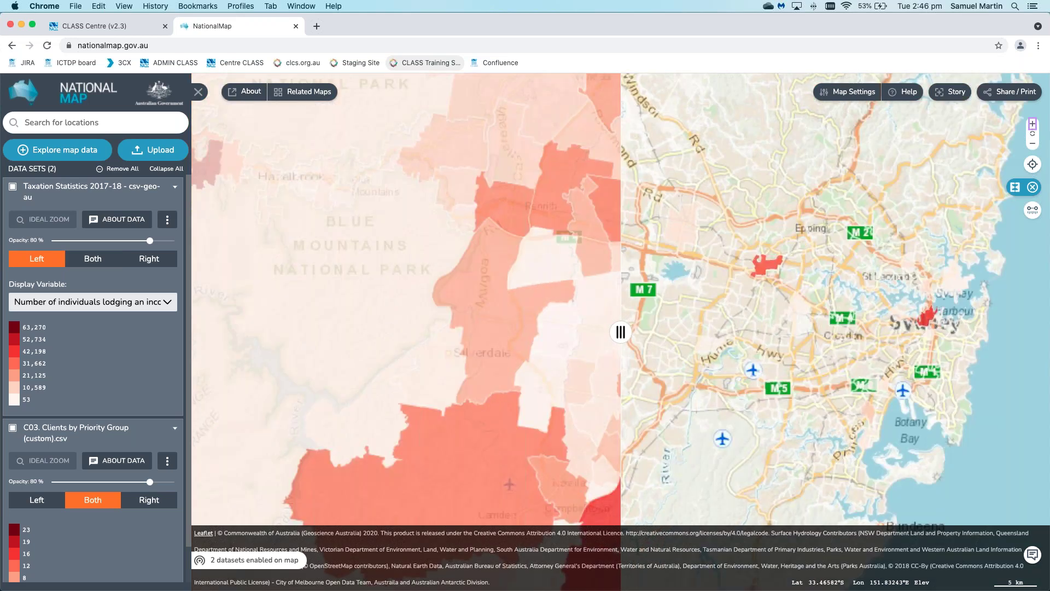
left_click_drag(620, 332, 763, 385)
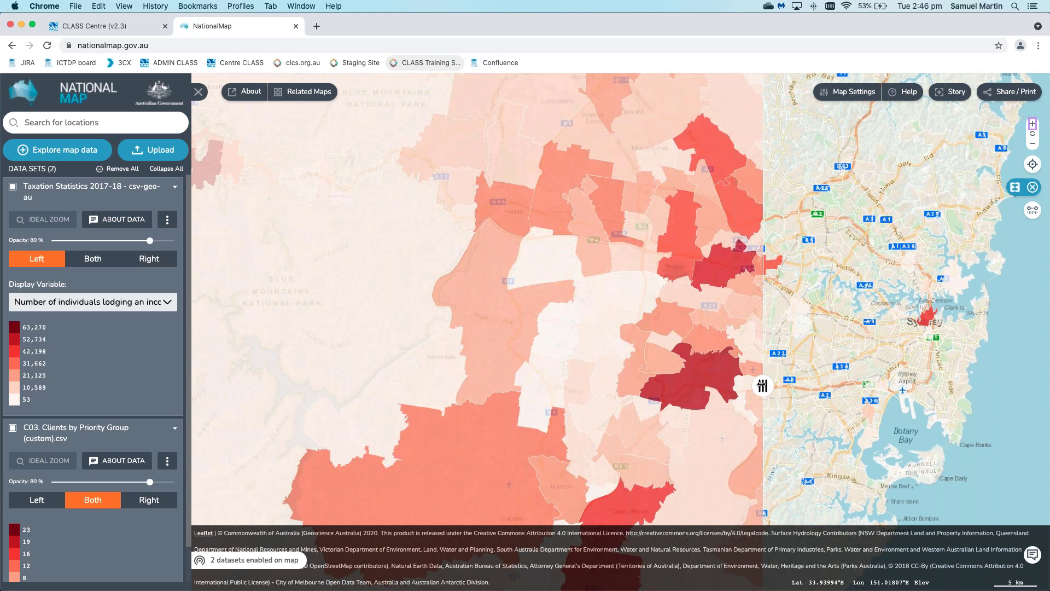
left_click_drag(762, 386, 924, 394)
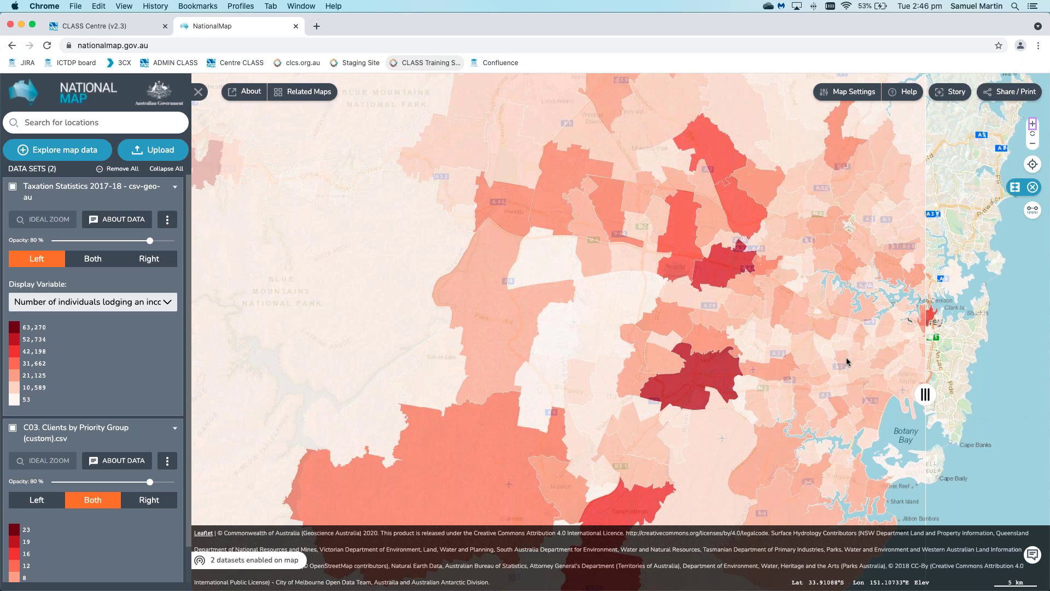
left_click_drag(846, 361, 547, 357)
left_click_drag(925, 394, 632, 378)
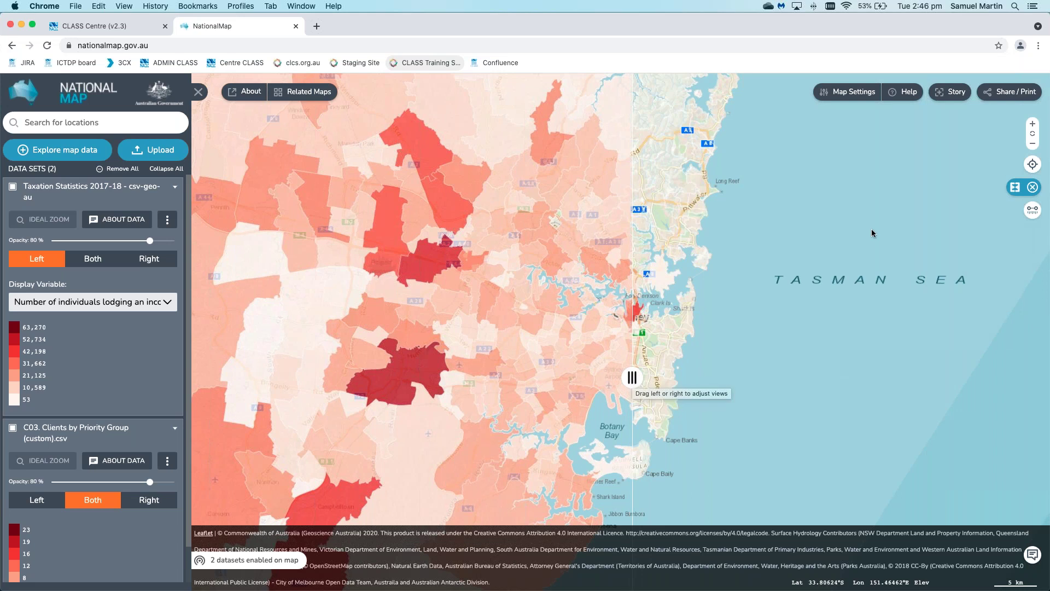
left_click(1033, 124)
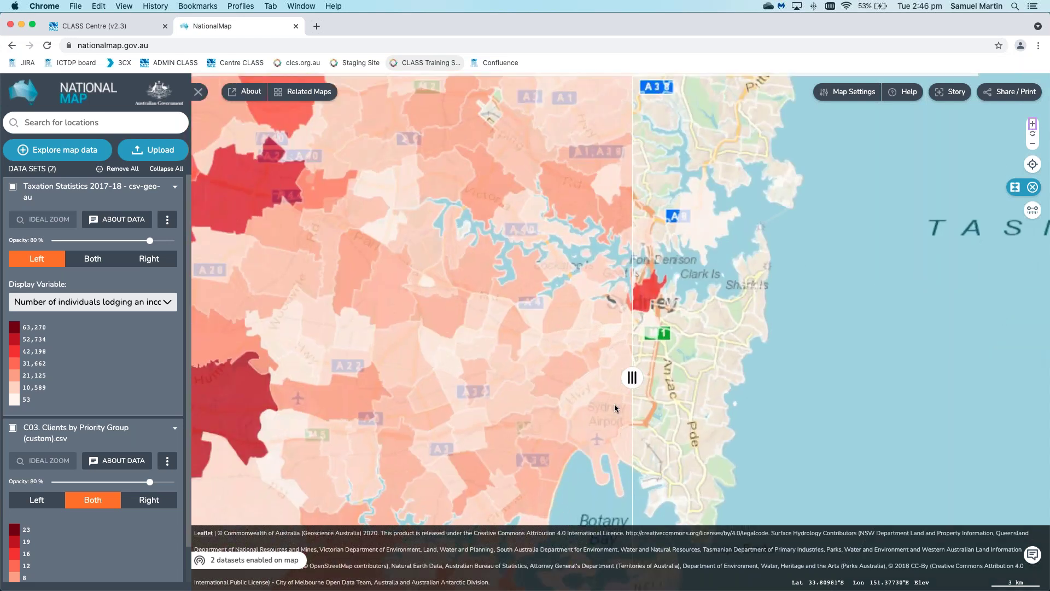
left_click_drag(634, 376, 645, 376)
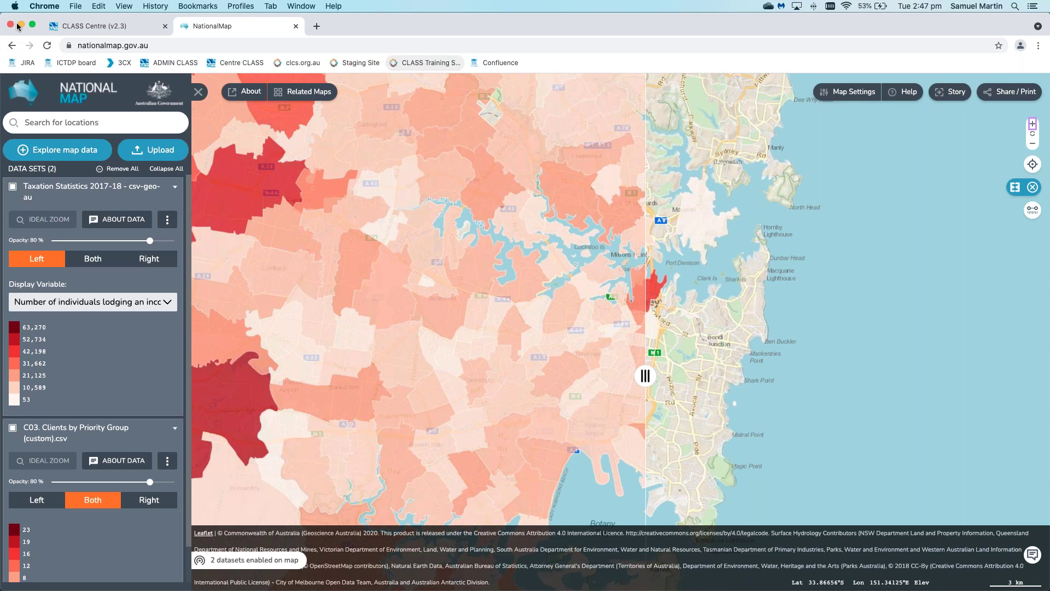
- Revisit the C03 report in CLASS, and back in NationalMap view the action options and display variables of Taxation Statistics 2017-18
left_click(93, 25)
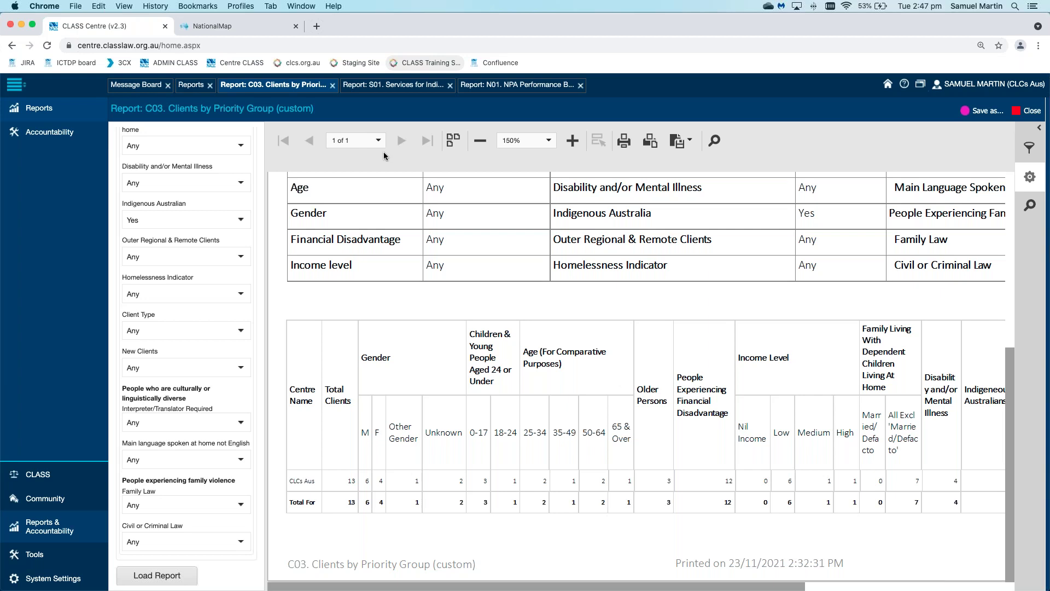
left_click(238, 26)
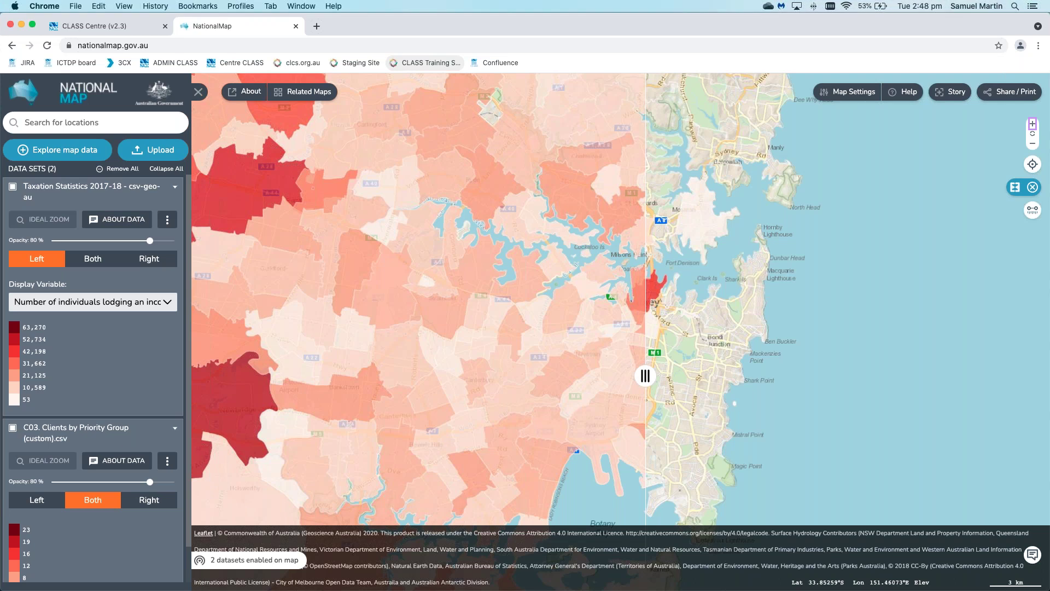
left_click(170, 222)
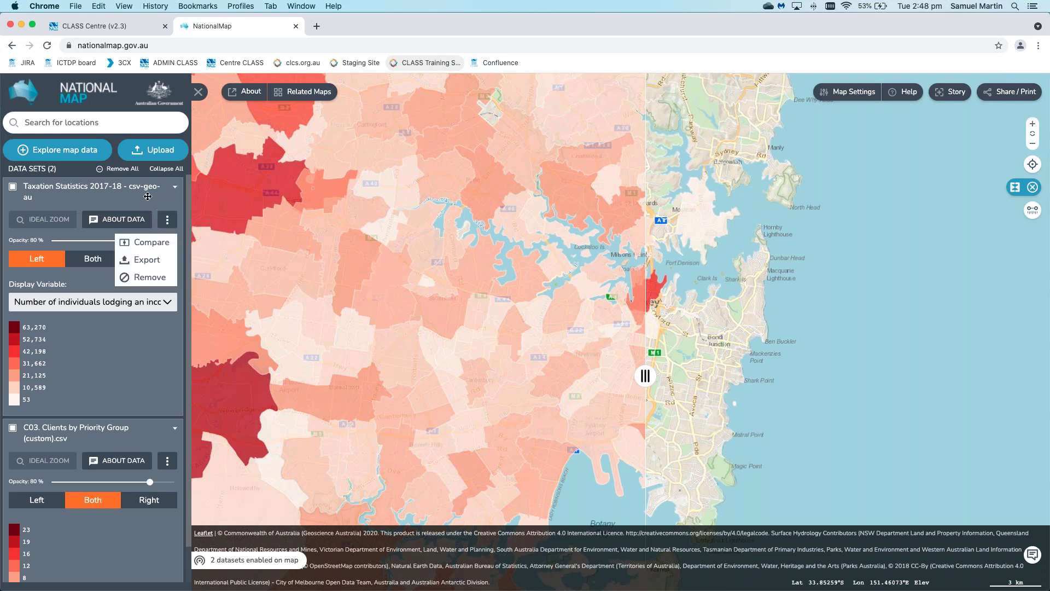
left_click(147, 330)
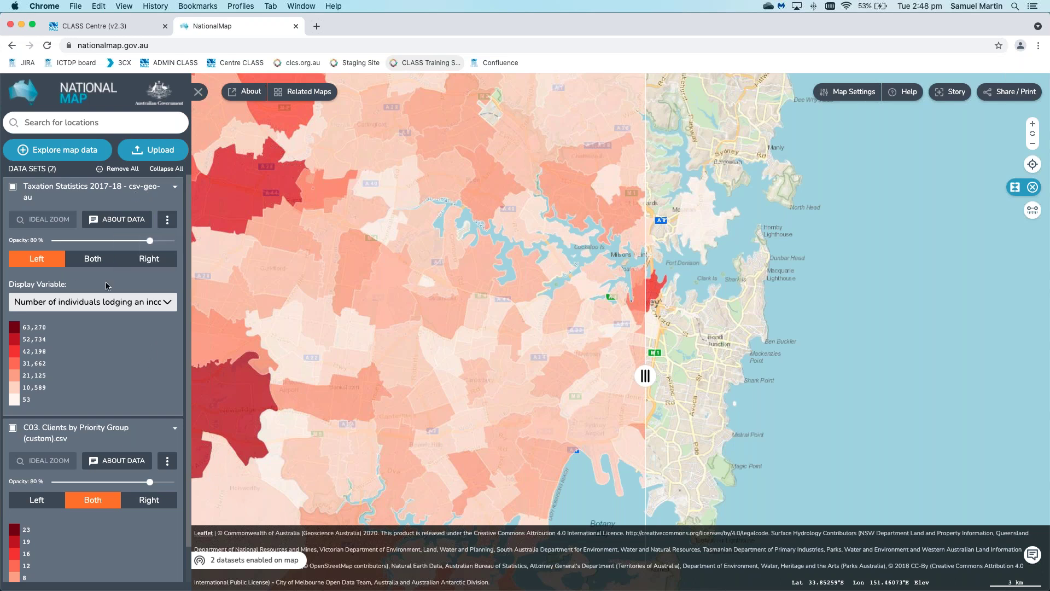
left_click(171, 304)
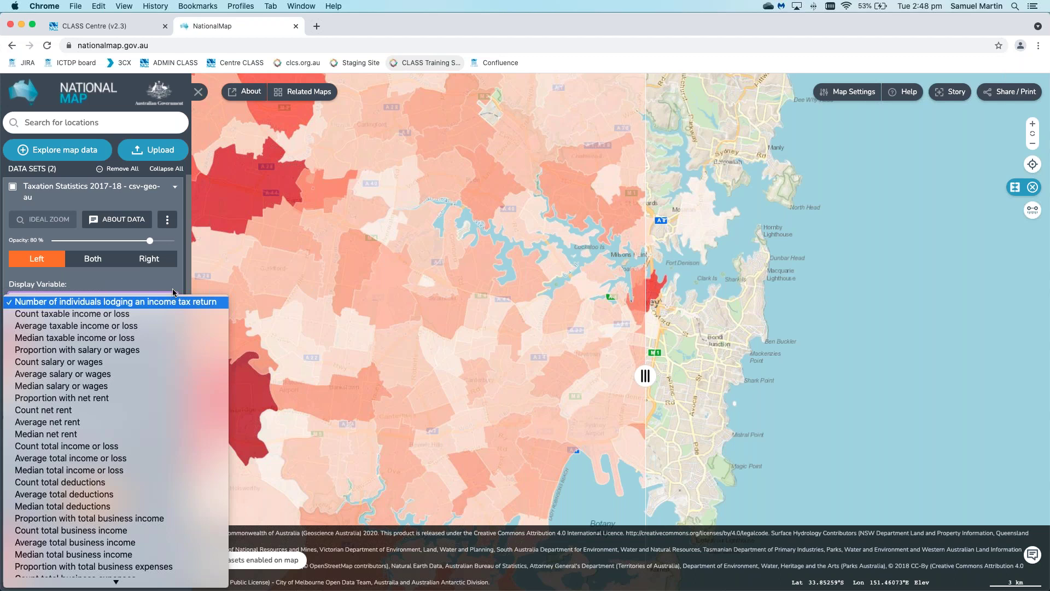
- Collapse the details of Taxation Statistics 2017-18 and set the C03 client dataset's opacity to 100%
left_click(180, 187)
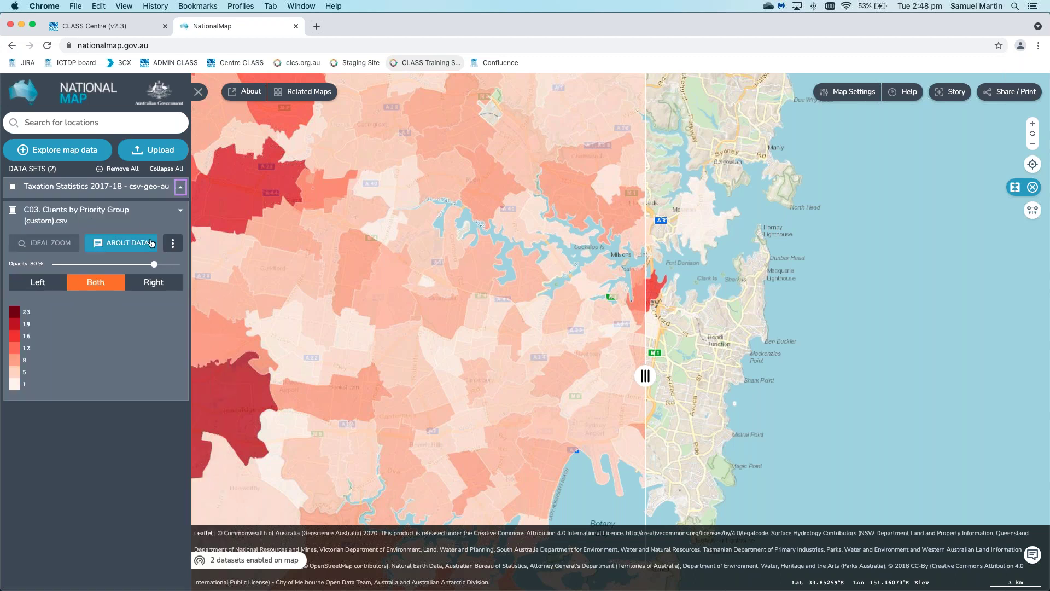
left_click(139, 280)
left_click_drag(154, 263, 181, 264)
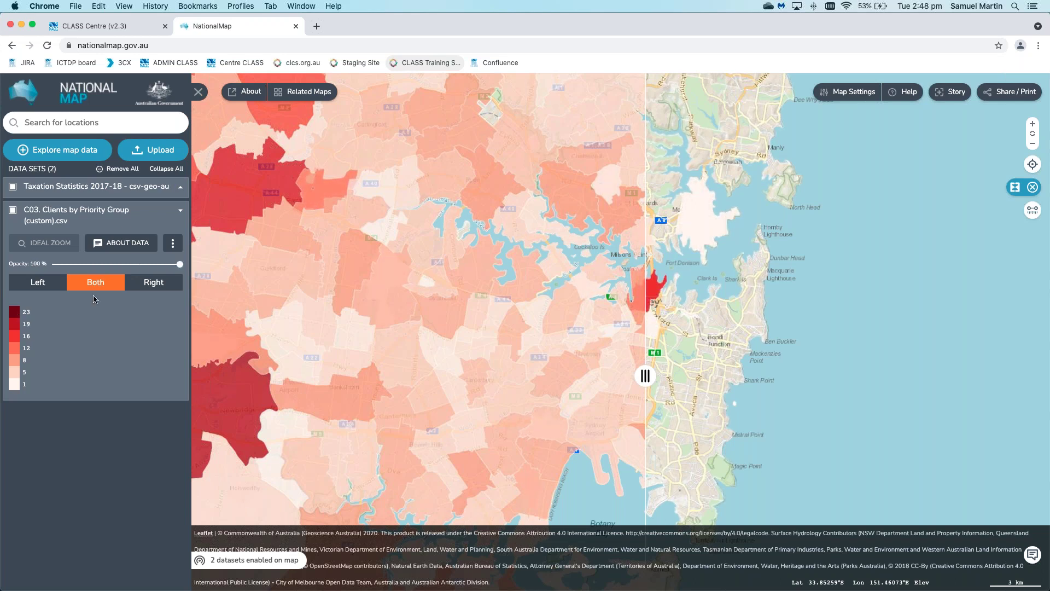
- View the C03 client dataset's action options and the map settings without changing anything
left_click(173, 242)
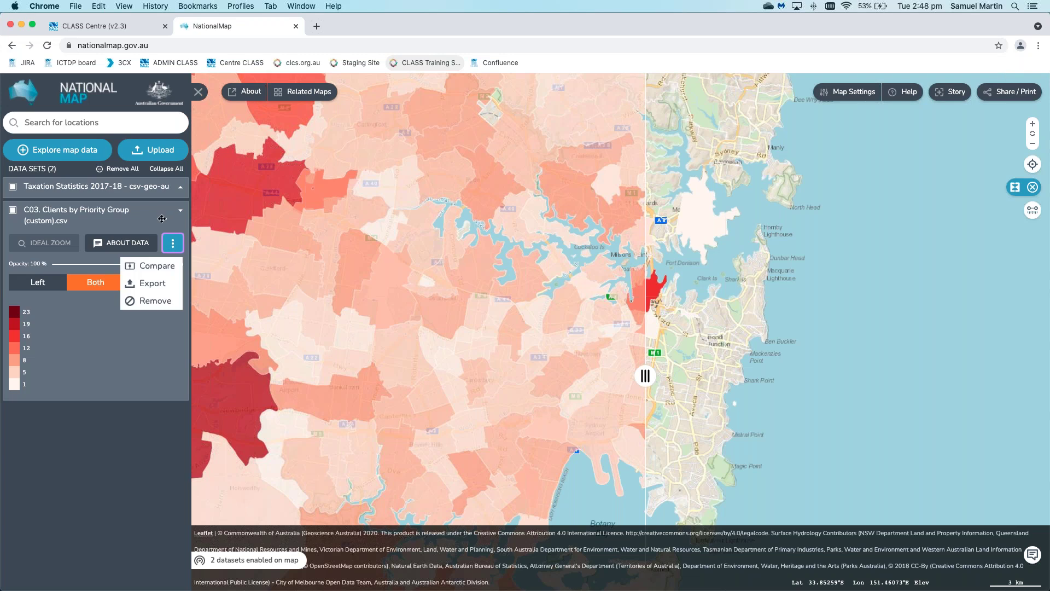
left_click(157, 220)
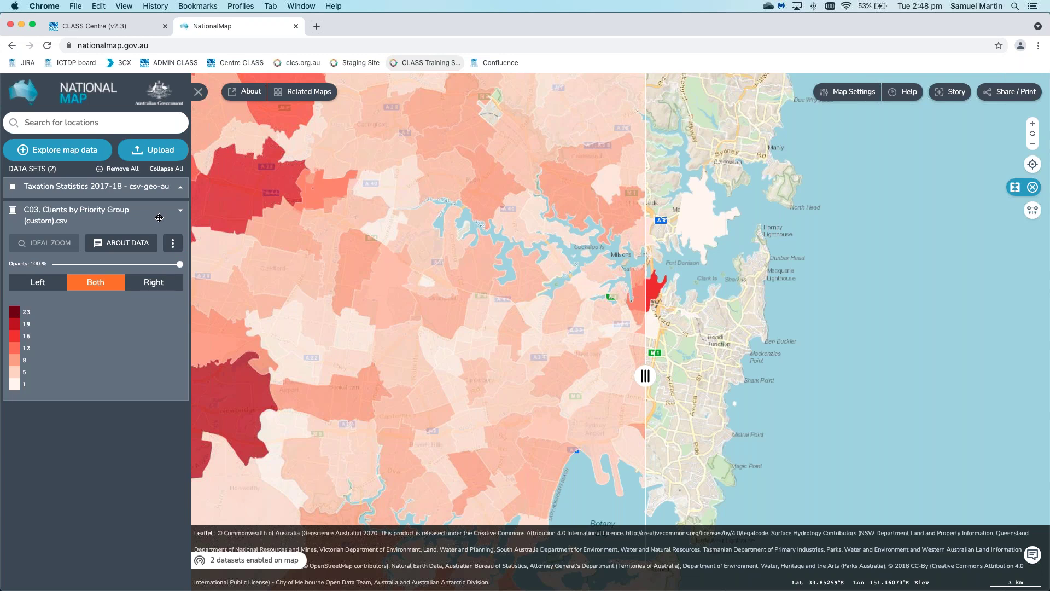
left_click(867, 92)
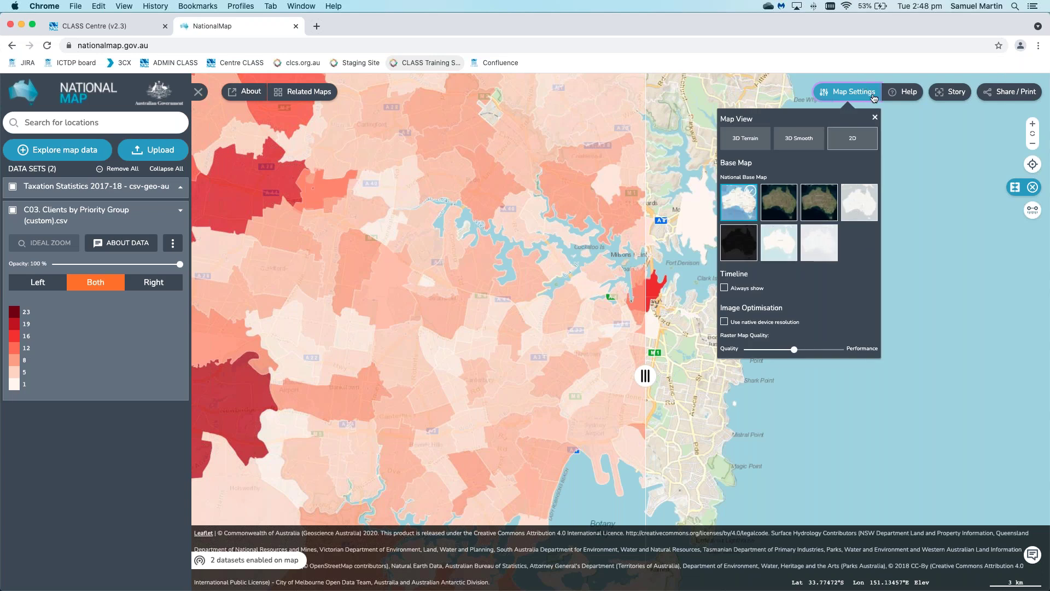
left_click(876, 118)
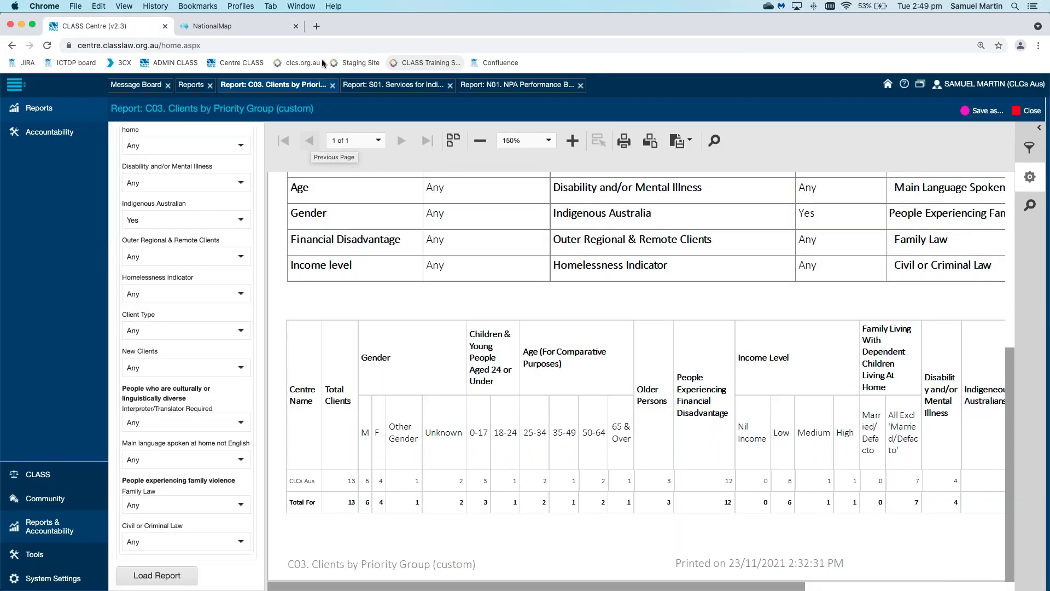
- Switch to the S01 Services for Individuals Count report in CLASS, go to page 2, and read all pages in multipage view
left_click(401, 86)
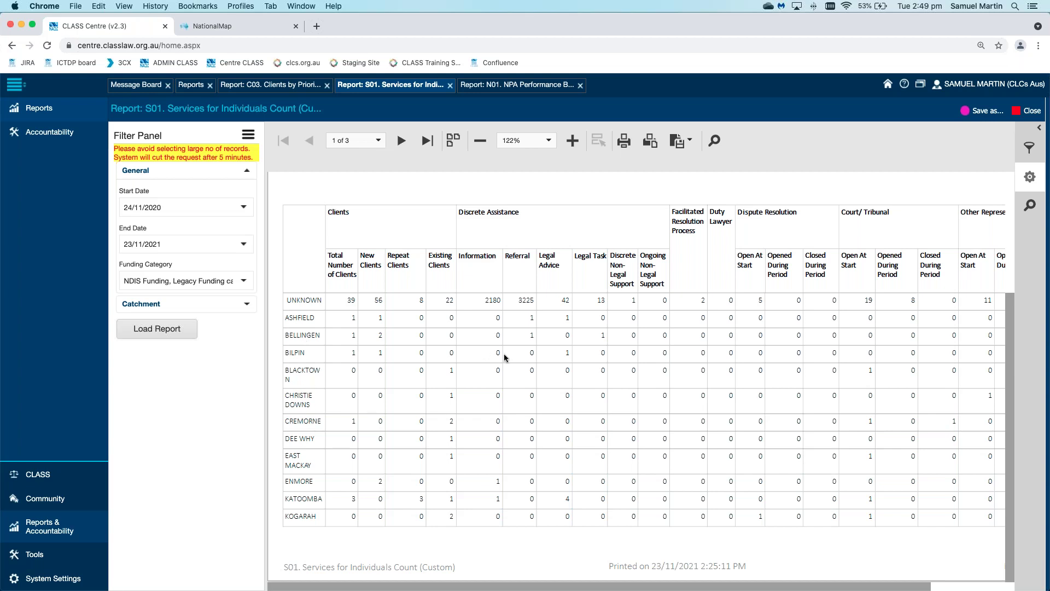
left_click(392, 145)
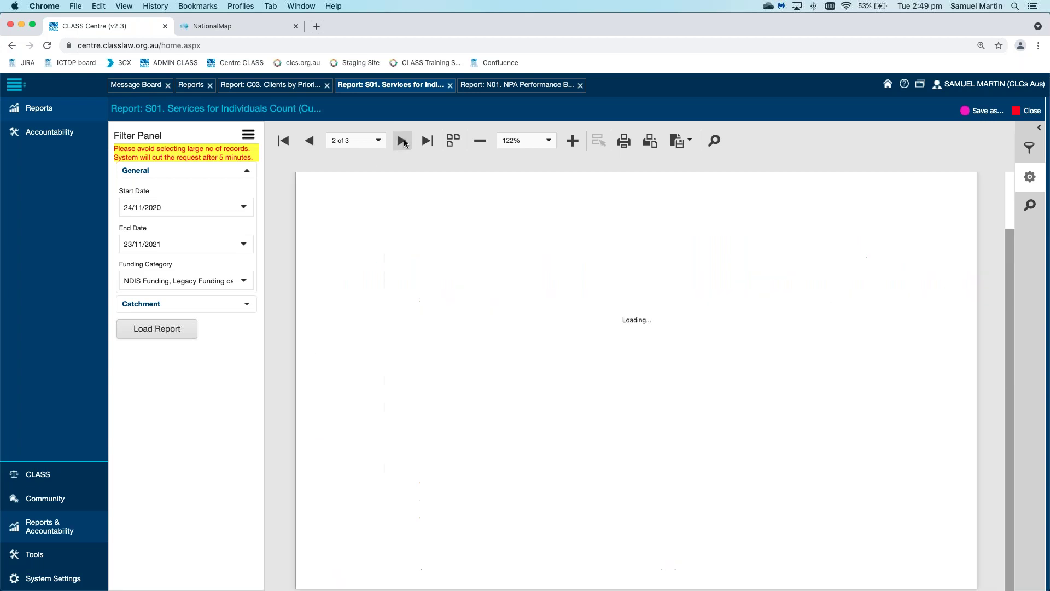
left_click(379, 141)
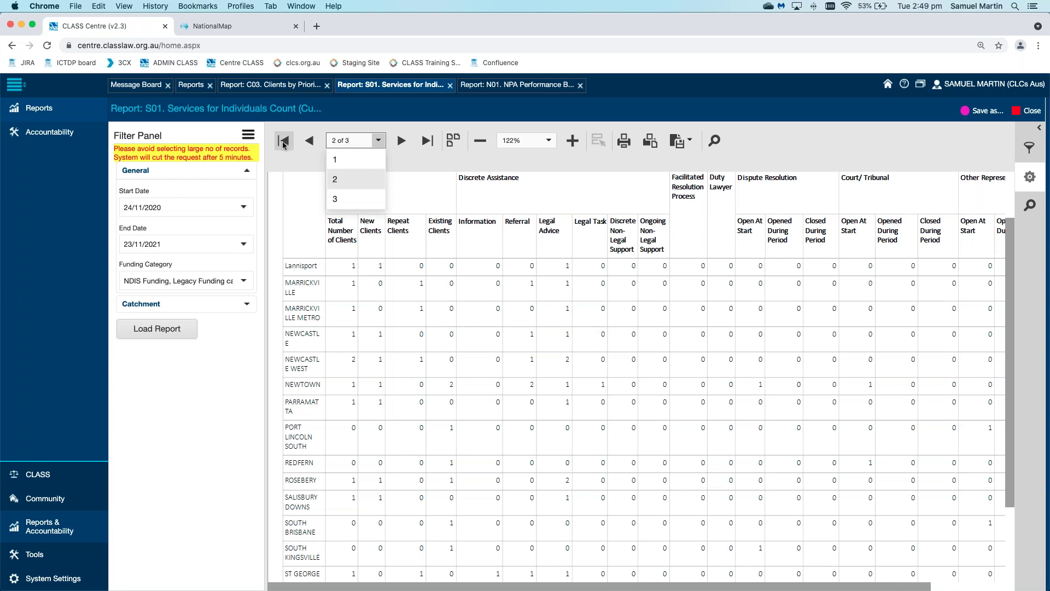
left_click(451, 142)
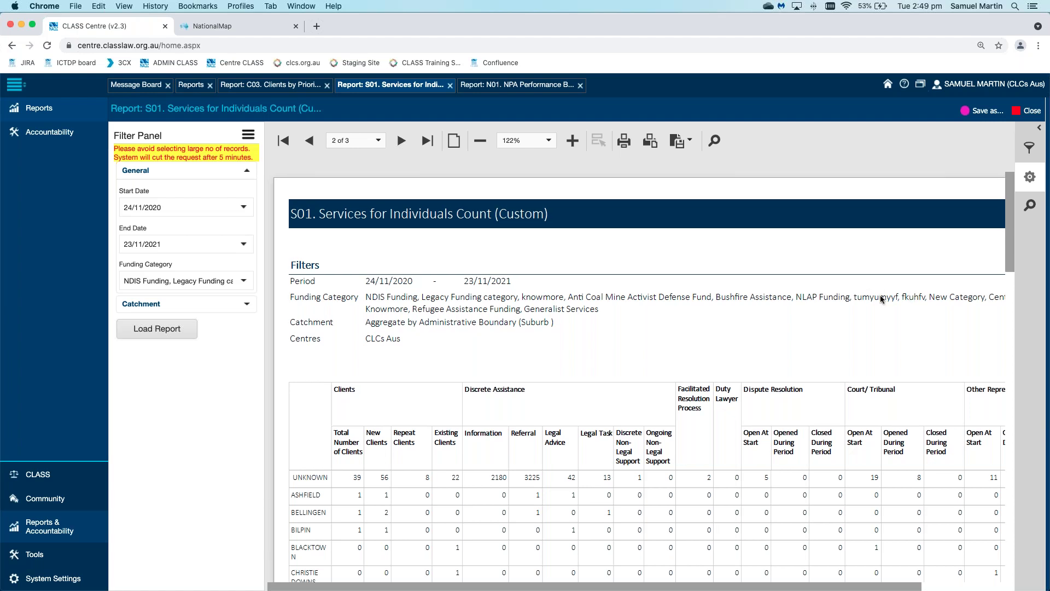
scroll(882, 298, "down", 10)
scroll(881, 294, "down", 15)
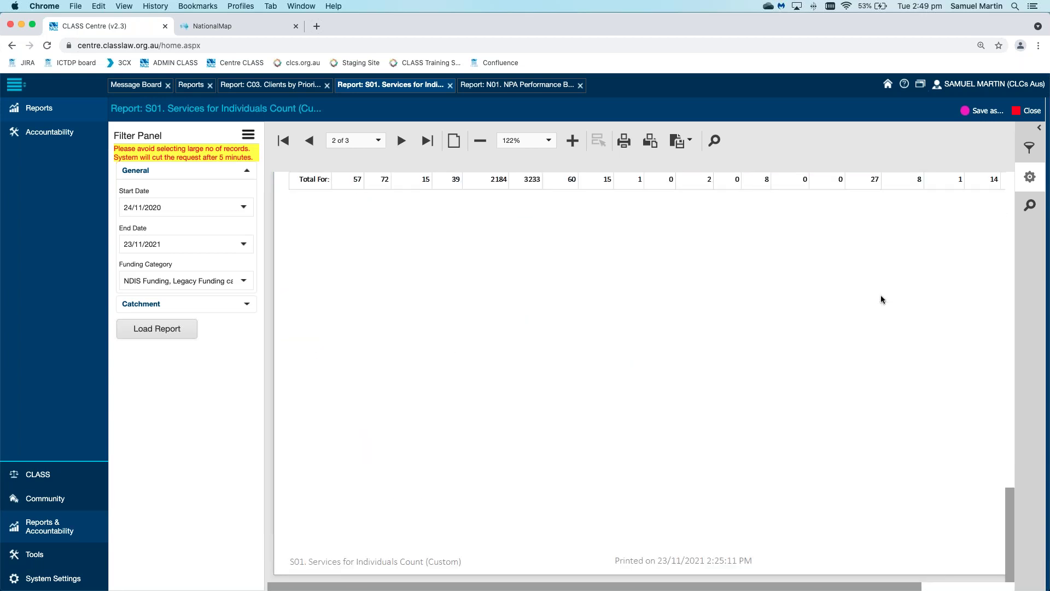
scroll(880, 294, "down", 10)
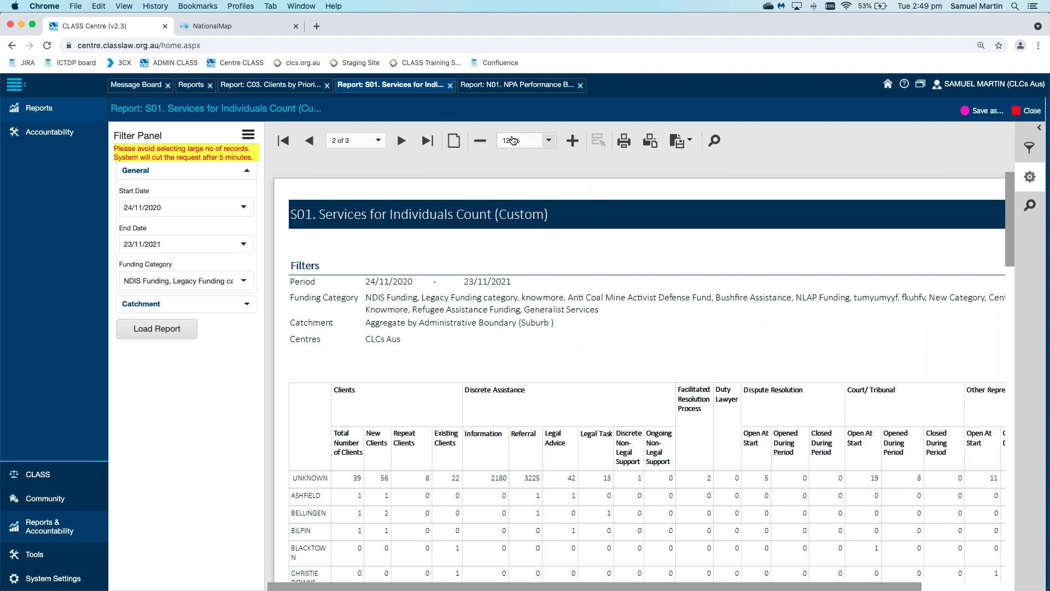
- Preview the printable version of the S01 report and close it, and search the report for "bilpin"
left_click(623, 141)
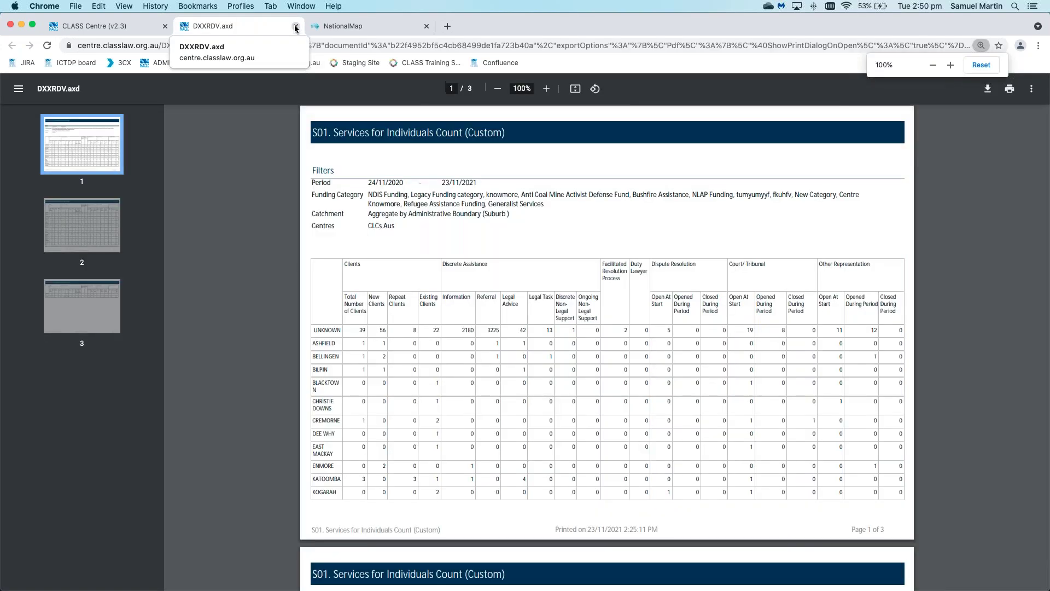
left_click(295, 27)
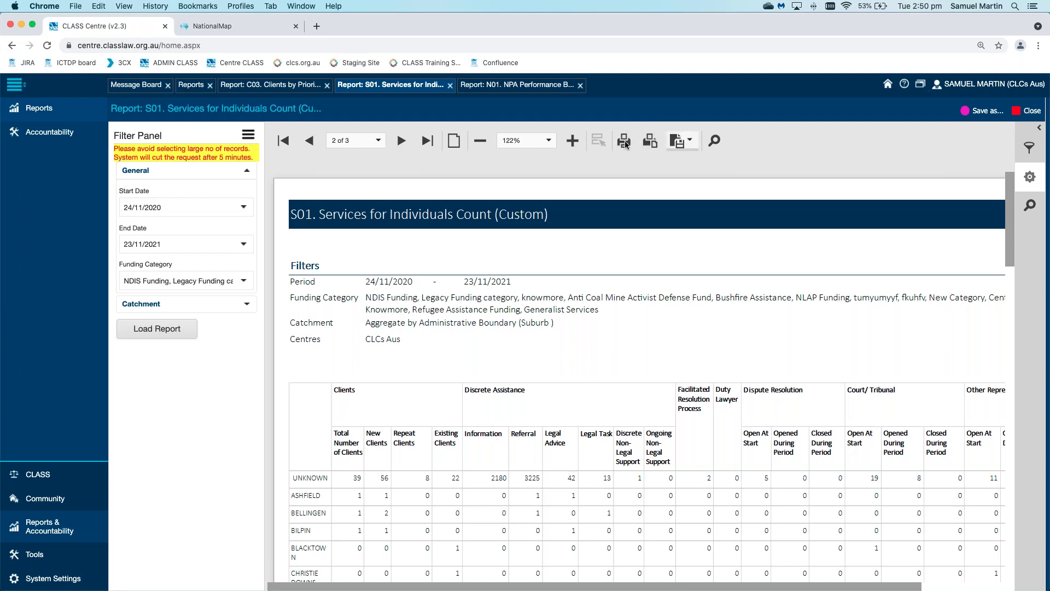
left_click(720, 140)
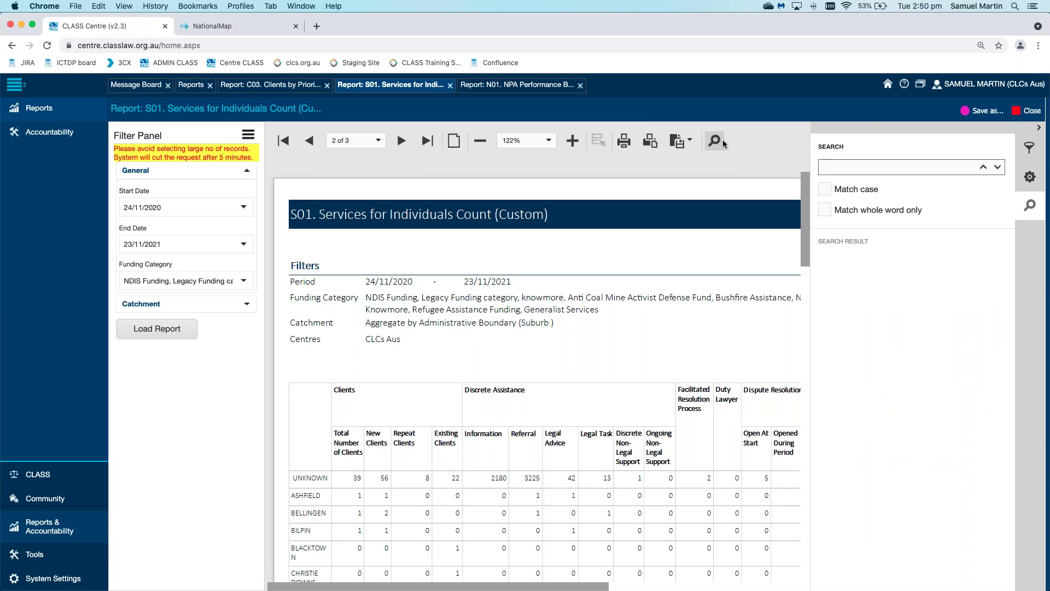
type("bilpin")
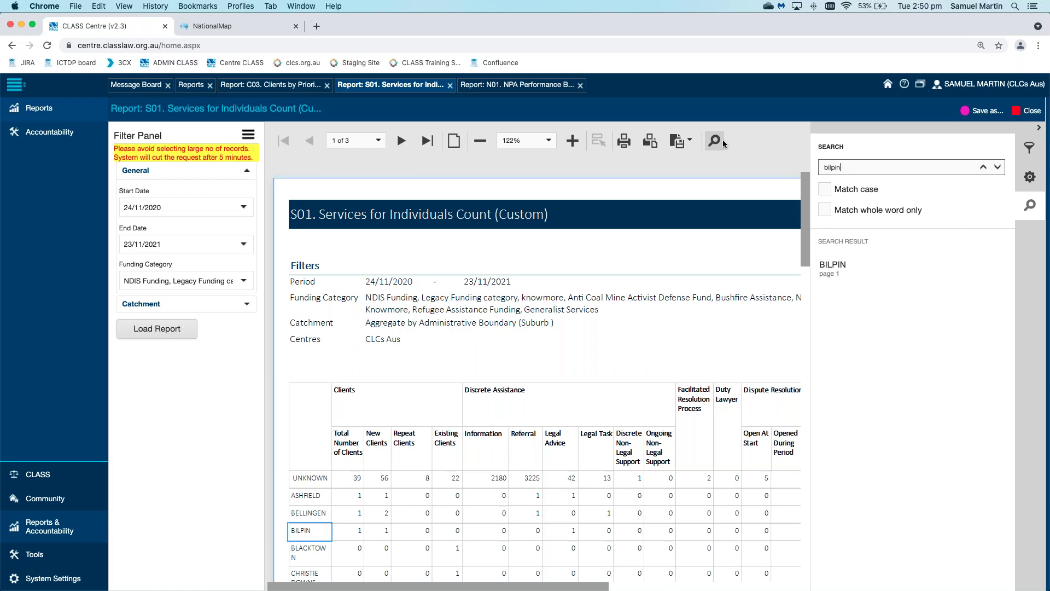
left_click(857, 274)
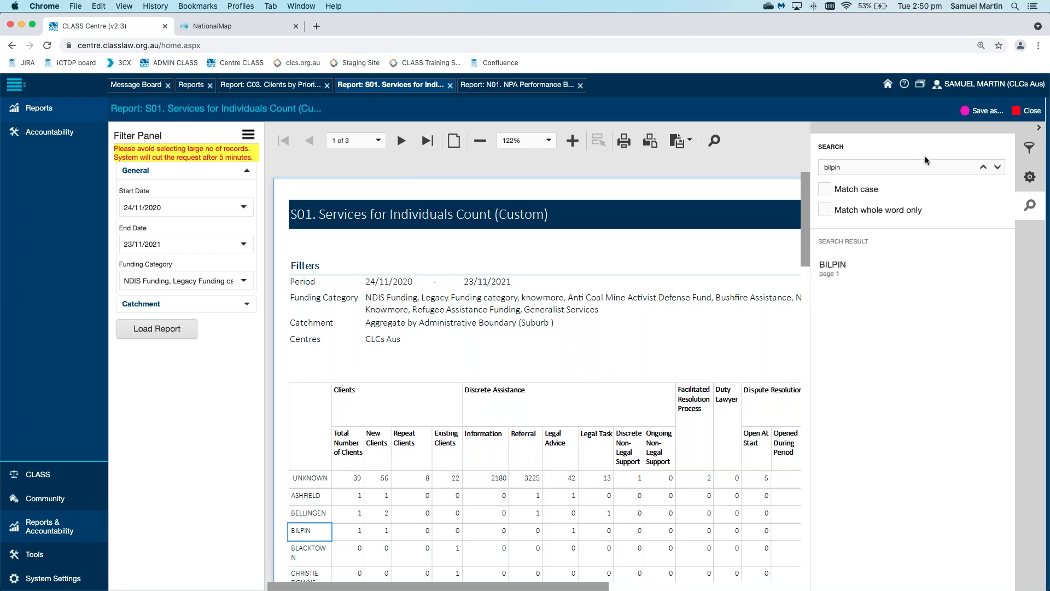
left_click(1039, 129)
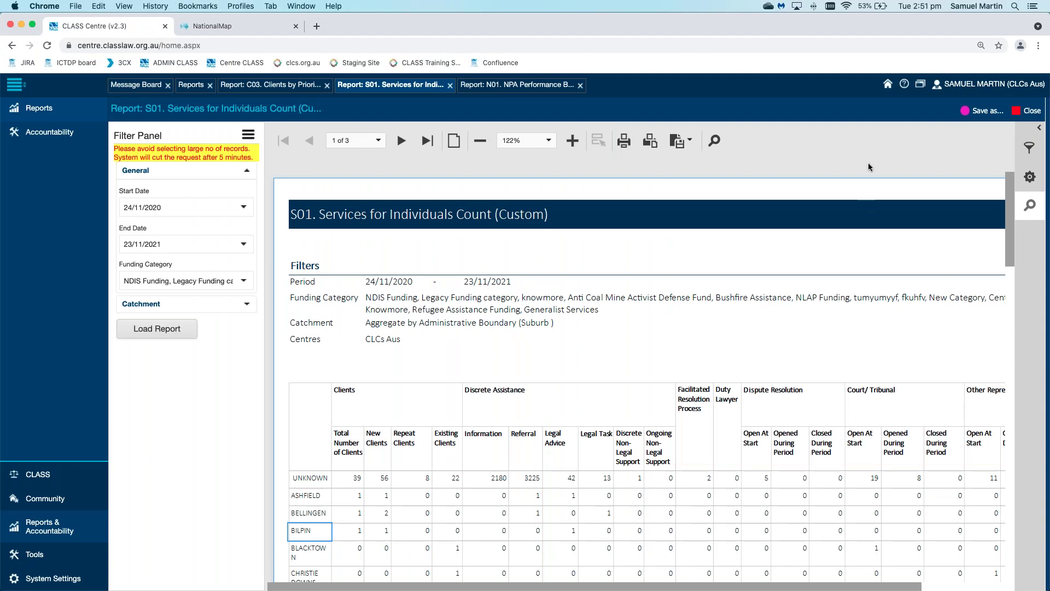
- Open the CLASS help page on the Community Legal Centres Australia website and look over its documentation links
left_click(905, 85)
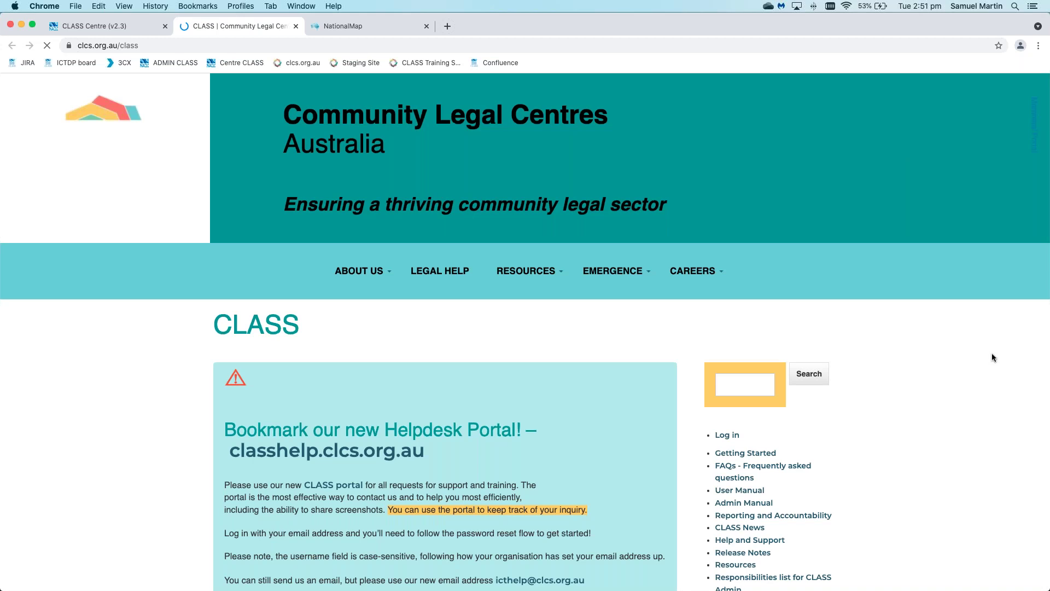
scroll(993, 353, "down", 4)
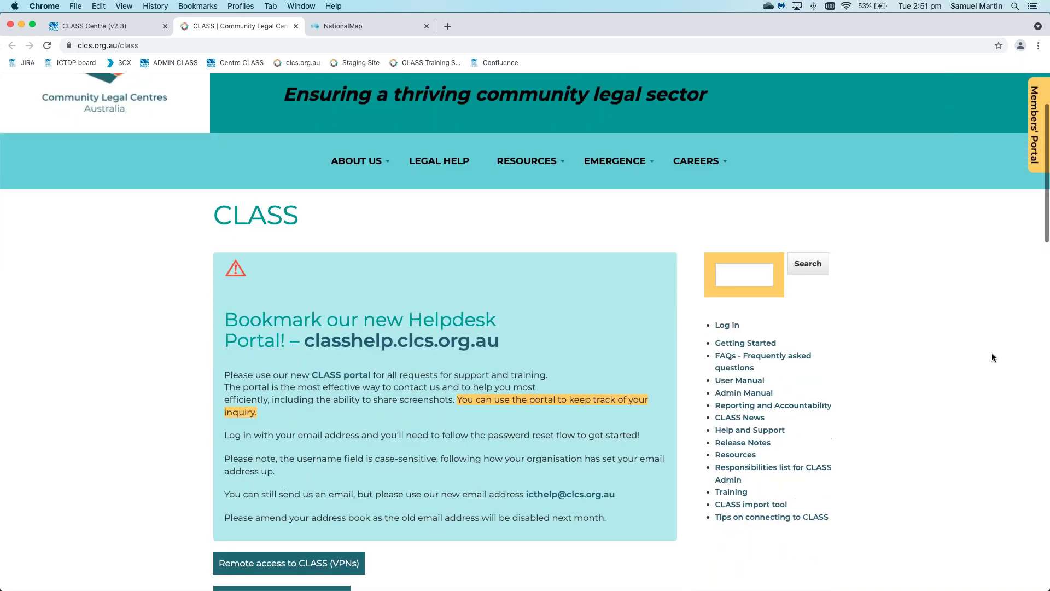
scroll(992, 353, "down", 4)
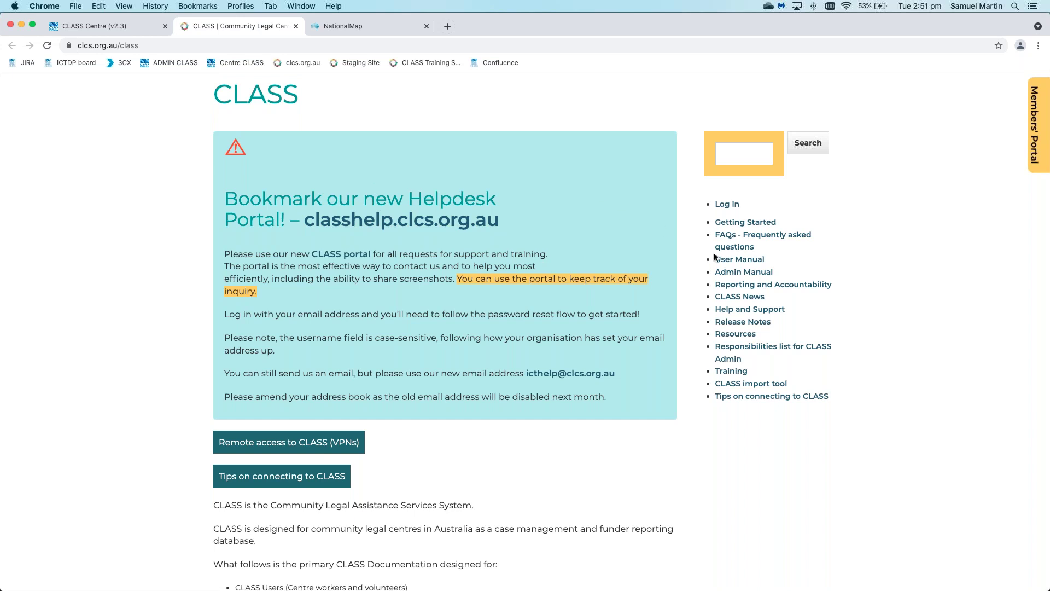
- Read through the CLASS help page, including the helpdesk portal notice and the instructions on using the documentation
scroll(994, 302, "down", 3)
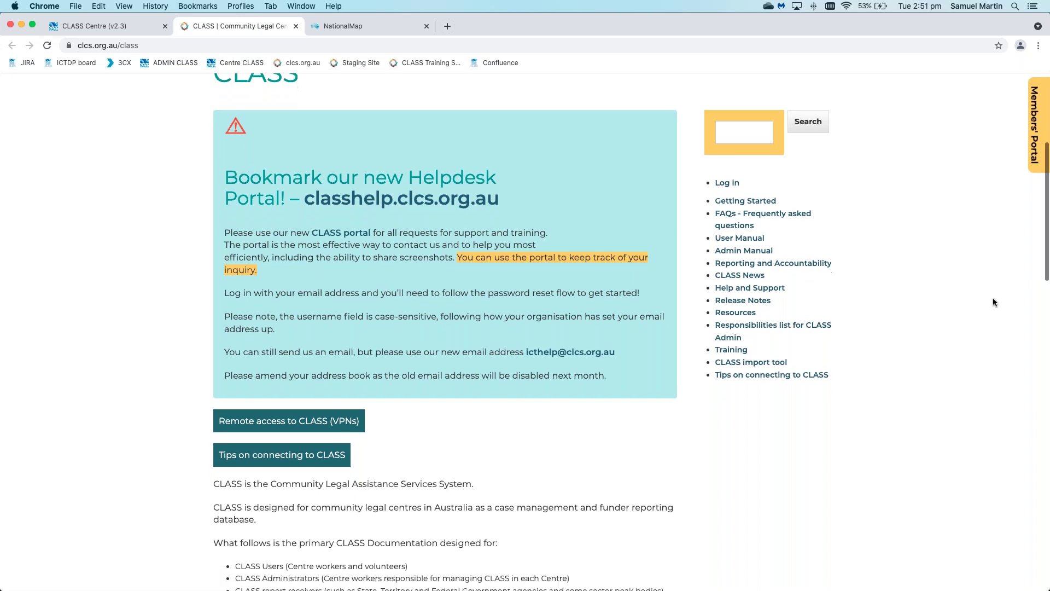
scroll(994, 302, "down", 1)
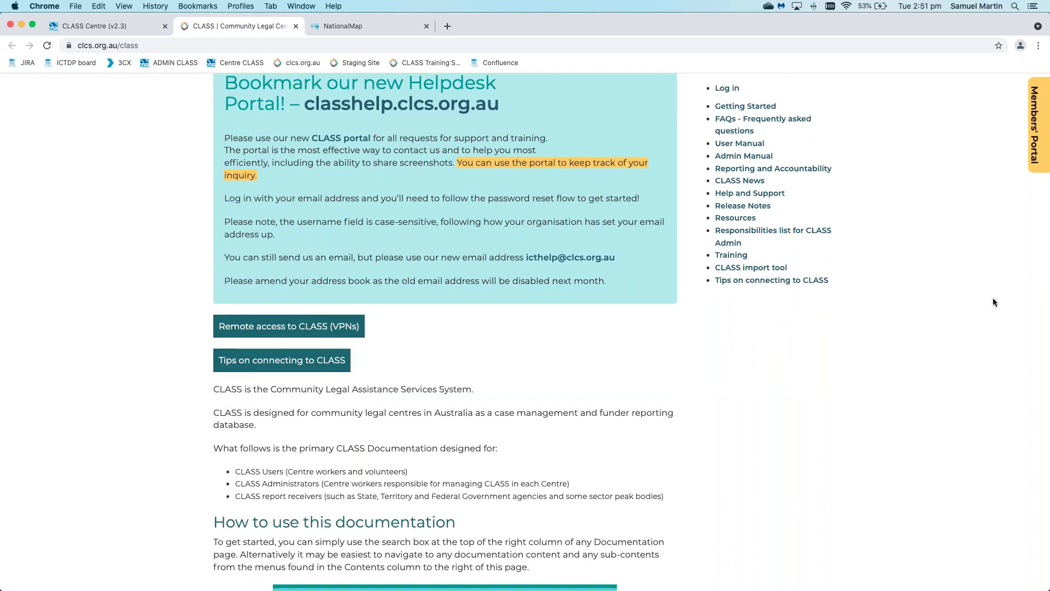
scroll(993, 300, "down", 10)
scroll(994, 302, "down", 15)
scroll(993, 301, "up", 20)
scroll(858, 342, "up", 10)
scroll(866, 343, "down", 3)
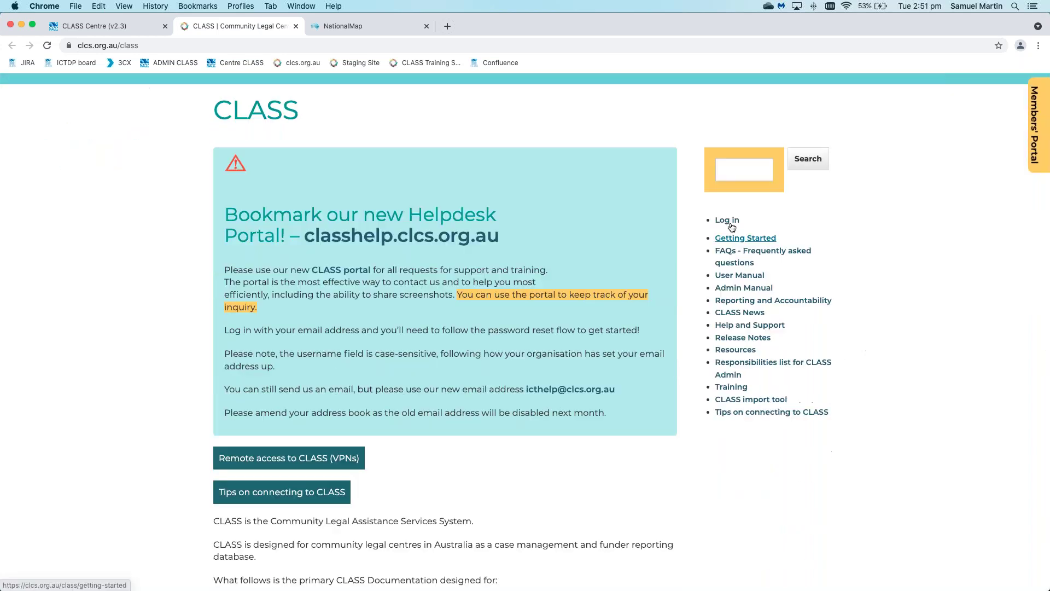
- Open the Reporting and Accountability help page and review its report types, introduction video and general reporting FAQs
left_click(812, 305)
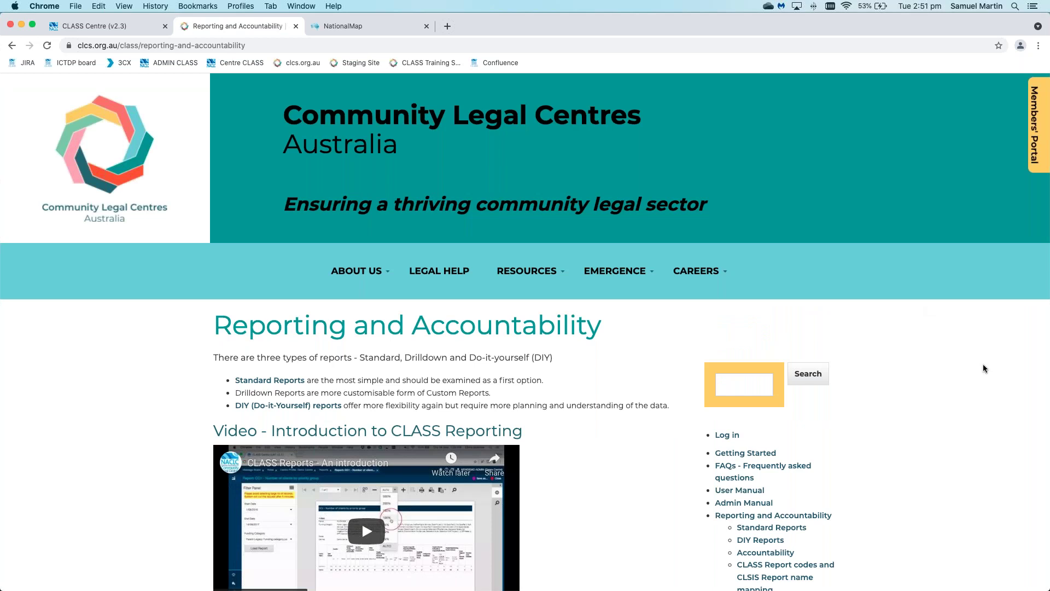
scroll(983, 364, "down", 4)
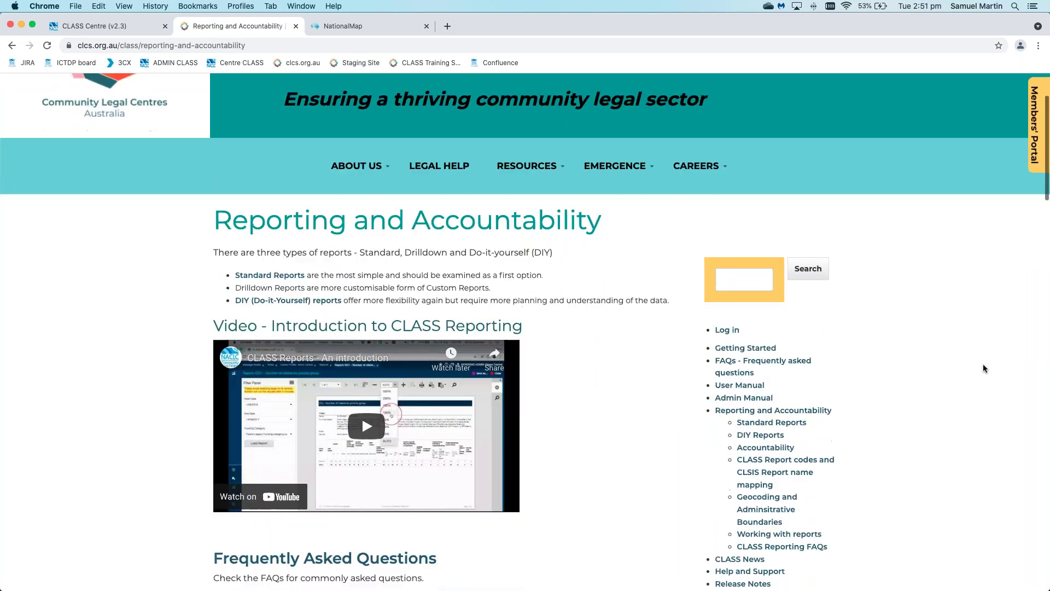
scroll(983, 364, "down", 5)
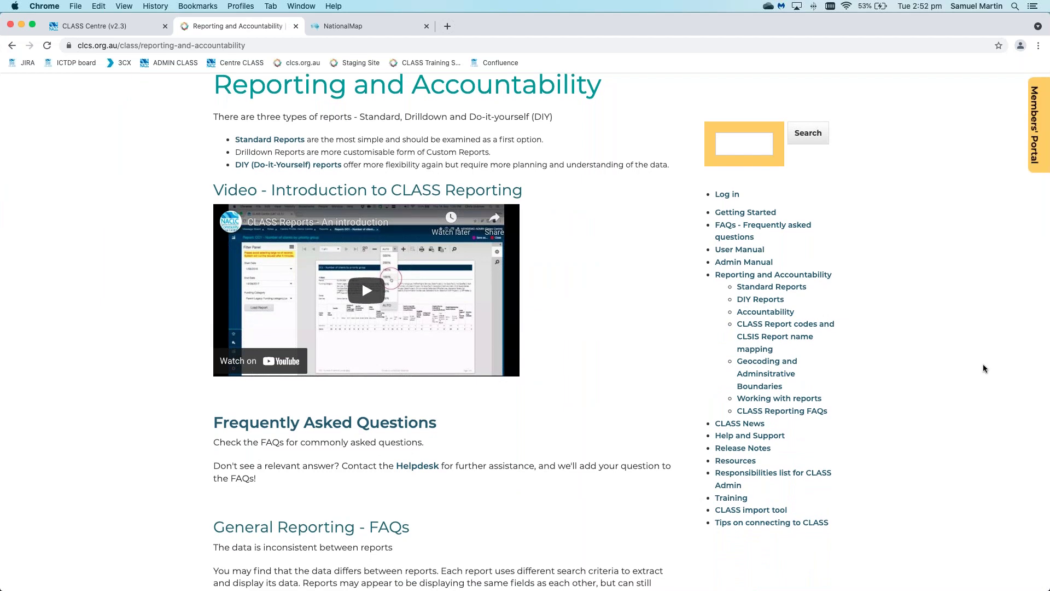
scroll(983, 368, "down", 3)
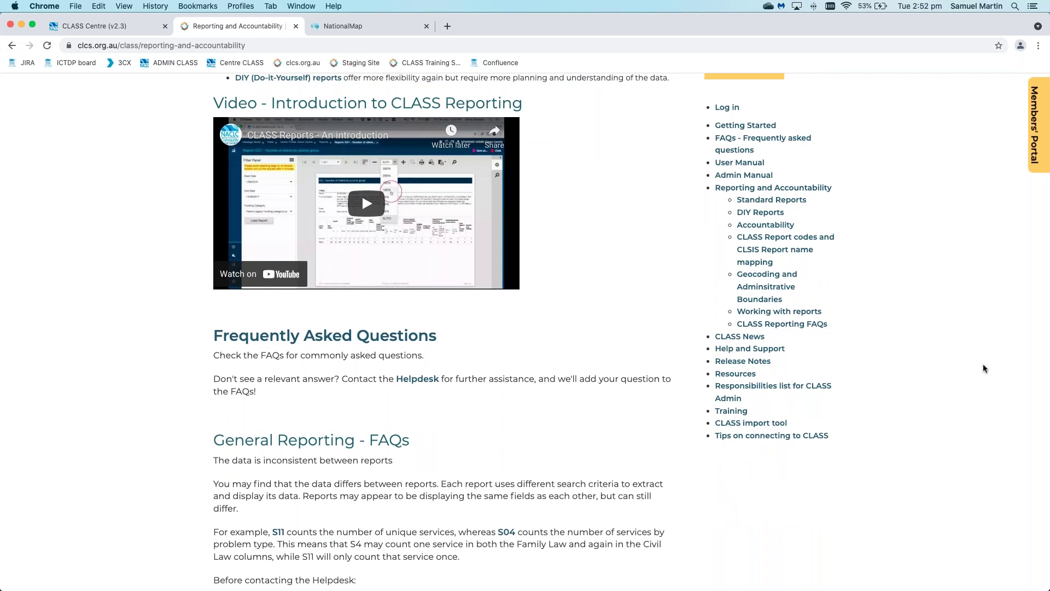
scroll(983, 364, "up", 4)
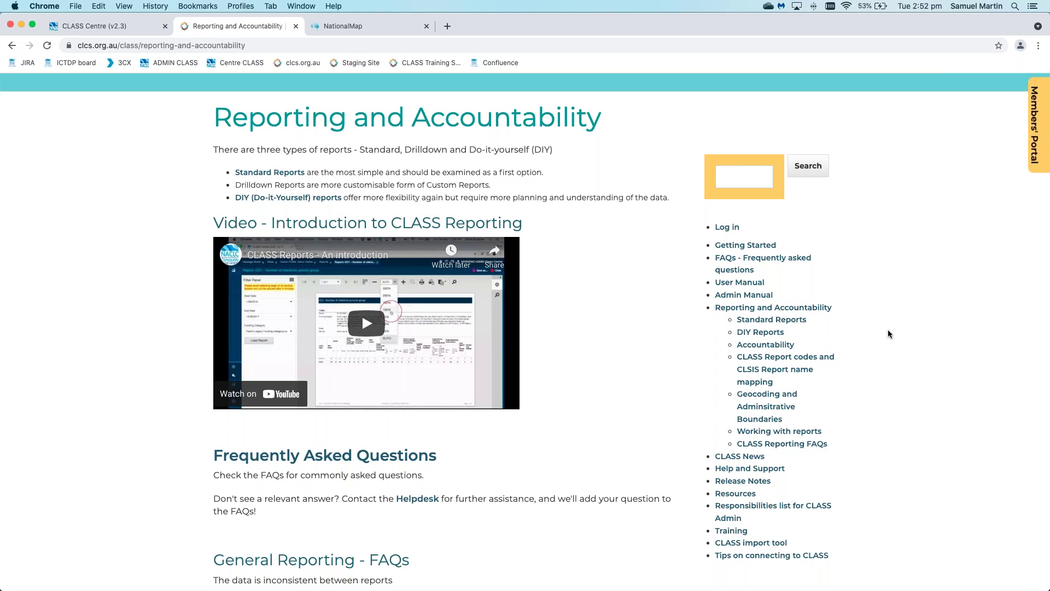
- Open the Standard Reports help page and read the table of report prefix codes and the report type links
left_click(798, 323)
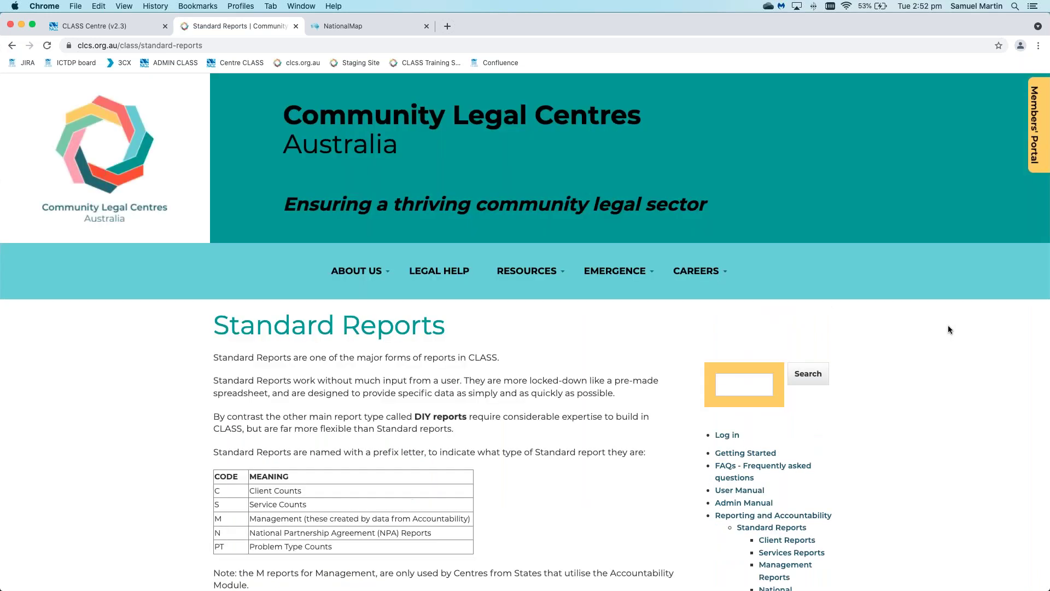
scroll(948, 329, "down", 3)
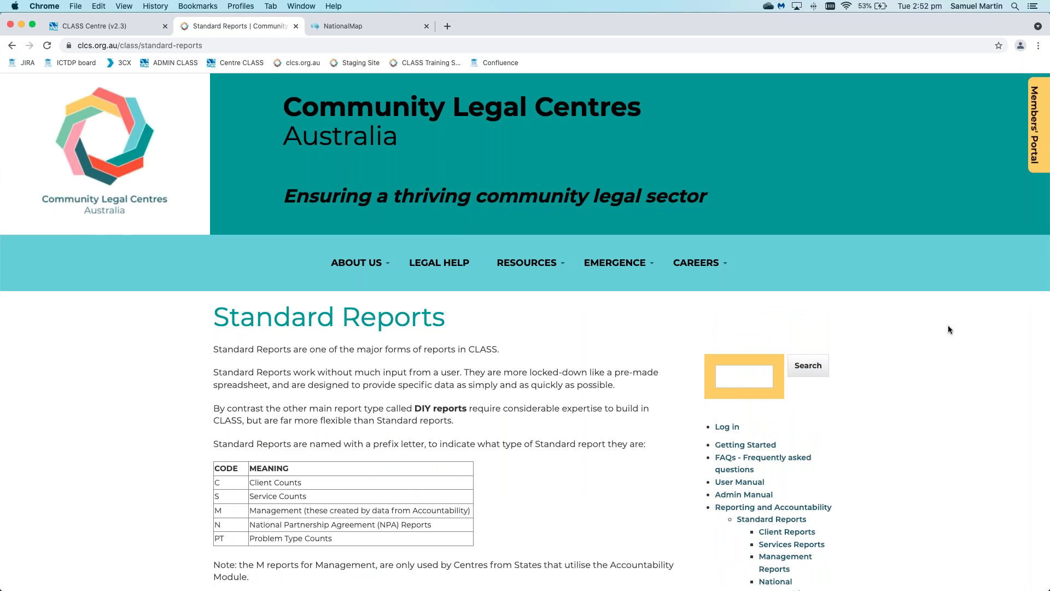
scroll(949, 328, "down", 2)
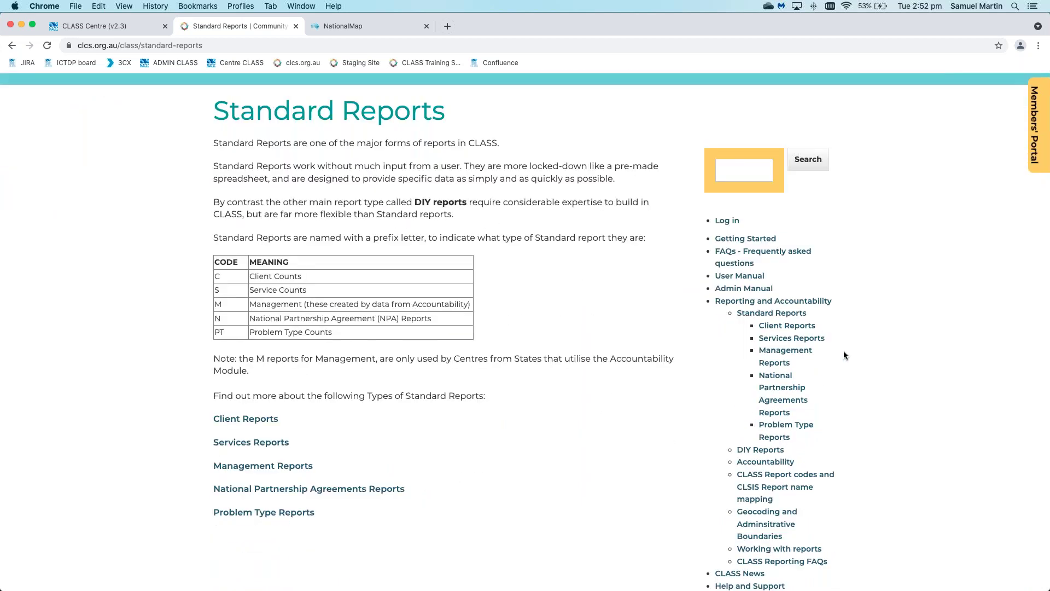
- Open the Services Reports help page and its S01. Service for Individuals Count (custom) article
left_click(809, 338)
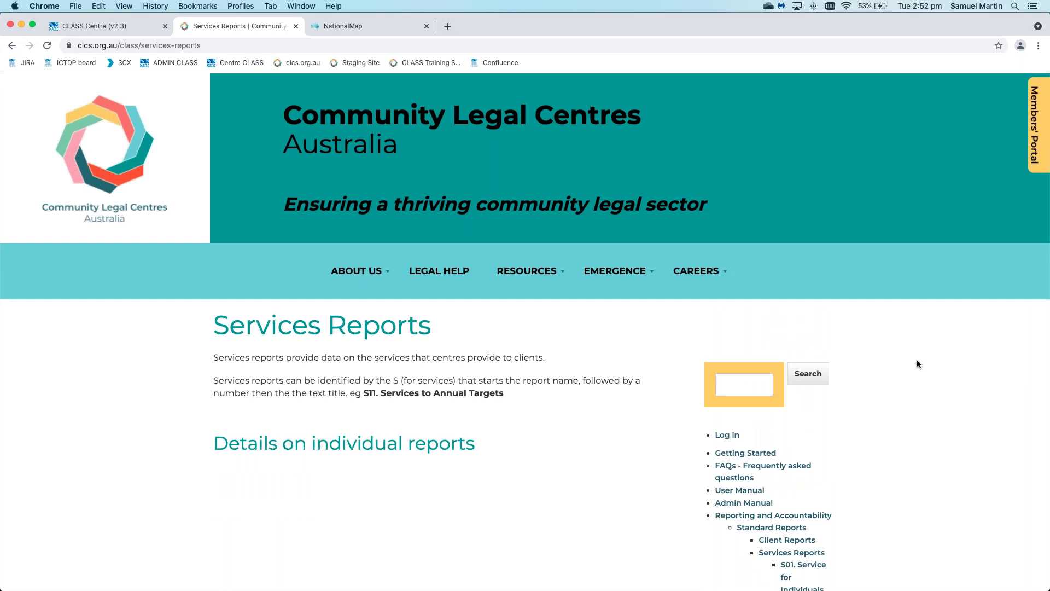
scroll(917, 360, "down", 5)
scroll(917, 361, "down", 2)
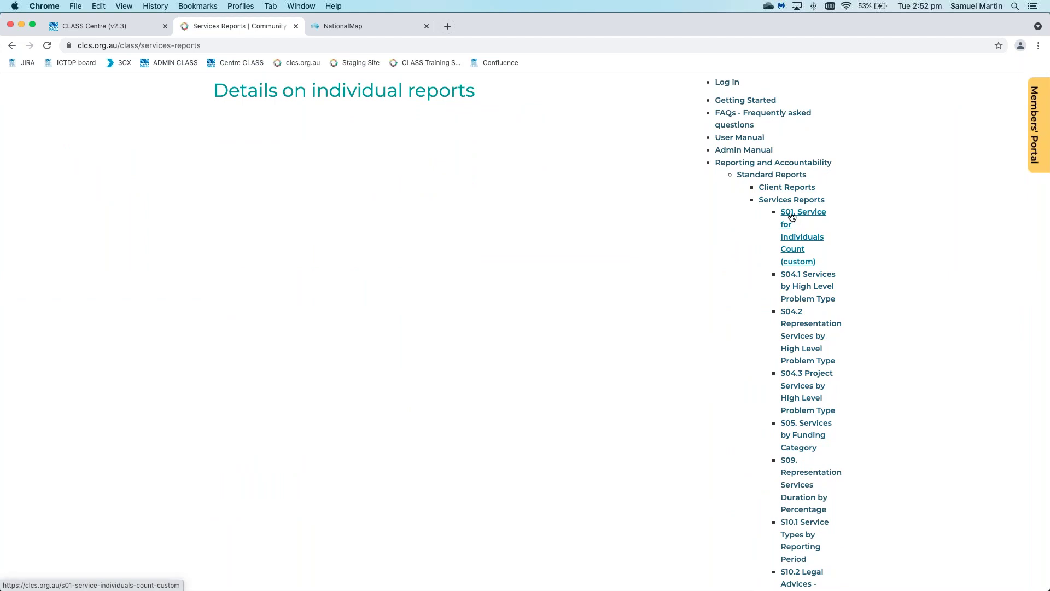
left_click(792, 217)
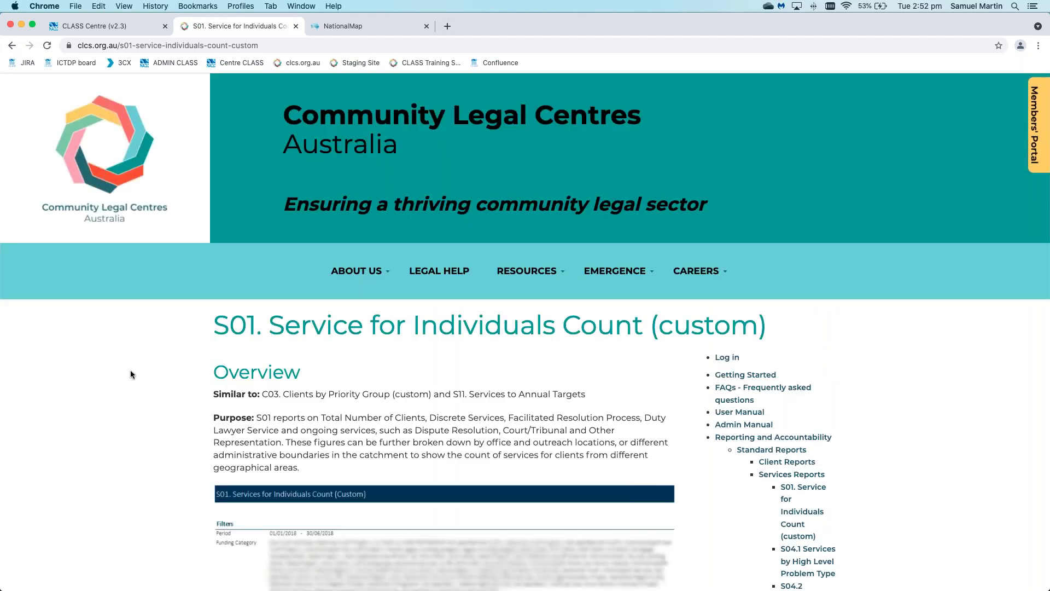
- Read the S01 article's overview, sample report, available filters and administrative boundary options
scroll(130, 371, "down", 6)
scroll(132, 374, "down", 3)
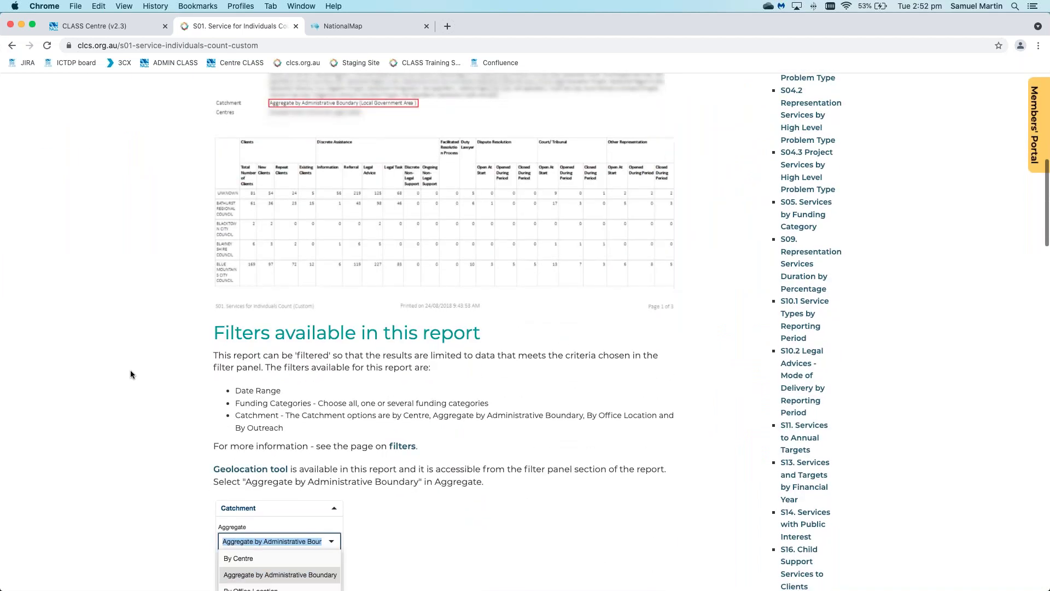
scroll(130, 375, "up", 5)
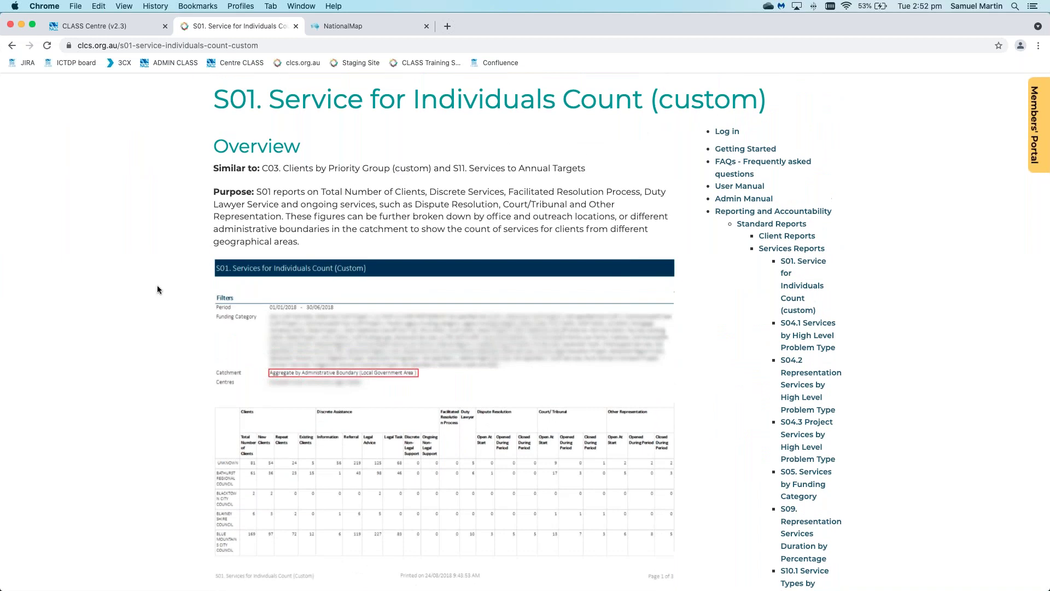
scroll(156, 284, "down", 2)
scroll(157, 287, "down", 7)
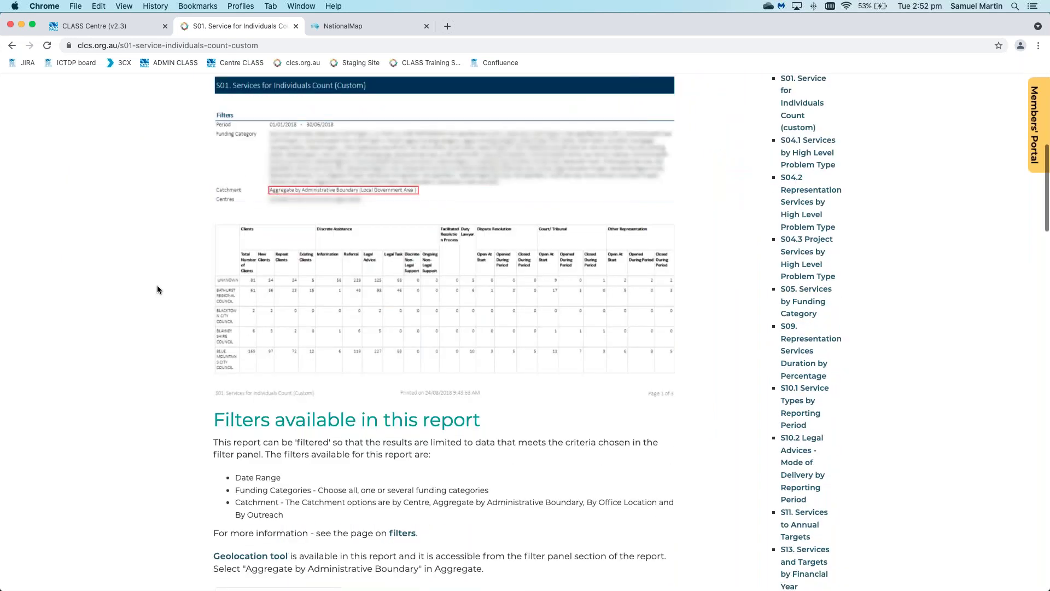
scroll(157, 289, "down", 5)
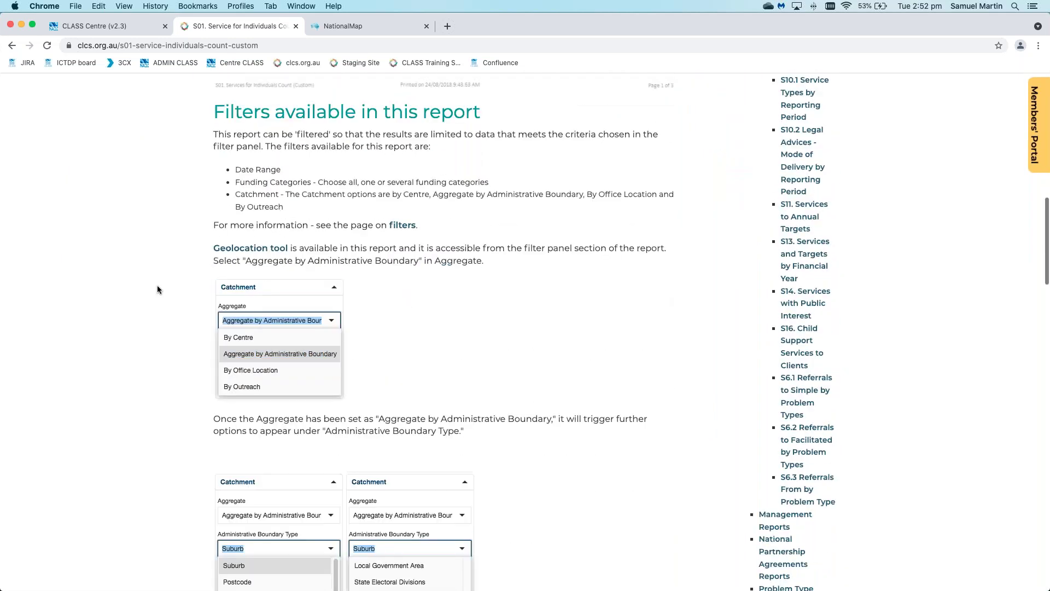
scroll(182, 233, "down", 2)
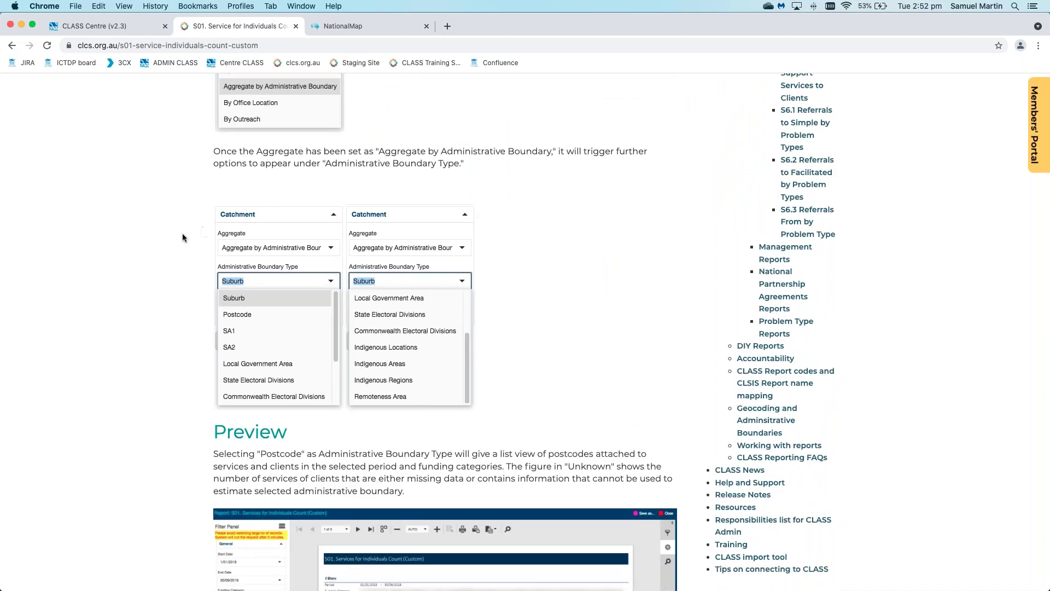
- Review the S01 article's Preview section with the Postcode and Local Government Area examples
scroll(182, 234, "down", 2)
scroll(181, 234, "down", 2)
scroll(152, 319, "down", 6)
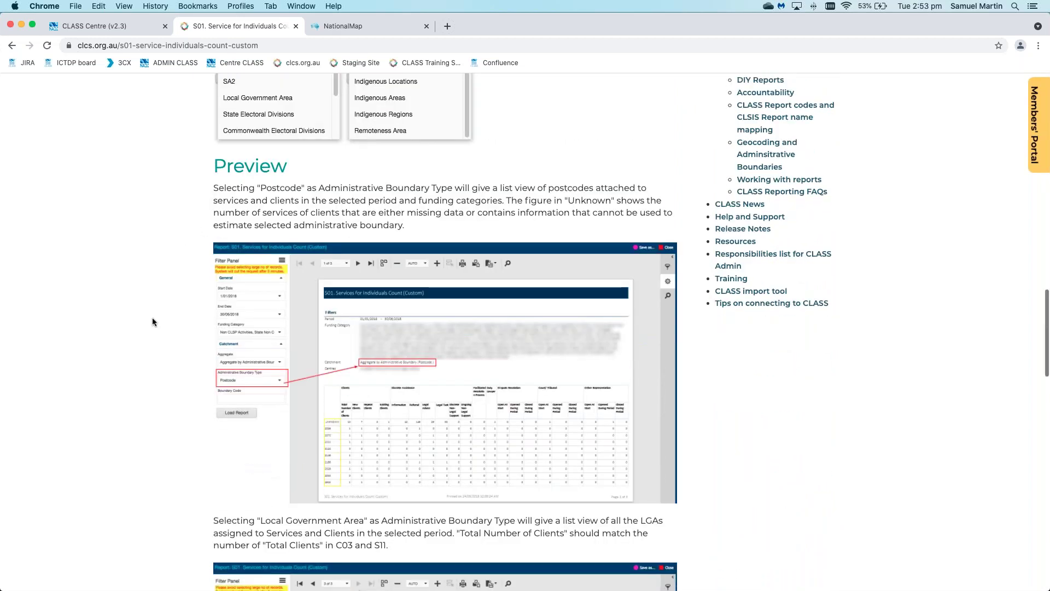
scroll(153, 319, "down", 5)
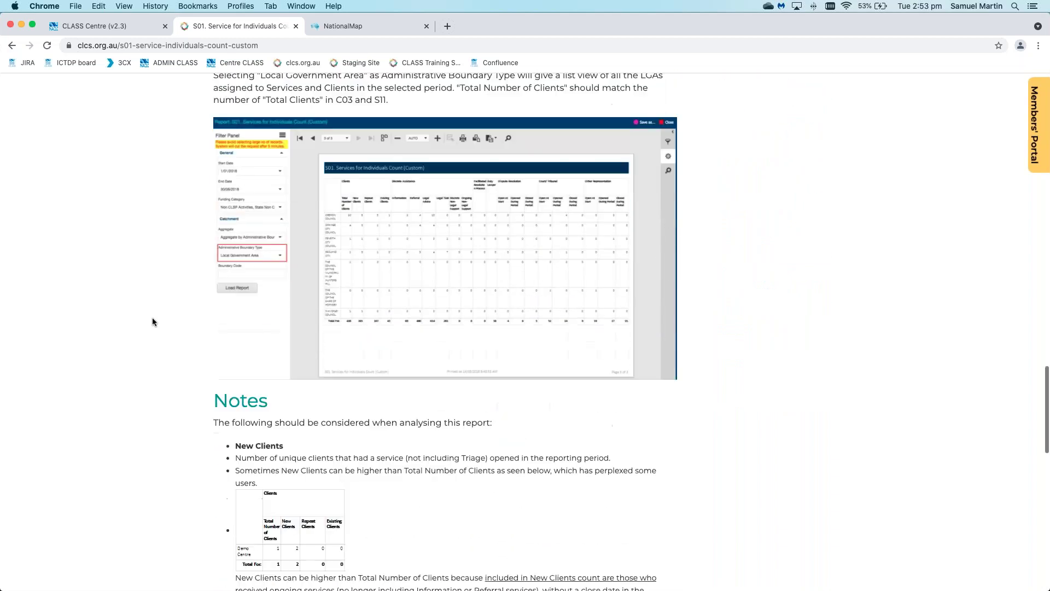
- Highlight the full New Clients explanation in the S01 article's Notes while reading it, and clear the highlight
scroll(153, 321, "down", 3)
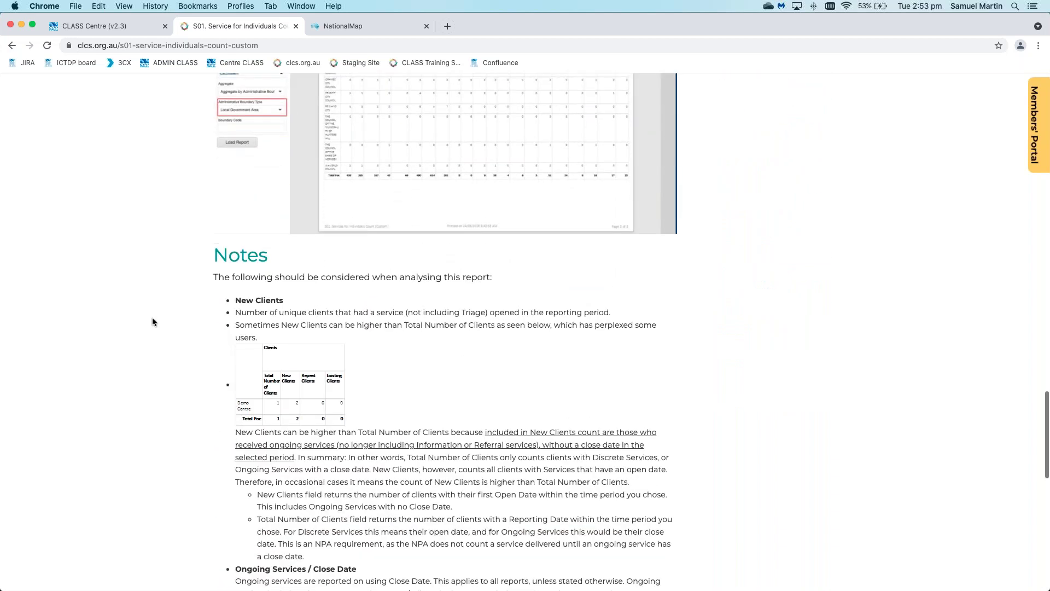
scroll(152, 321, "down", 1)
left_click_drag(234, 143, 308, 182)
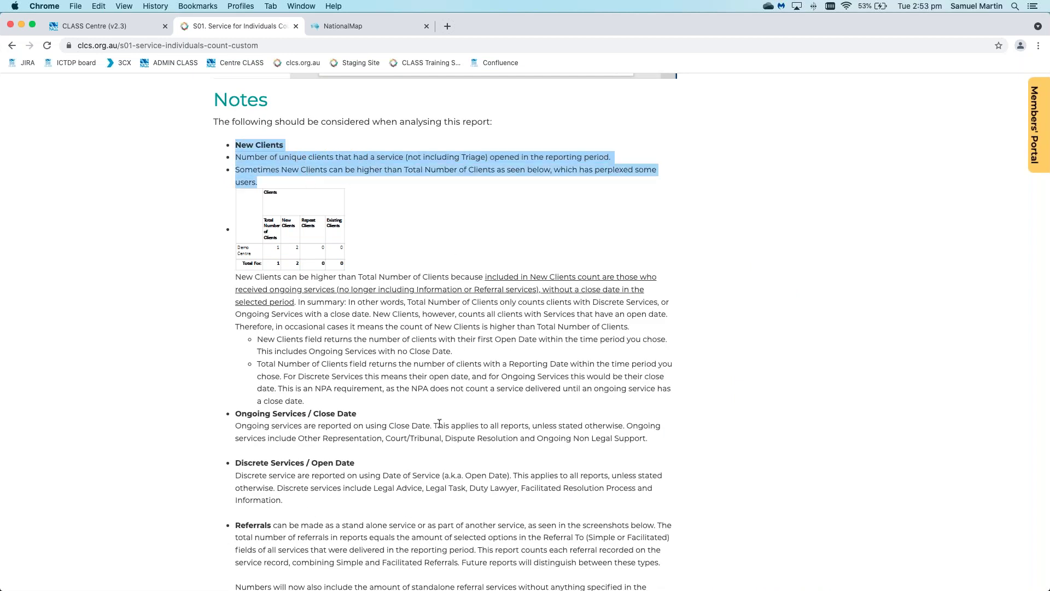
left_click(331, 401)
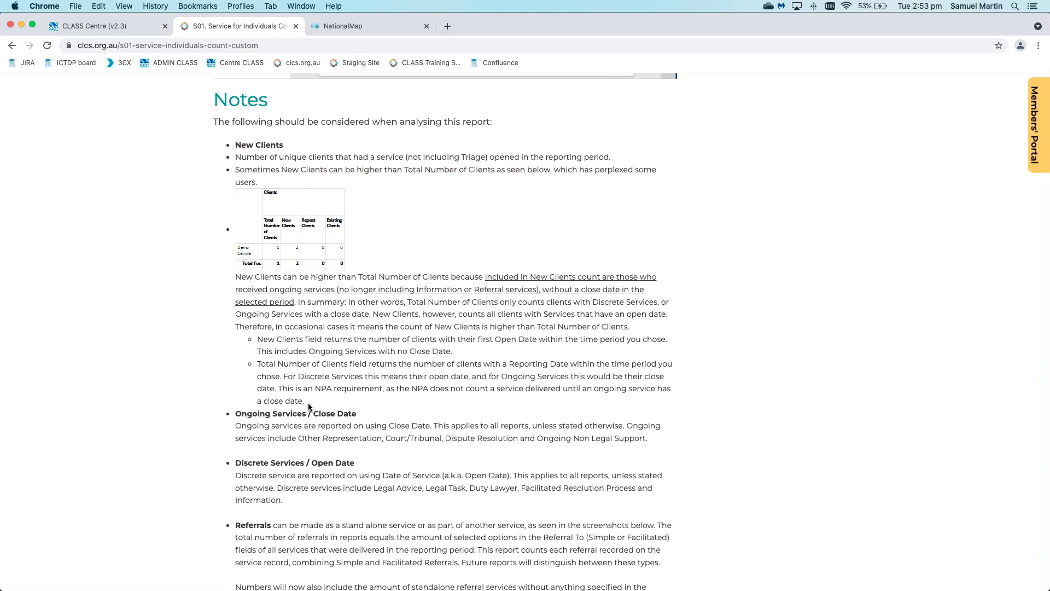
left_click_drag(305, 401, 229, 141)
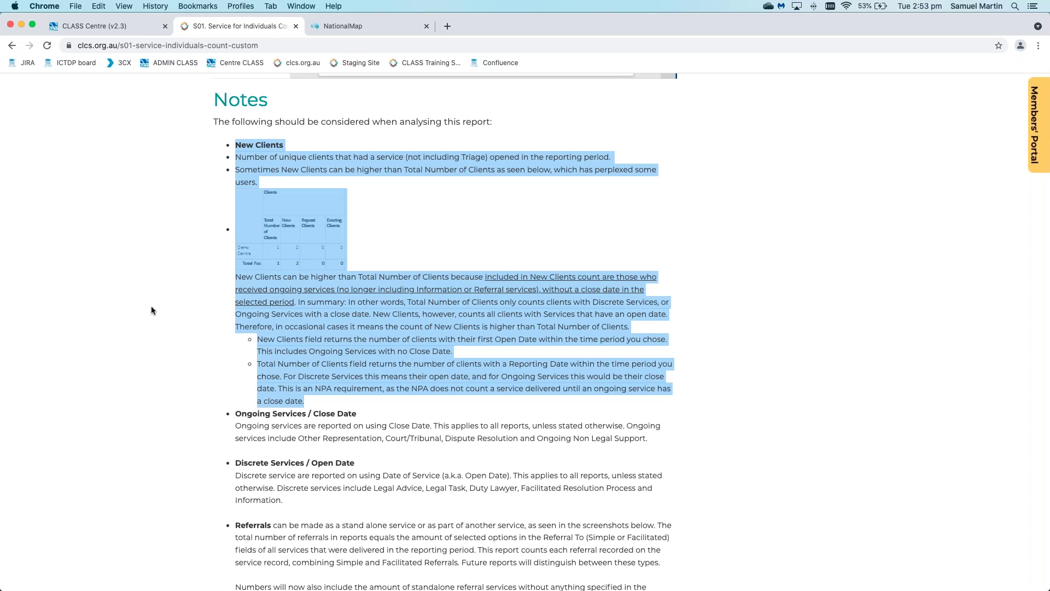
left_click(125, 343)
- Read the notes on ongoing services, discrete services and referrals, through to the Data Consistency Guide reference
scroll(125, 343, "down", 1)
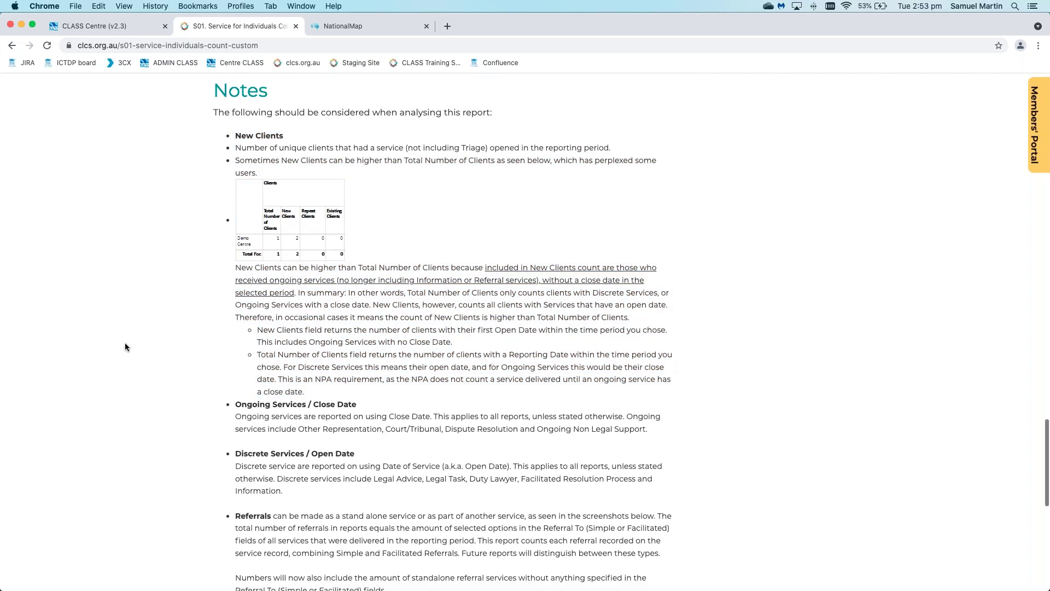
scroll(125, 345, "down", 5)
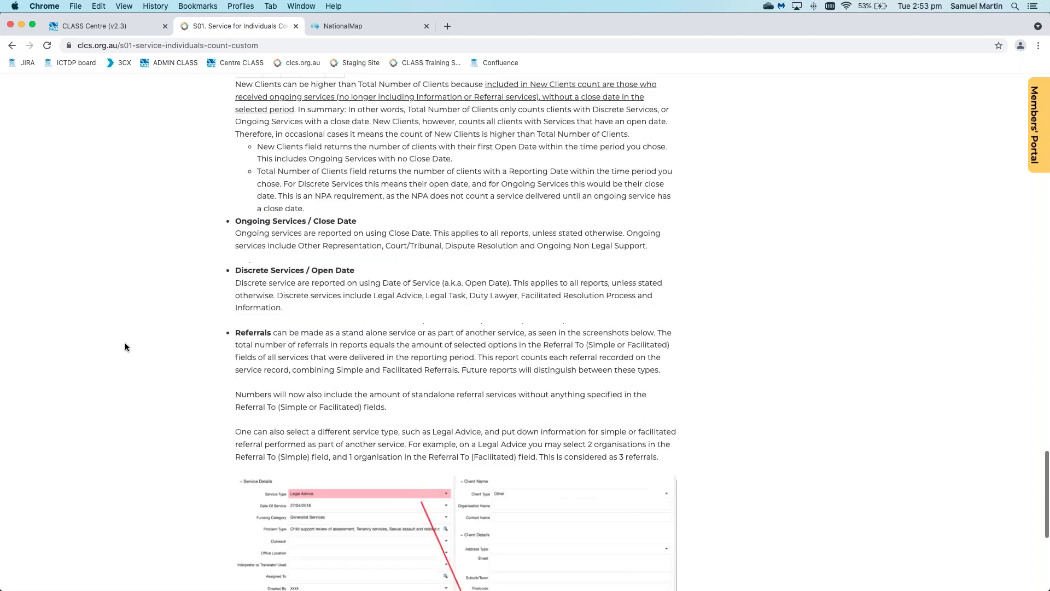
scroll(126, 347, "down", 2)
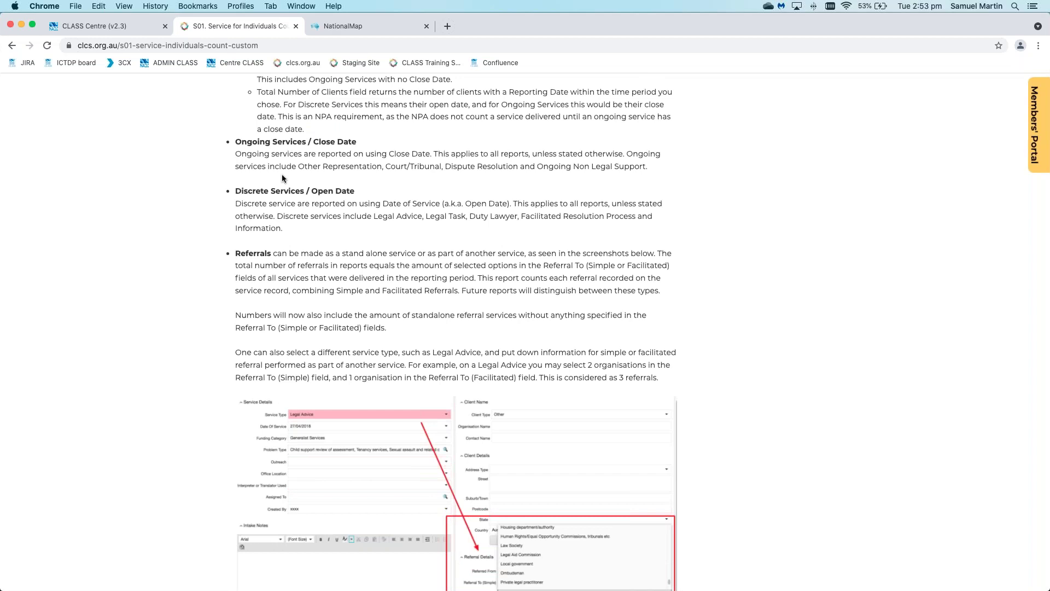
scroll(283, 176, "down", 2)
scroll(456, 328, "down", 1)
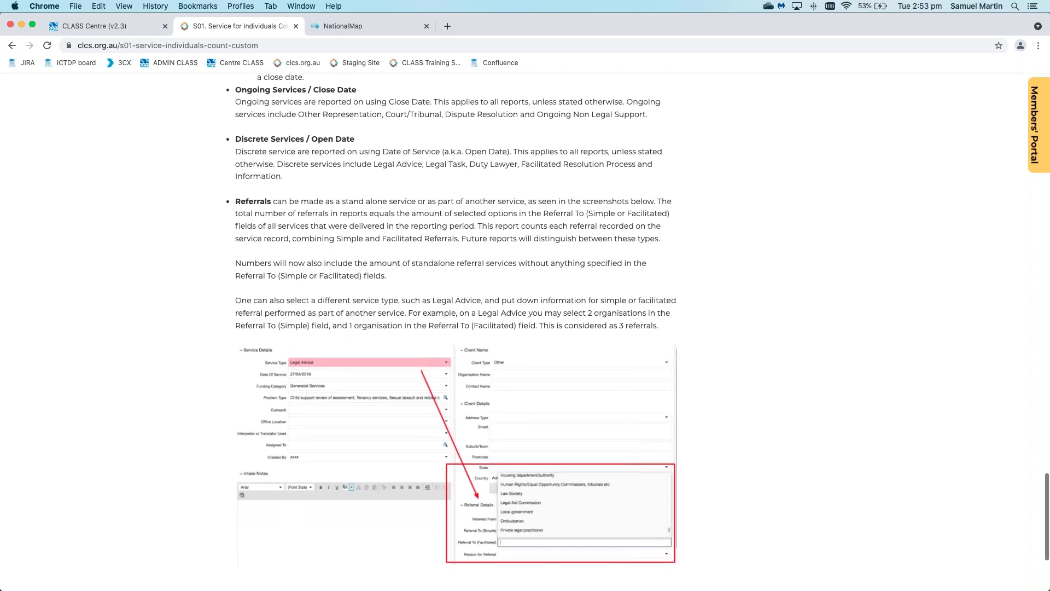
scroll(337, 216, "down", 1)
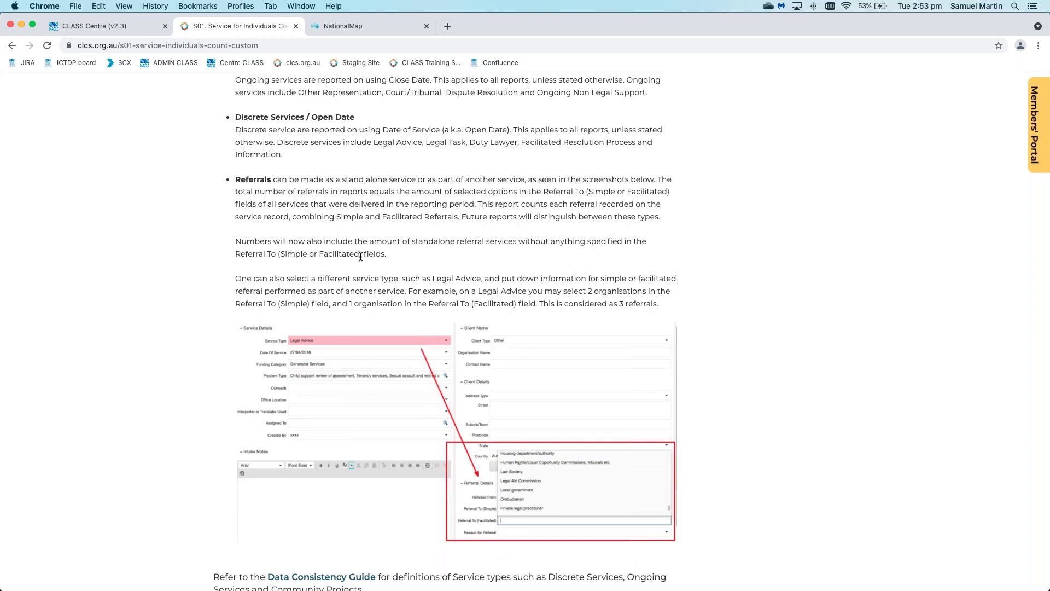
scroll(360, 256, "down", 3)
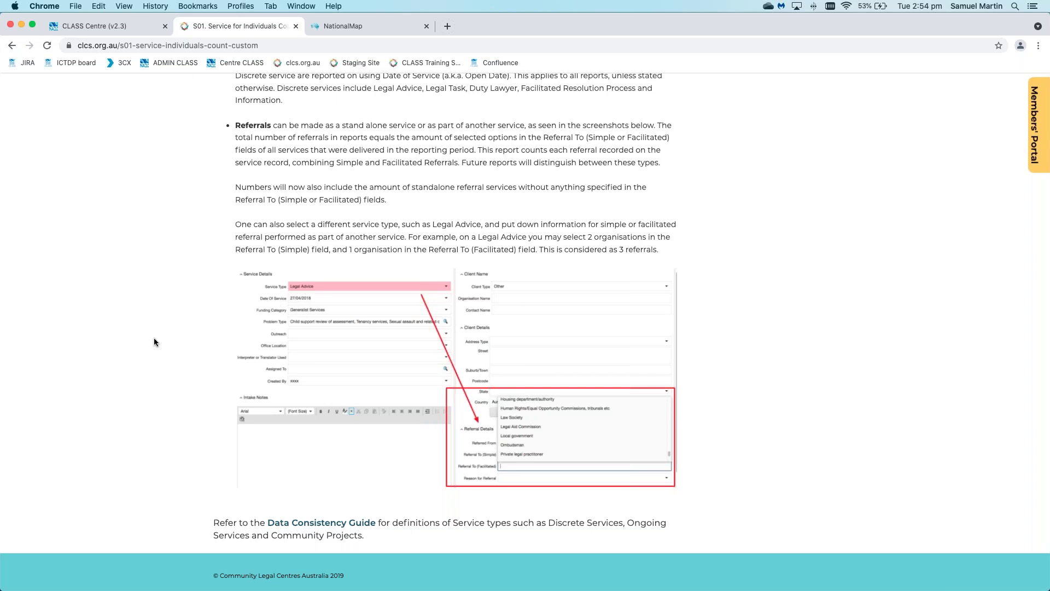
scroll(148, 339, "down", 3)
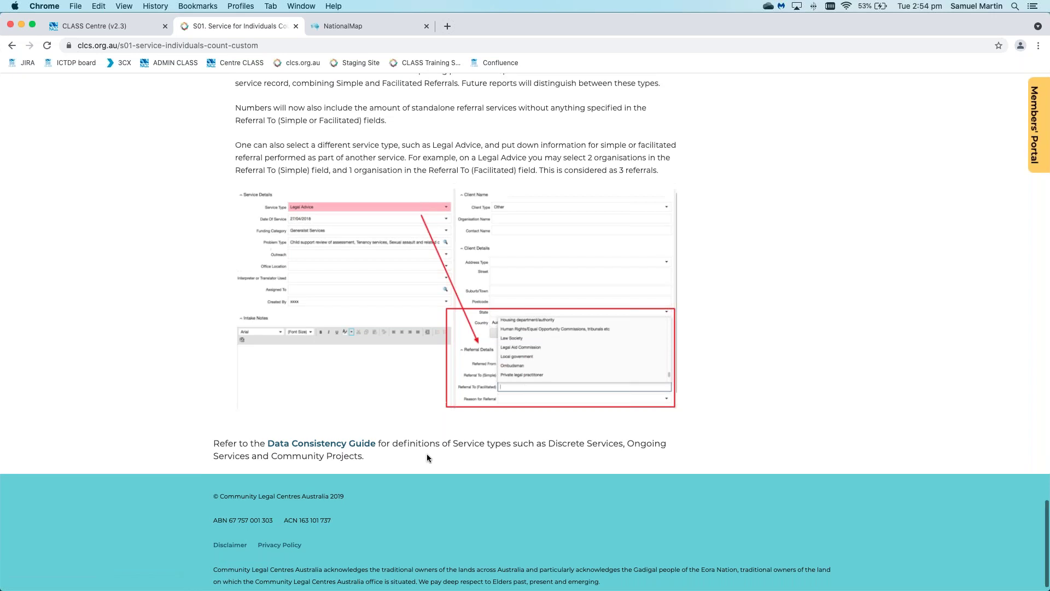
- Return from the end of the S01 article to its Preview section
scroll(427, 457, "up", 2)
scroll(757, 451, "up", 6)
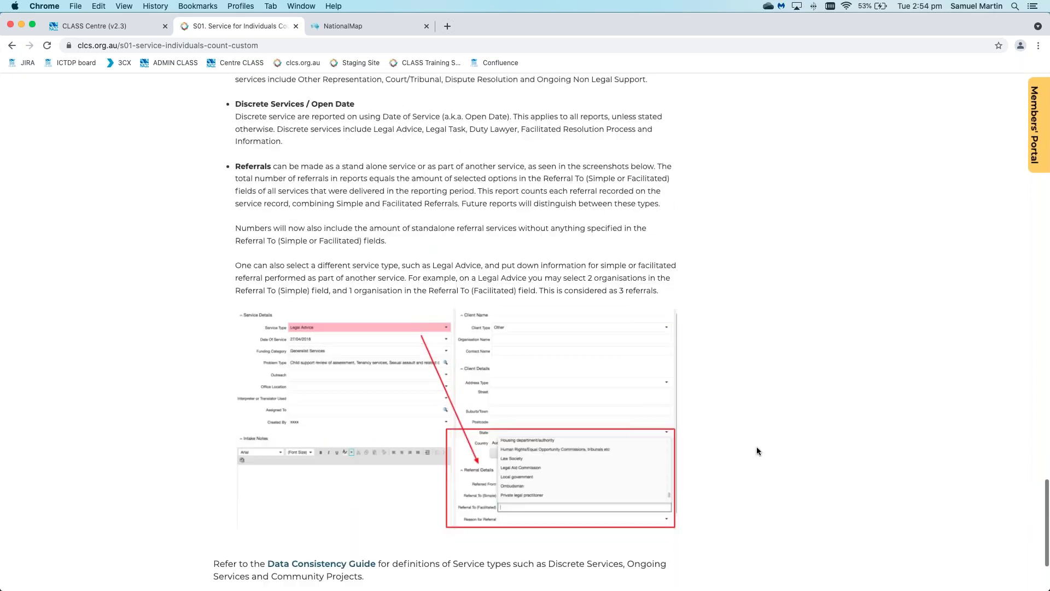
scroll(757, 451, "up", 20)
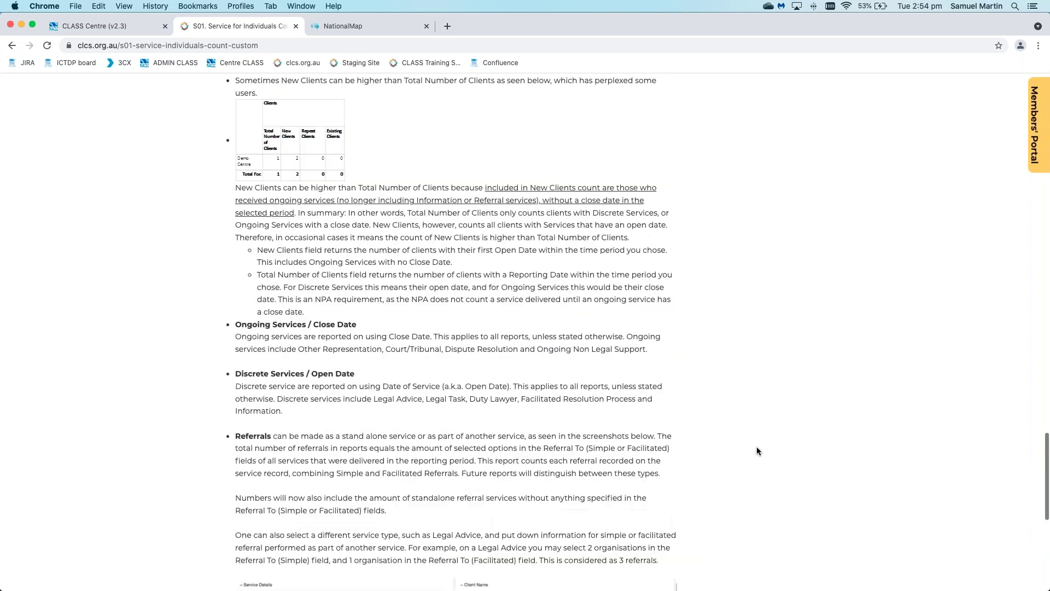
scroll(758, 447, "up", 15)
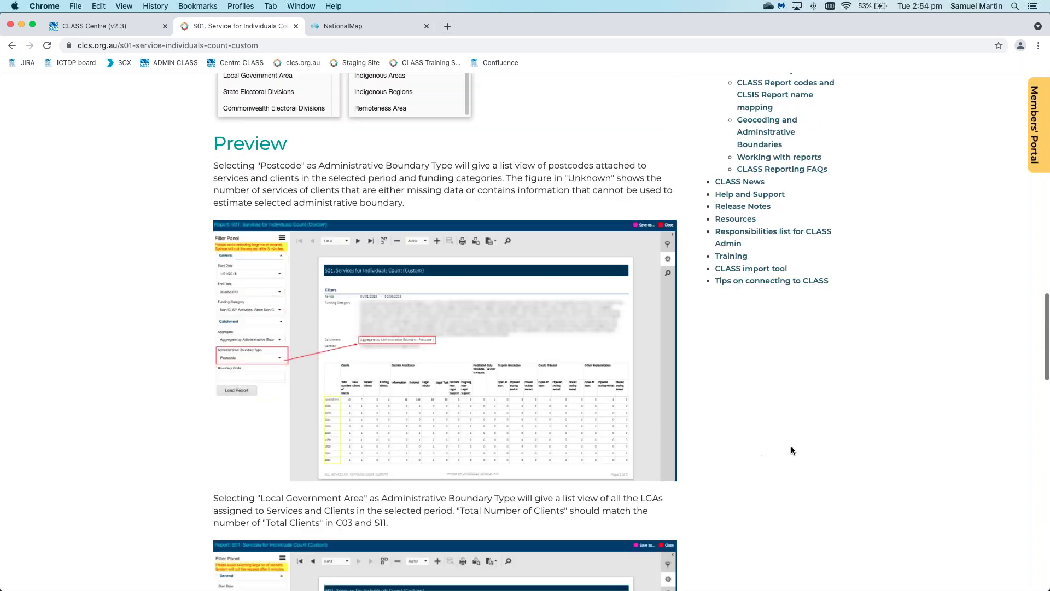
- Review the S01 article again from its Overview and filter options through to the Preview section's Postcode example
scroll(950, 451, "up", 20)
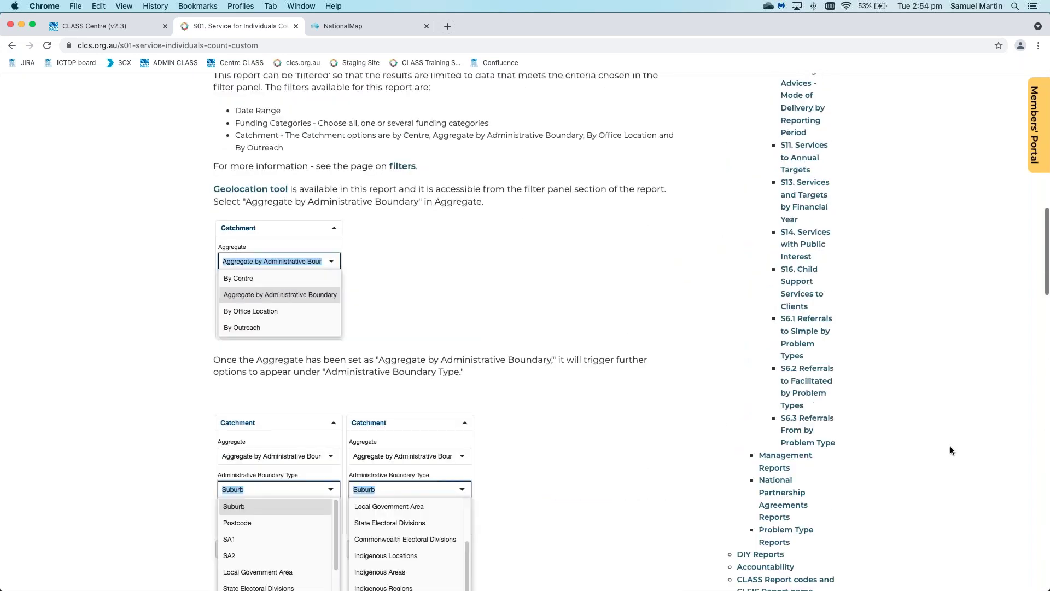
scroll(951, 447, "up", 3)
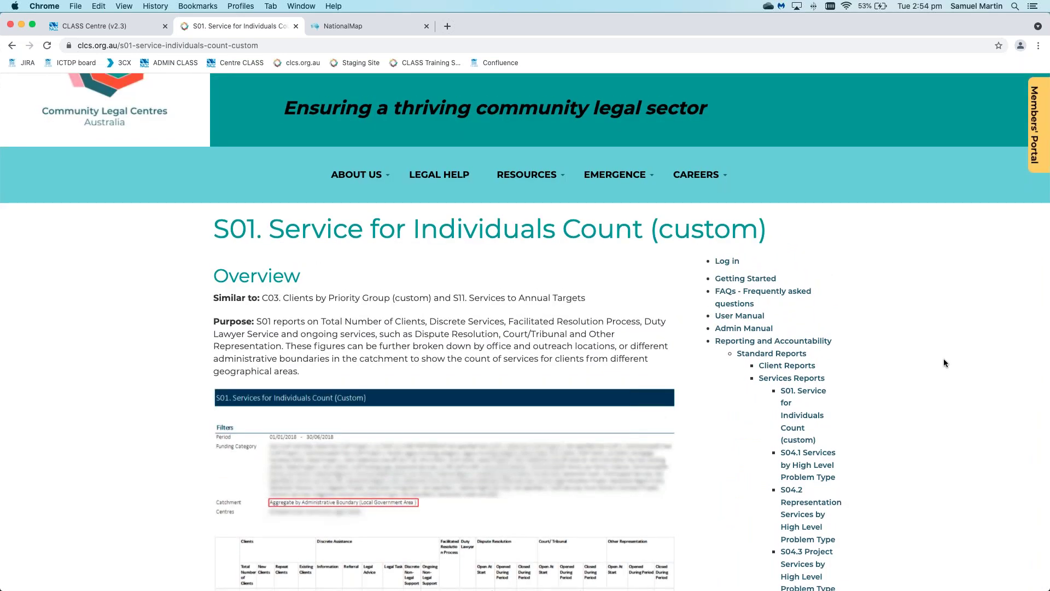
scroll(945, 363, "down", 3)
scroll(943, 363, "down", 1)
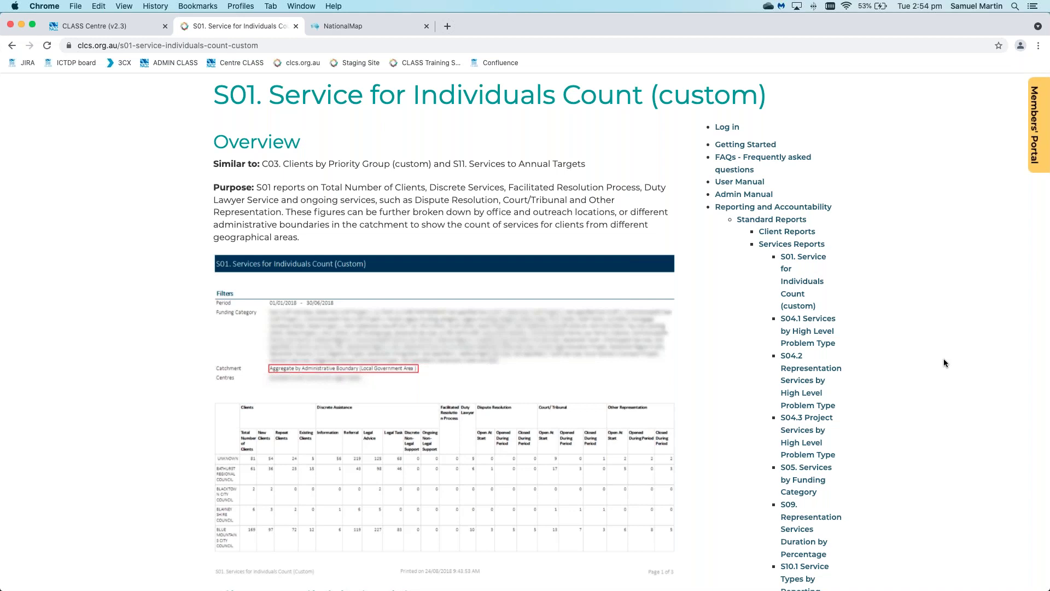
scroll(944, 362, "down", 15)
scroll(943, 362, "down", 14)
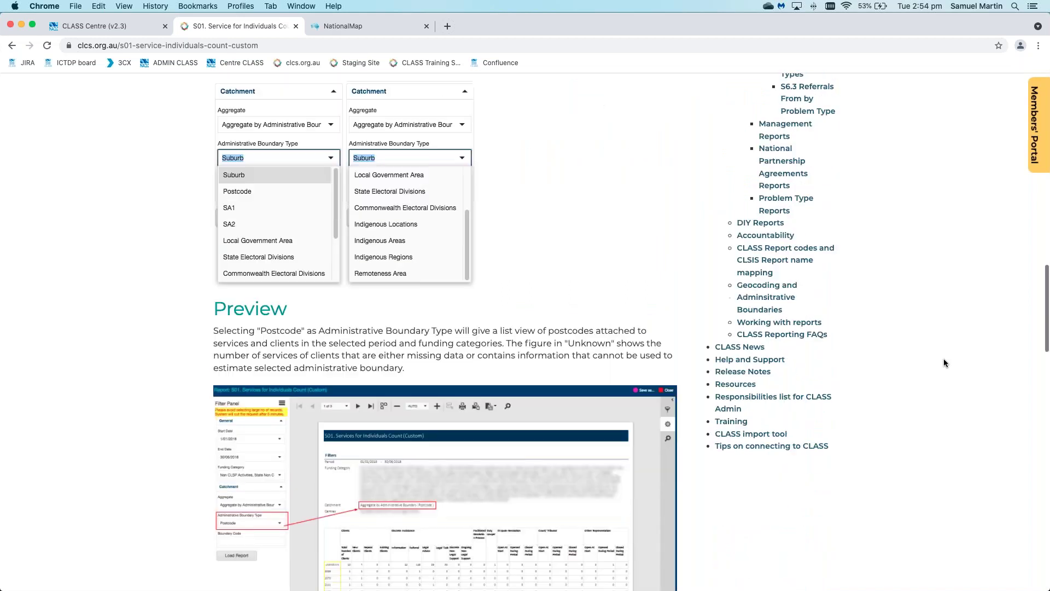
scroll(944, 363, "down", 5)
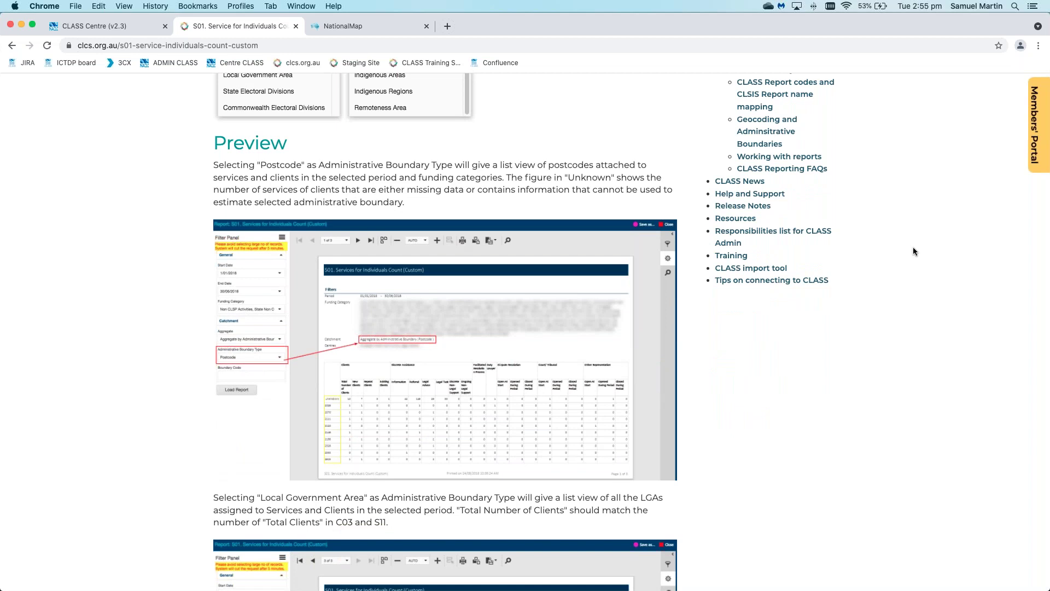
- Open the Training documentation page and go from there to the CLASS Training Schedule
left_click(732, 256)
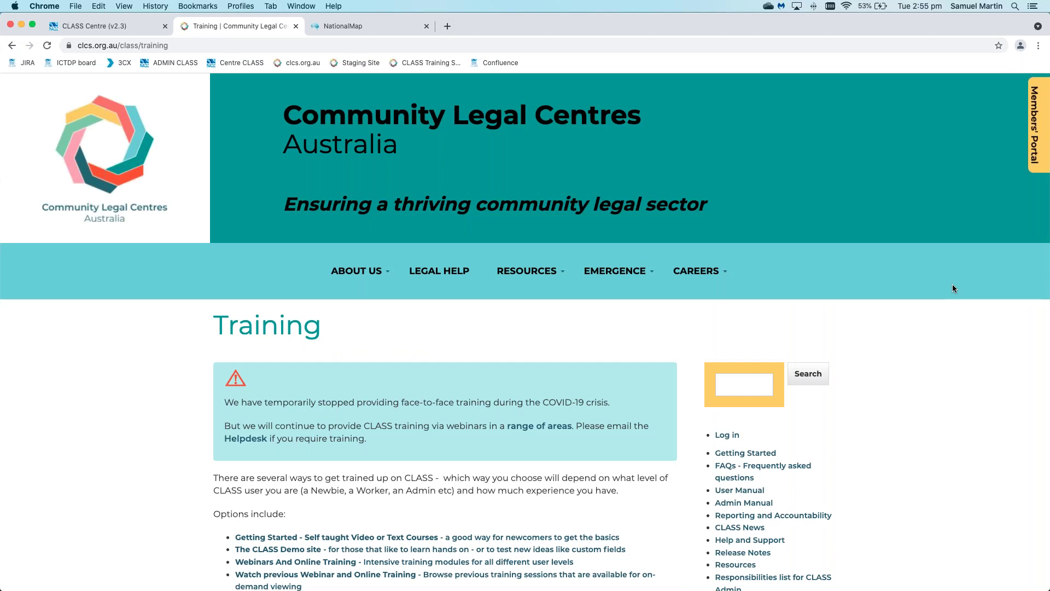
scroll(953, 288, "down", 3)
scroll(954, 289, "down", 10)
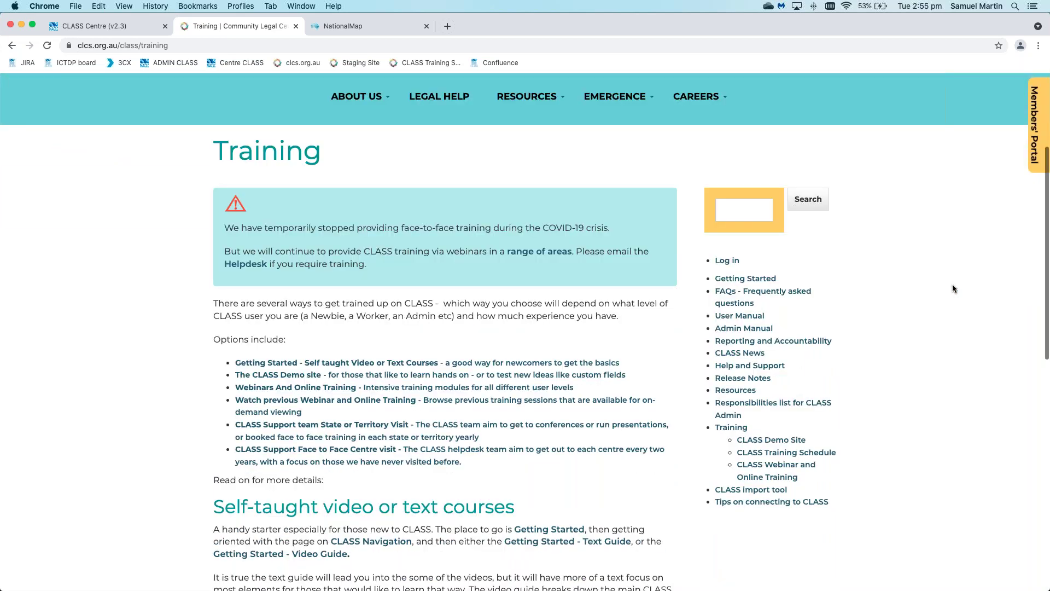
left_click(787, 284)
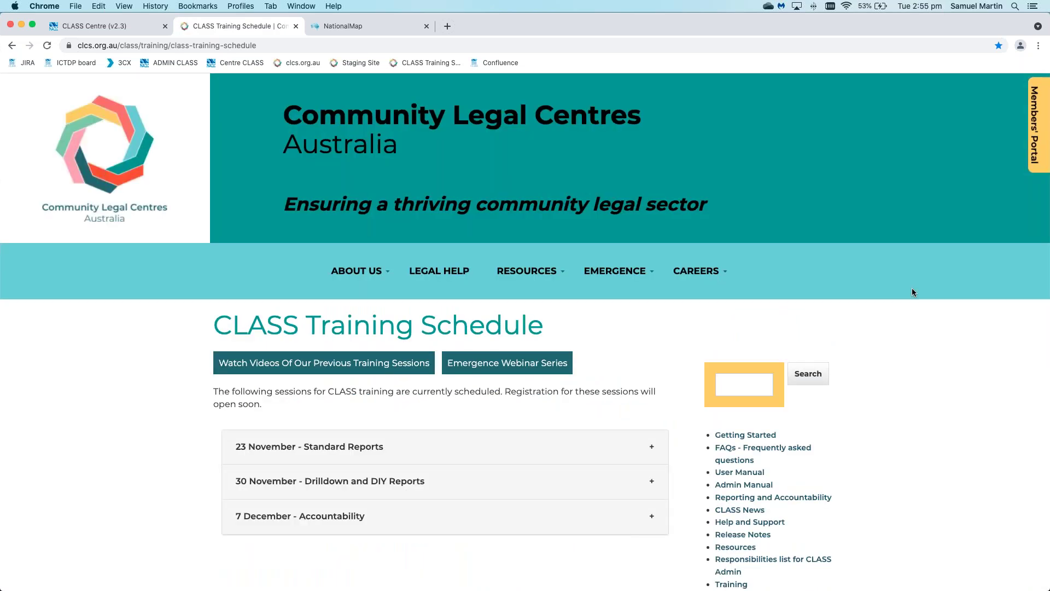
- Expand and collapse the details of the 30 November Drilldown and DIY Reports session and the 7 December Accountability session
scroll(912, 291, "down", 3)
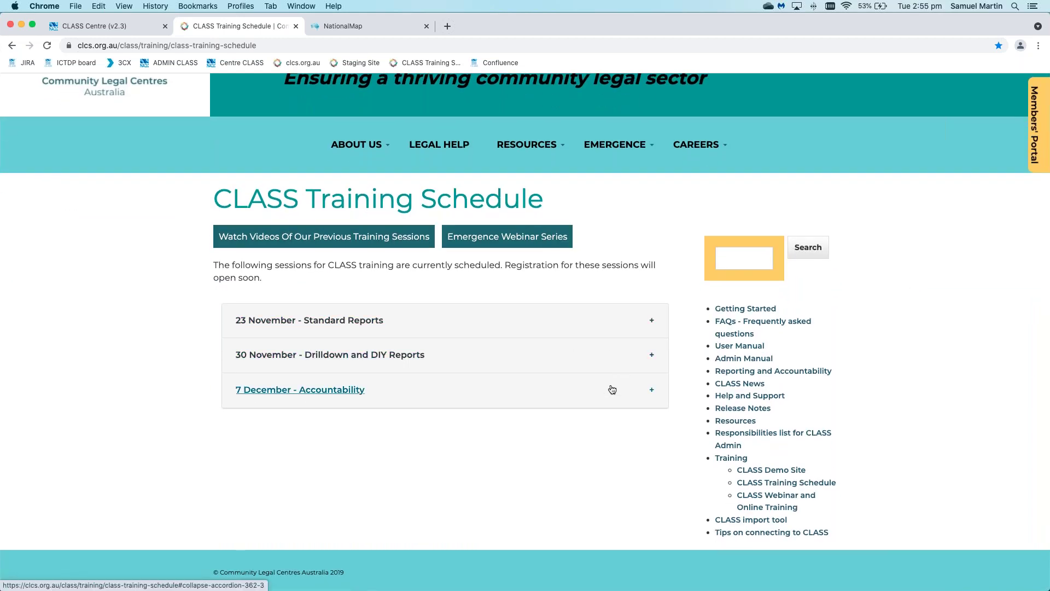
left_click(612, 358)
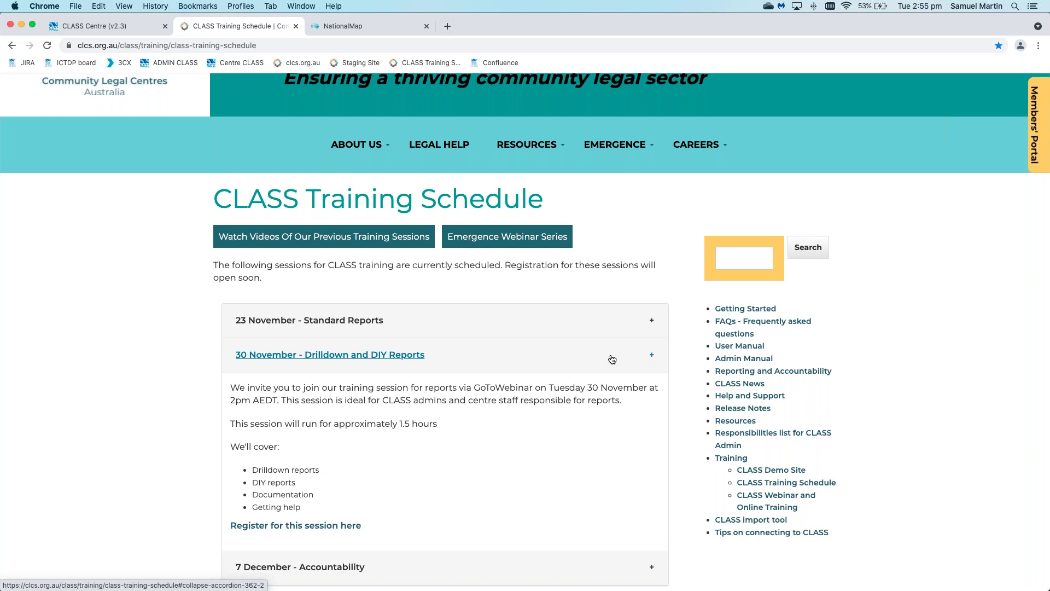
left_click(613, 360)
left_click(606, 391)
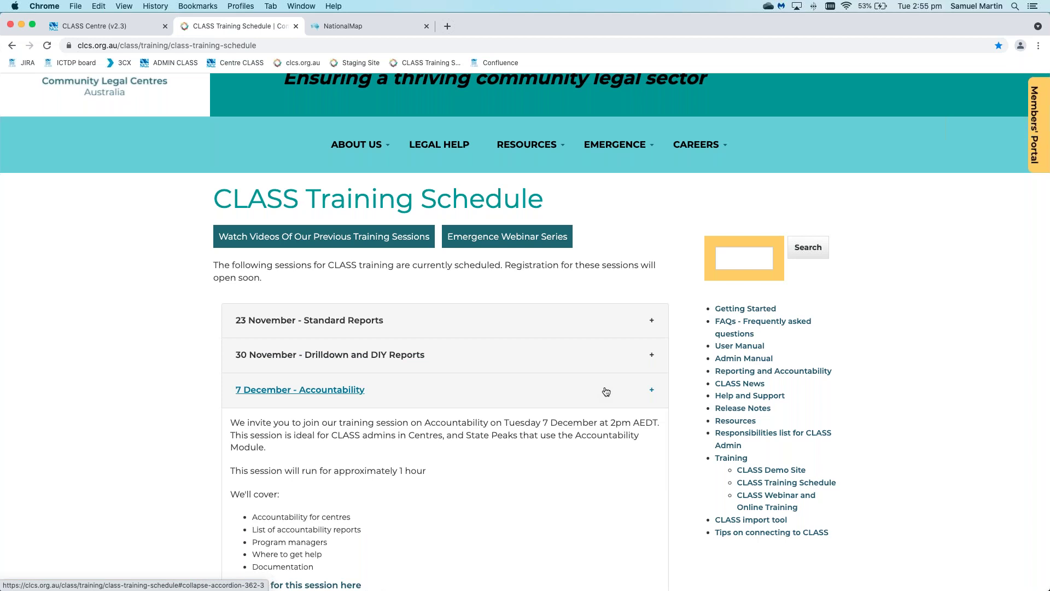
left_click(606, 392)
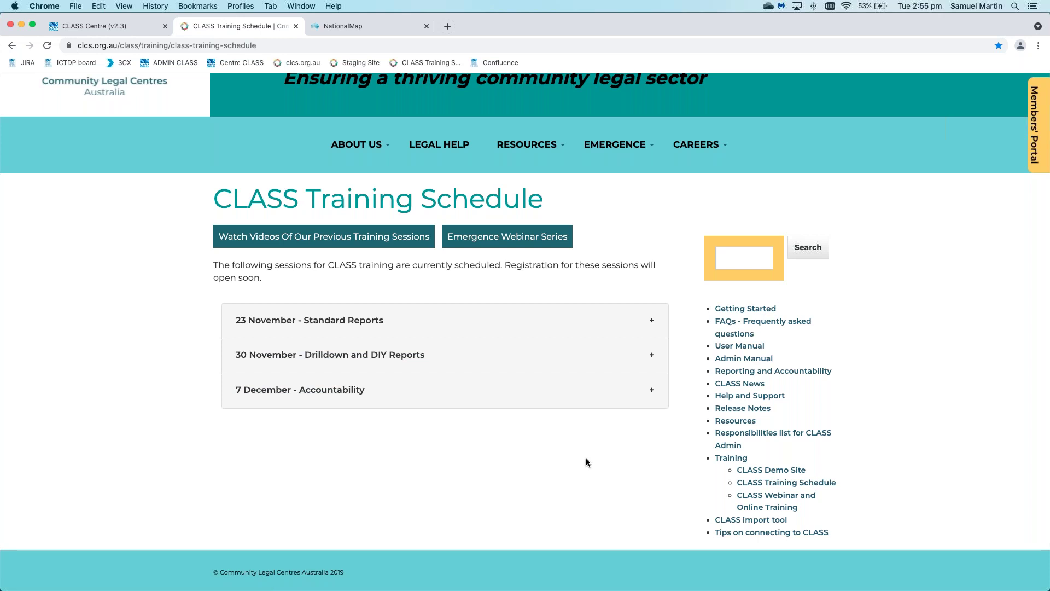
- Open the CLASS resource page and bring its Helpdesk Portal notice into view
mouse_move(541, 148)
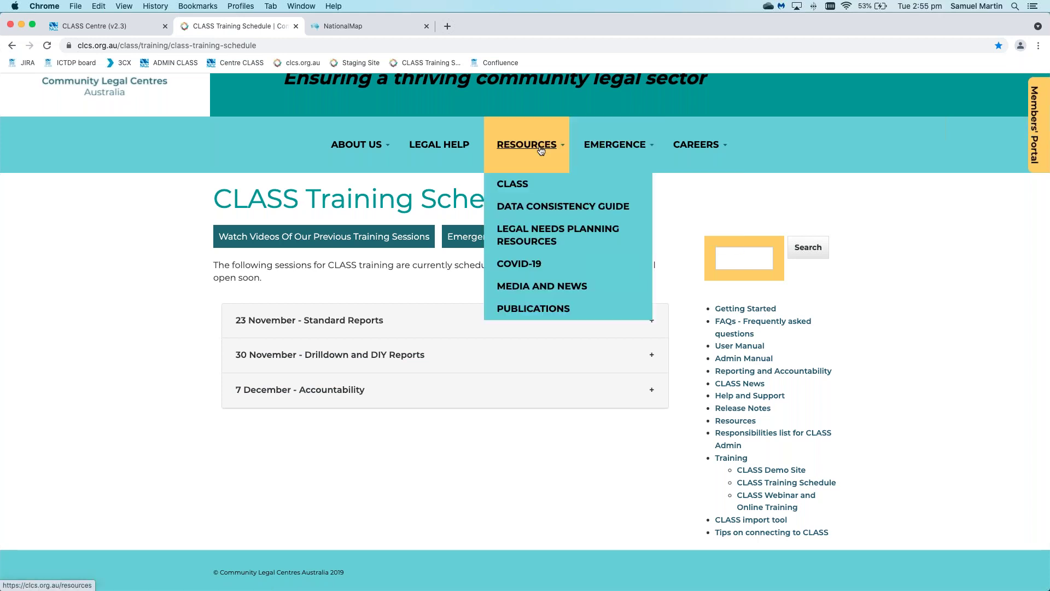
left_click(519, 186)
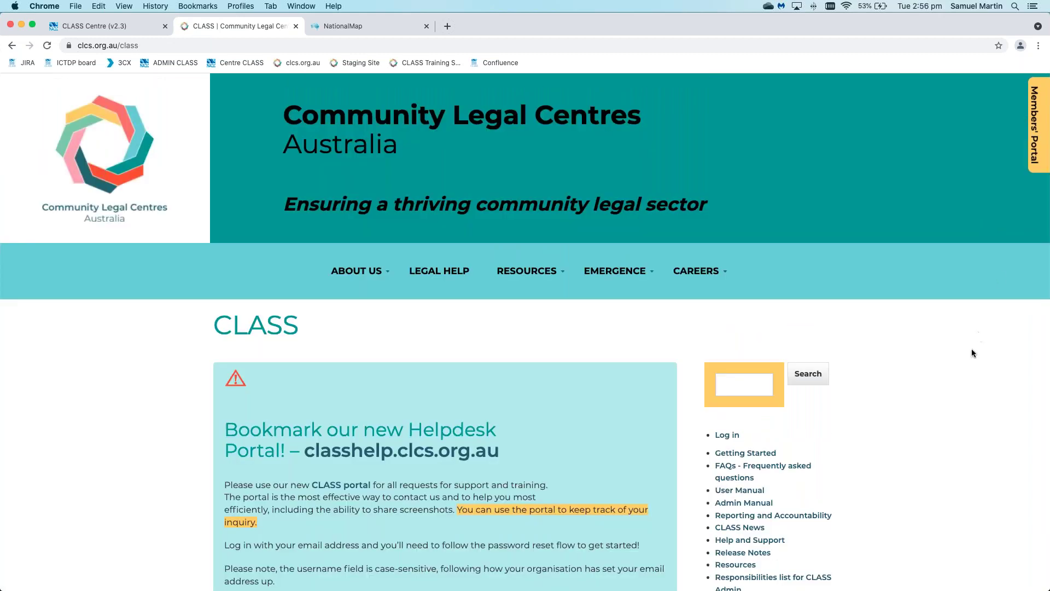
scroll(971, 349, "down", 5)
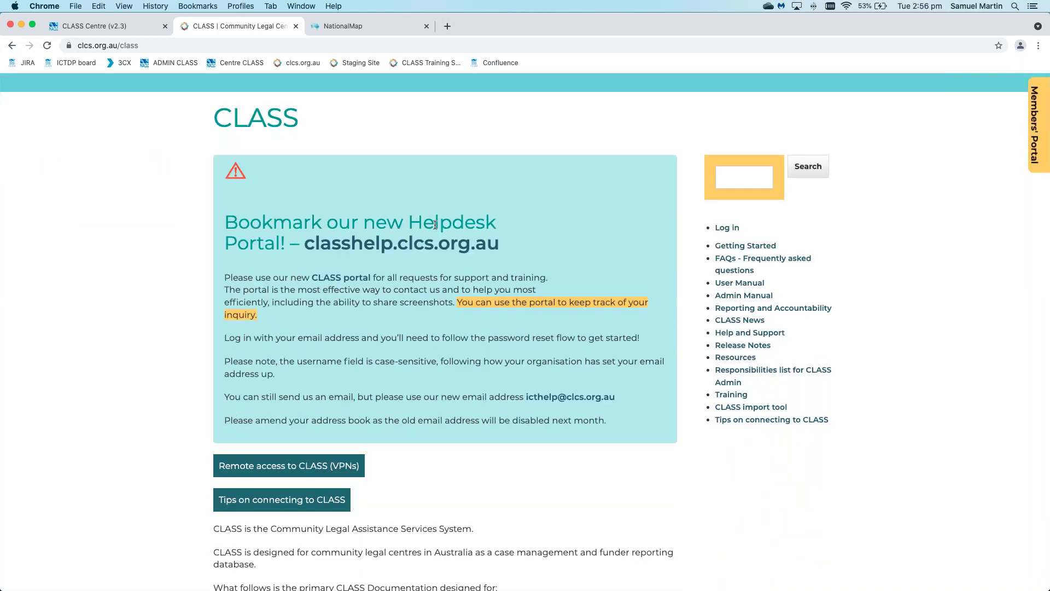
- Open the classhelp.clcs.org.au link in a new tab, highlight the words "Helpdesk Portal!" in the notice, and clear the highlight
double_click(435, 225)
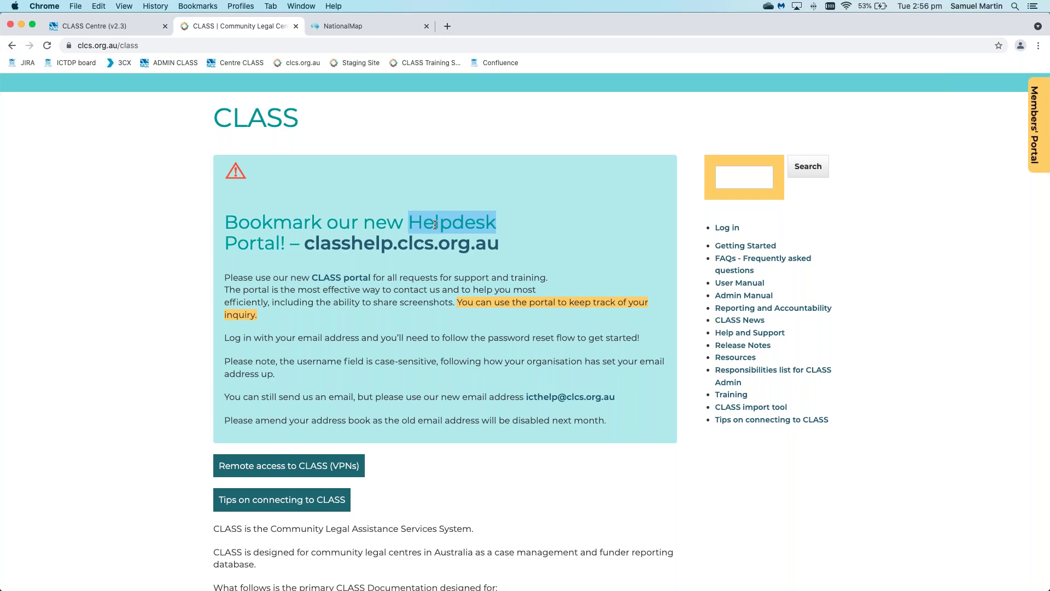
left_click(256, 225)
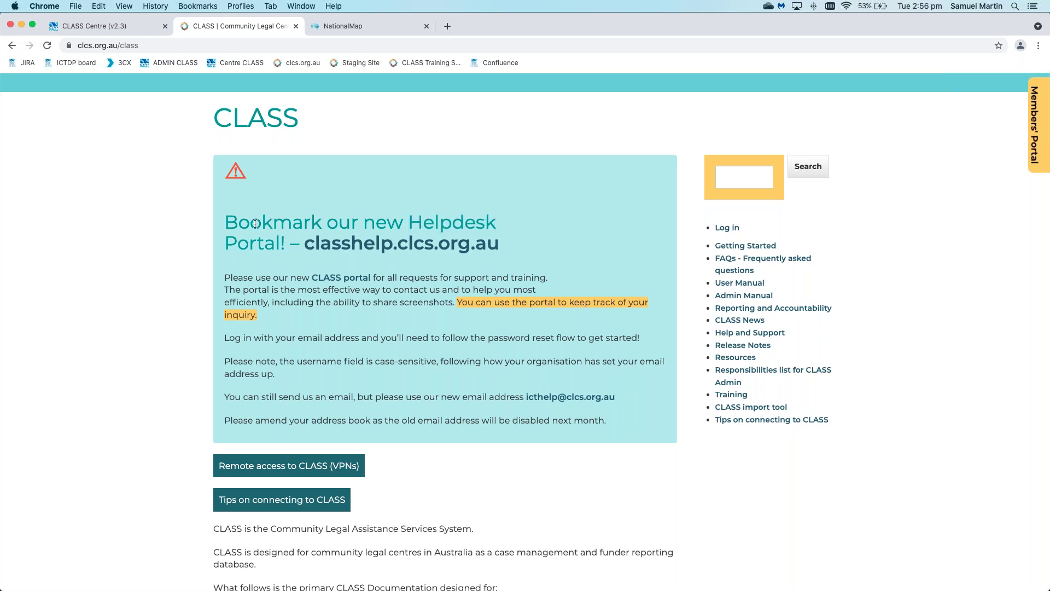
right_click(375, 244)
left_click(388, 249)
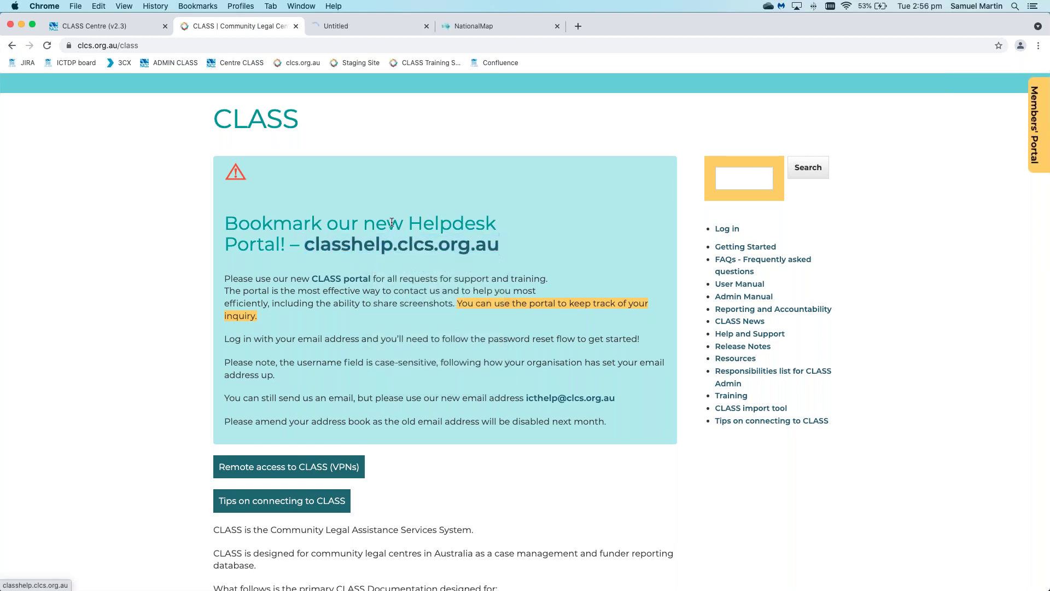
left_click_drag(409, 222, 224, 243)
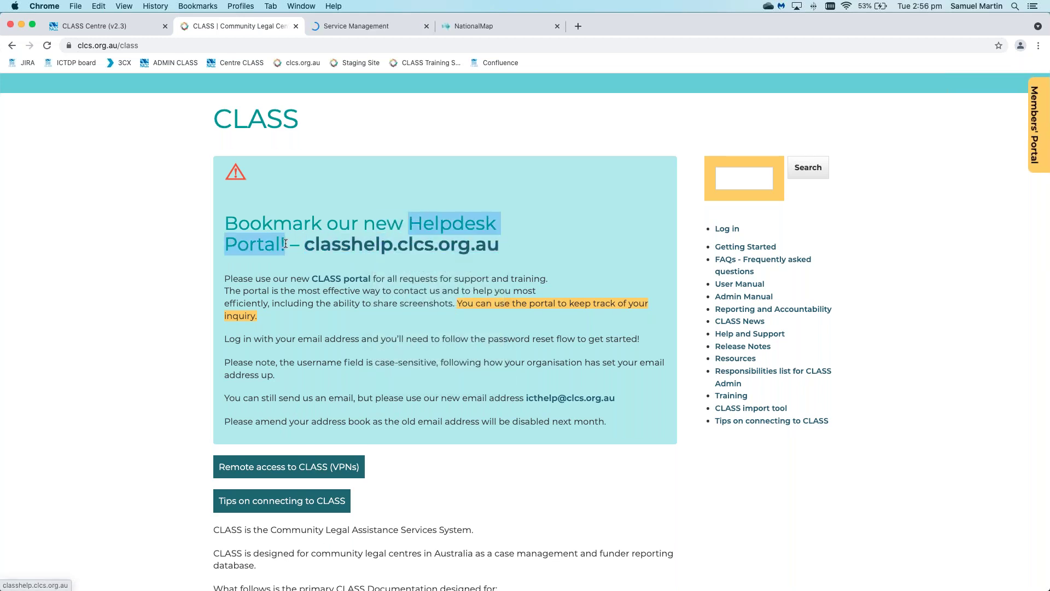
left_click(179, 242)
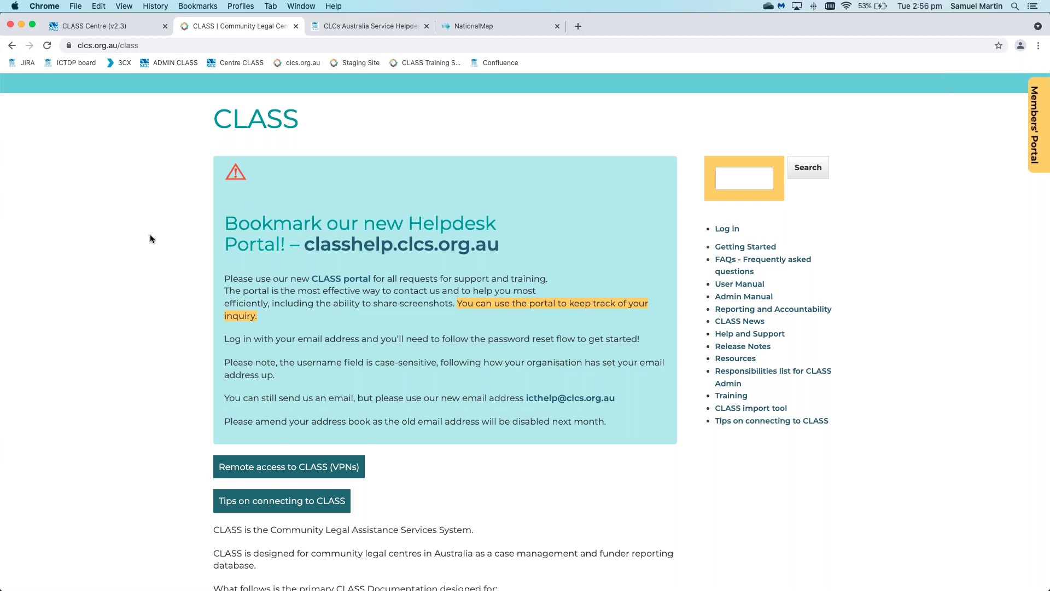
- Read the CLASS page from the support email line through the documentation usage guide, and return to the Helpdesk Portal notice
scroll(150, 235, "down", 3)
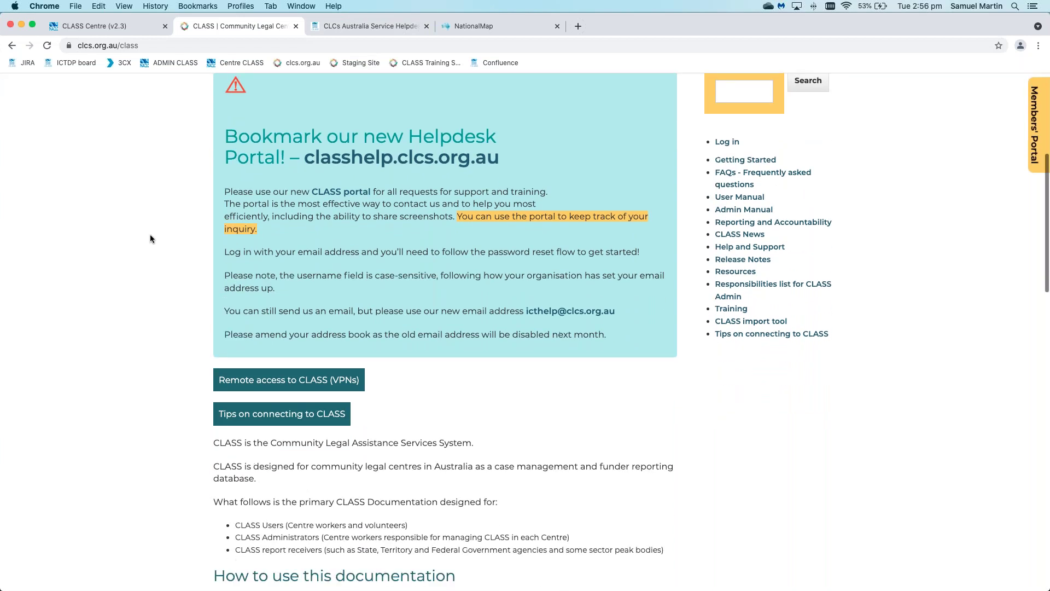
scroll(150, 239, "down", 2)
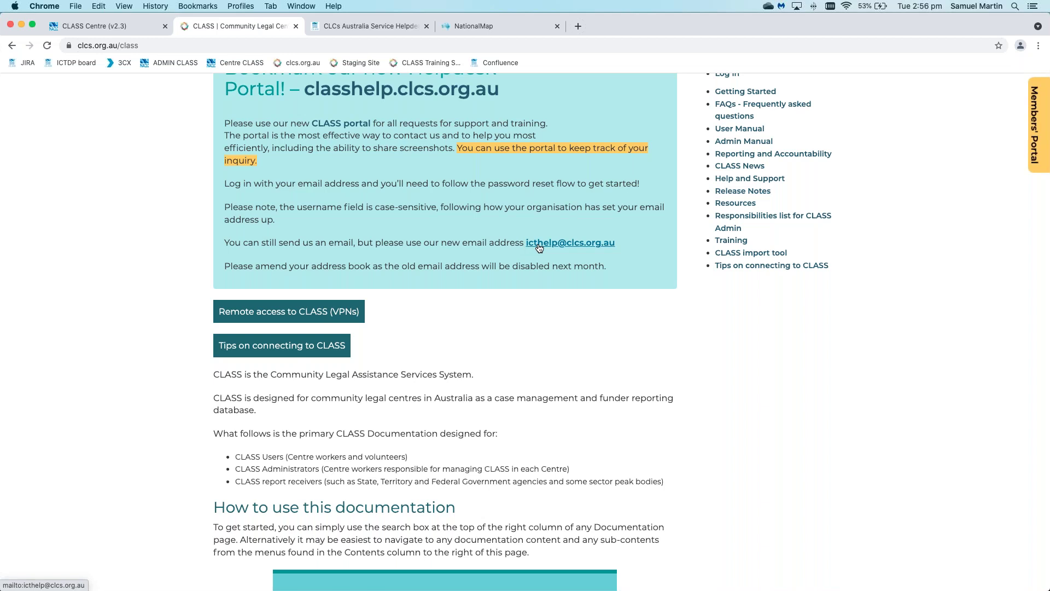
scroll(576, 314, "down", 5)
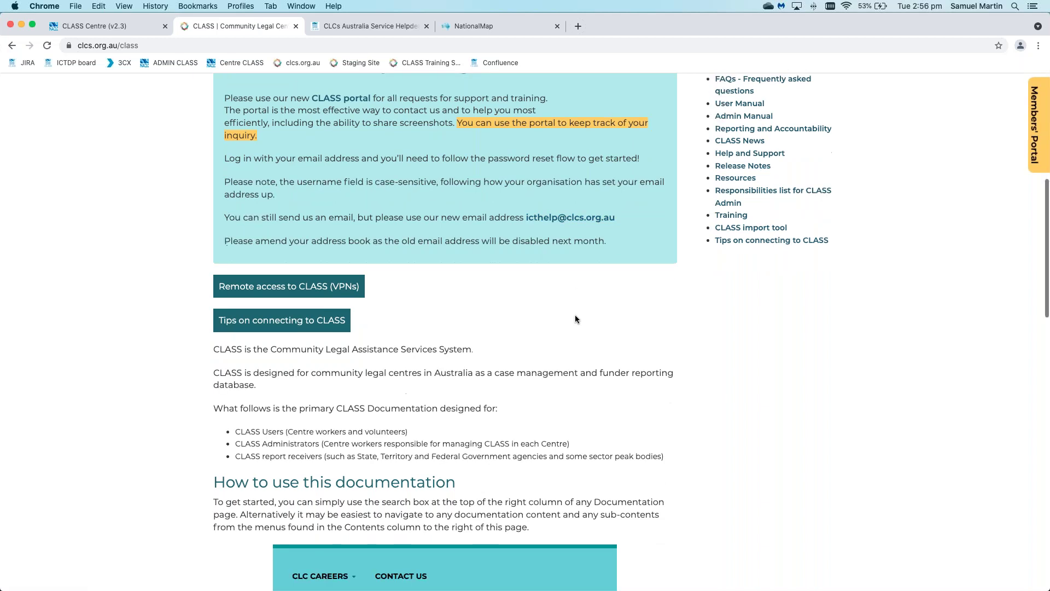
scroll(575, 316, "down", 10)
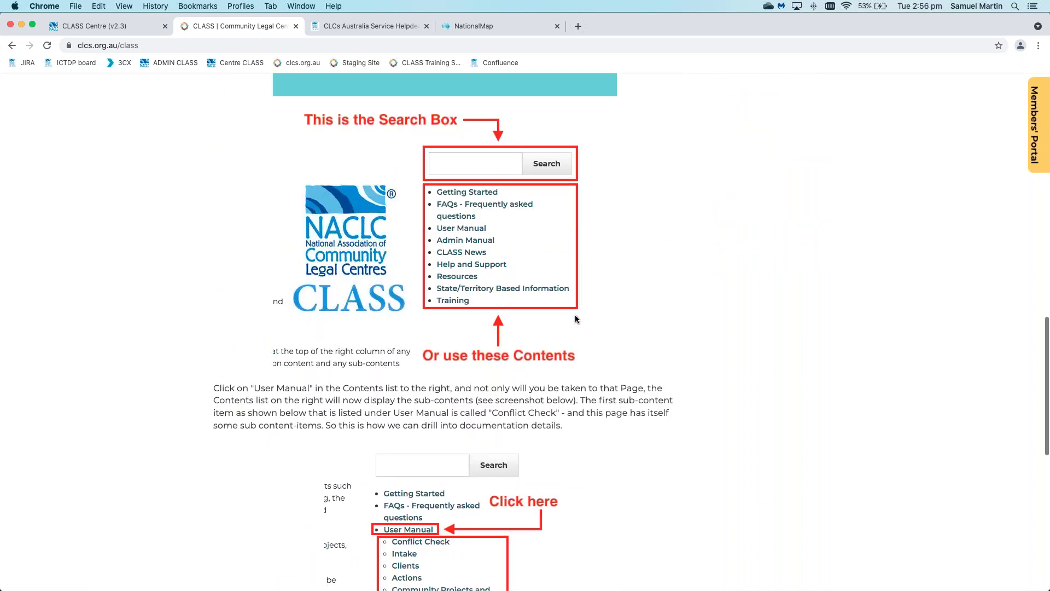
scroll(575, 317, "up", 15)
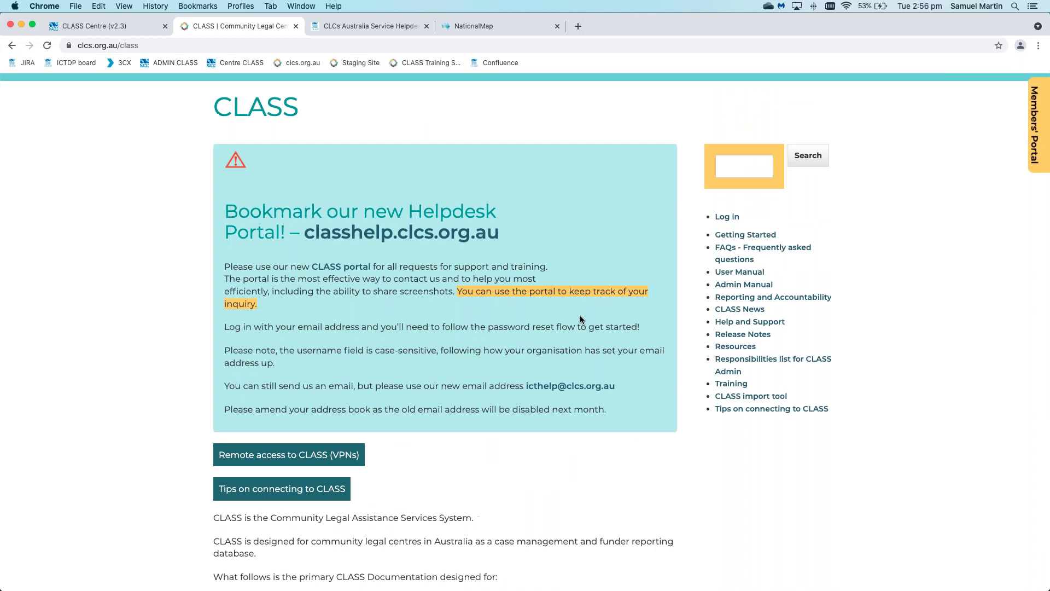
- Open the Help and Support page, review its contact options, and highlight the helpdesk phone number, clearing the highlight again
left_click(743, 323)
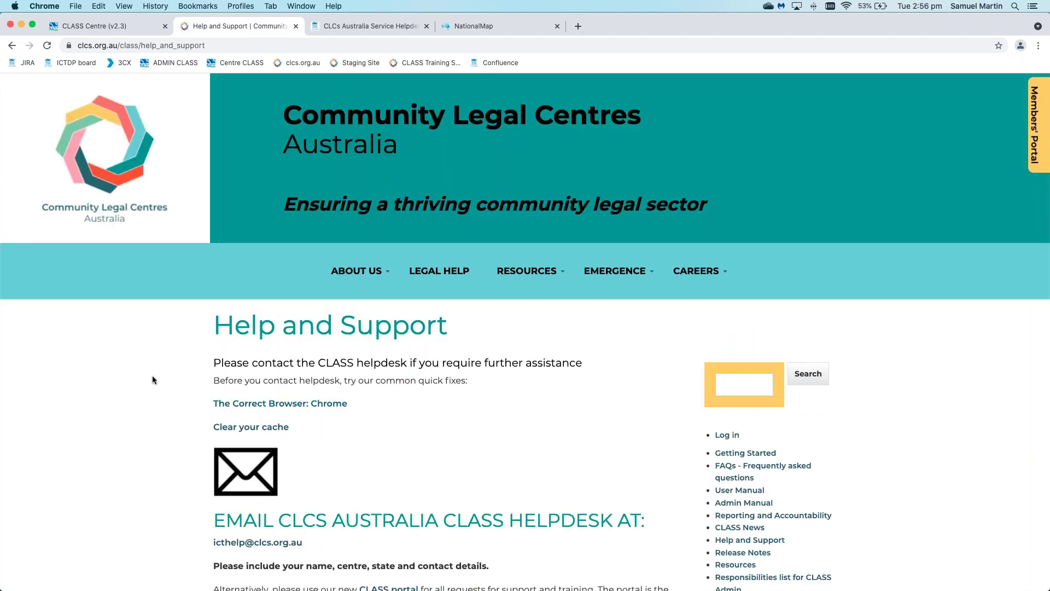
scroll(152, 375, "down", 2)
scroll(152, 375, "down", 4)
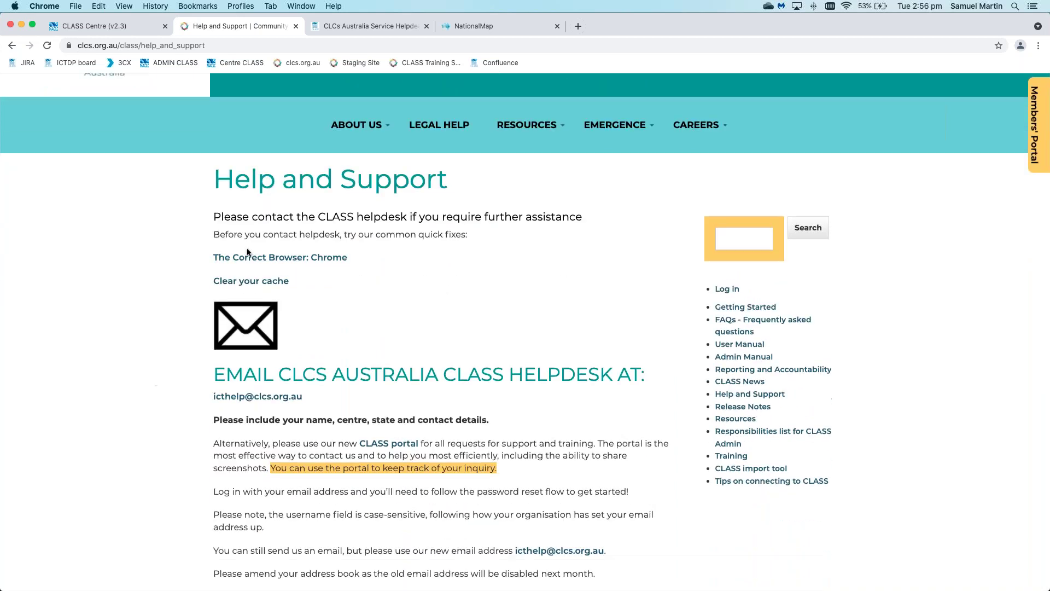
scroll(183, 322, "down", 6)
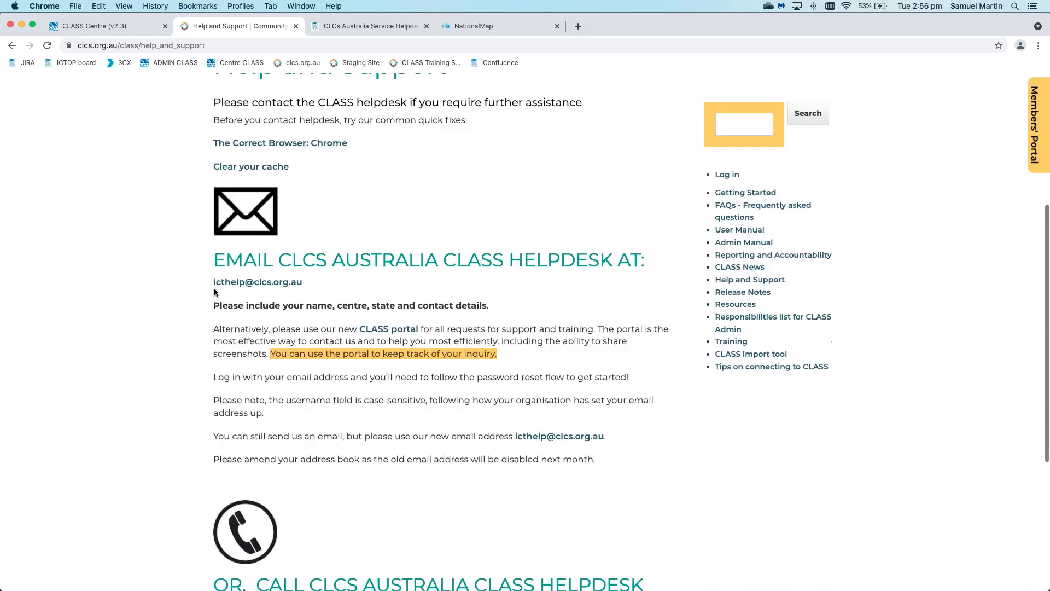
scroll(386, 290, "down", 5)
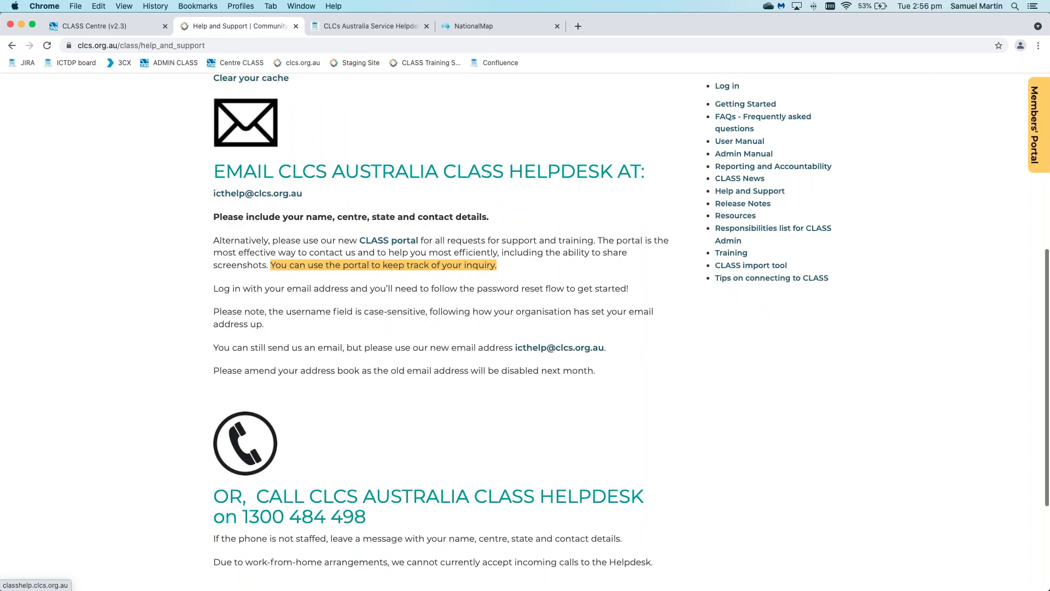
left_click_drag(366, 426, 241, 424)
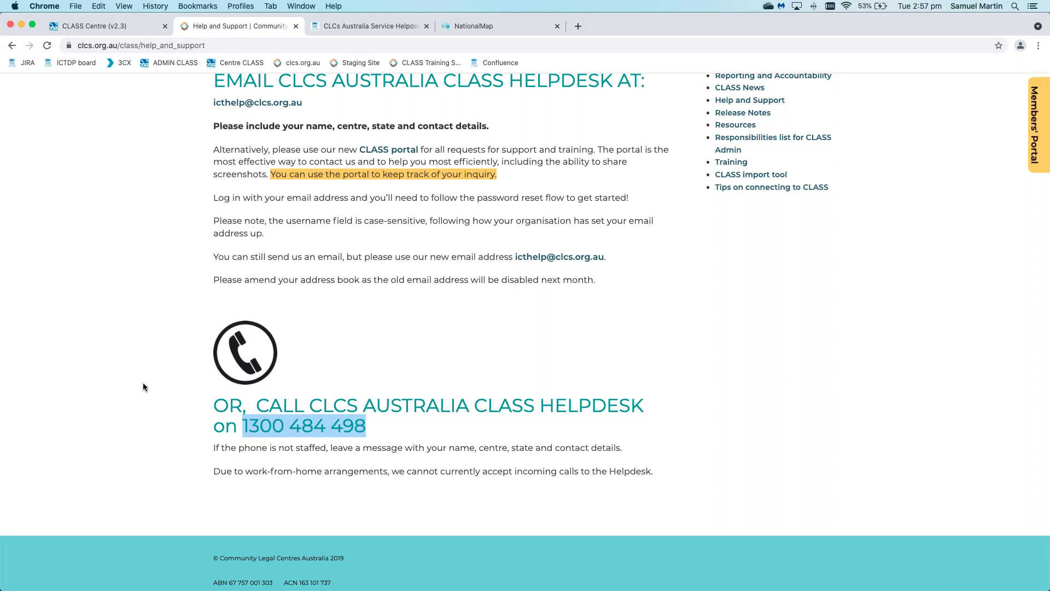
left_click(142, 384)
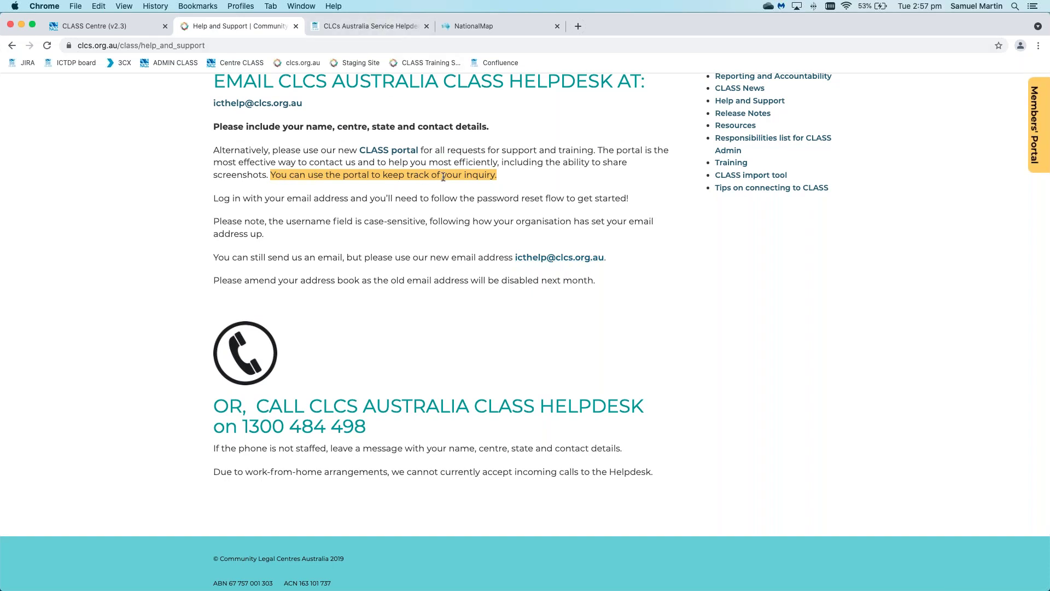
- Switch to the CLCs Australia Service Helpdesk Portal, review the CLASS request types, and display the General request types
left_click(371, 25)
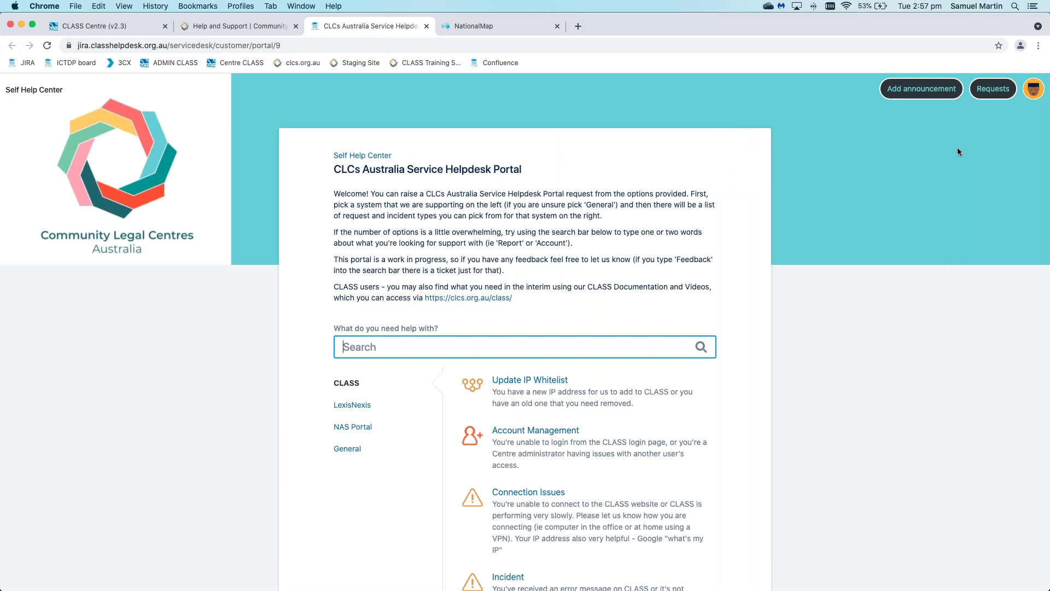
left_click(929, 207)
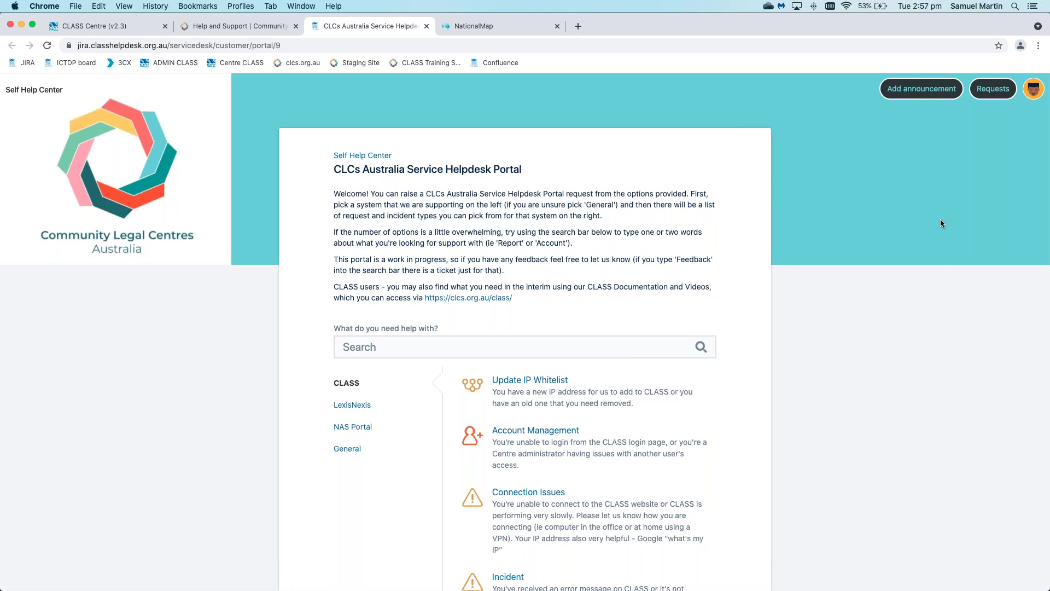
scroll(941, 220, "down", 3)
scroll(941, 223, "down", 5)
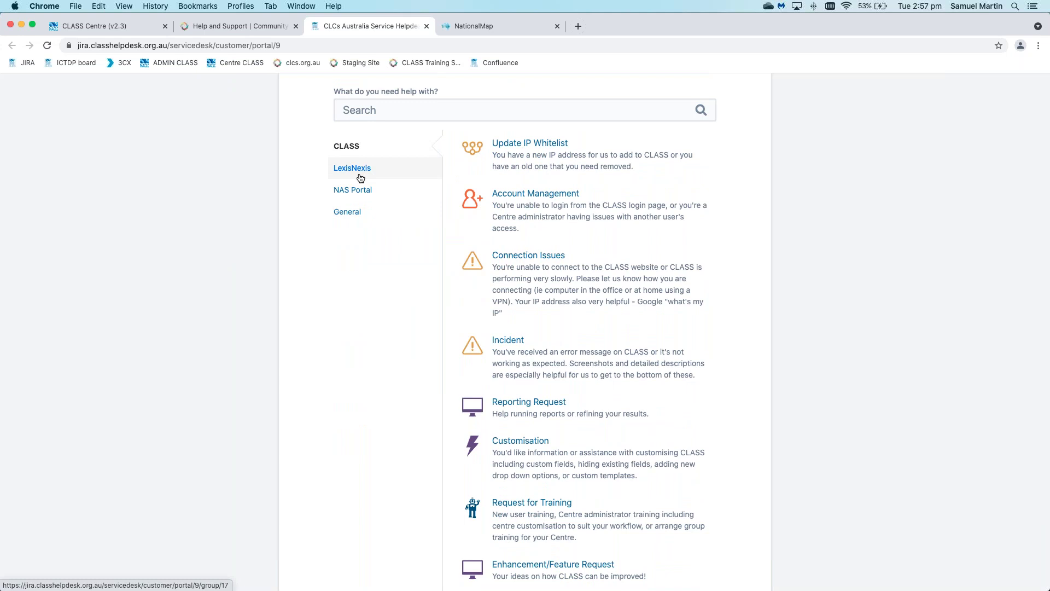
left_click(356, 216)
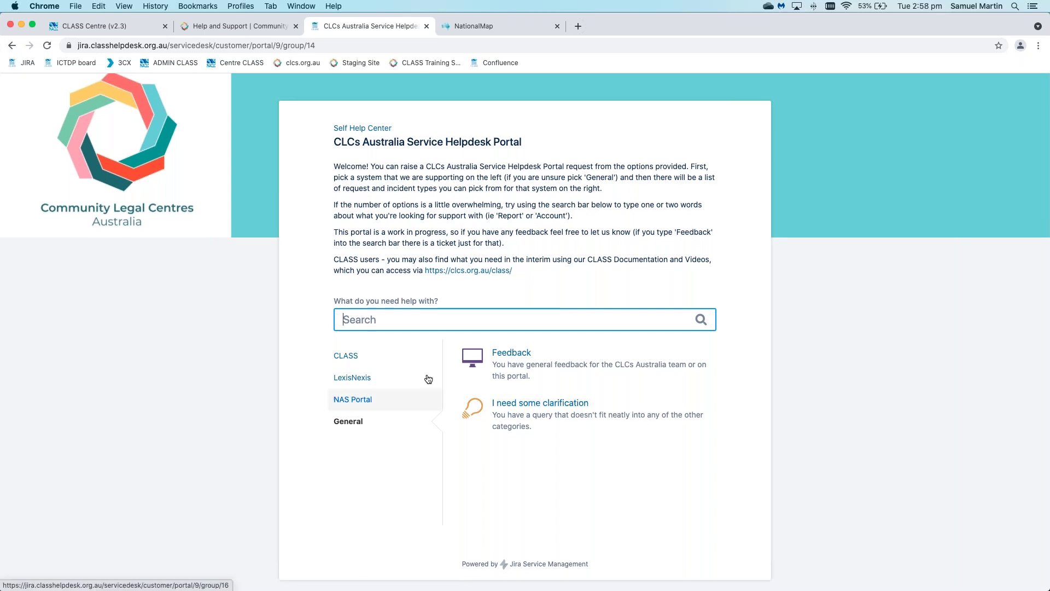
- Open the Reporting Request form from the CLASS request types and enter "Your question ..." as its description
left_click(349, 357)
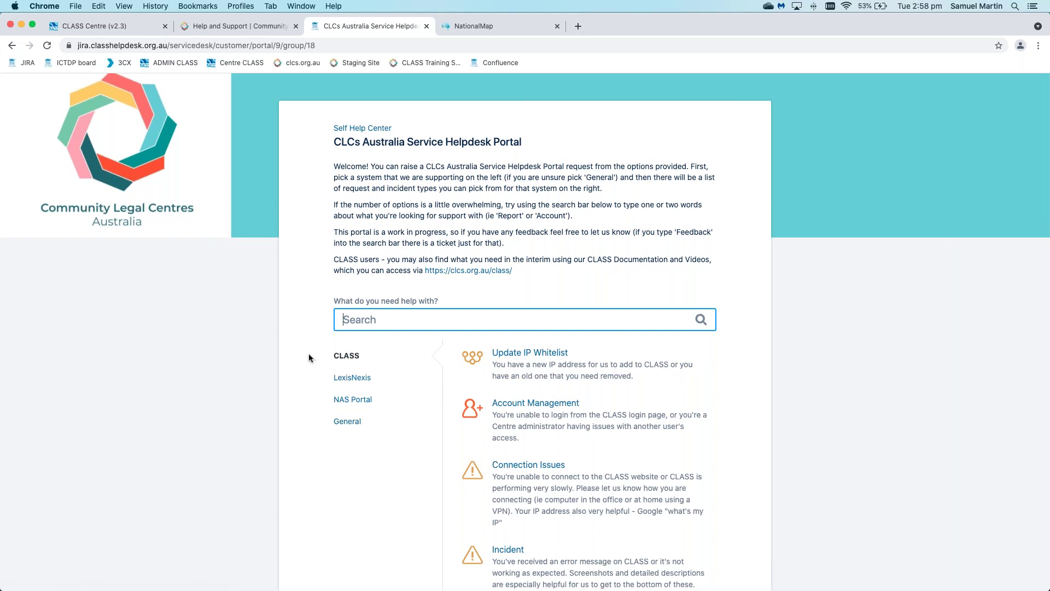
scroll(309, 358, "down", 5)
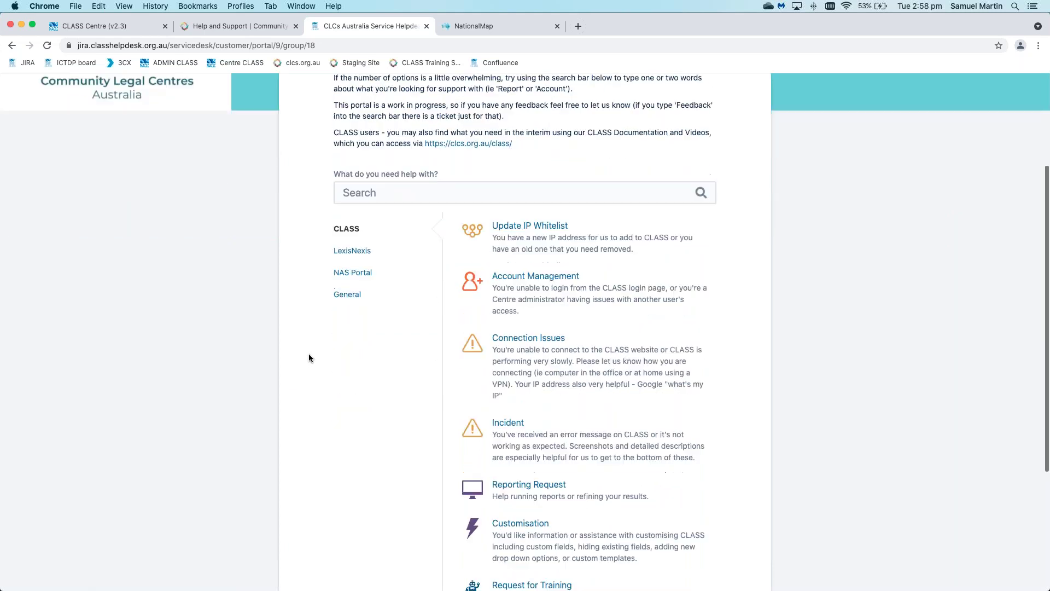
scroll(308, 357, "down", 3)
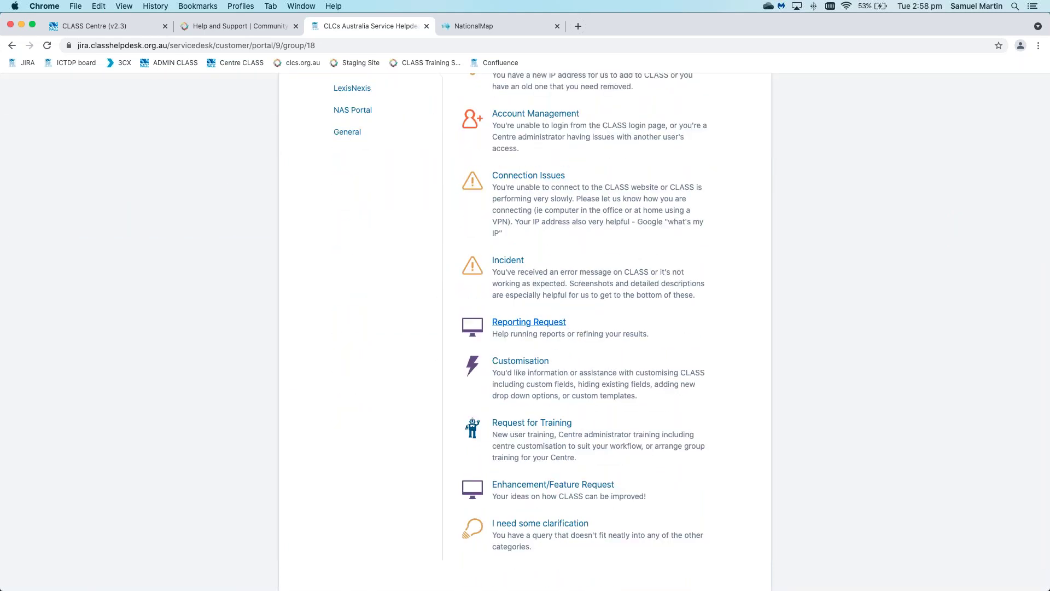
left_click(560, 323)
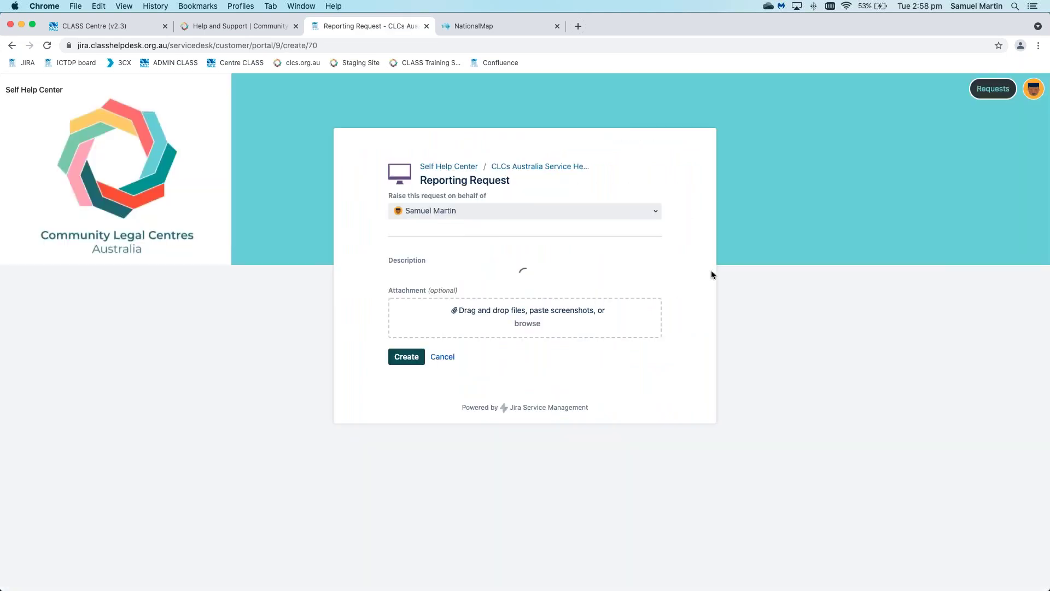
type("Y")
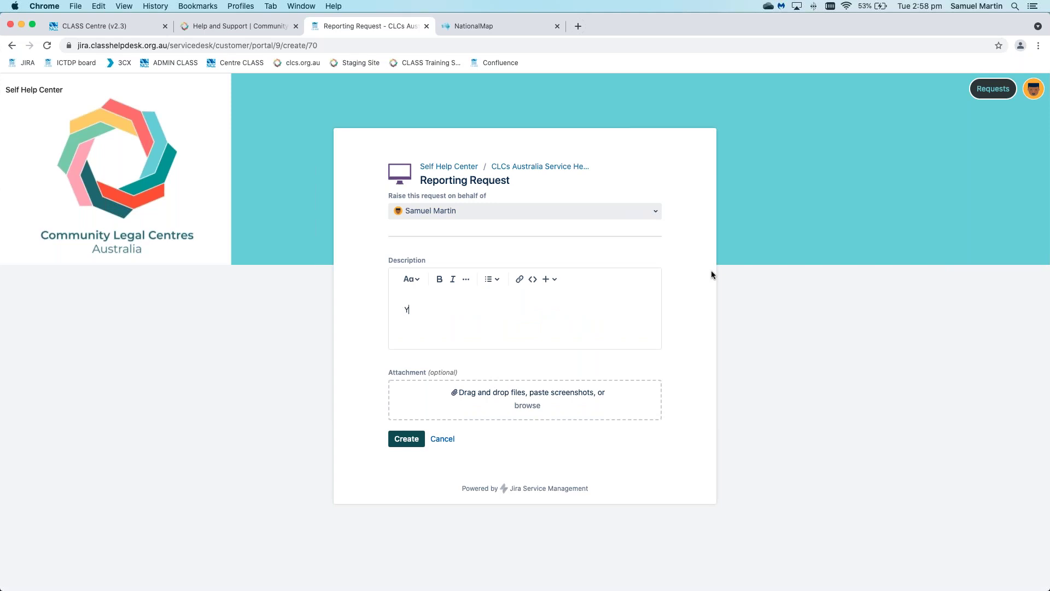
type("our question ...")
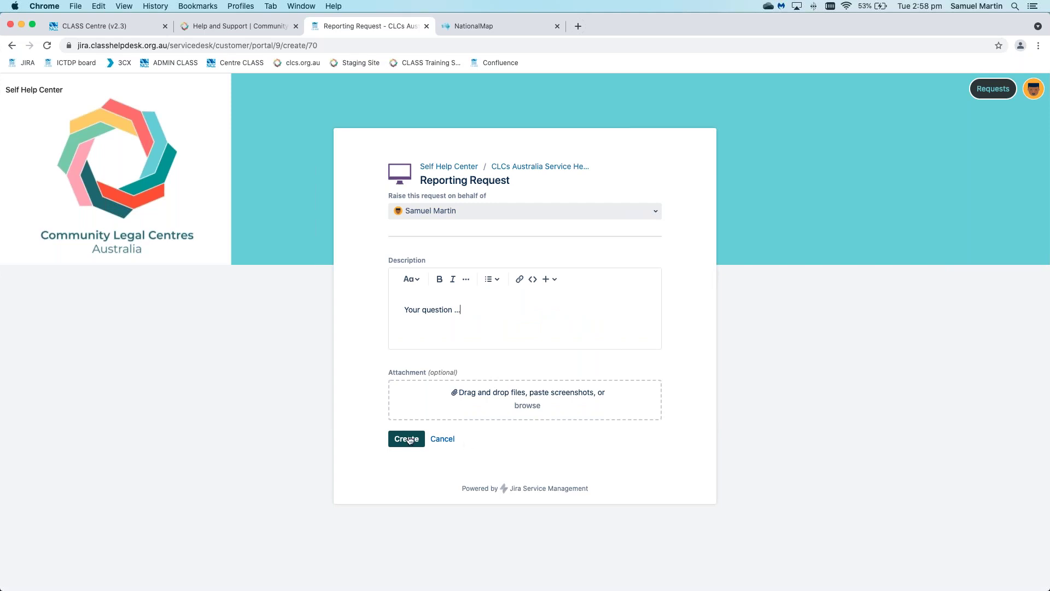